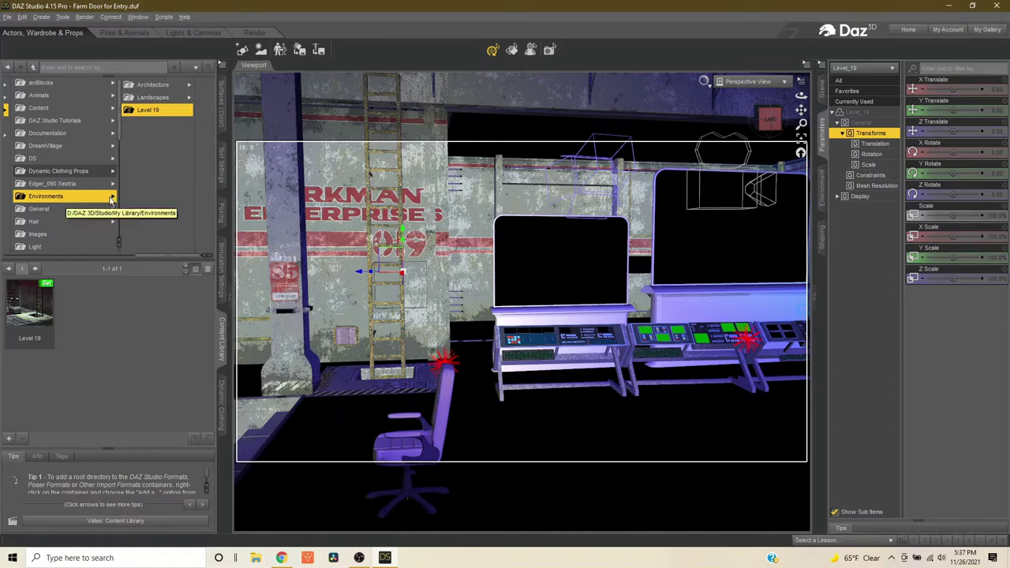
- Load the Level 19 sci-fi environment from the Content Library and move the view into the room
mouse_move(24, 329)
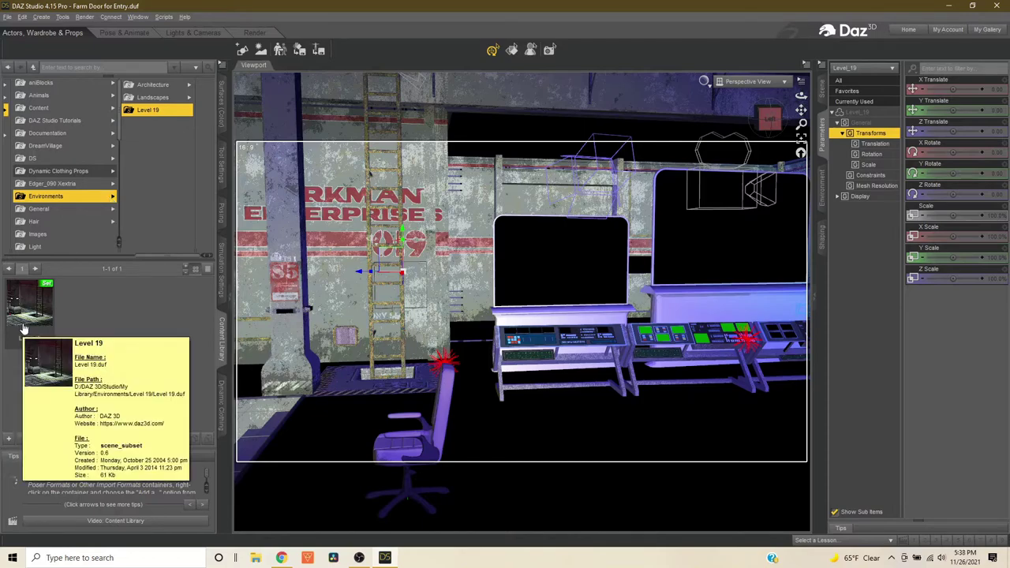
double_click(24, 323)
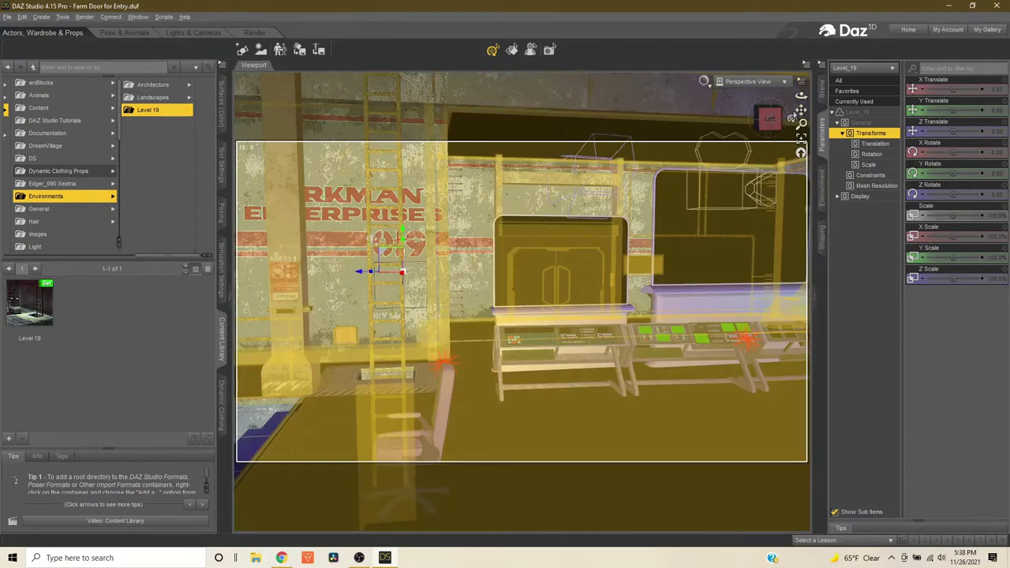
left_click_drag(801, 110, 770, 122)
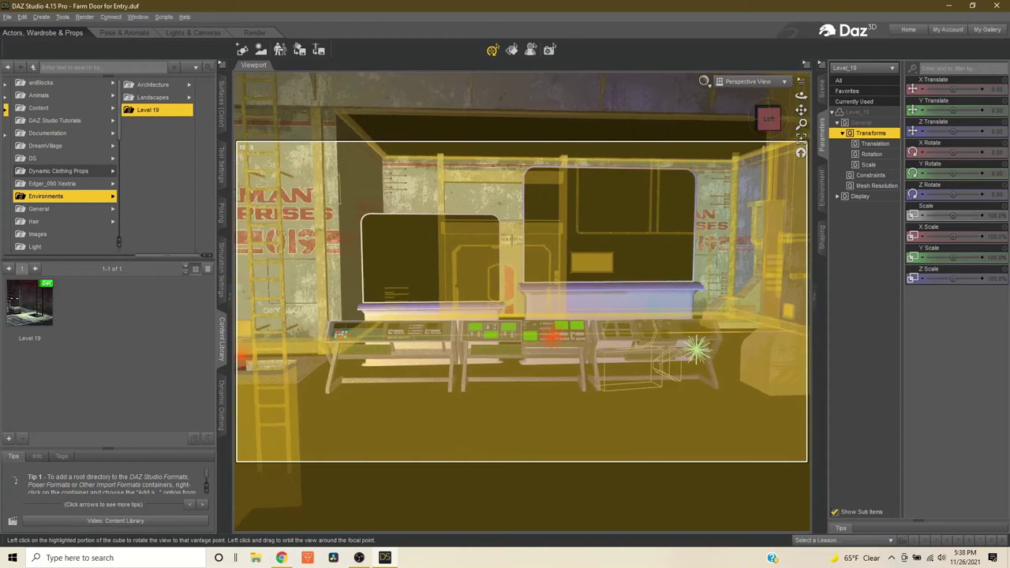
- Set the viewport DrawStyle to NVIDIA Iray and orbit to face the control consoles
left_click(704, 81)
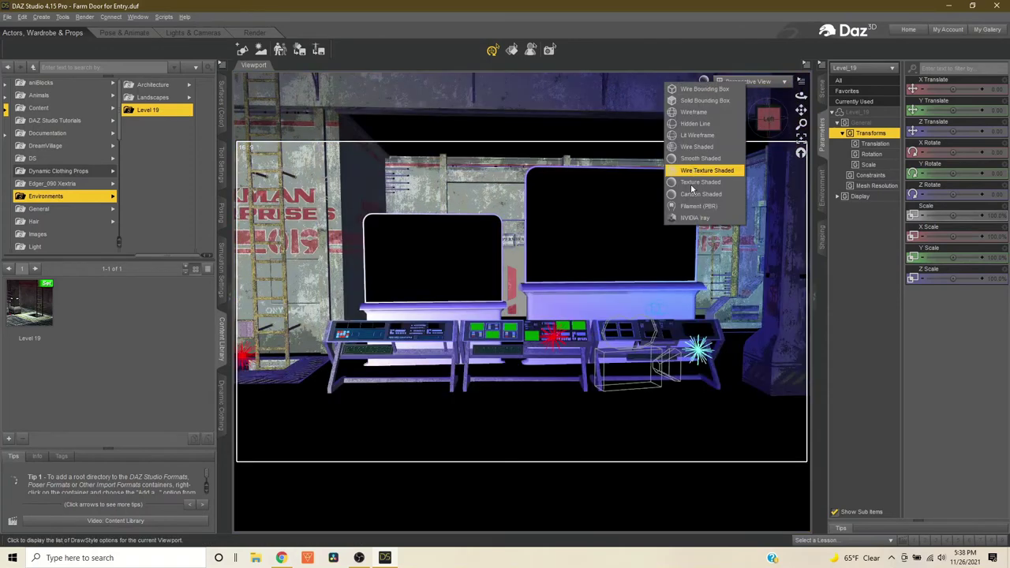
left_click(686, 217)
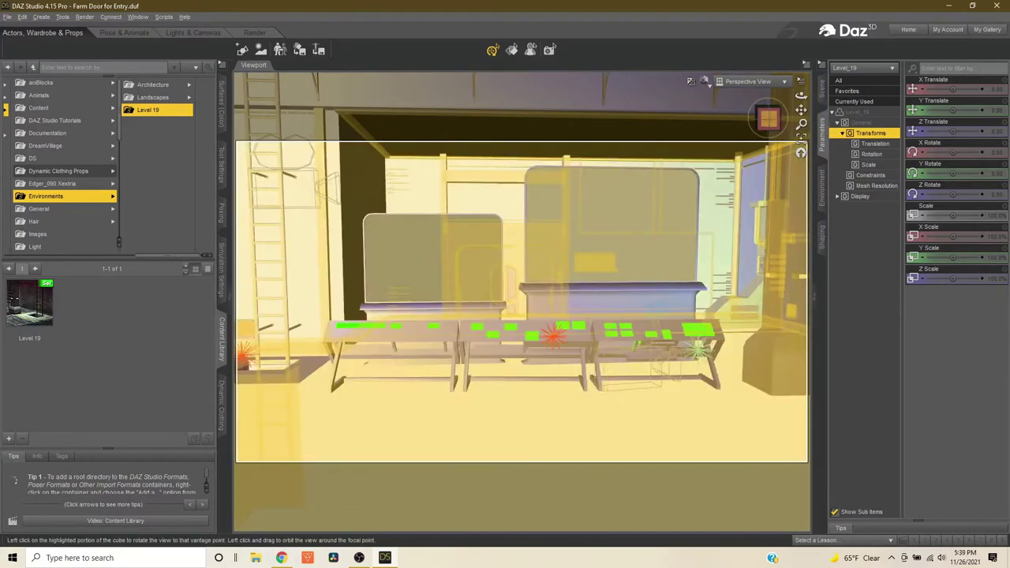
left_click_drag(768, 118, 774, 125)
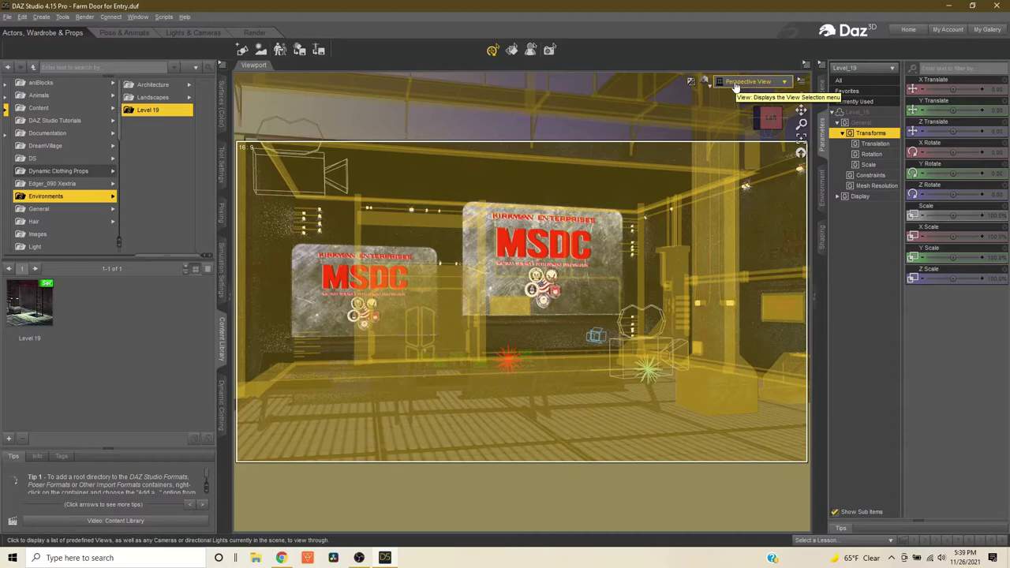
- Switch the viewport camera to Door Cam to frame the closed red-windowed doors
left_click(735, 82)
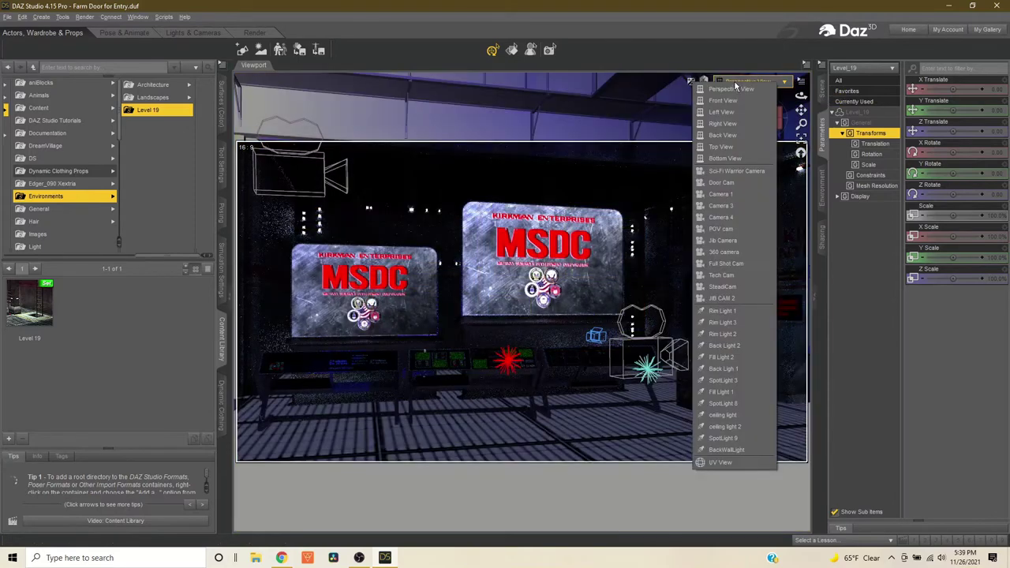
left_click(721, 183)
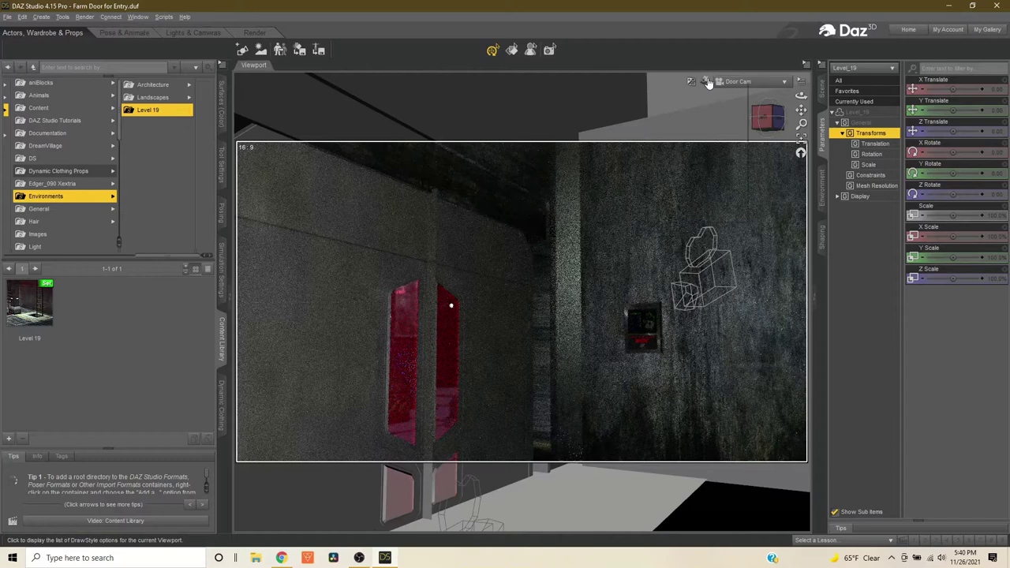
- Change the viewport shading style and switch to the Pose & Animate workspace
left_click(706, 81)
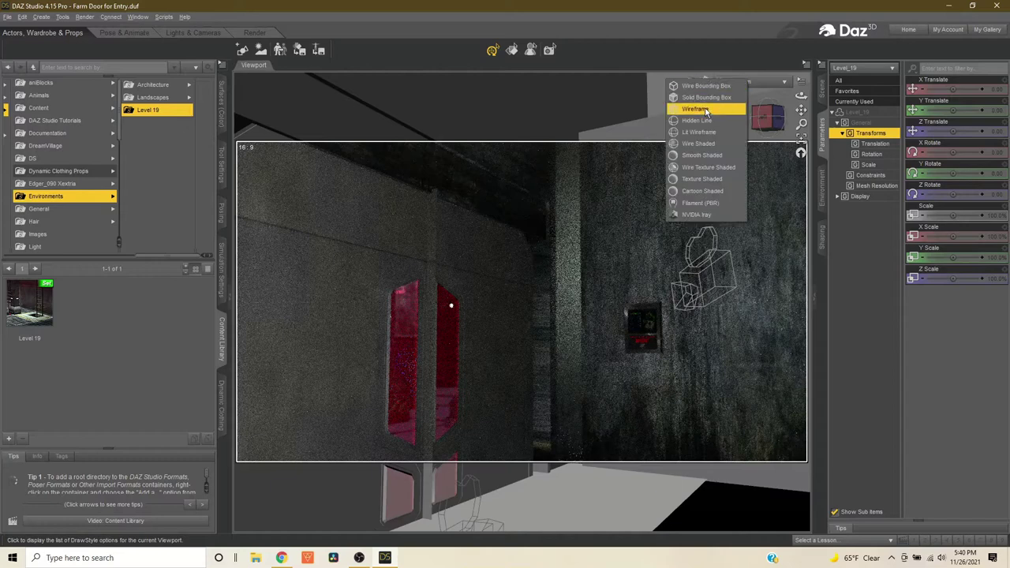
left_click(688, 193)
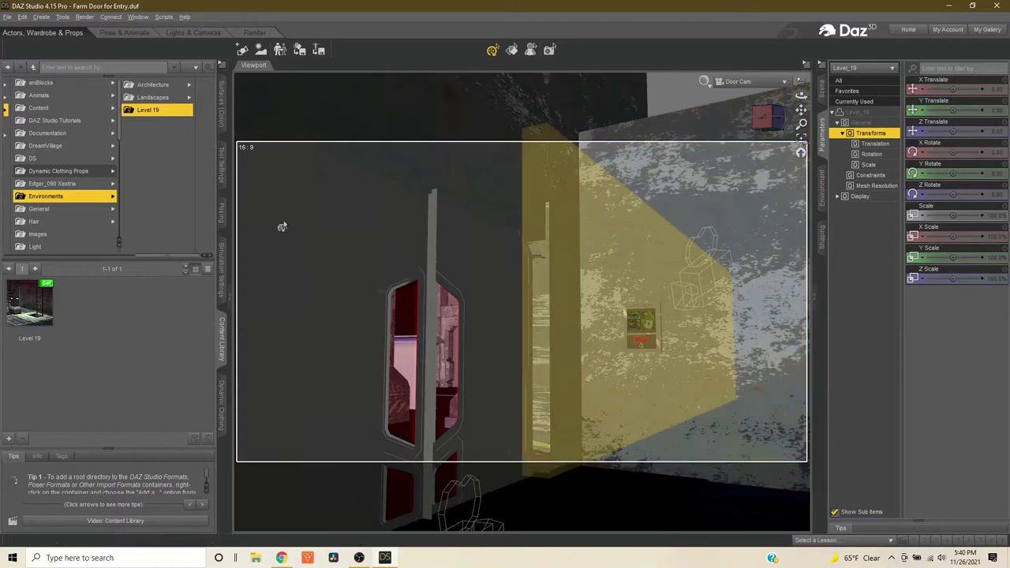
left_click(136, 32)
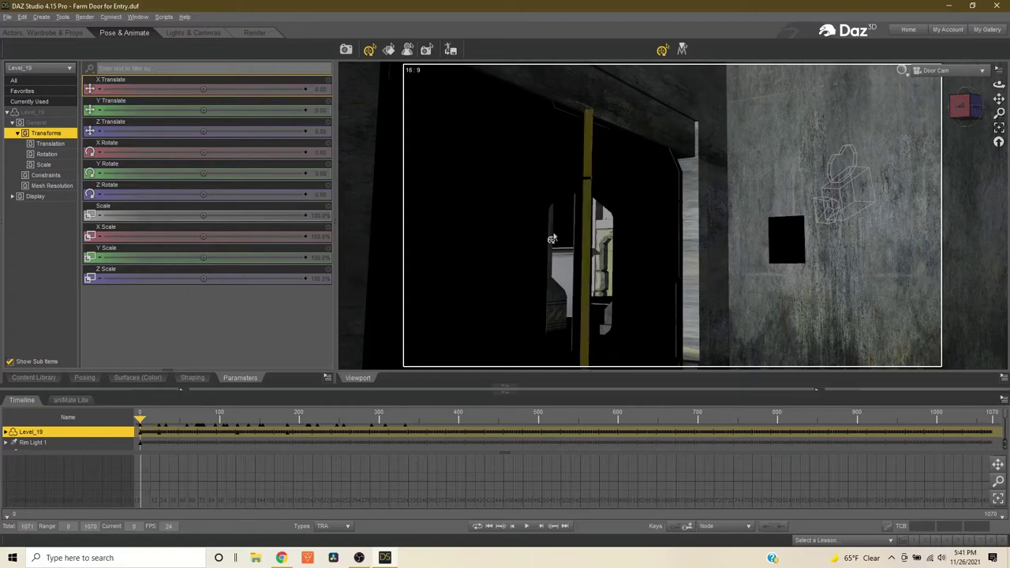
- Use the Universal Tool to select the doorright panel, then return to Actors, Wardrobe & Props
left_click(370, 51)
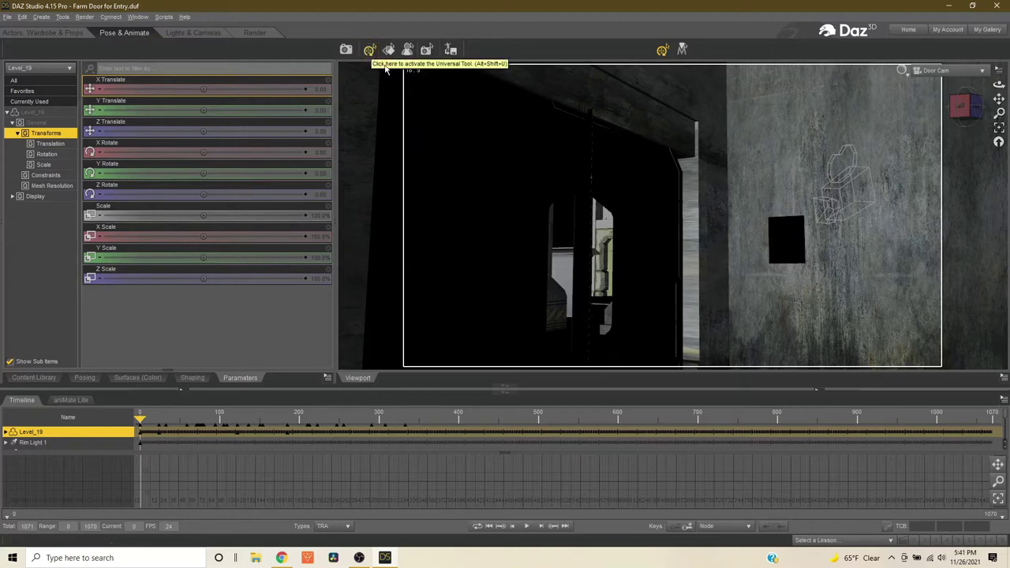
left_click(474, 205)
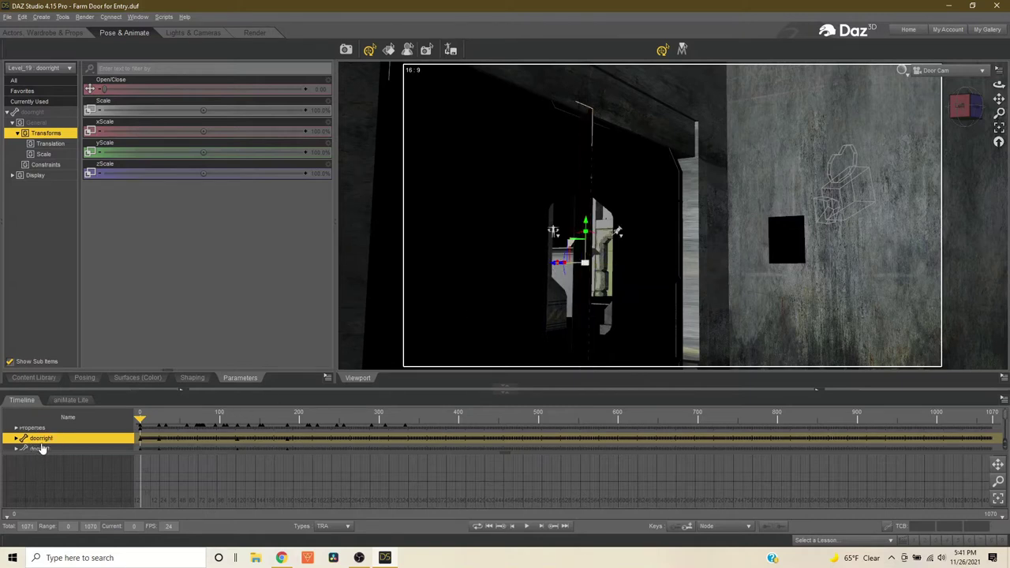
left_click(624, 277)
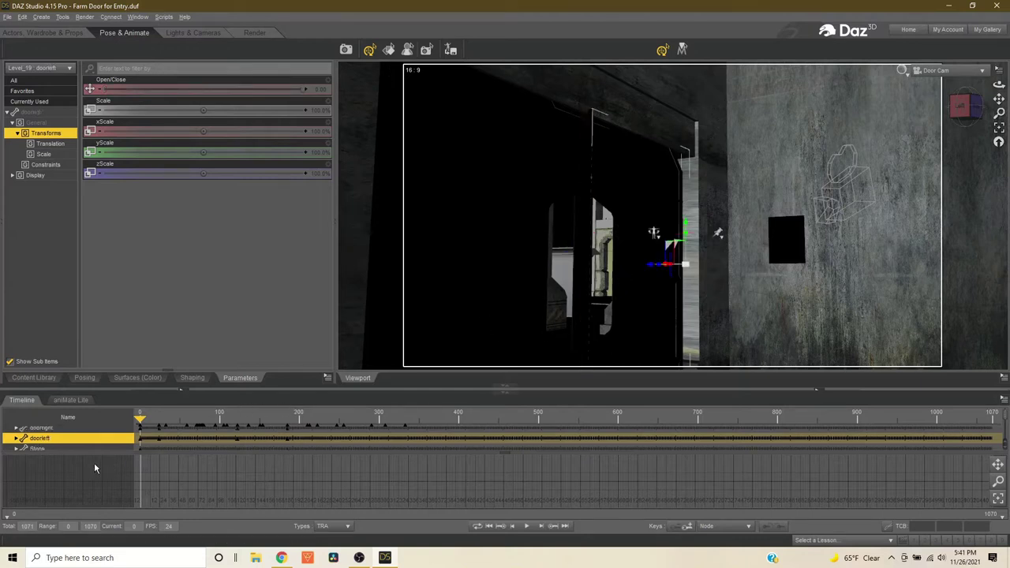
left_click(538, 272)
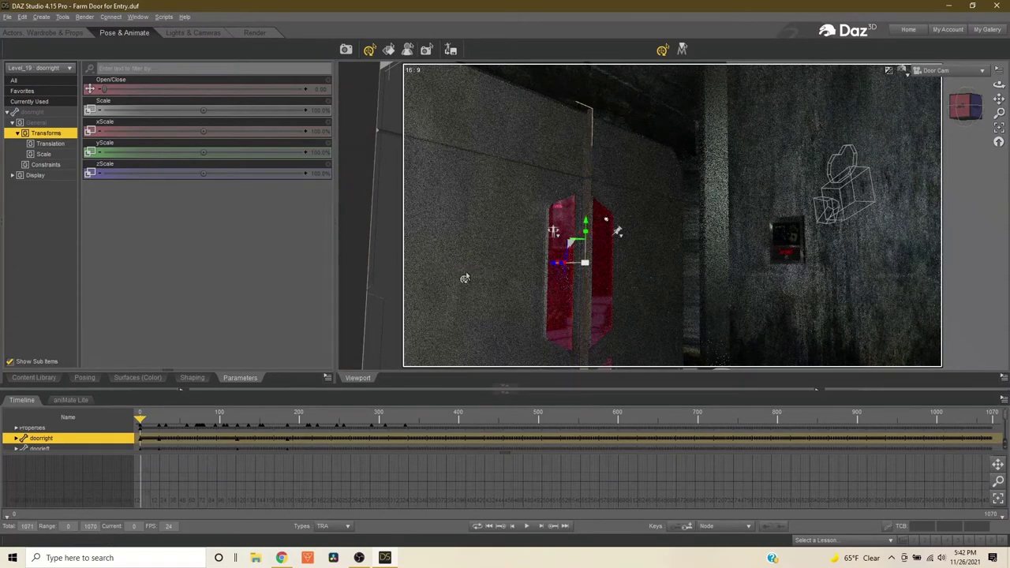
left_click(56, 35)
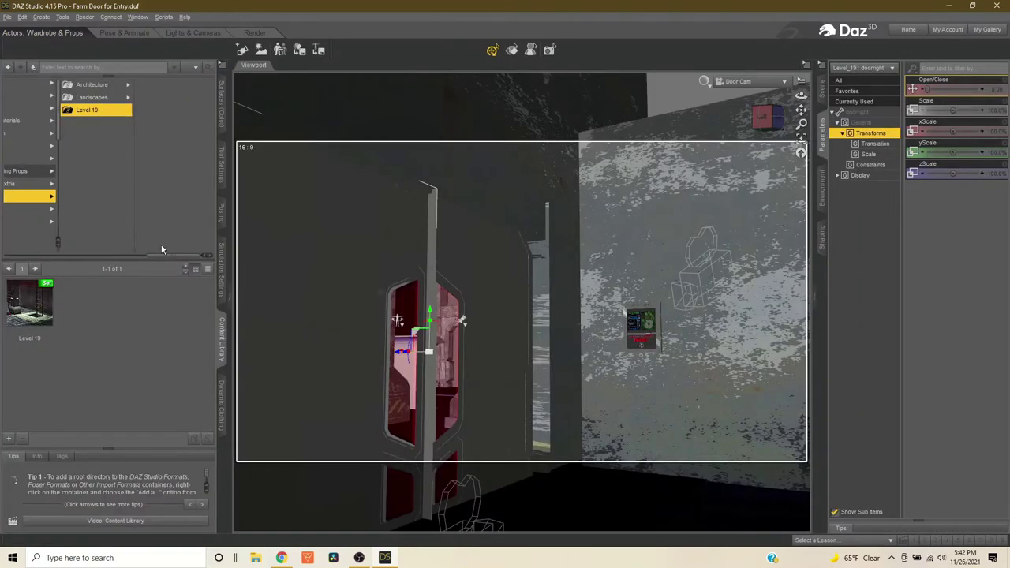
- Browse Shader Presets > Iray > DAZ Uber and NVIDIA MDL Examples, then return to Pose & Animate
left_click_drag(162, 256, 89, 257)
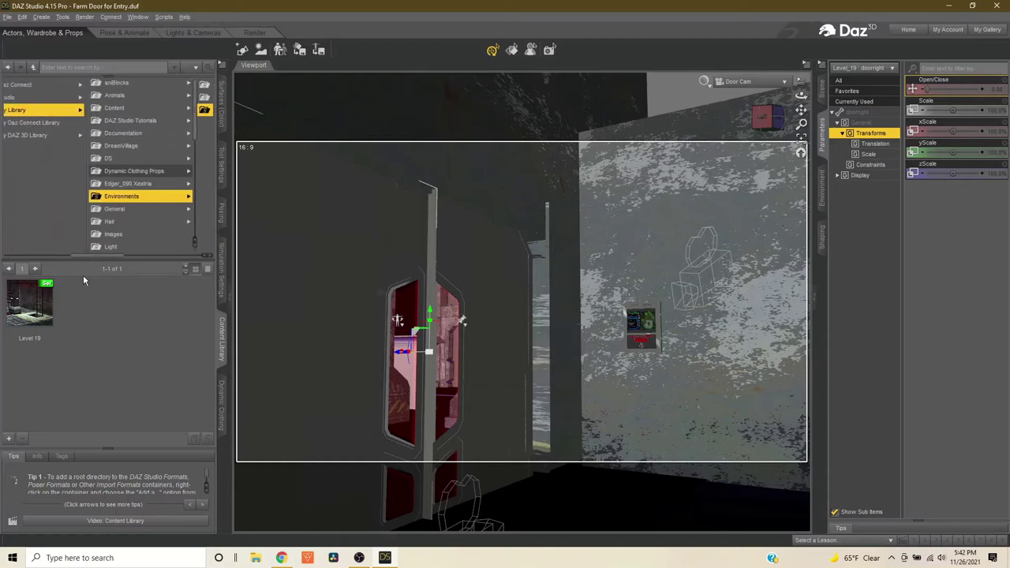
scroll(153, 165, "down", 4)
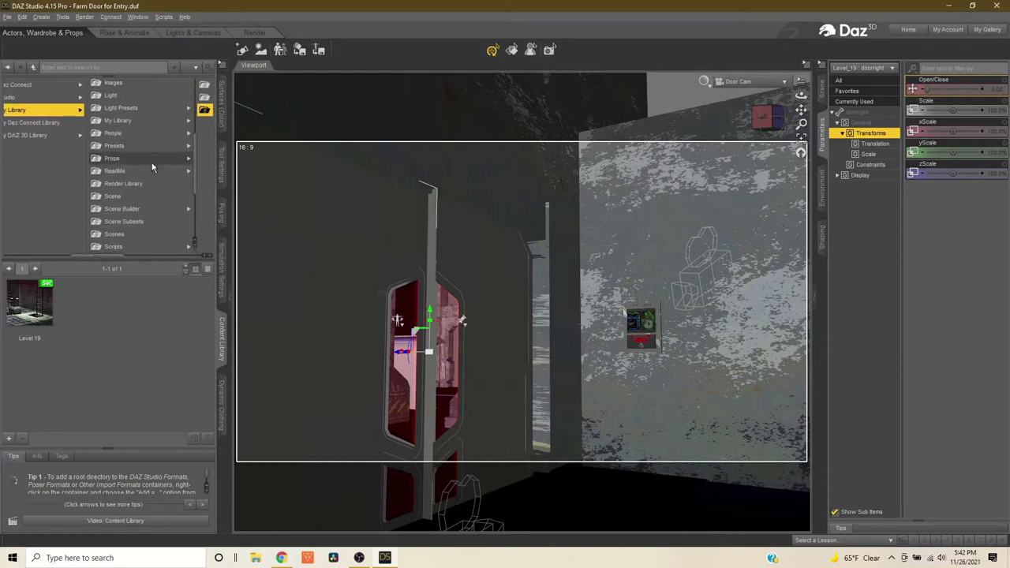
scroll(153, 165, "down", 2)
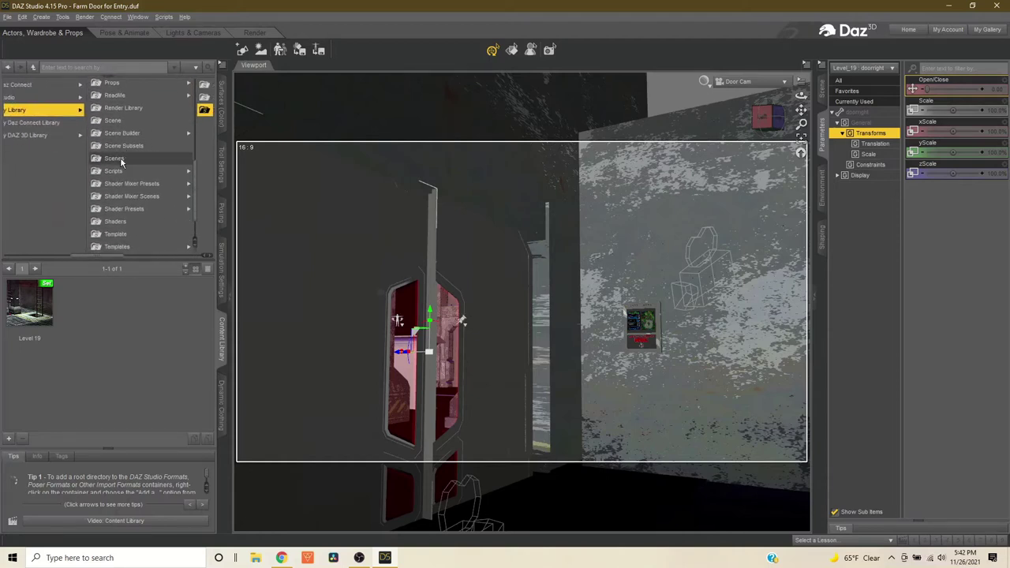
left_click(111, 209)
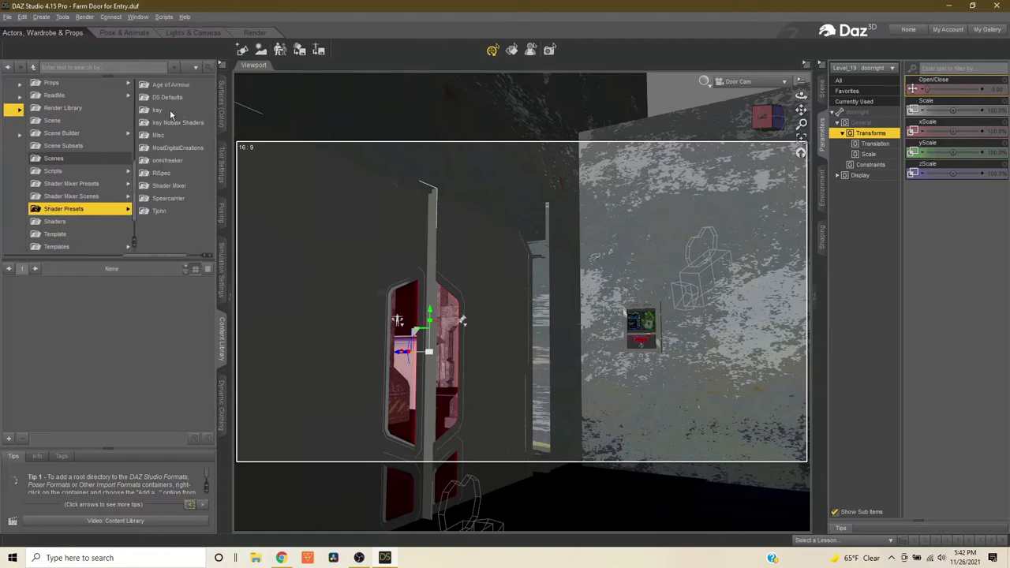
left_click(170, 113)
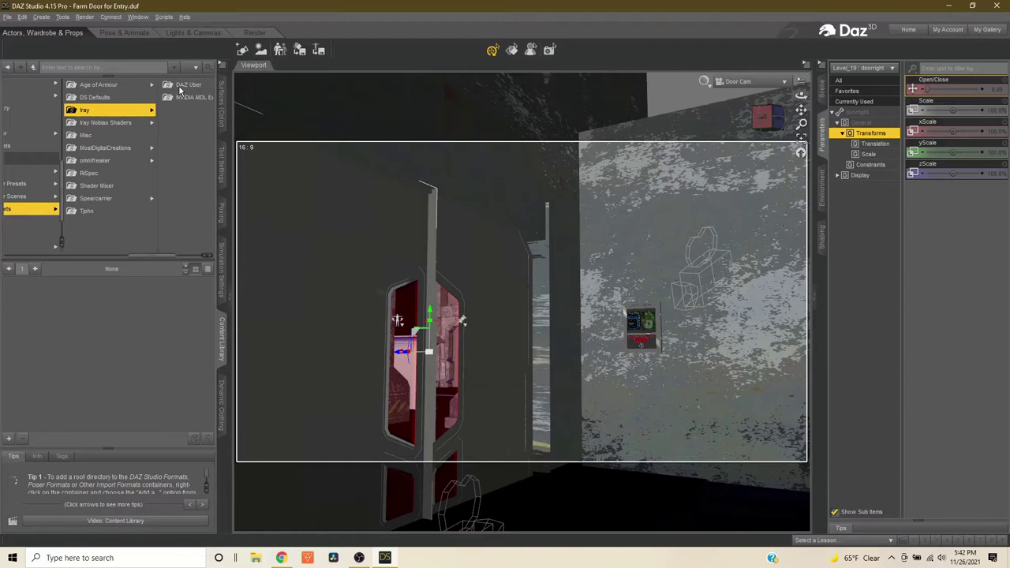
left_click(182, 87)
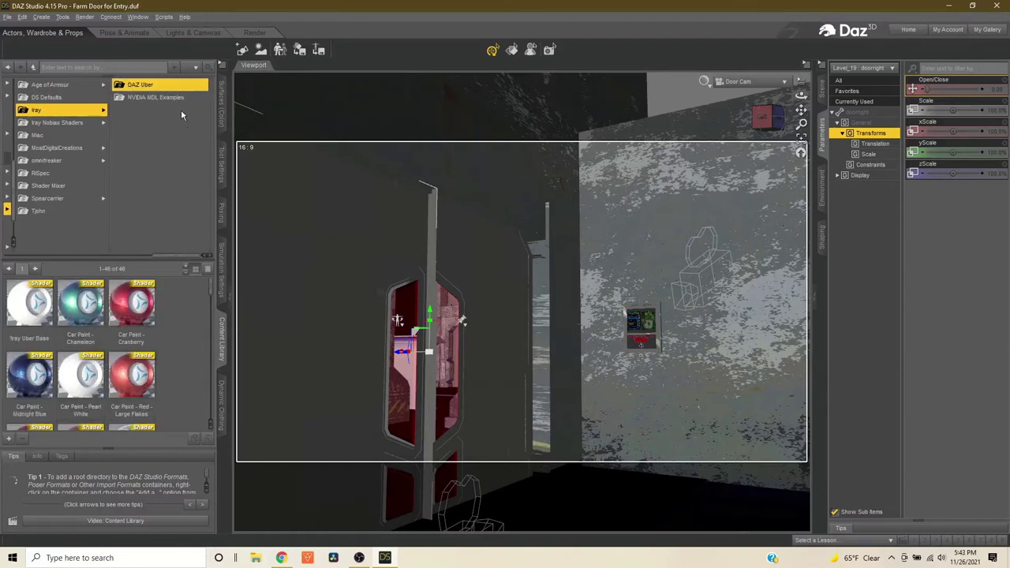
left_click(176, 97)
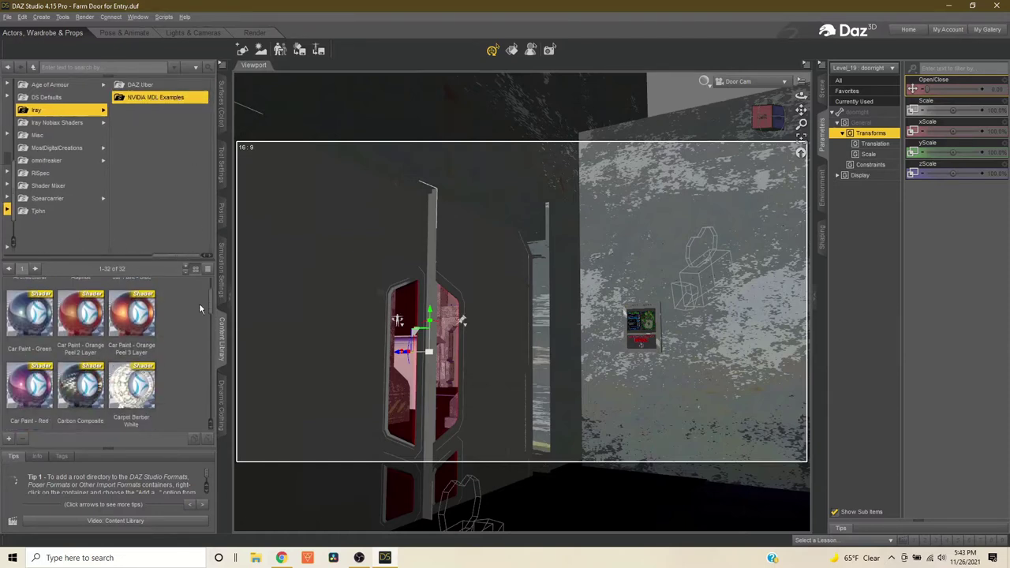
scroll(200, 309, "down", 3)
scroll(199, 309, "up", 2)
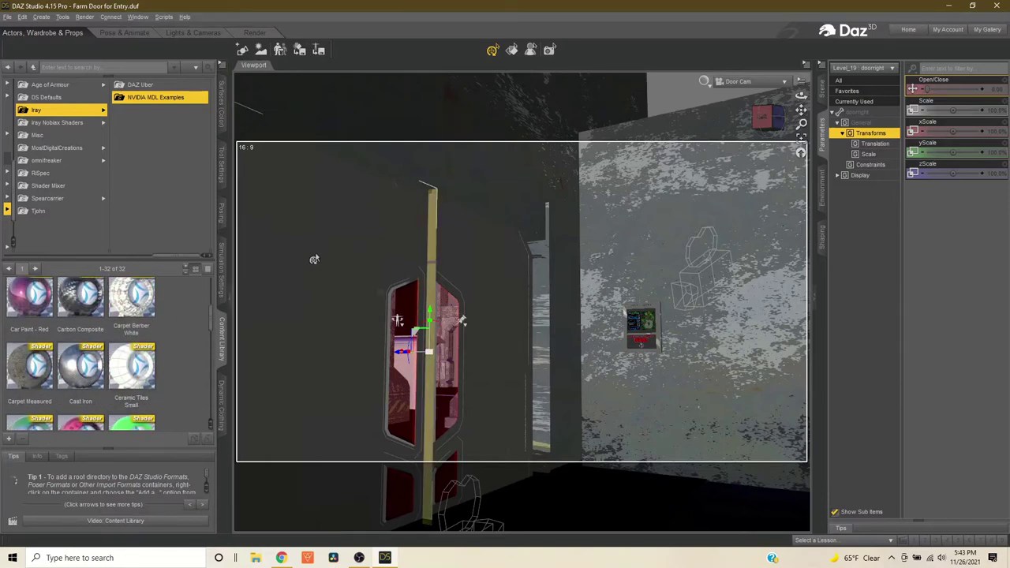
left_click(124, 33)
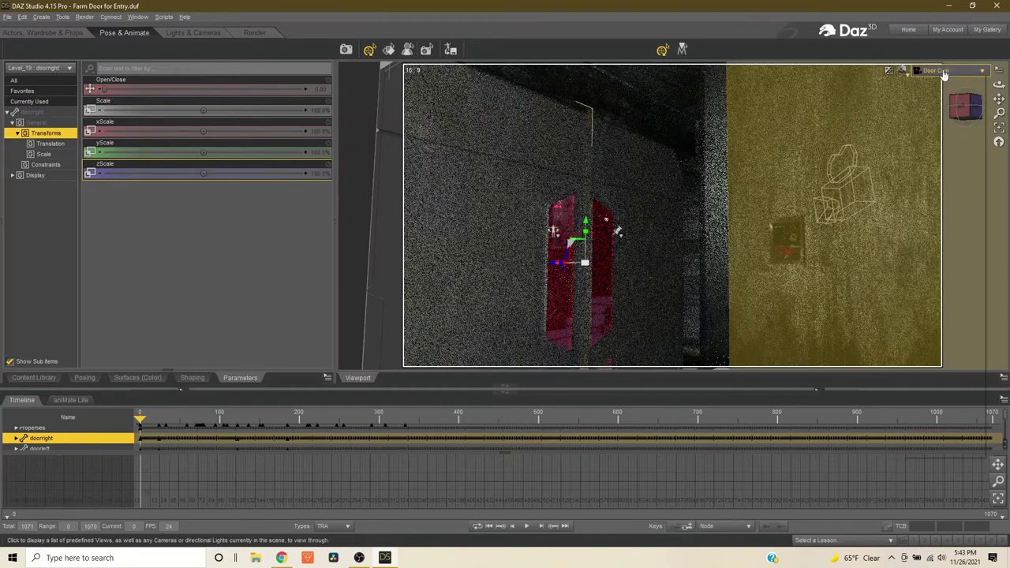
- Look through Camera 1 at the MSDC hand-scanner panel and widen the viewport
left_click(940, 71)
left_click(923, 187)
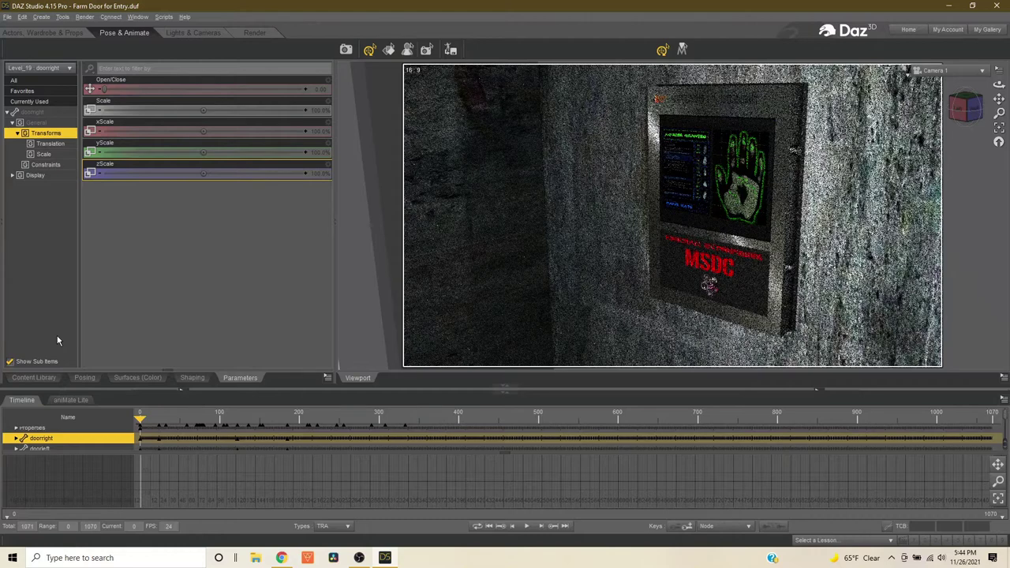
left_click_drag(335, 284, 207, 279)
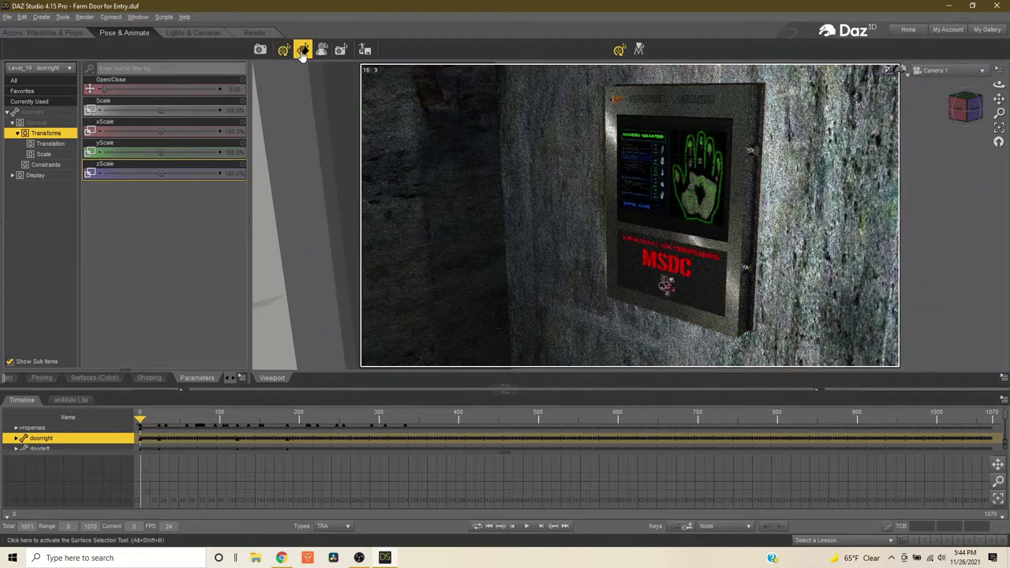
- Select the touchscreen's Material#6 surface and browse for a new Base Color image
left_click(303, 51)
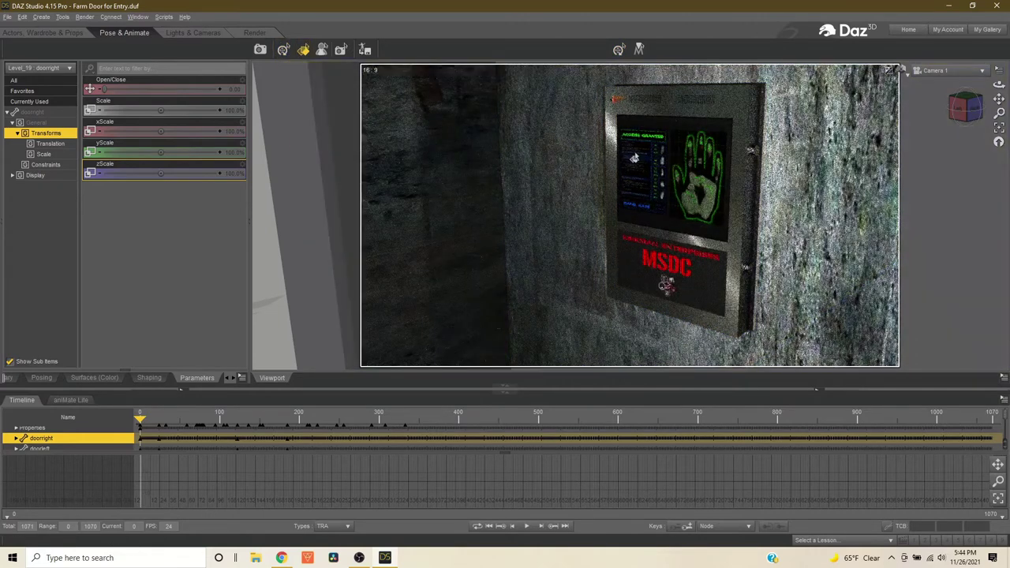
left_click(646, 160)
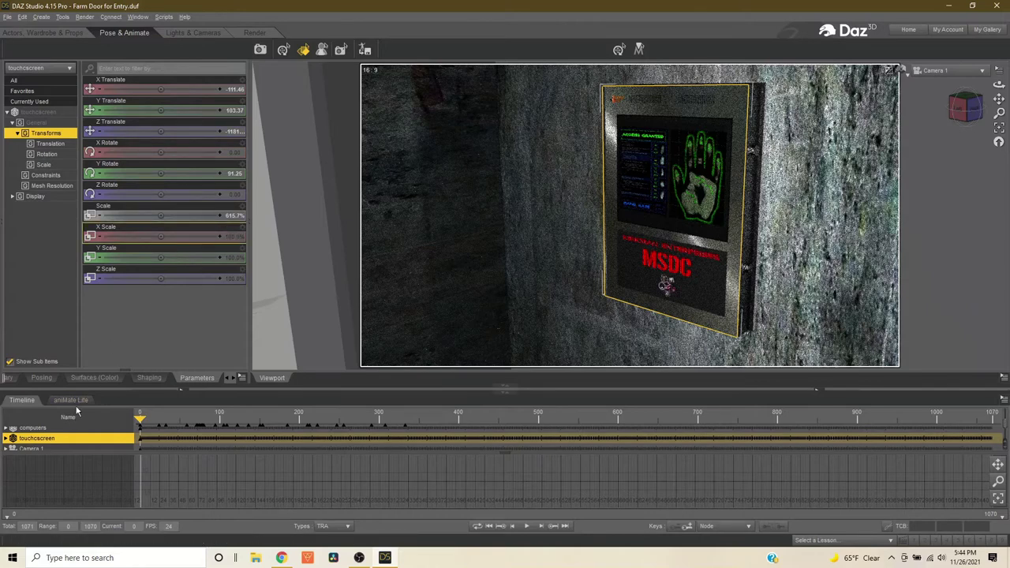
left_click(92, 378)
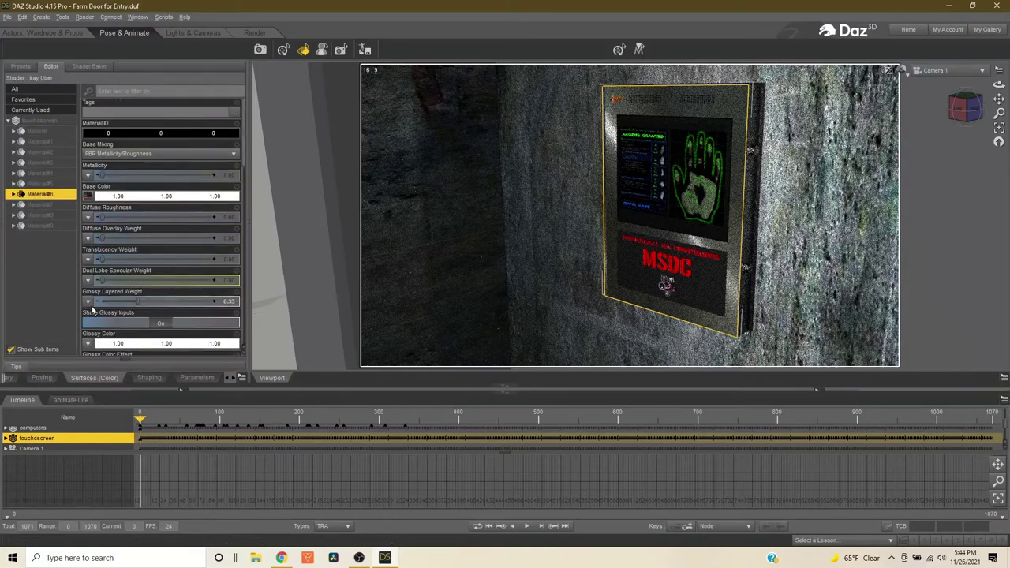
mouse_move(85, 197)
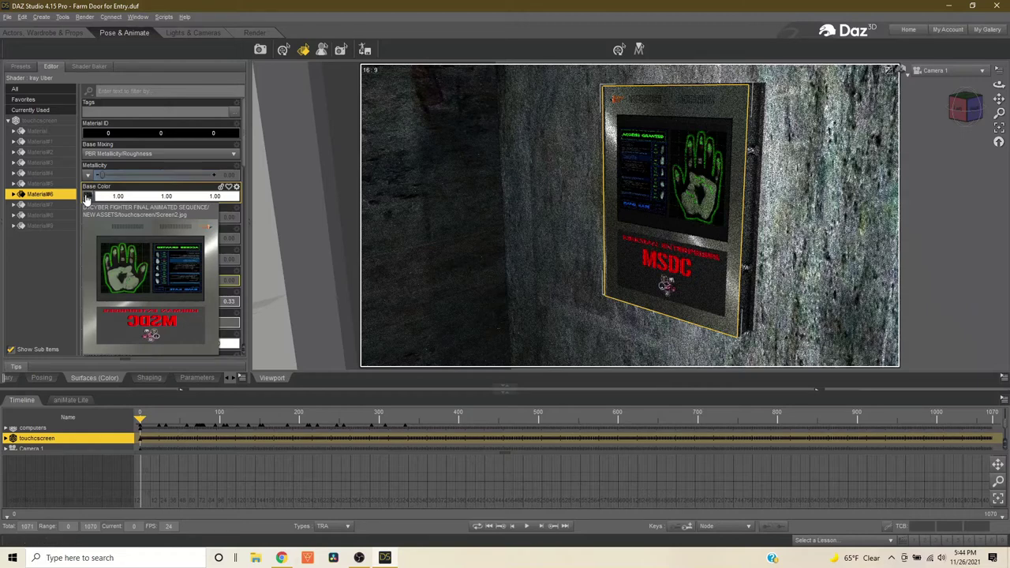
left_click(87, 197)
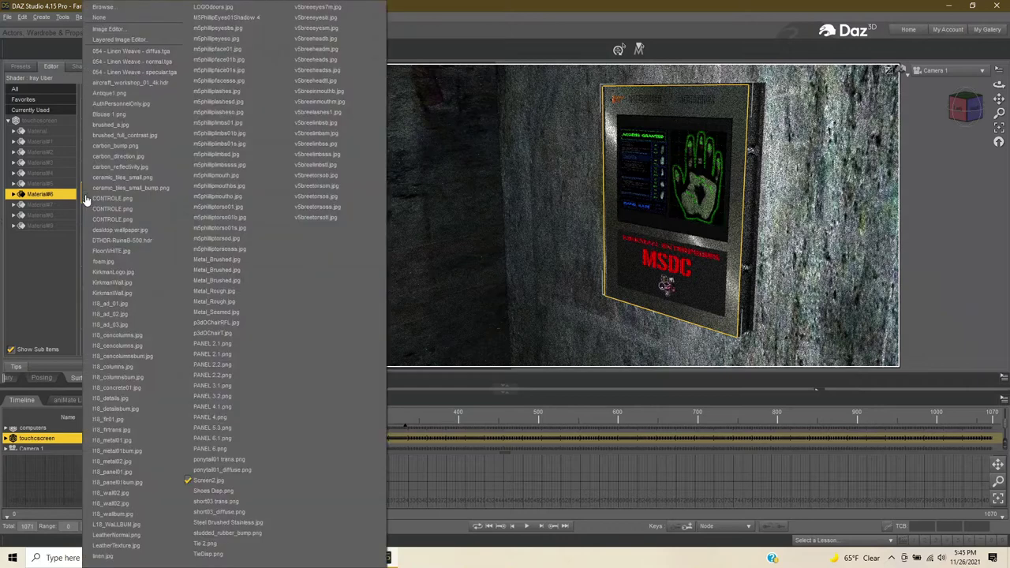
left_click(144, 7)
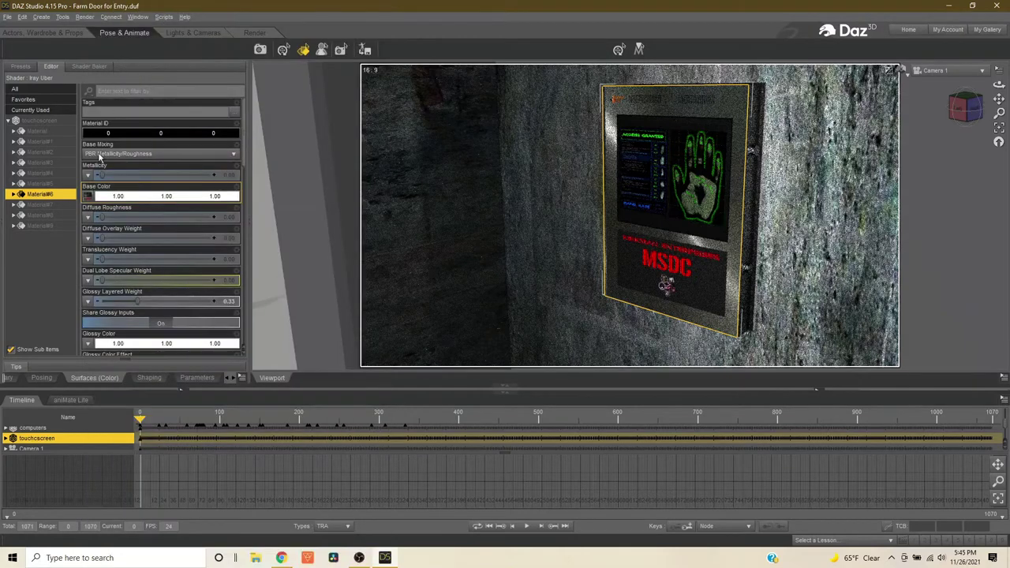
left_click(87, 196)
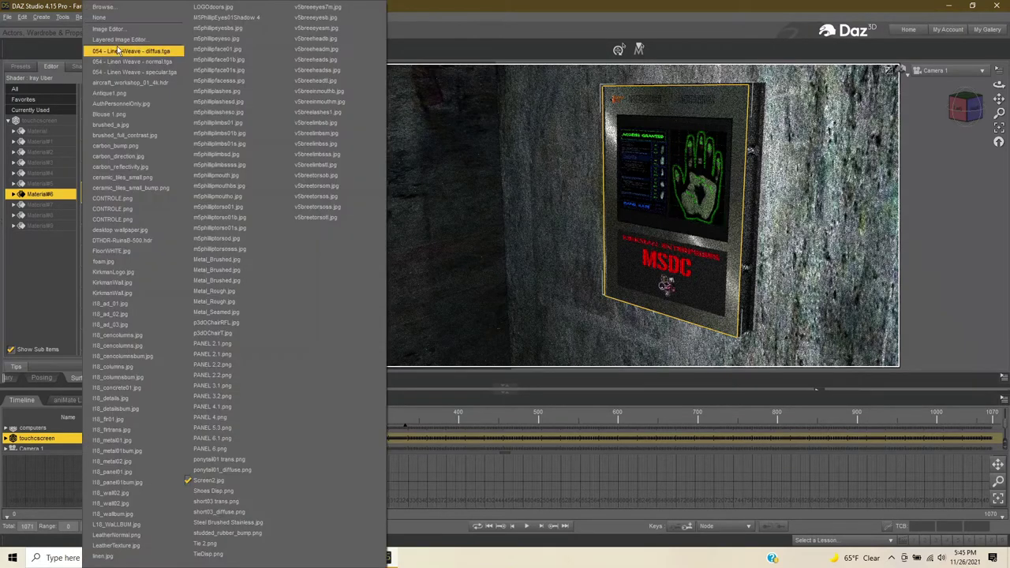
left_click(124, 7)
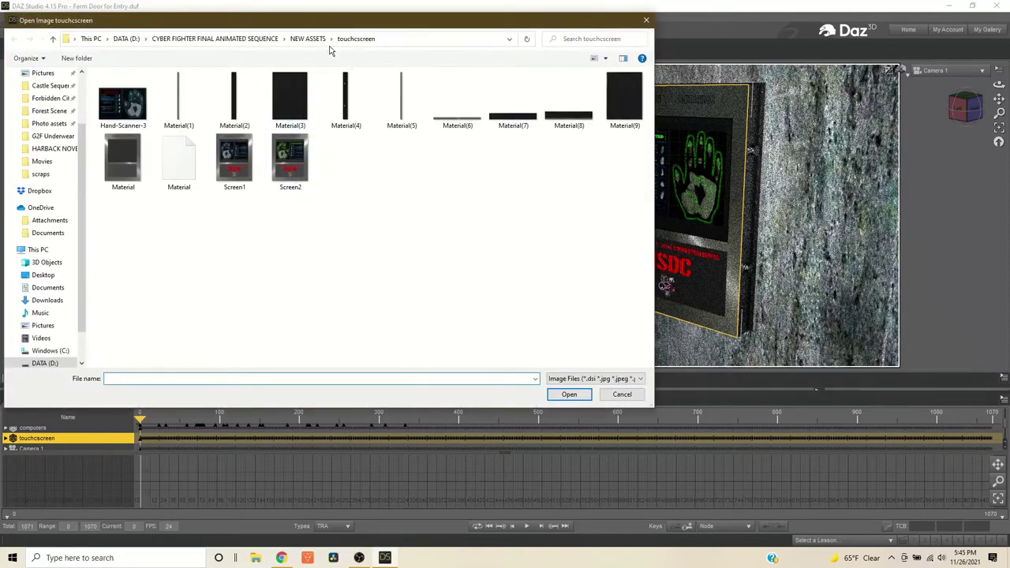
- Load Screen1 as Material#6's Base Color so the scanner shows a green hand print
double_click(234, 162)
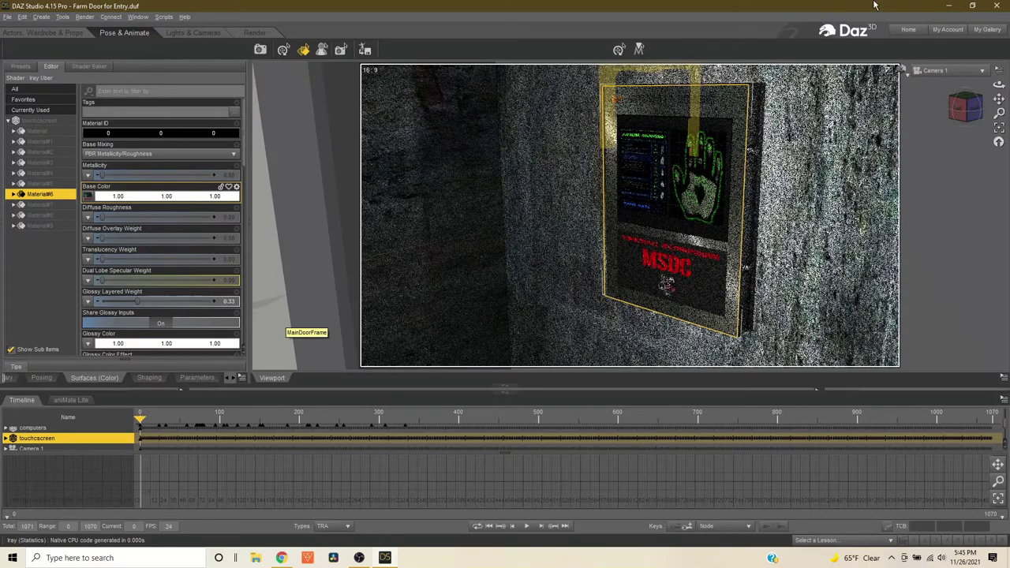
- Activate the Universal Tool and switch the viewport camera back to Door Cam
left_click(285, 50)
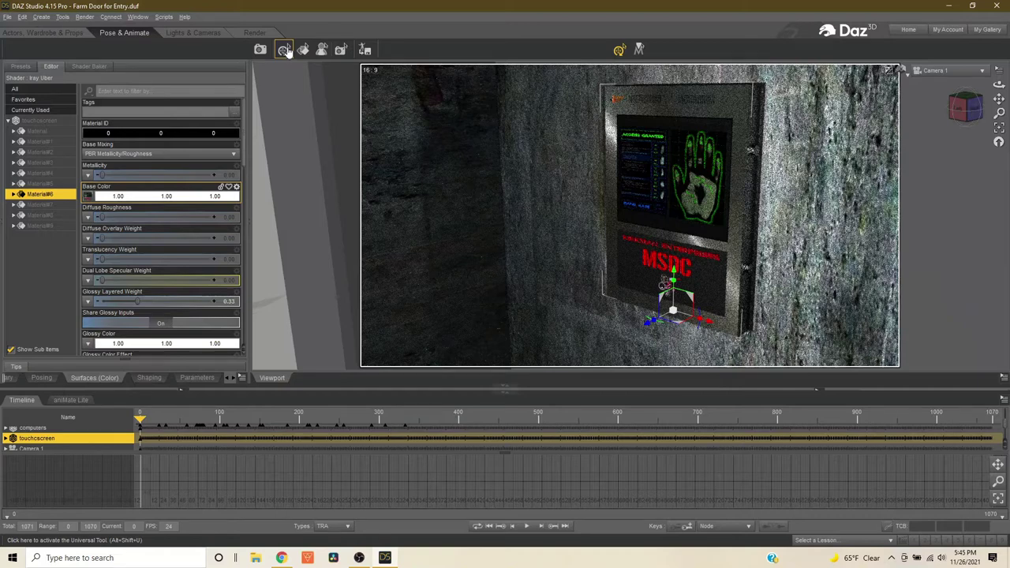
left_click(286, 50)
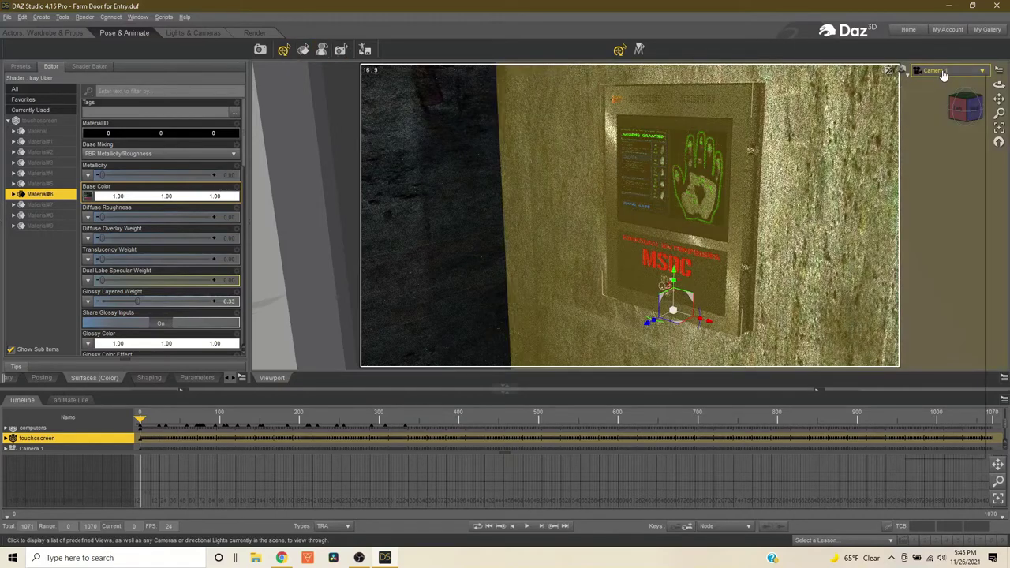
left_click(944, 73)
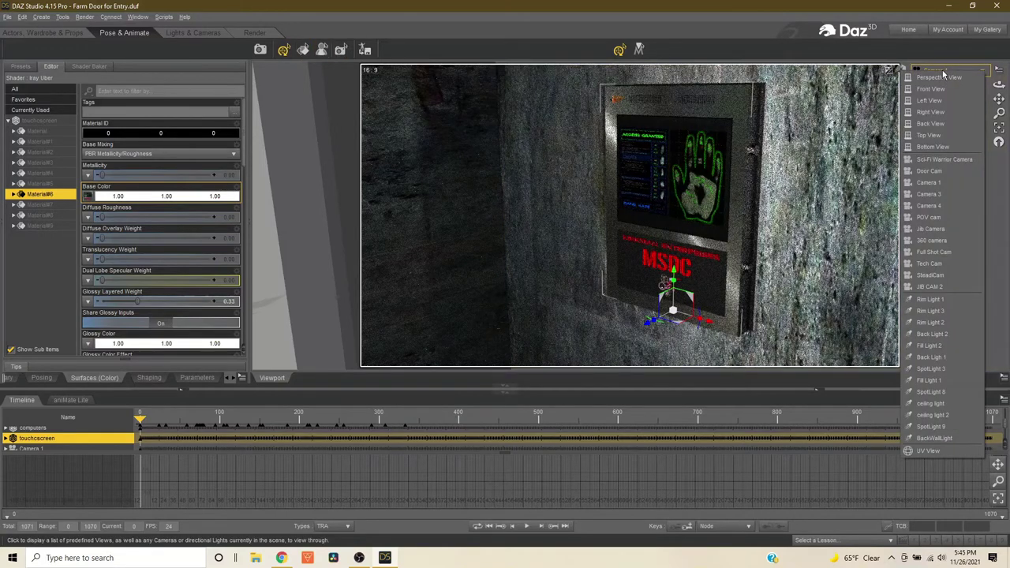
left_click(932, 172)
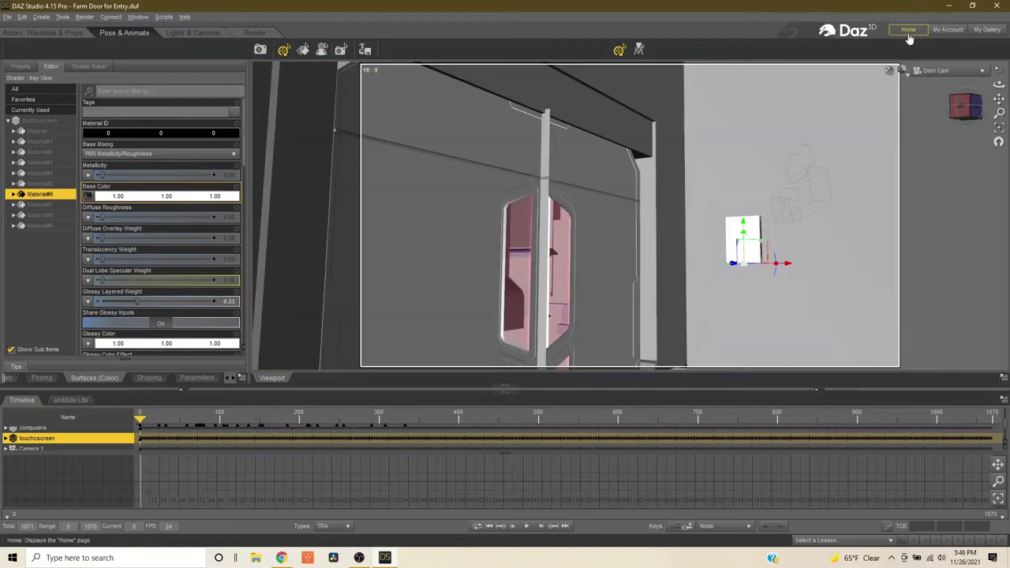
- Set DrawStyle to Texture Shaded, then Wire Texture Shaded, and select the Level_19 door mesh
left_click(903, 71)
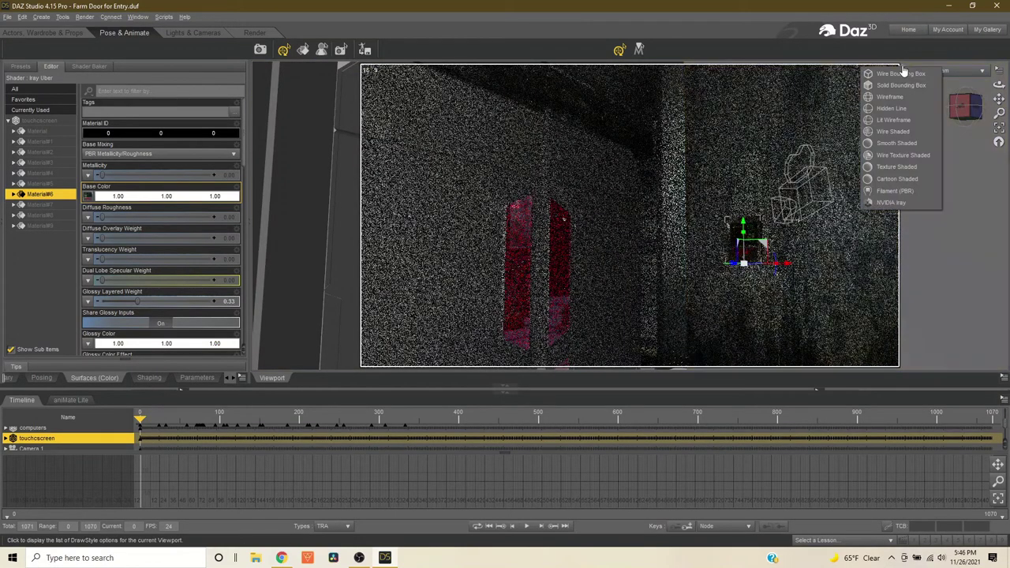
left_click(884, 167)
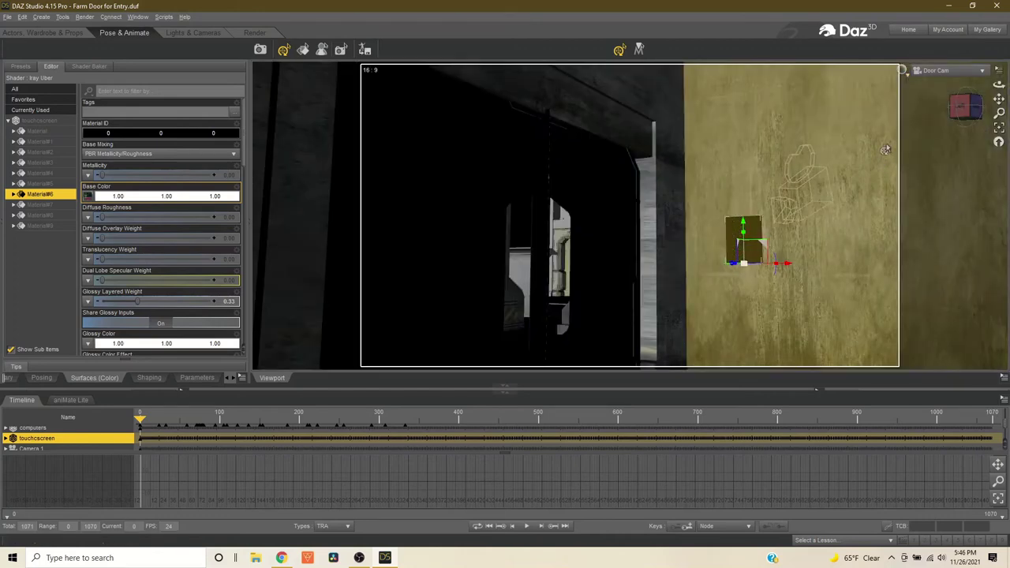
left_click(906, 71)
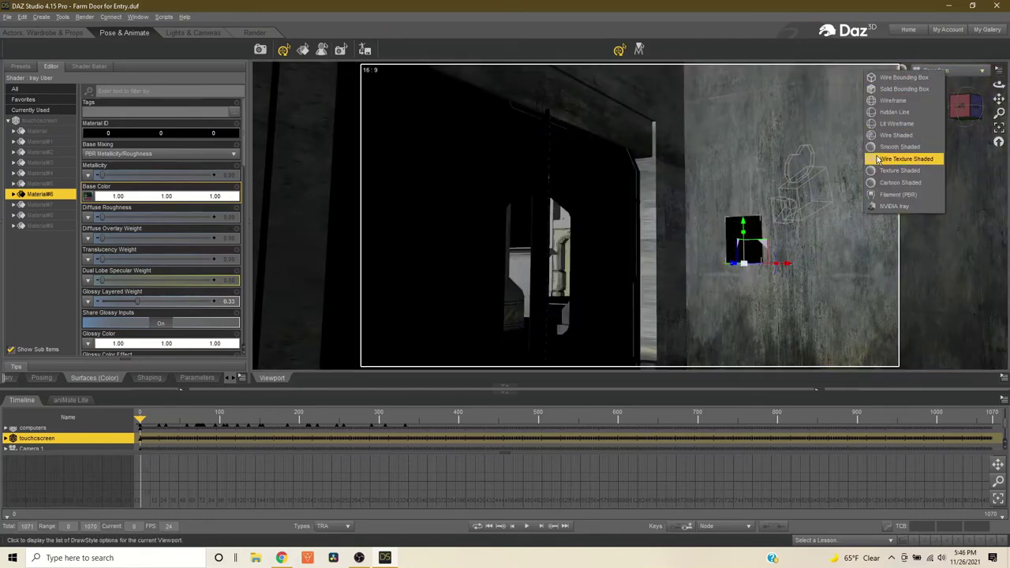
left_click(879, 160)
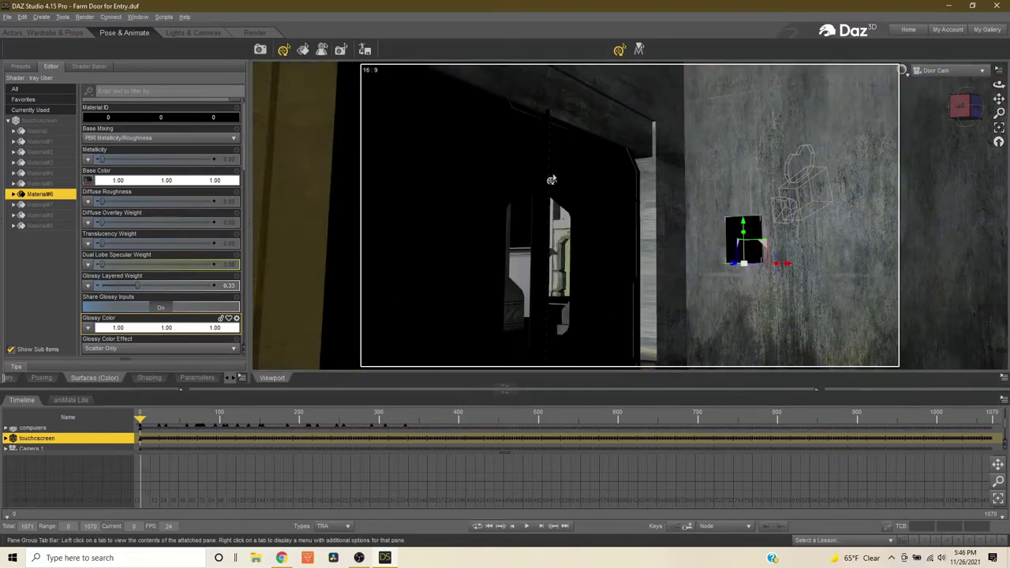
left_click(499, 201)
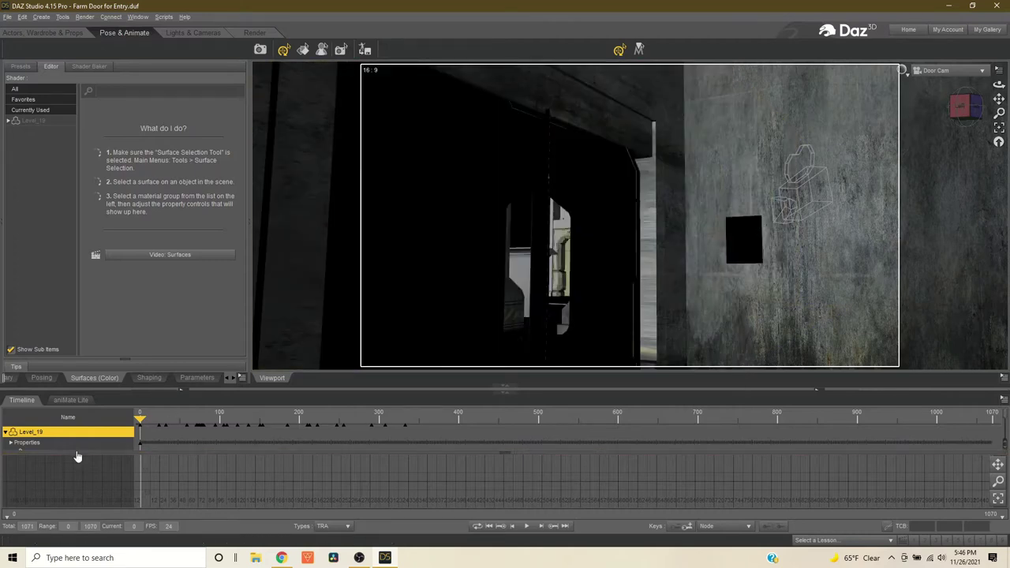
- Select doorright and replay the door animation from the start, pausing at frame 87 with doors open
left_click(451, 212)
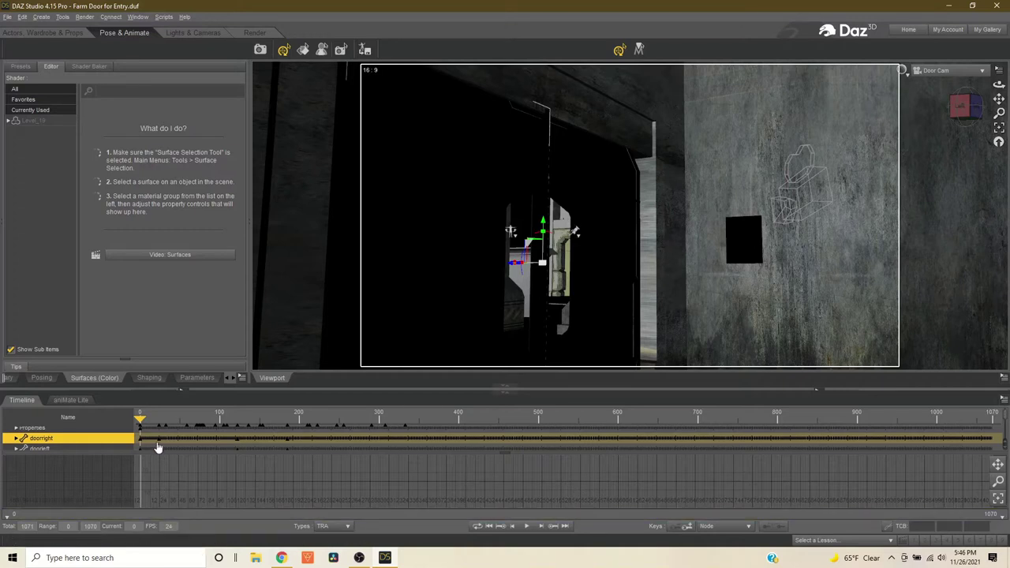
left_click(528, 527)
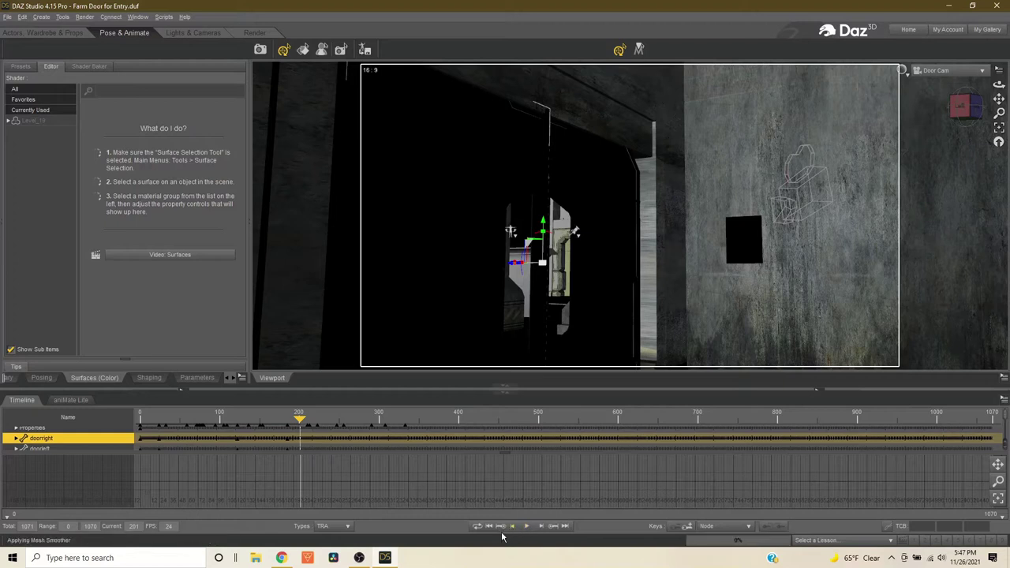
left_click(488, 528)
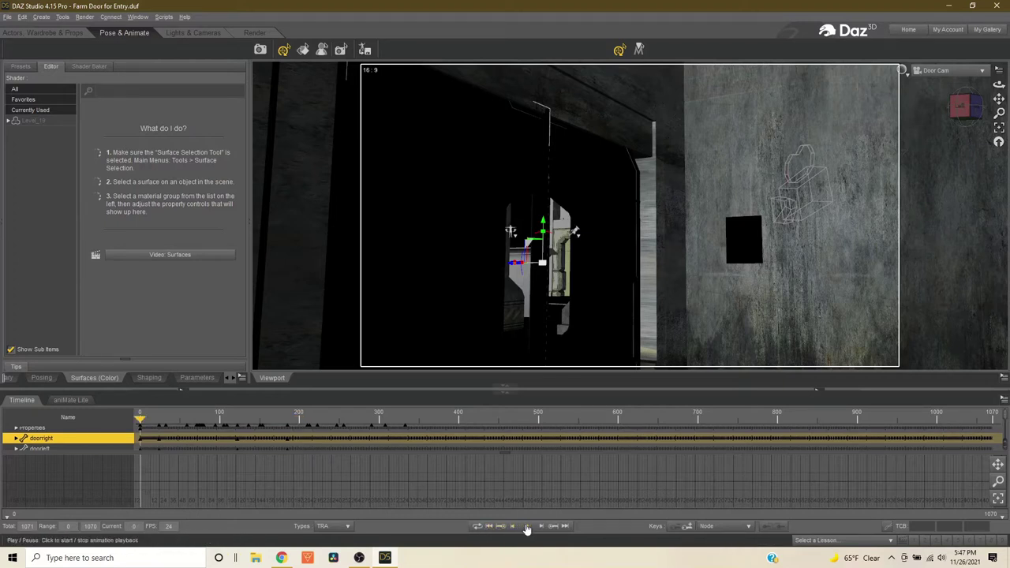
left_click(529, 527)
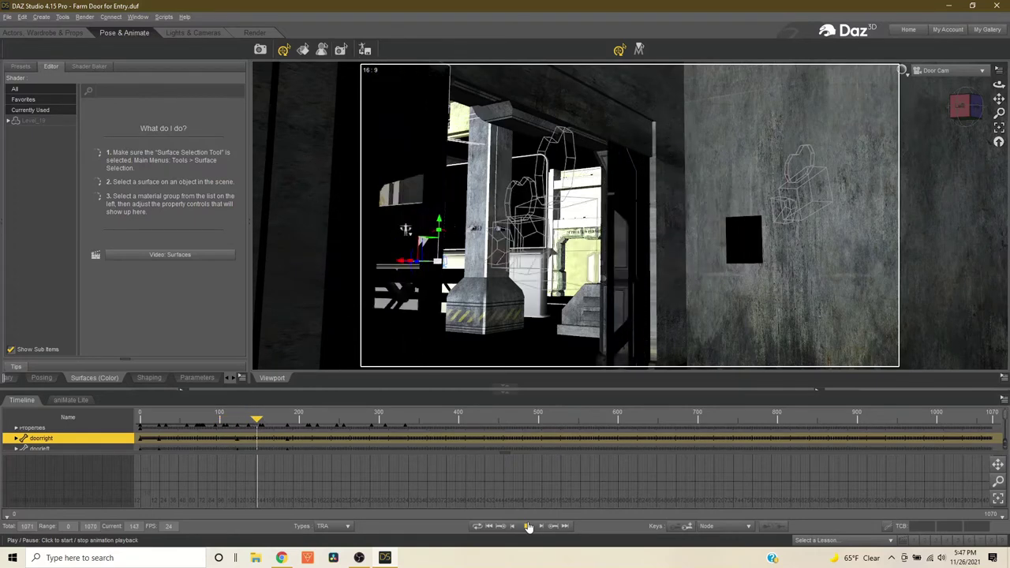
left_click(529, 526)
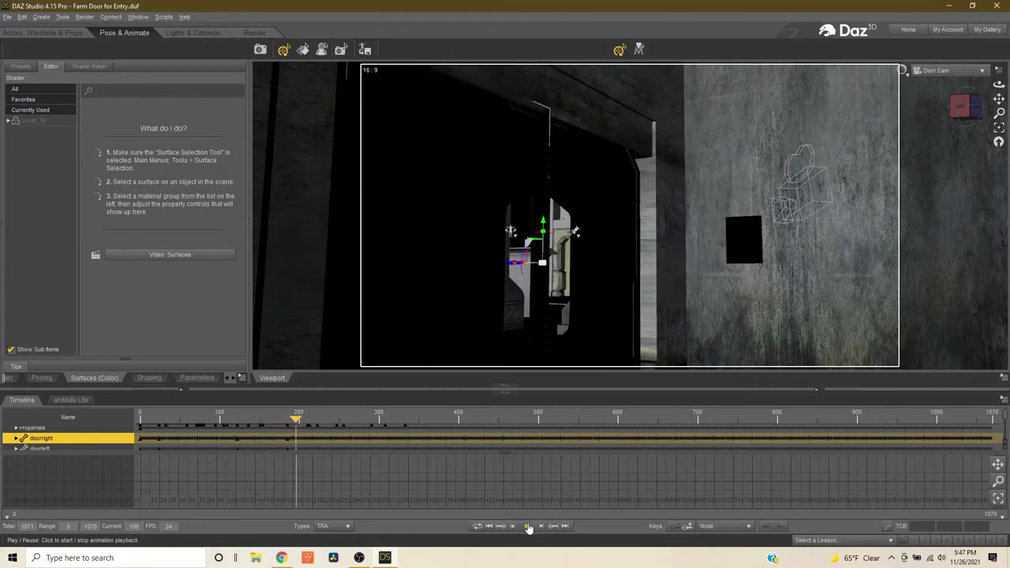
left_click(490, 527)
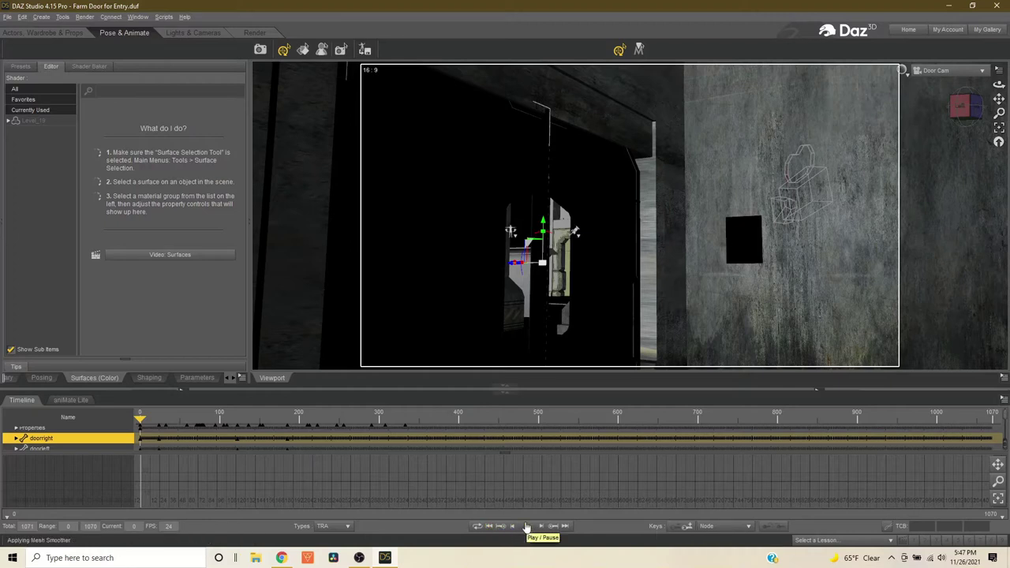
left_click(527, 526)
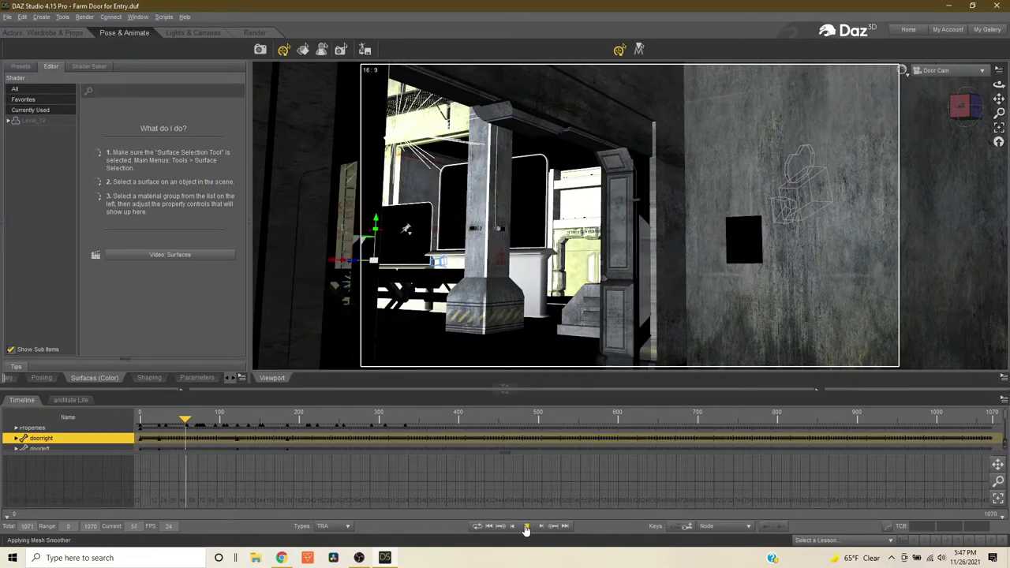
left_click(527, 527)
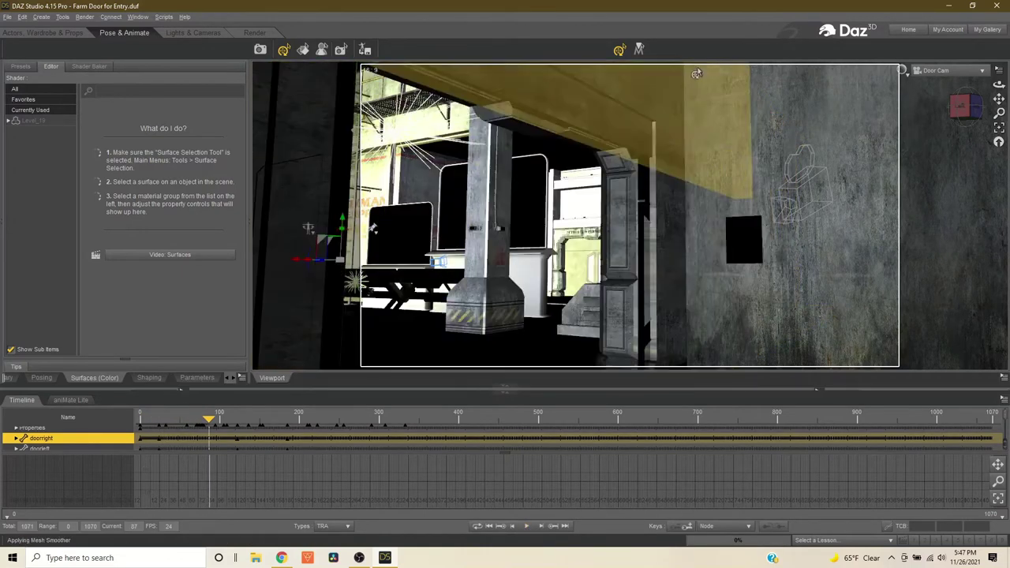
left_click(904, 72)
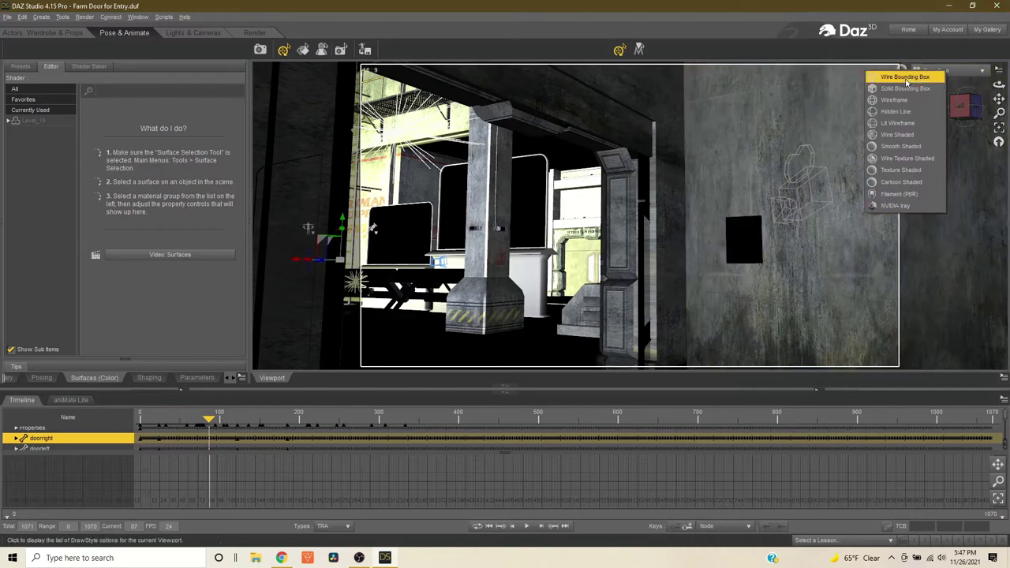
- Switch the Door Cam viewport to a live NVIDIA Iray preview of the open doorway
left_click(884, 205)
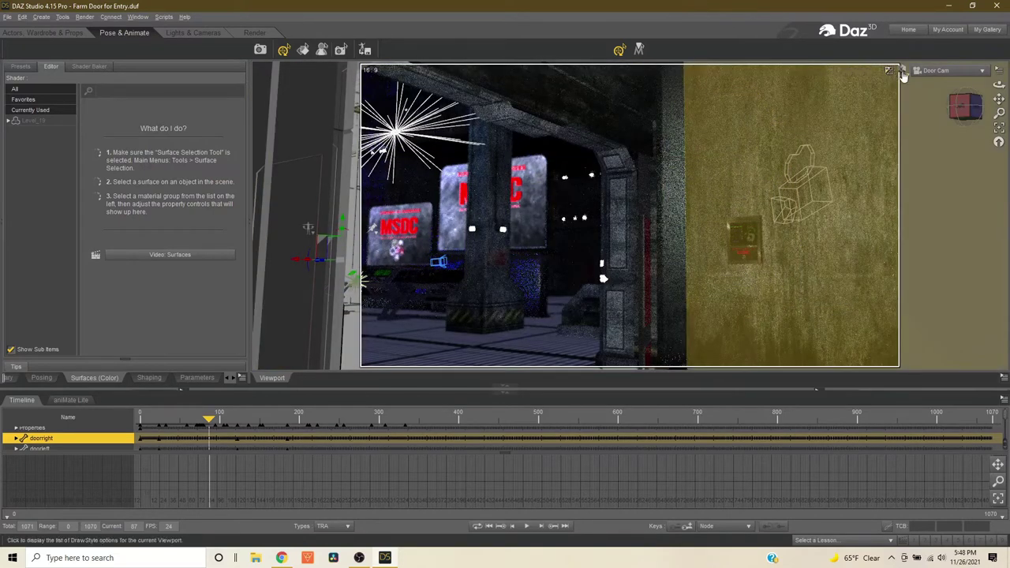
left_click(904, 74)
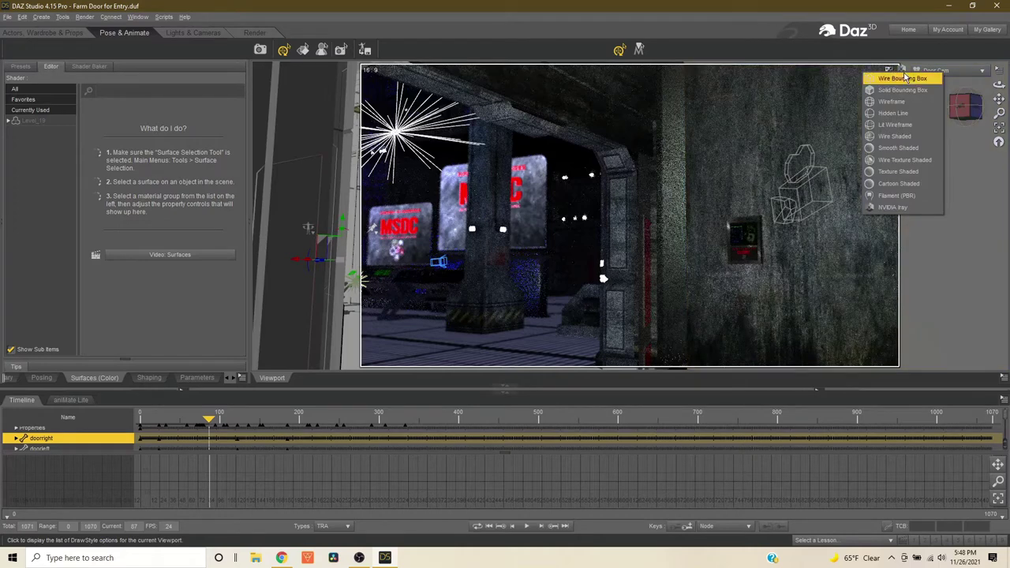
- Return the viewport to texture shading and switch to the Render workspace
left_click(892, 171)
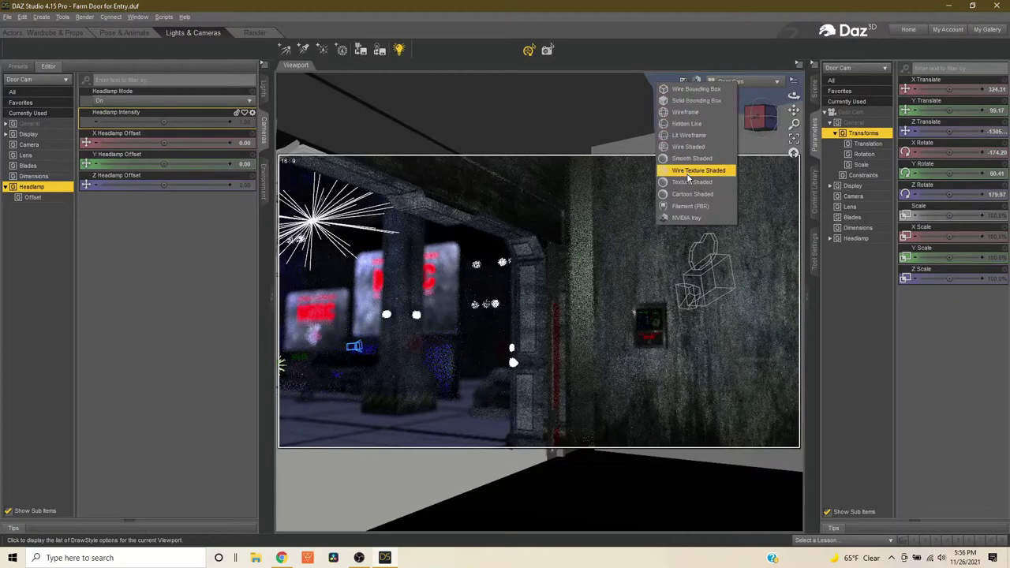
left_click(690, 183)
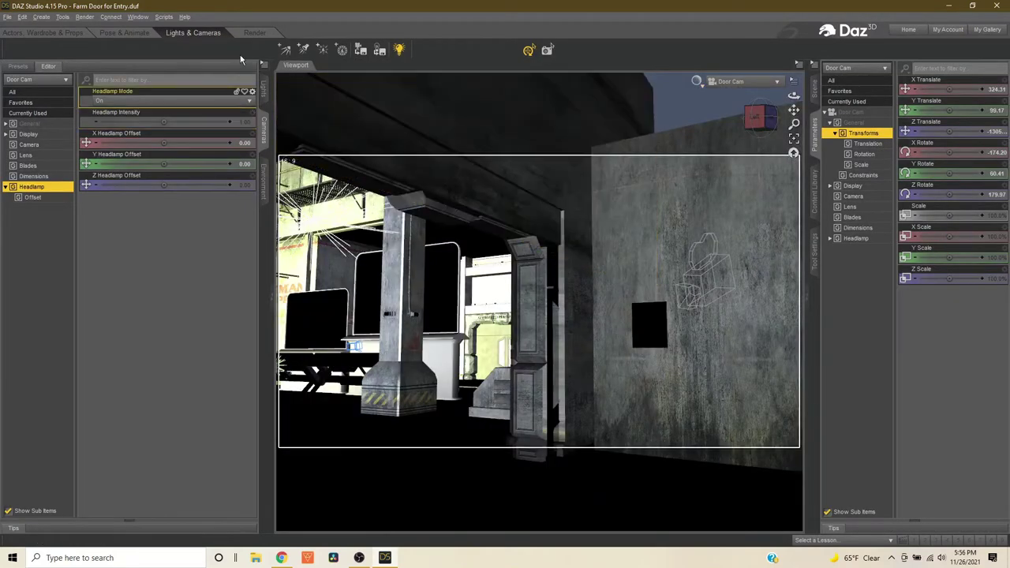
left_click(254, 32)
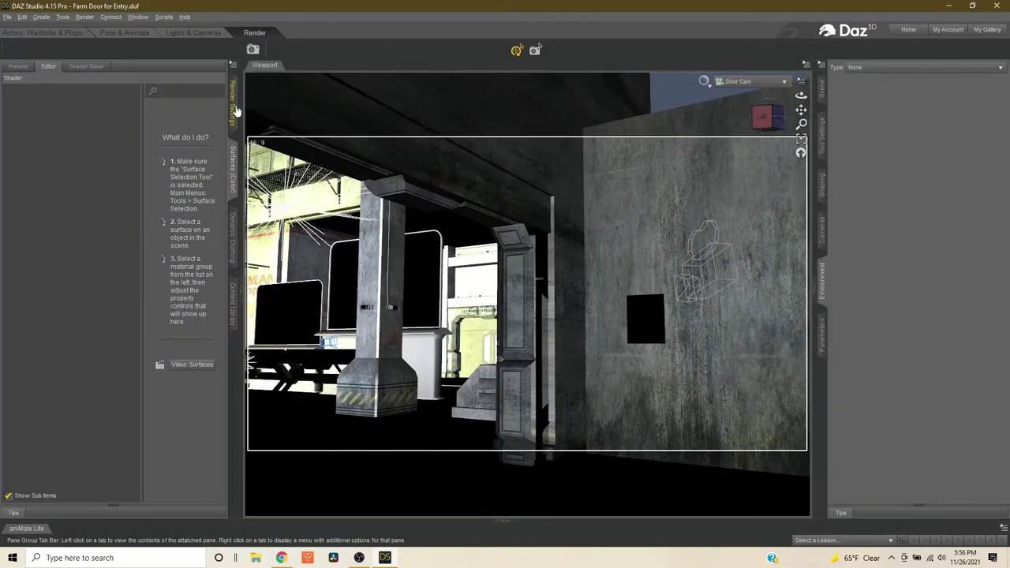
- Show the General render settings: 1920 × 1080, 16:9, Image Series for frames 0–1070
left_click(234, 109)
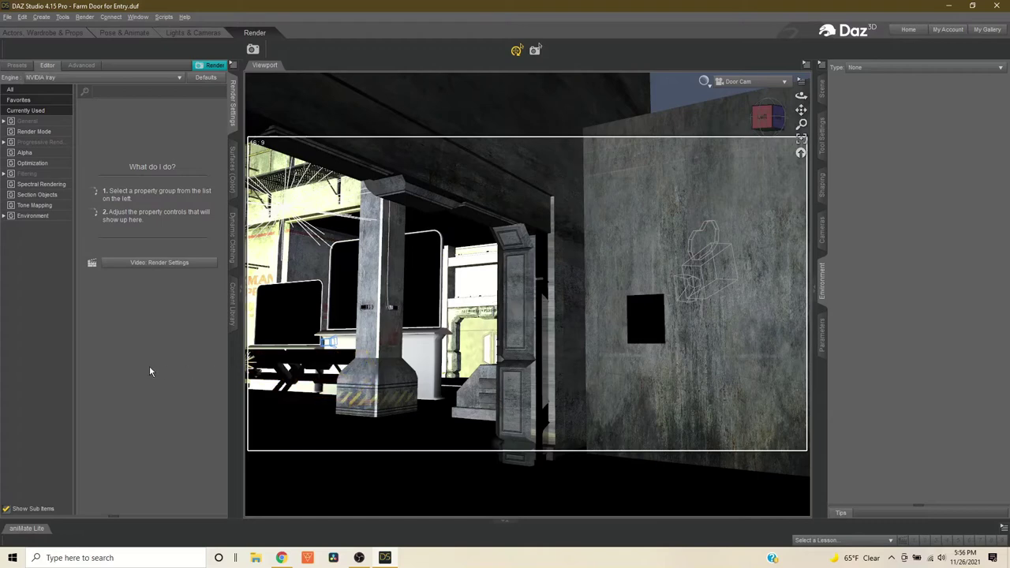
left_click(41, 122)
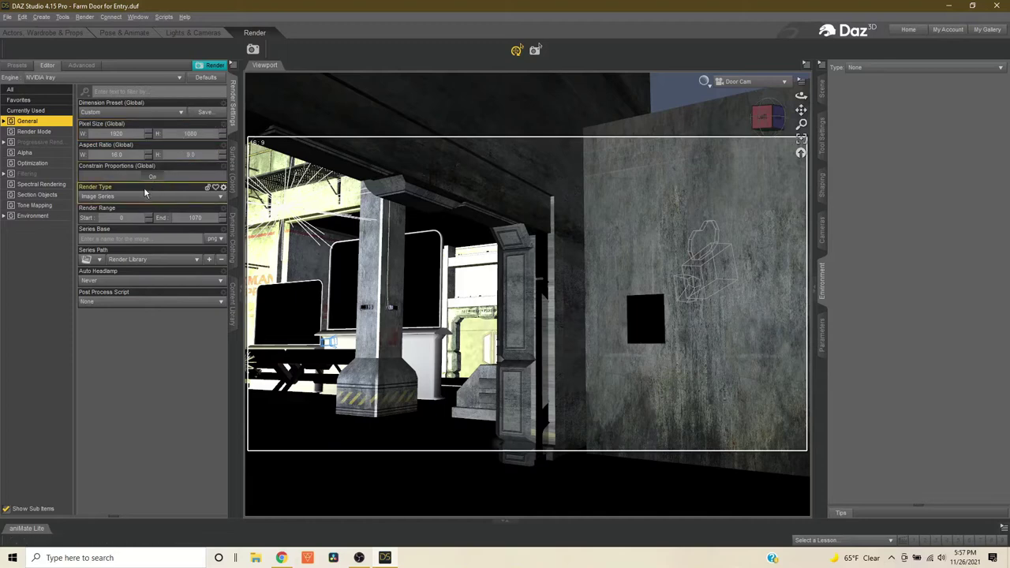
- Keep Render Type as Image Series with .png output and set the series base name to 'Door'
left_click(103, 199)
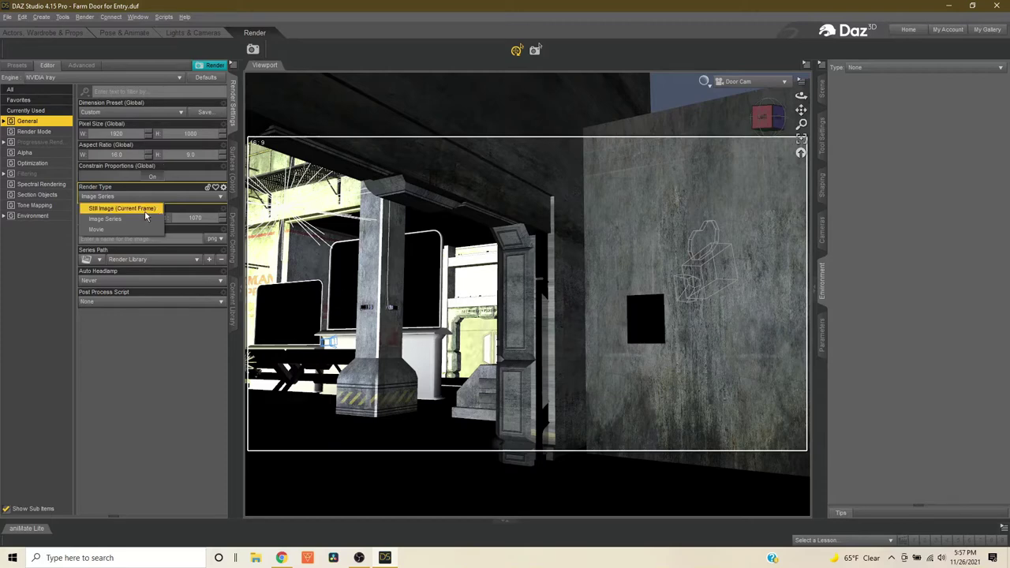
left_click(102, 218)
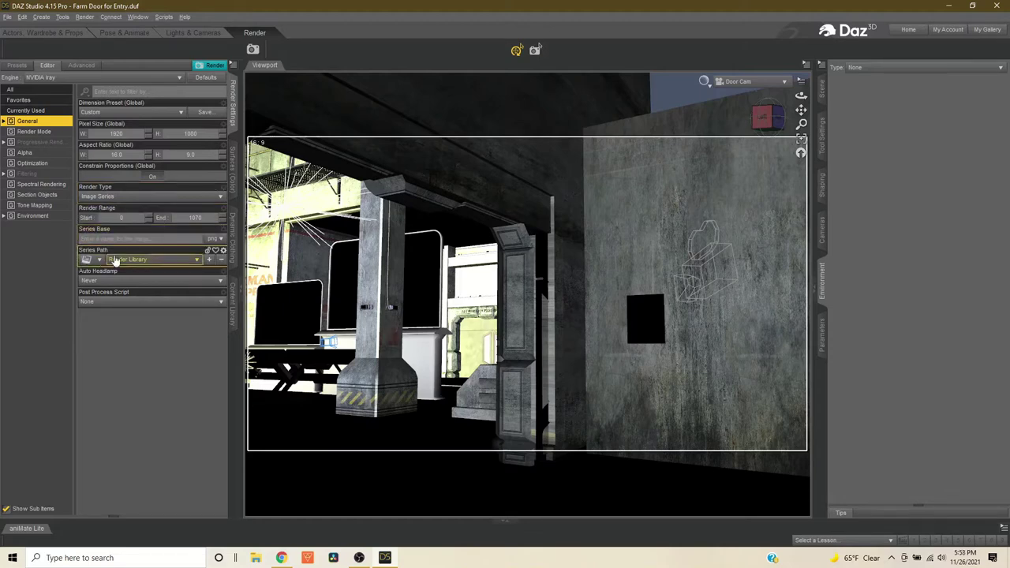
left_click(217, 241)
left_click(229, 240)
left_click(130, 240)
type("Door_")
- Check the Progressive Rendering settings, then view the timeline at frame 87 in Pose & Animate
left_click(40, 143)
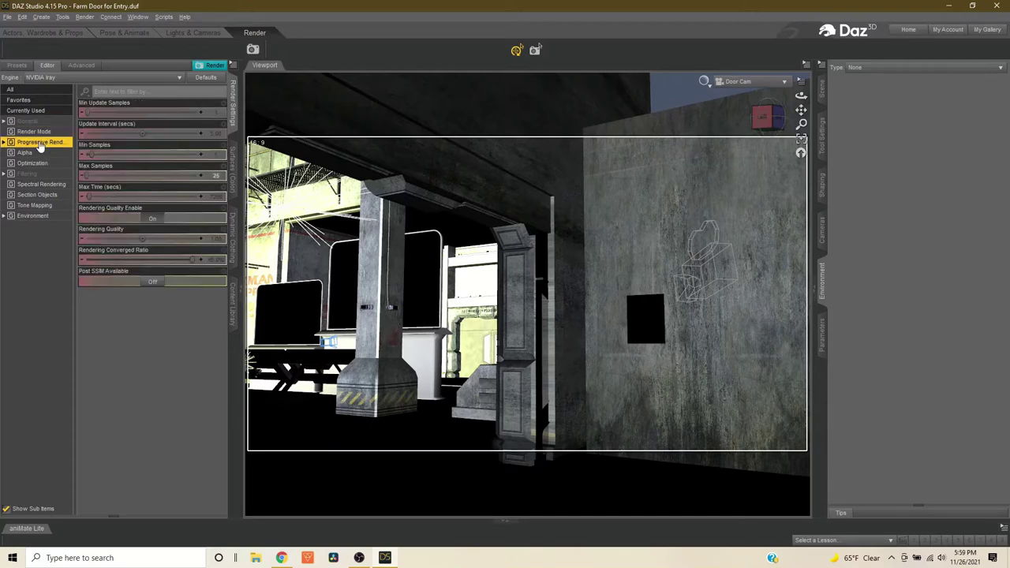
left_click(46, 122)
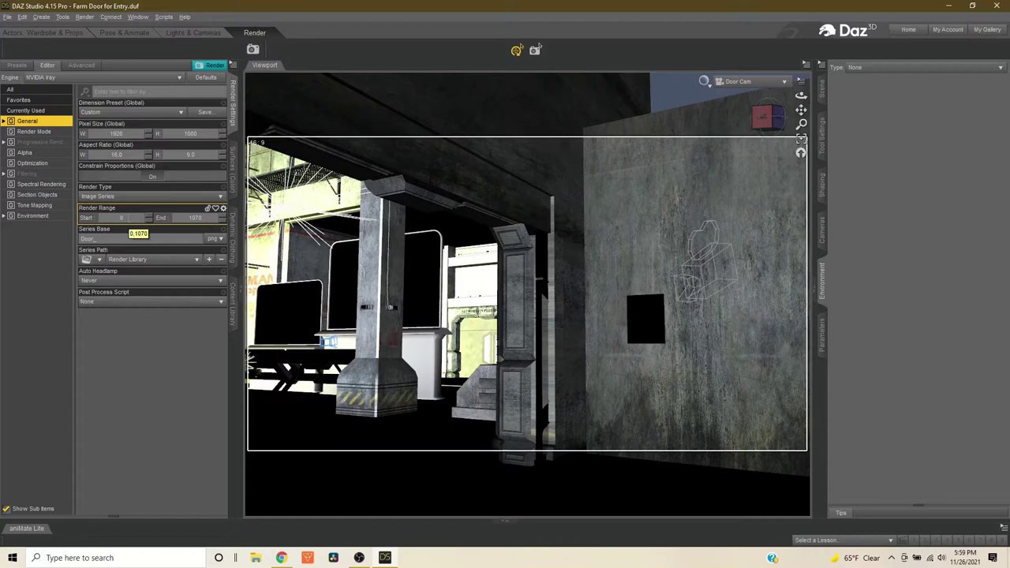
left_click(130, 32)
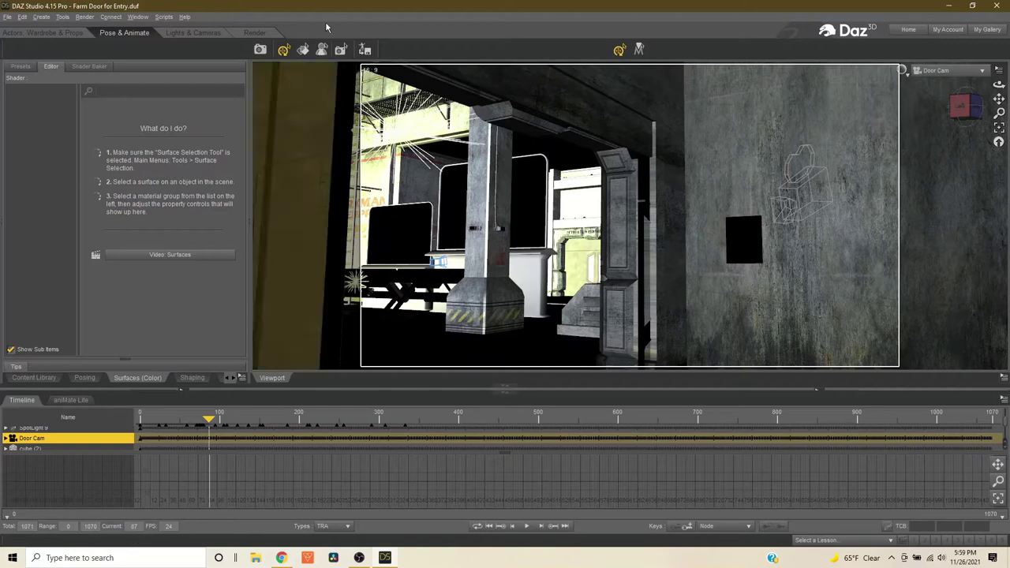
- Back in the Render workspace, set the render range end frame to 87
left_click(255, 34)
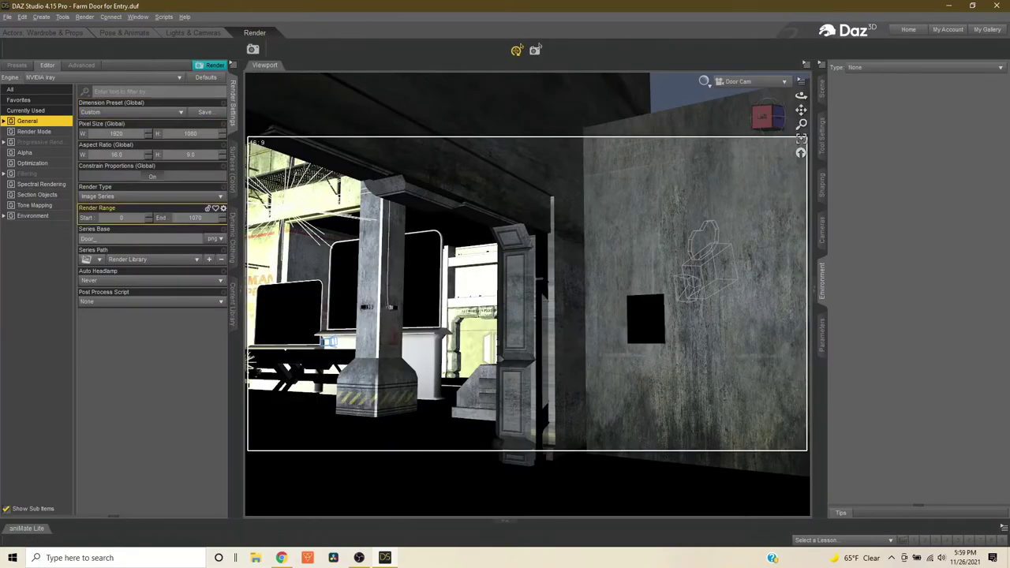
left_click(195, 218)
type("87")
- Create a new DOOR OPEN folder as the image series output path
left_click(210, 259)
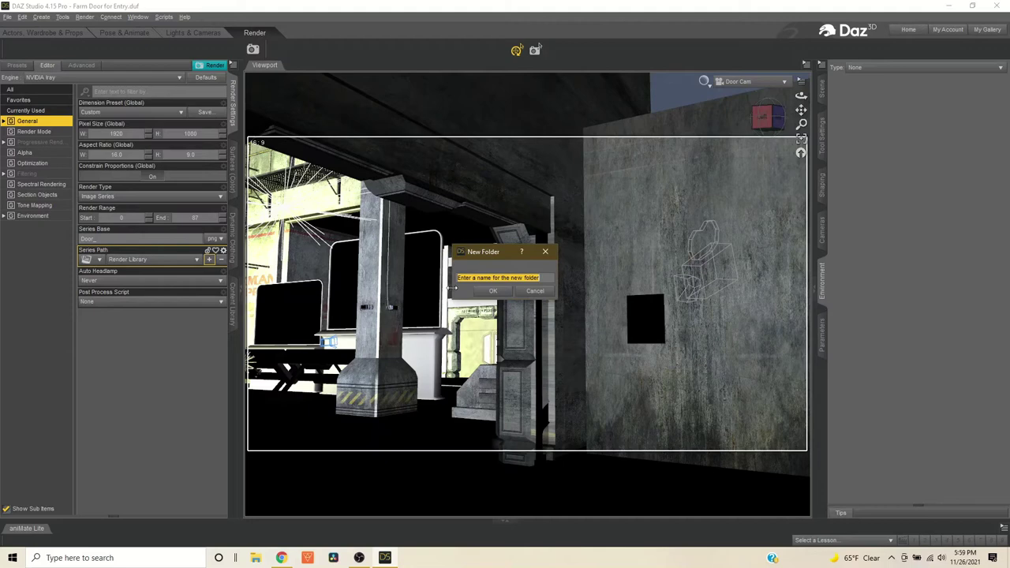
type("DOOR OPEN7")
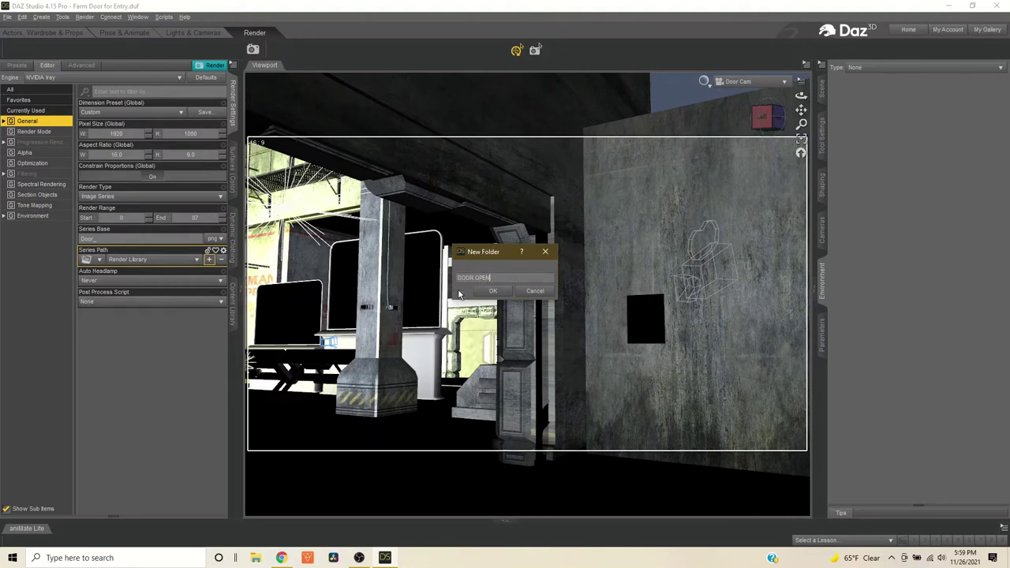
left_click(492, 291)
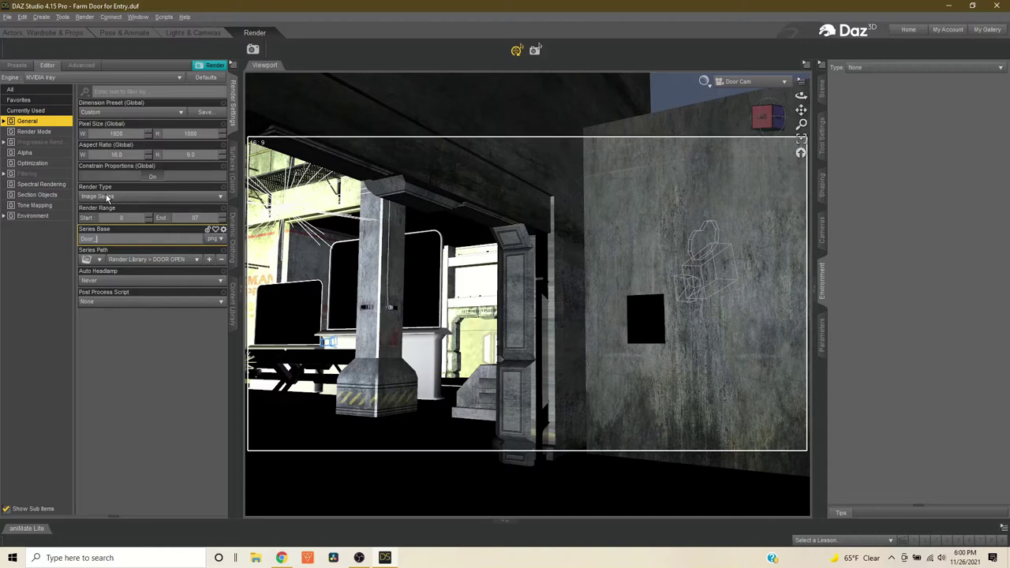
left_click(35, 207)
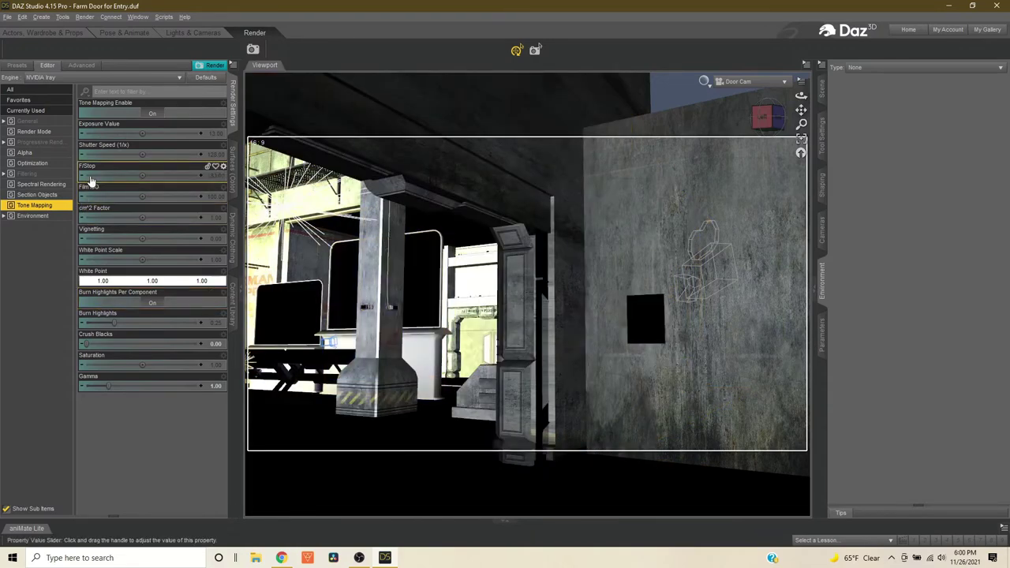
left_click(154, 175)
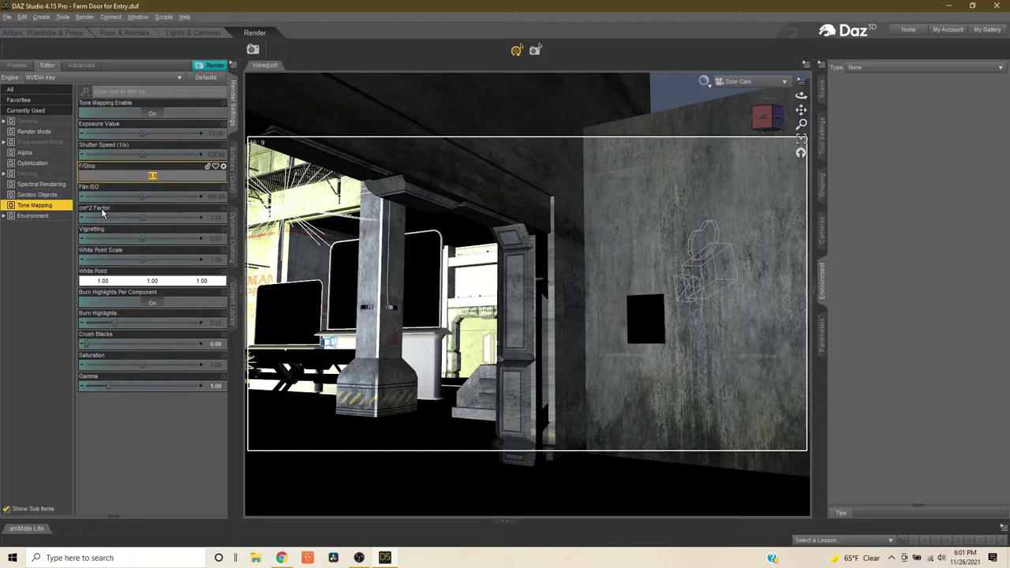
- Review the Environment settings (Dome and Scene, aircraft_workshop_01_4k.hdr), then show Progressive Rendering
left_click(33, 216)
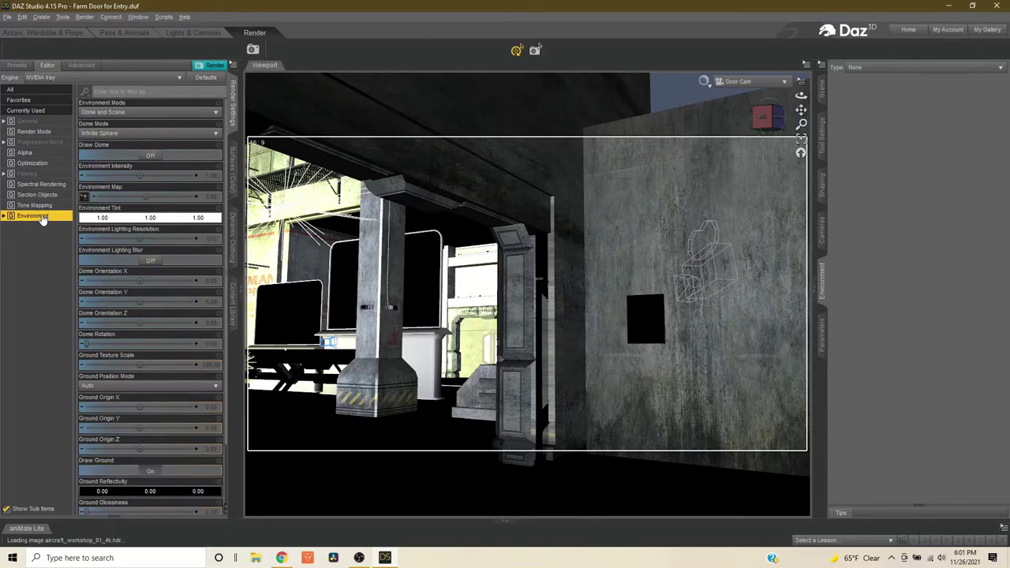
mouse_move(86, 199)
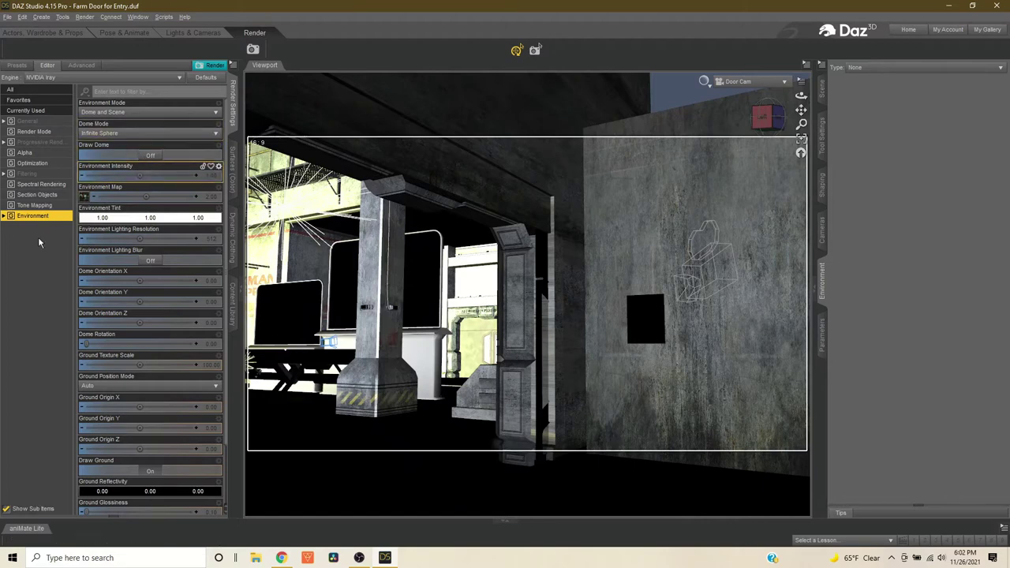
left_click(37, 142)
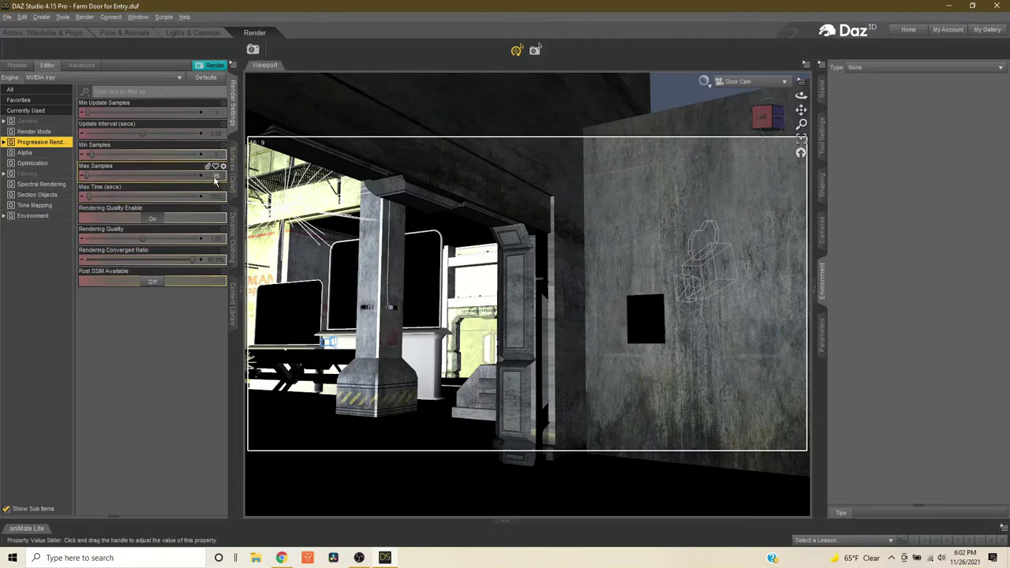
- Start rendering the image series, leaving Max Samples at 25
mouse_move(217, 182)
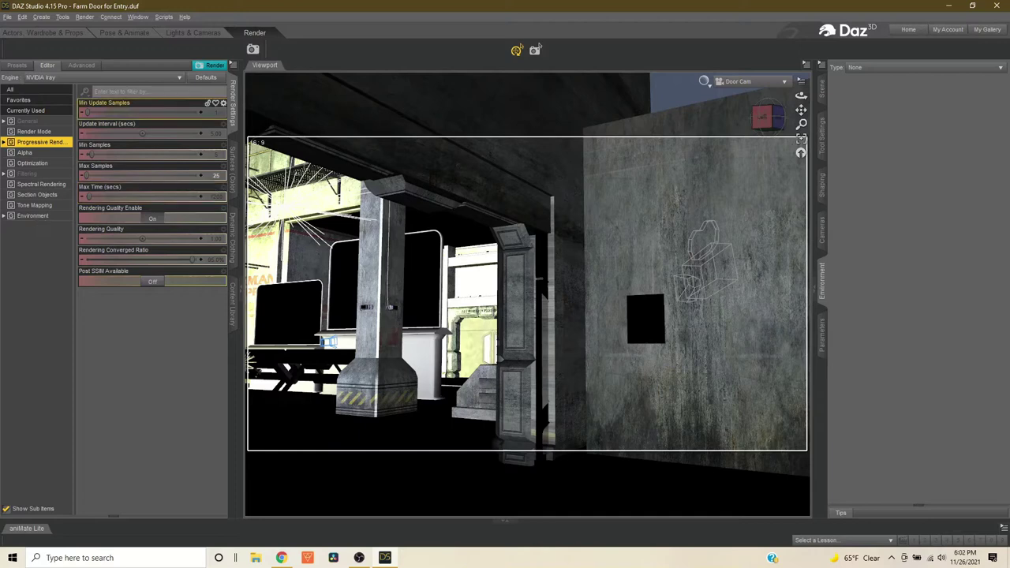
left_click(213, 67)
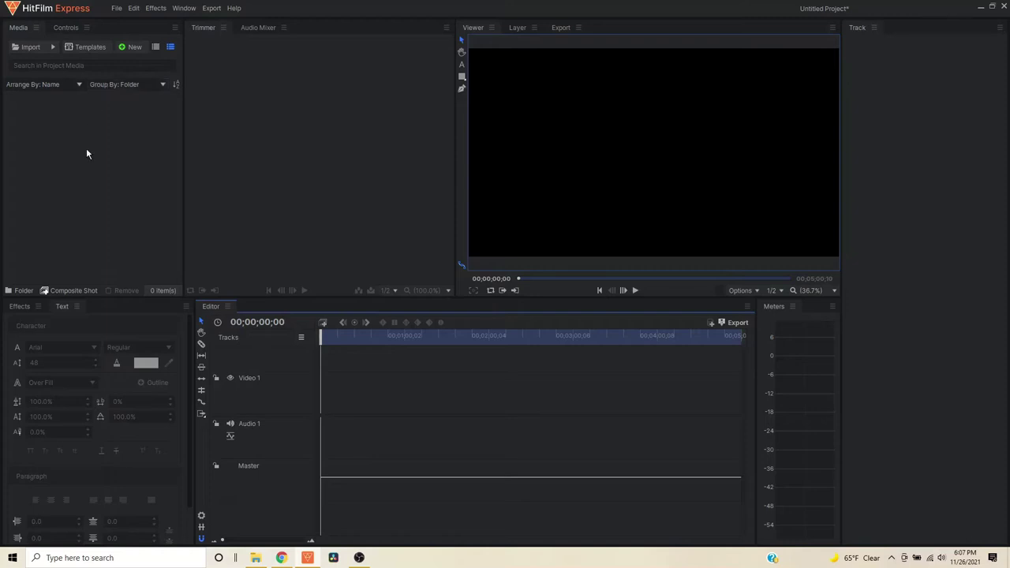
- Drag Door 1.MOV and Door 2.MOV from the RAW VIDEO folder into HitFilm's Media panel
left_click(254, 558)
double_click(684, 274)
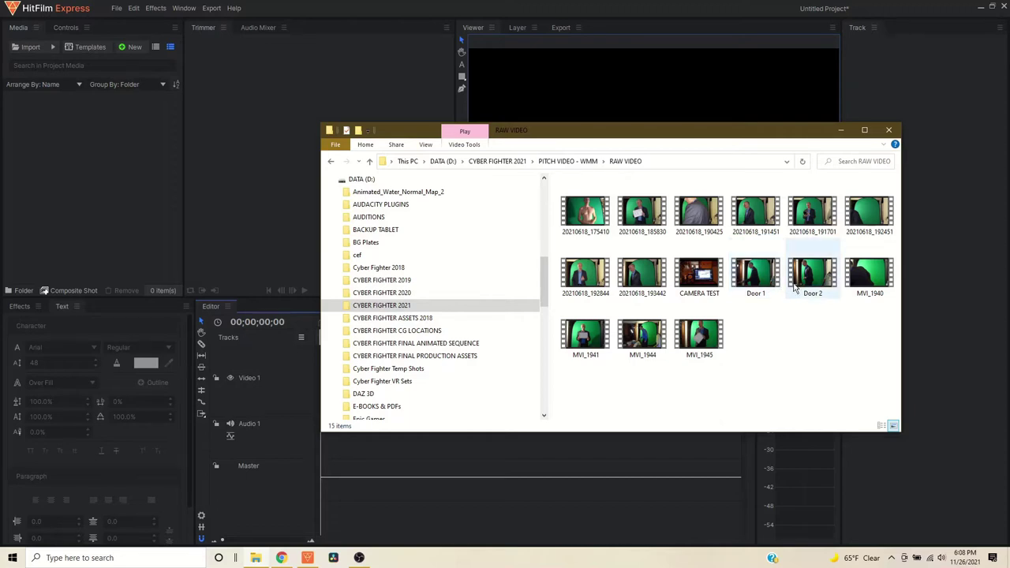
left_click_drag(760, 280, 116, 250)
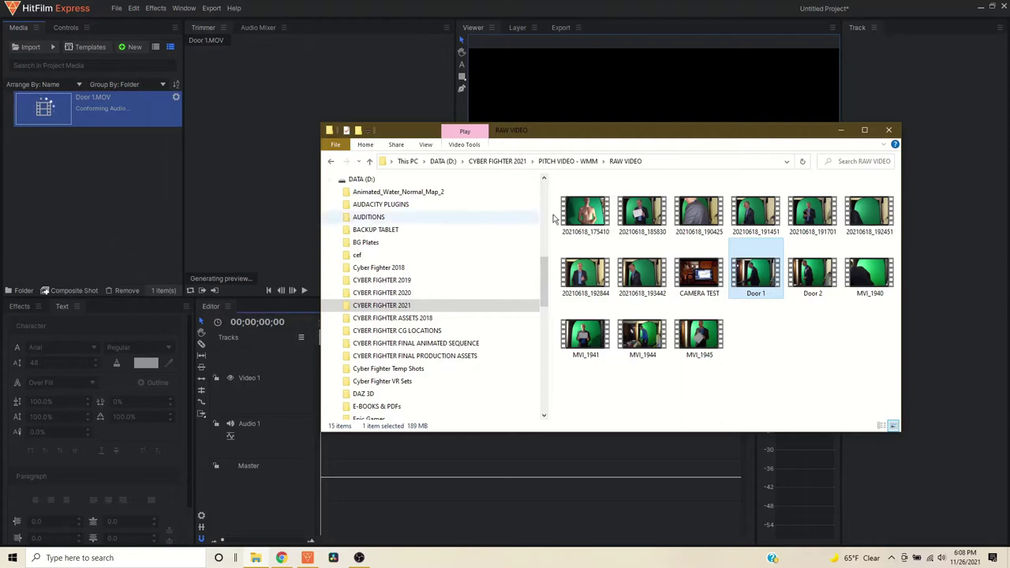
left_click_drag(810, 274, 71, 229)
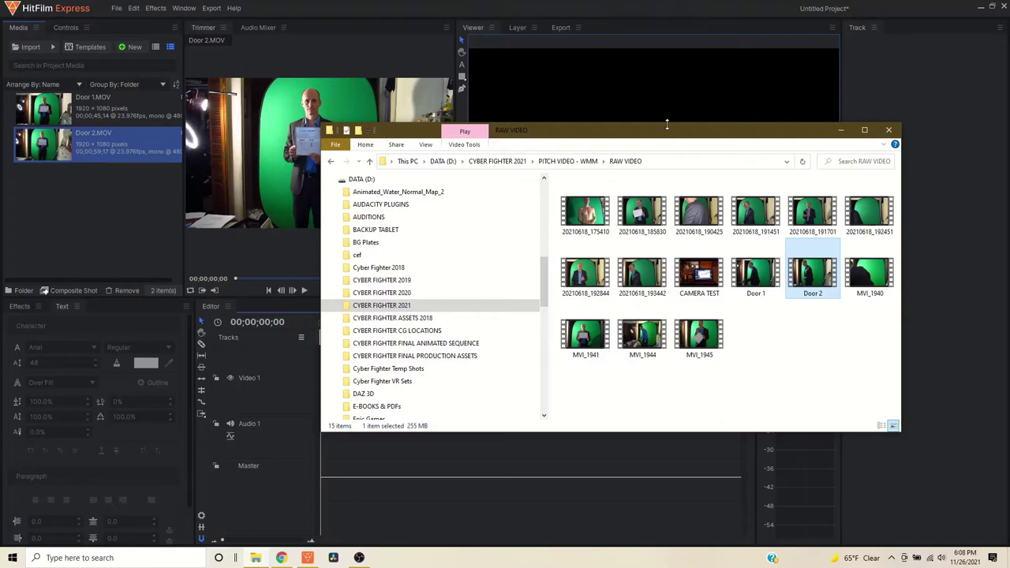
left_click_drag(674, 133, 728, 180)
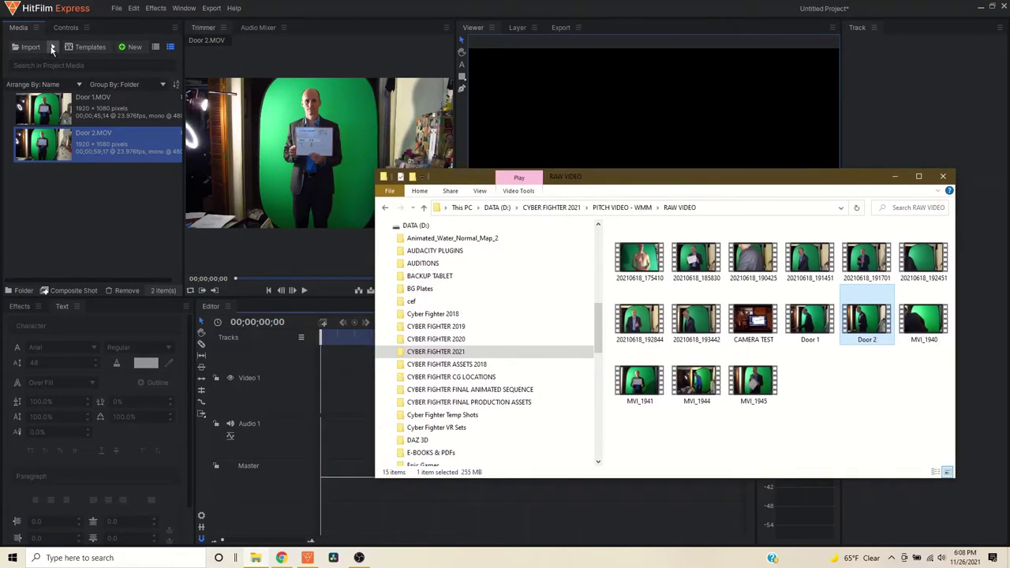
left_click(52, 48)
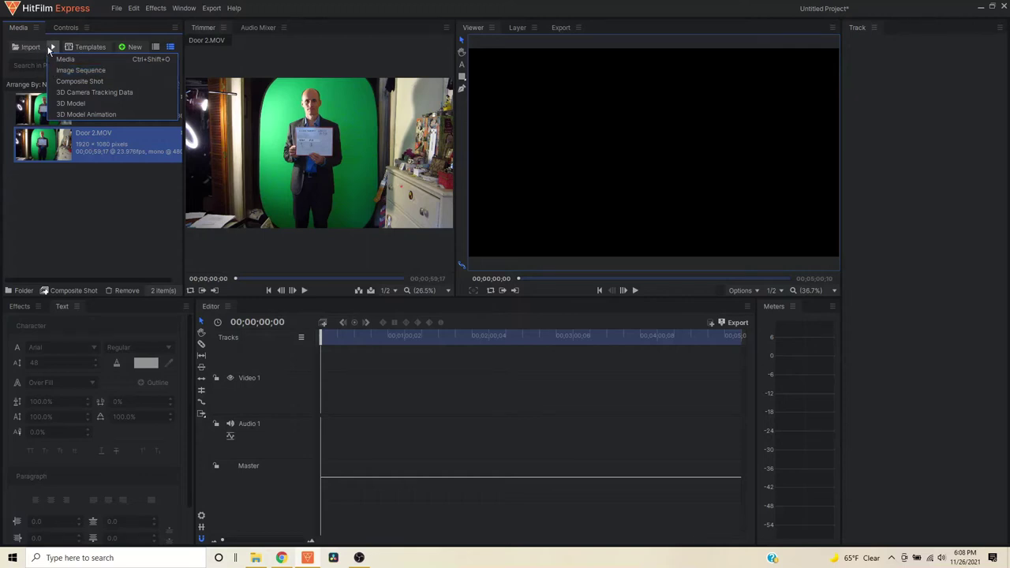
- Import all frames Door_Open_0001–0050 from D:\CYBER FIGHTER 2021\PITCH VIDEO - WMM\HALLWAY DOORS OPEN as an image sequence
left_click(68, 74)
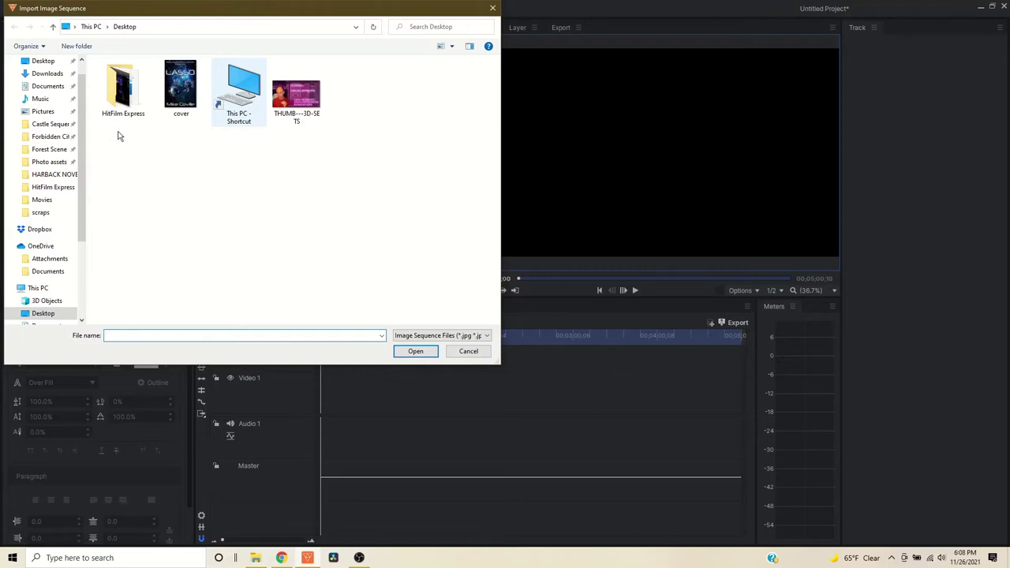
scroll(43, 264, "down", 3)
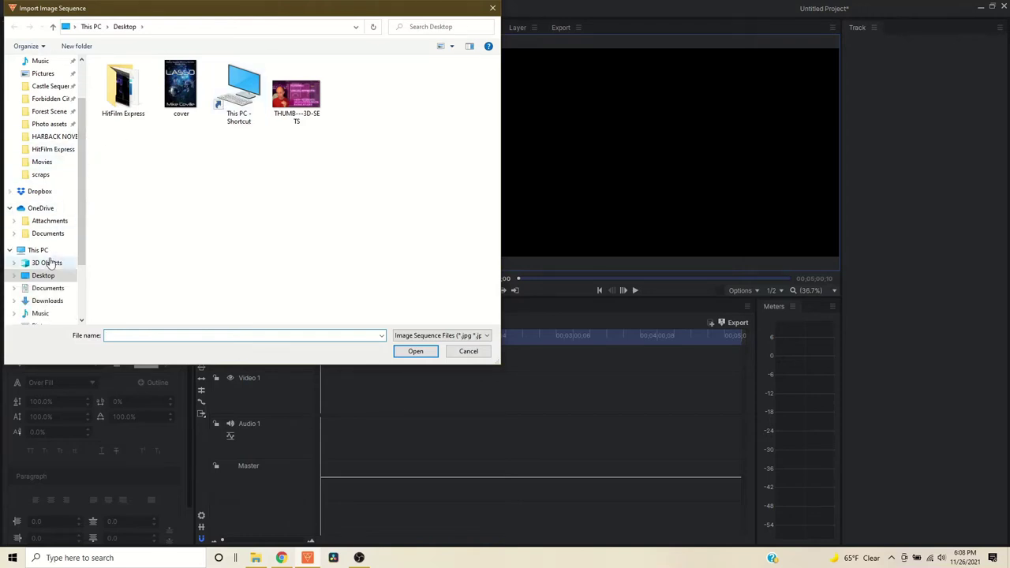
left_click(43, 289)
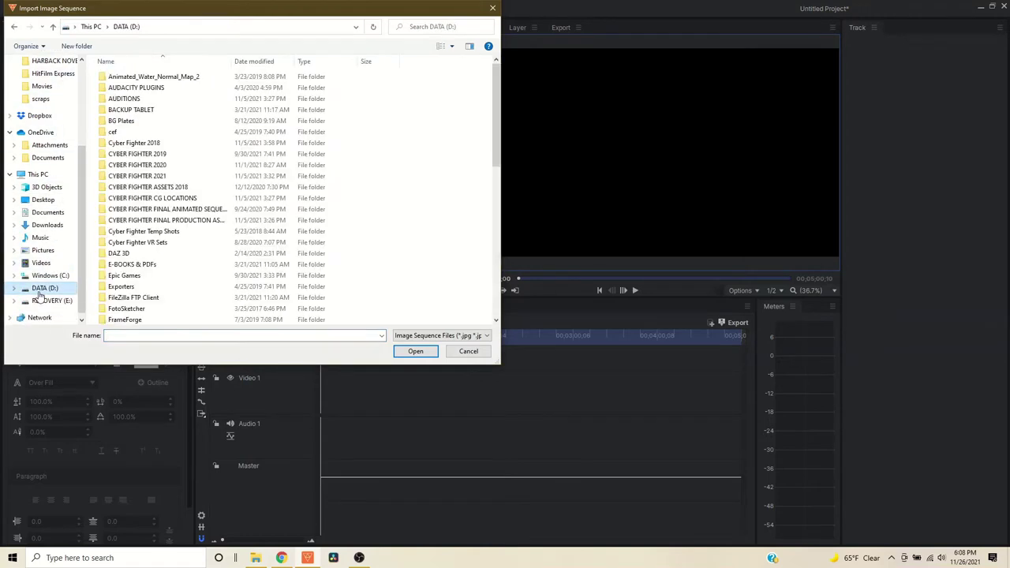
double_click(168, 177)
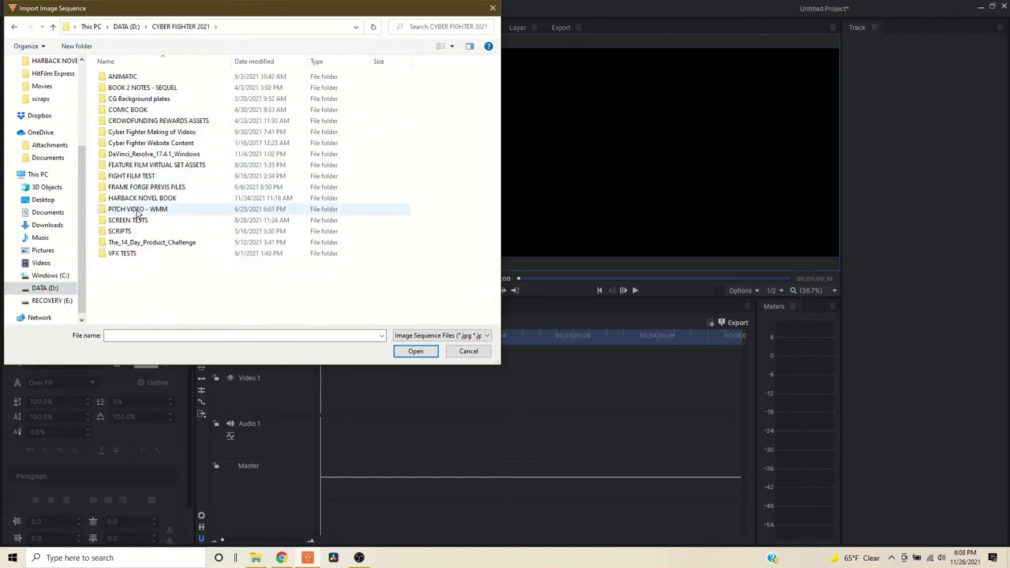
double_click(140, 210)
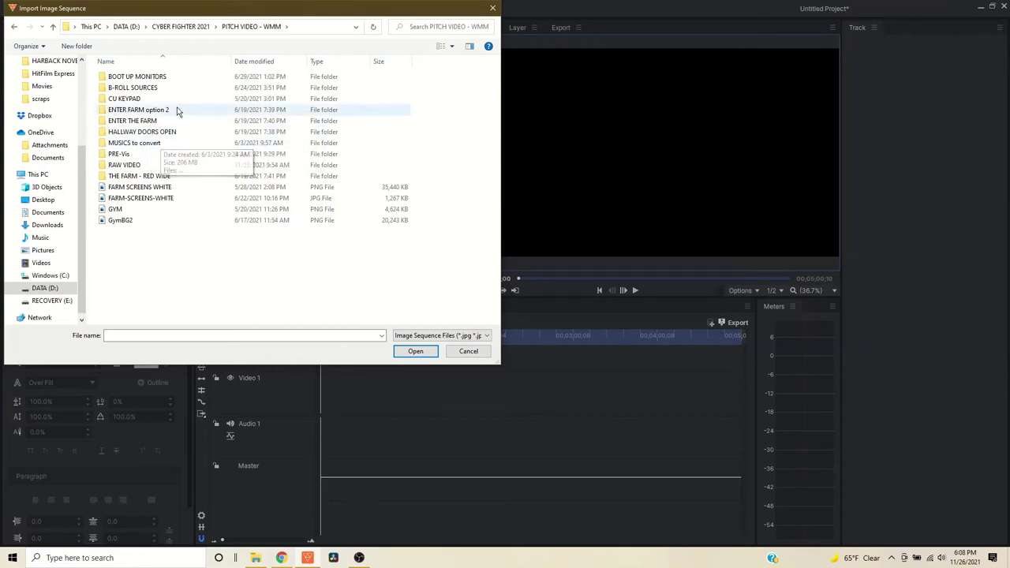
double_click(169, 131)
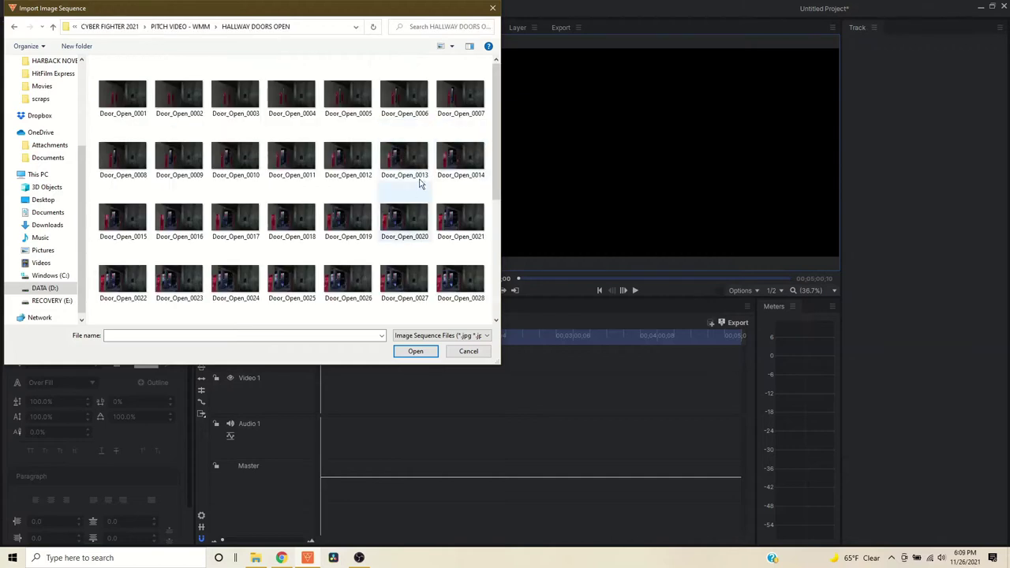
left_click(120, 103)
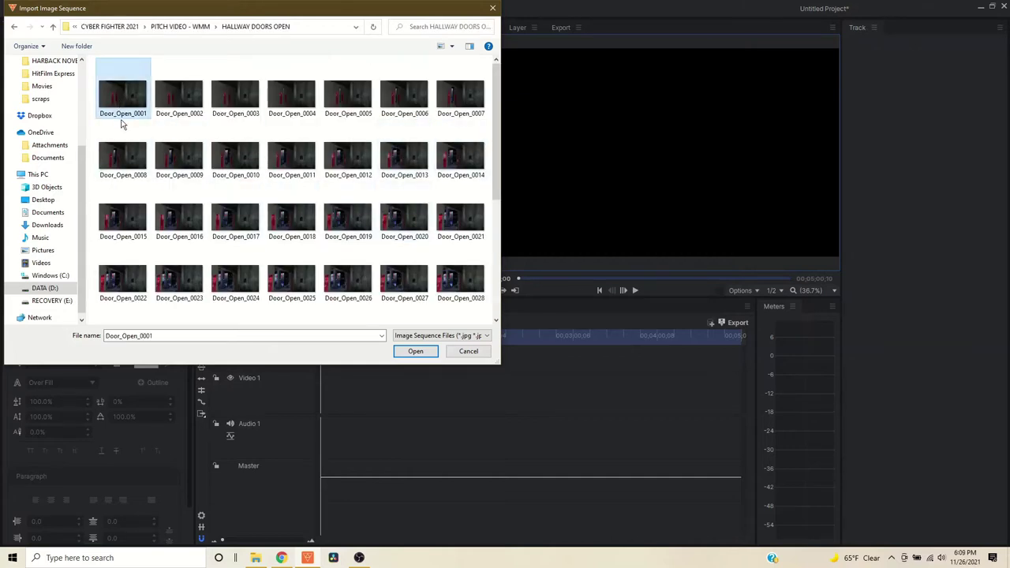
key("ctrl+a")
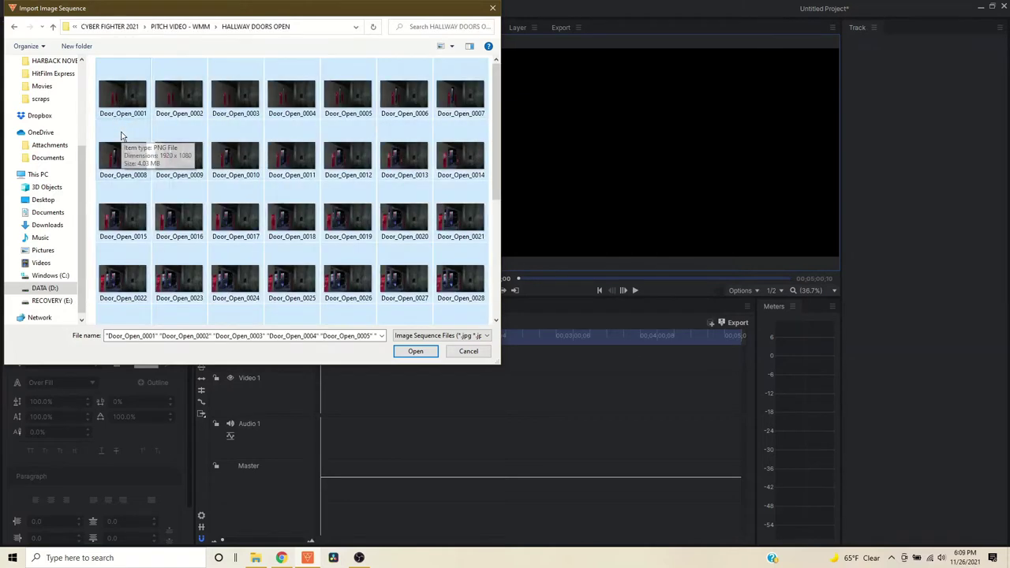
left_click(409, 354)
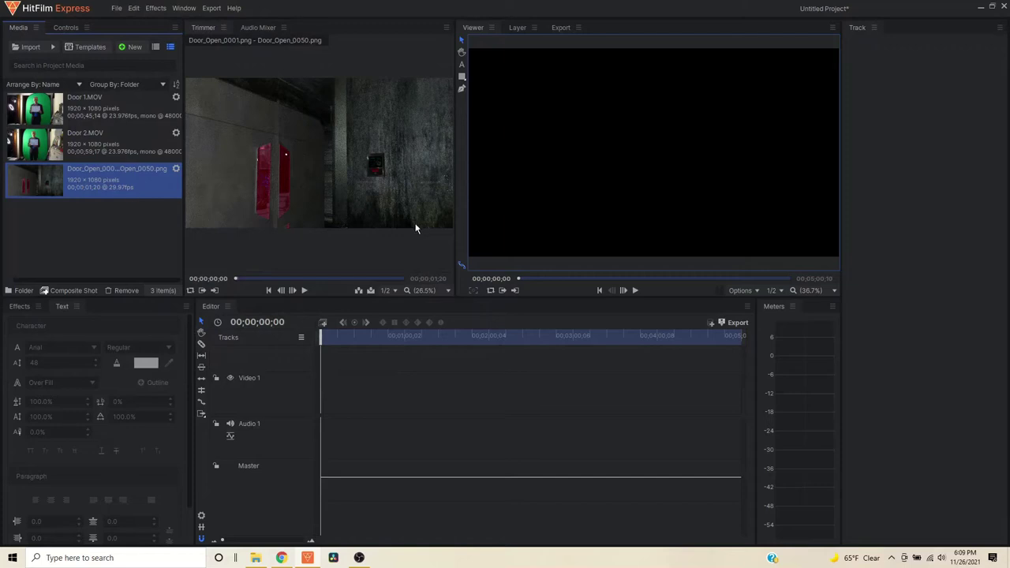
- Enlarge the Trimmer preview and play the Door_Open sequence until the doorway is fully open
left_click_drag(456, 239, 625, 240)
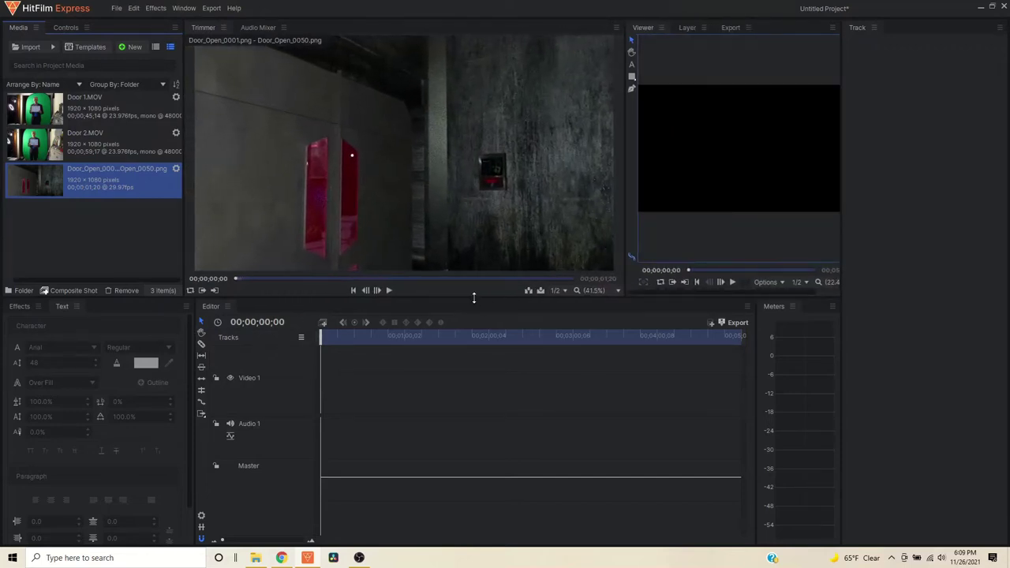
left_click_drag(475, 301, 433, 401)
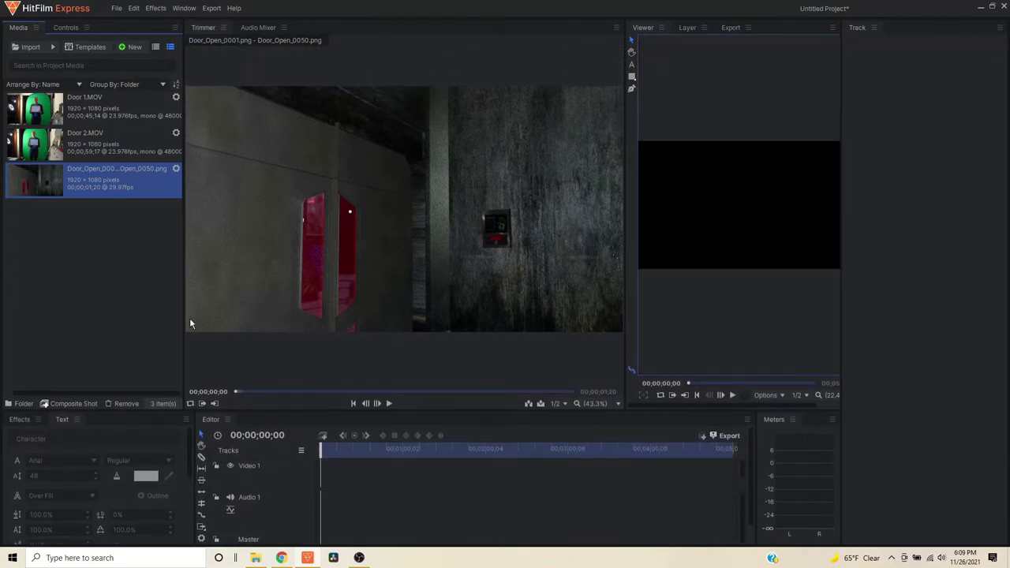
left_click_drag(138, 323, 91, 335)
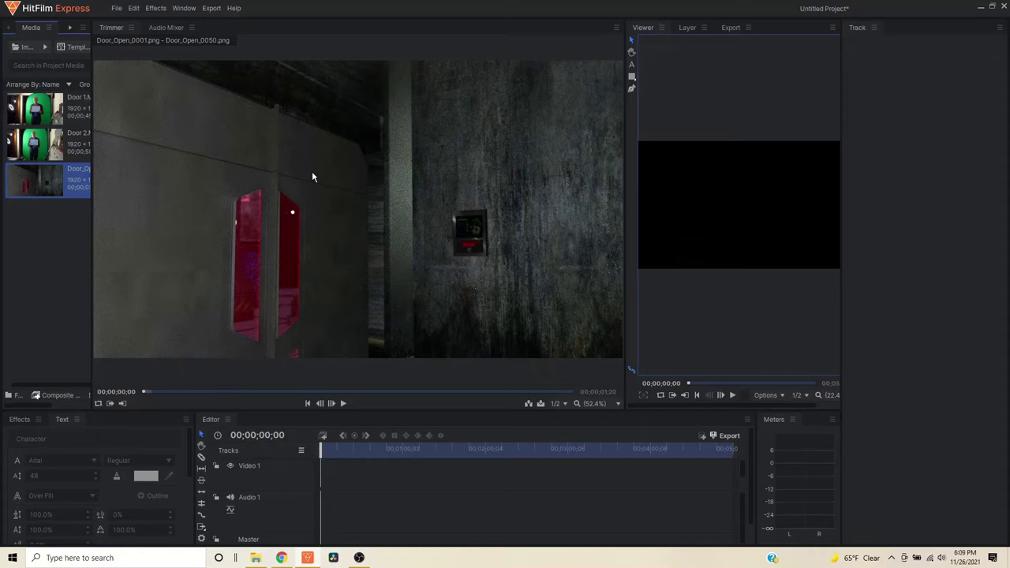
left_click(343, 404)
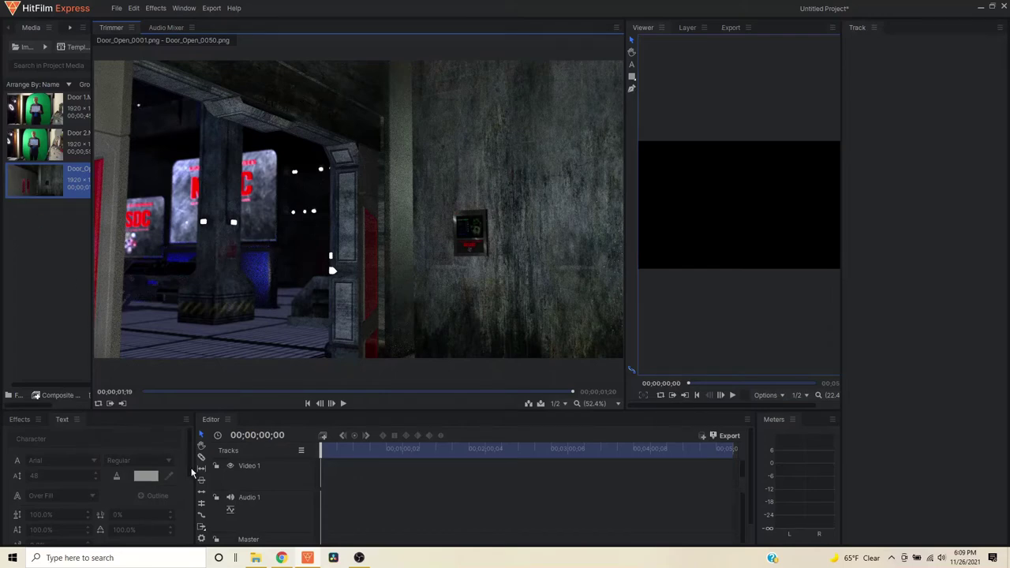
- Drag Door_Open_0050 from PITCH VIDEO - WMM > HALLWAY DOORS OPEN into HitFilm's Media panel
left_click(255, 558)
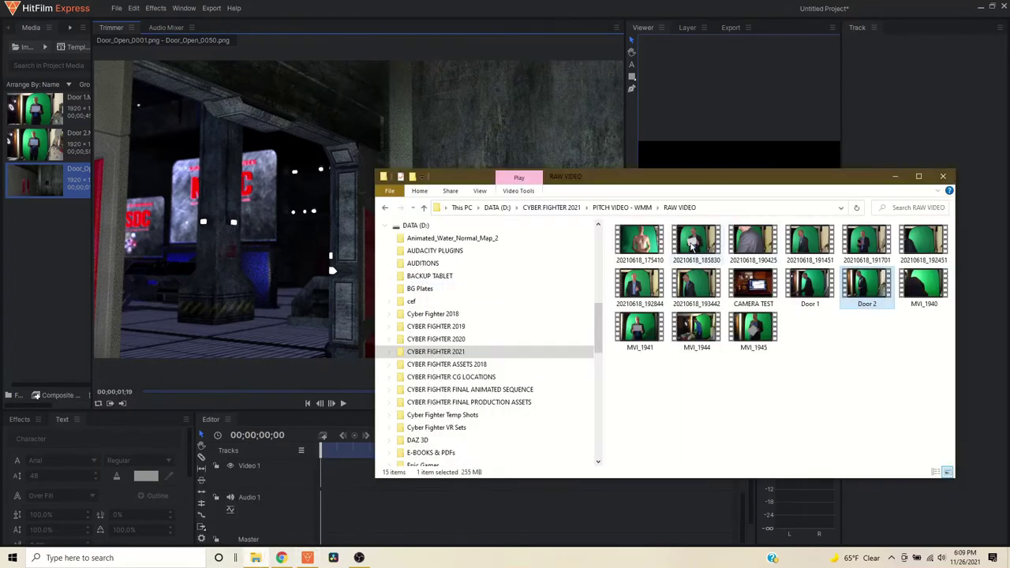
left_click(643, 208)
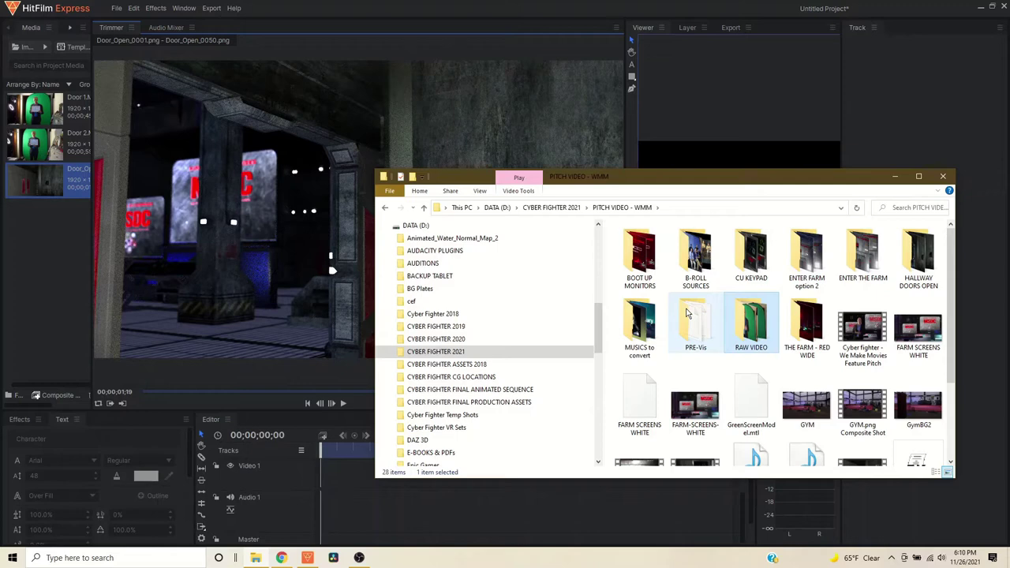
double_click(920, 251)
scroll(860, 332, "down", 5)
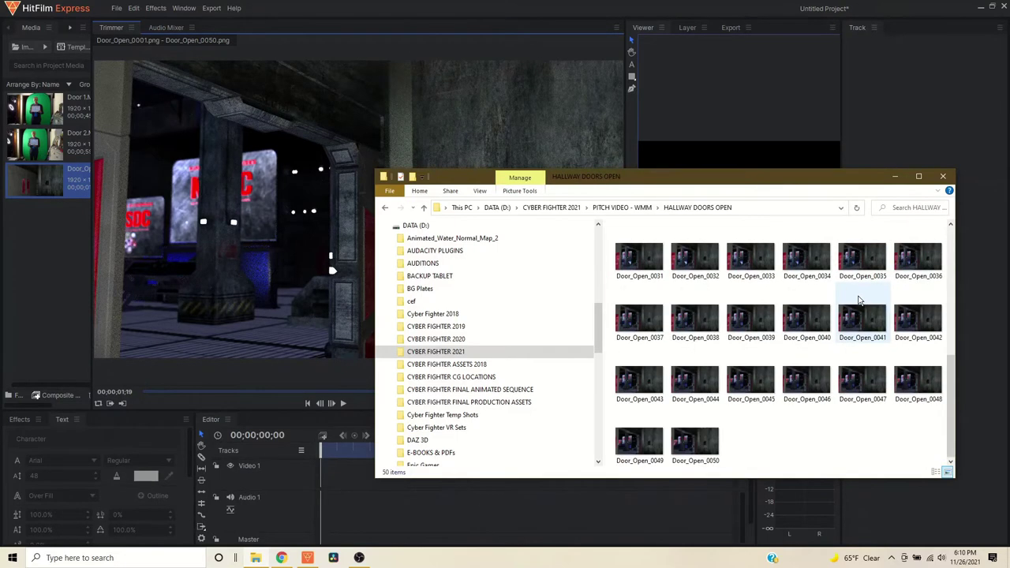
left_click_drag(693, 454, 449, 313)
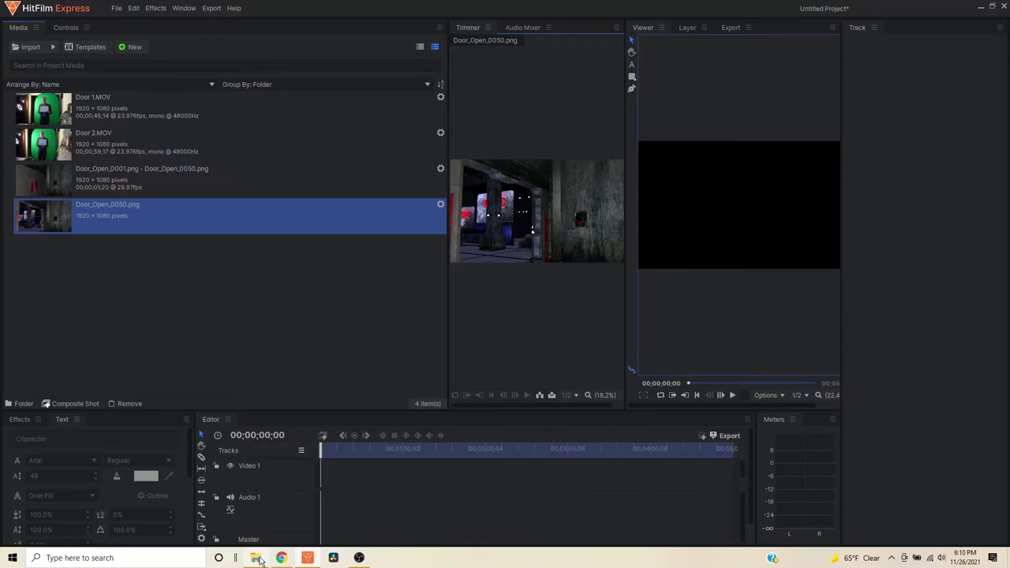
- Place Door_Open_0050.png on Video 1, enlarge the viewer and timeline, and zoom in
mouse_move(259, 560)
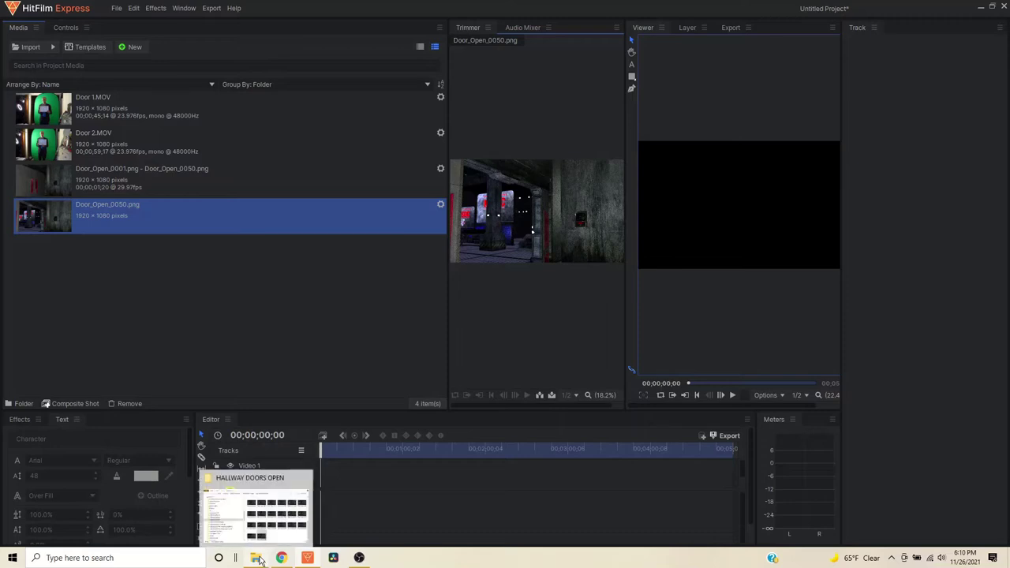
left_click(55, 45)
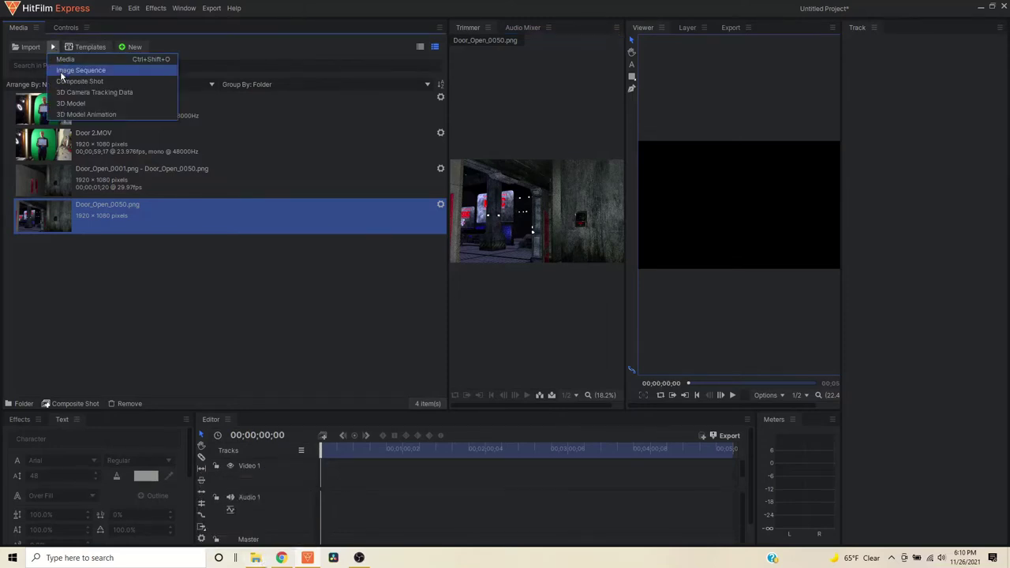
left_click(71, 217)
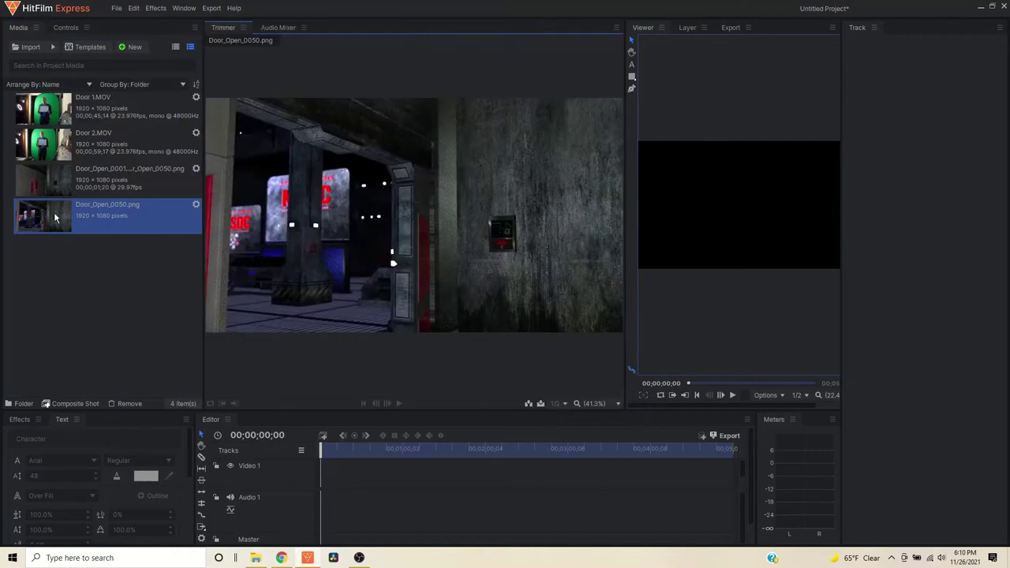
left_click_drag(53, 212, 320, 480)
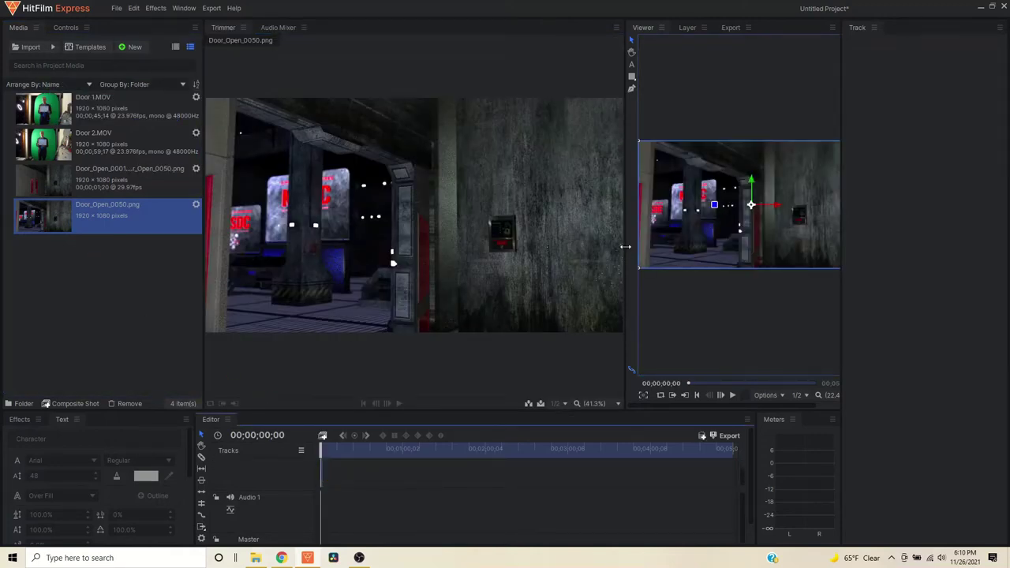
left_click_drag(625, 247, 333, 298)
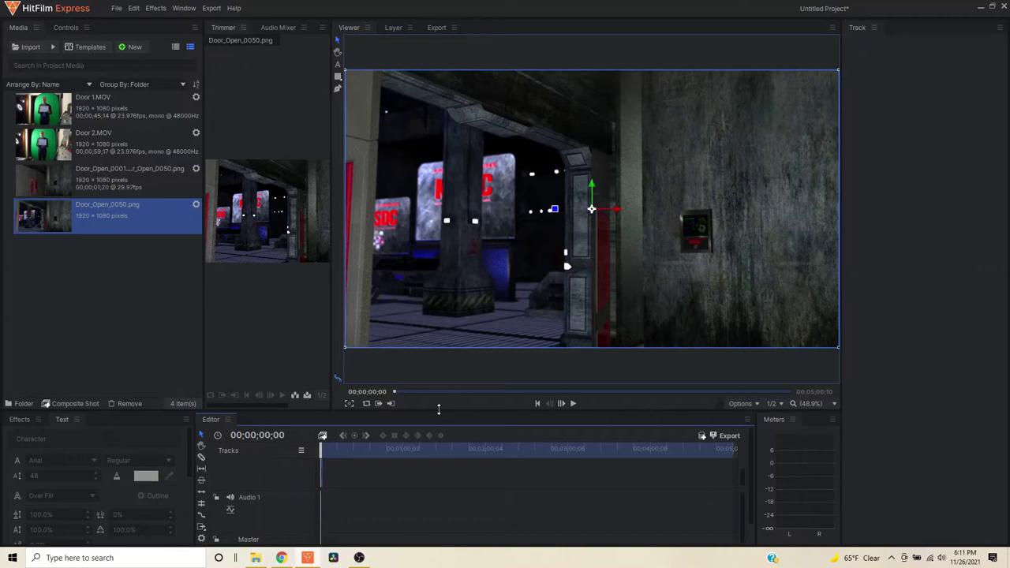
left_click_drag(439, 409, 440, 277)
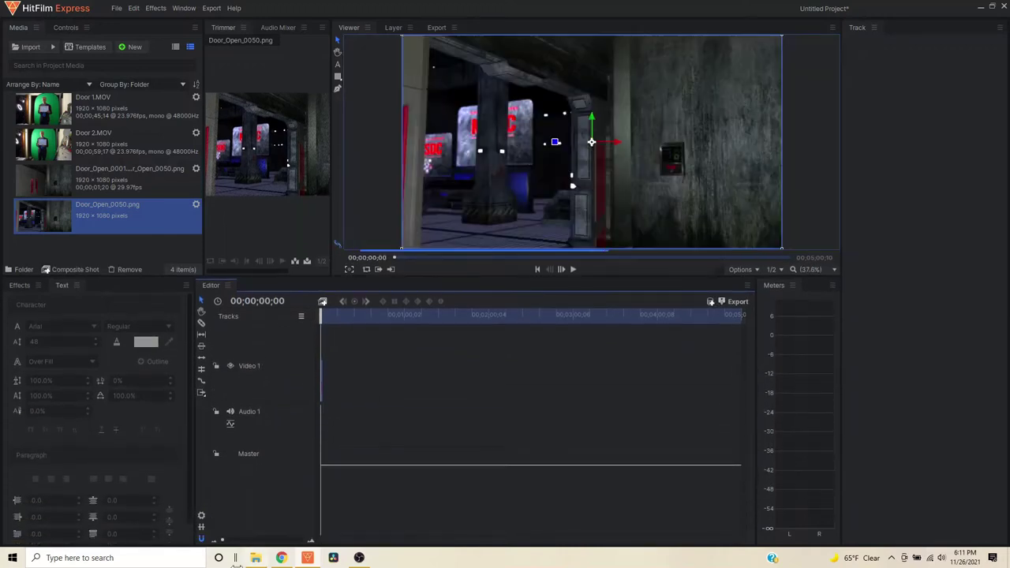
left_click_drag(223, 543, 290, 511)
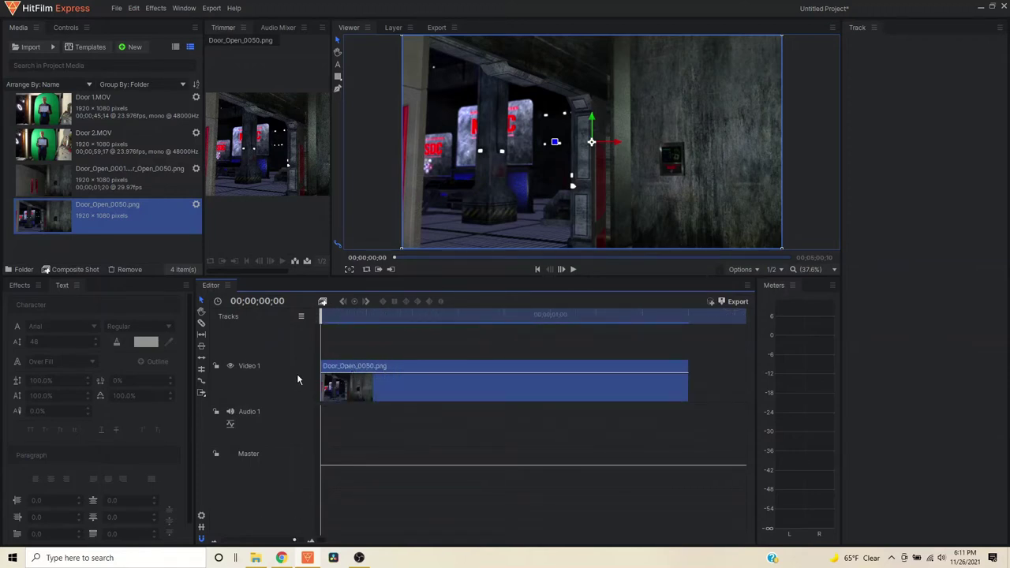
- Preview the still from the start, then delete it from the timeline
key("space")
key("space")
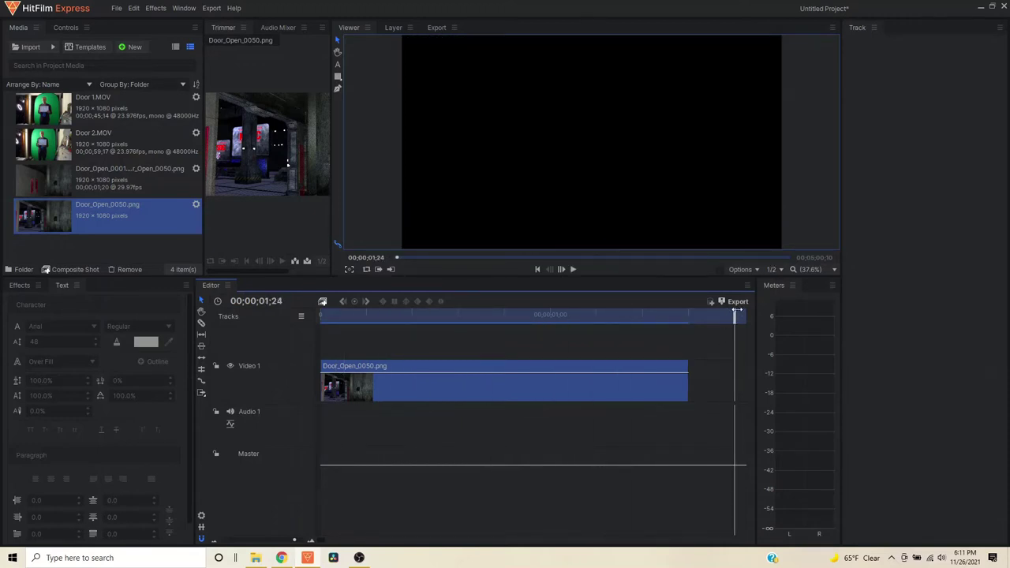
left_click_drag(736, 310, 323, 314)
key("space")
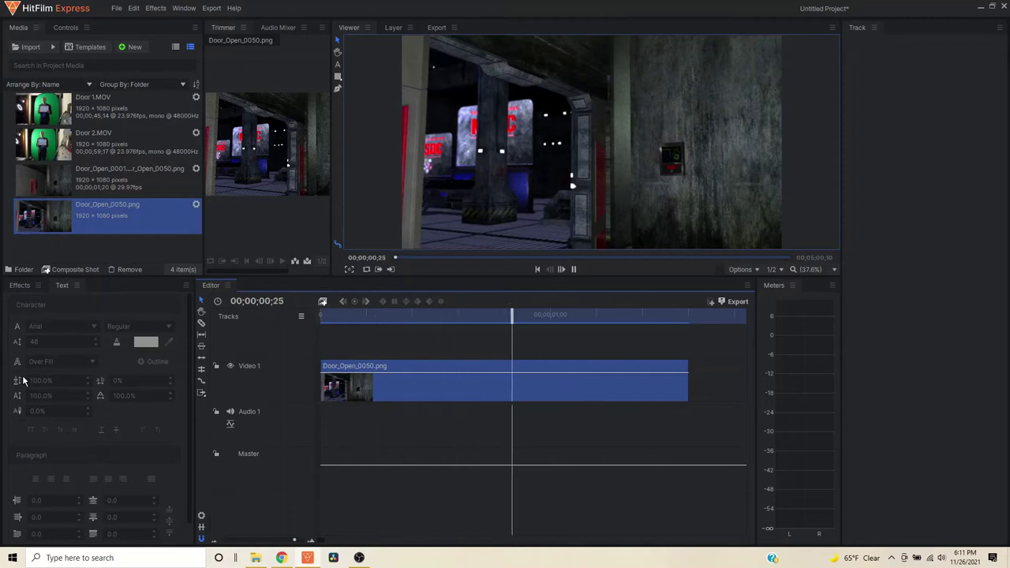
key("space")
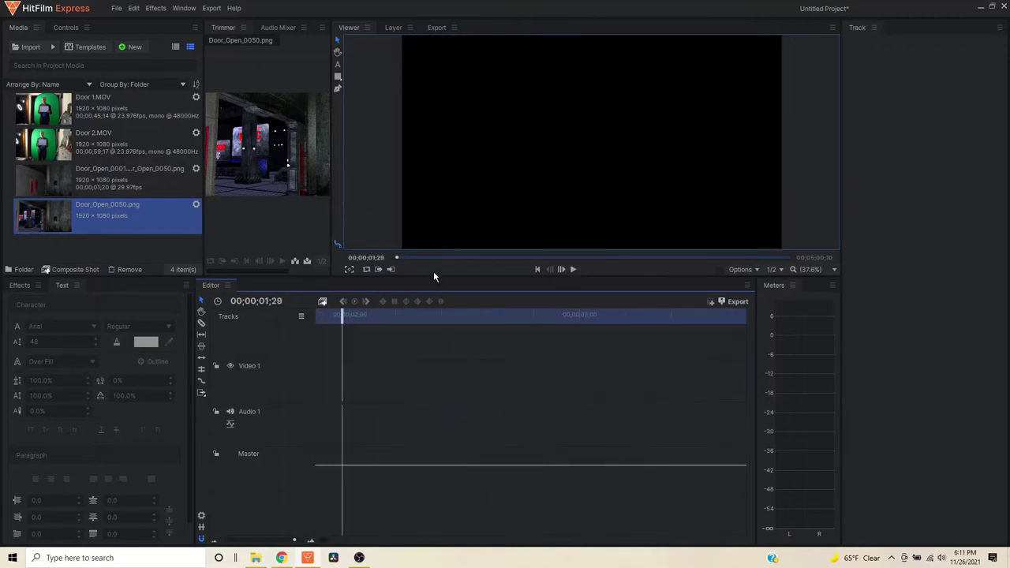
left_click(537, 270)
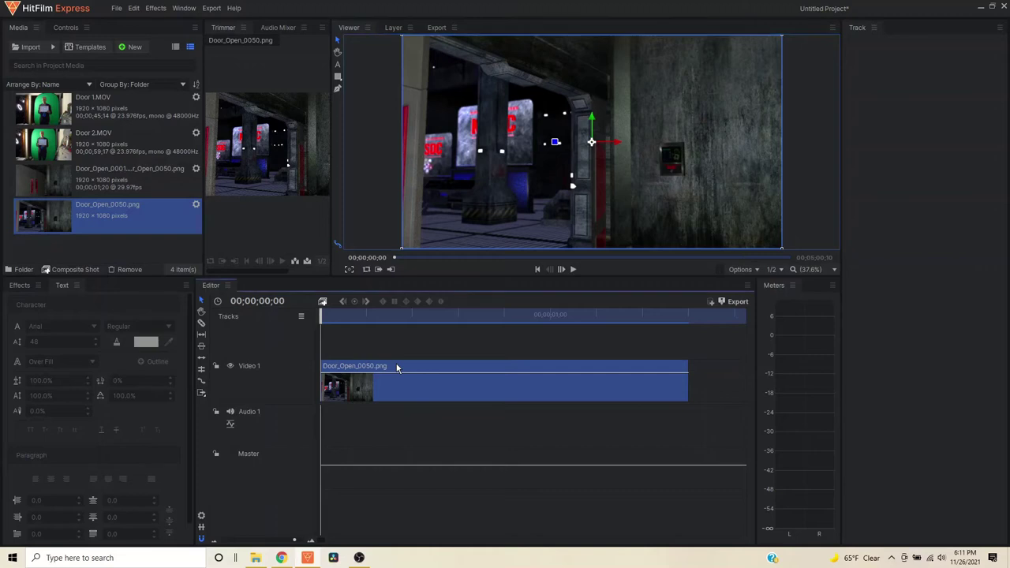
key("Delete")
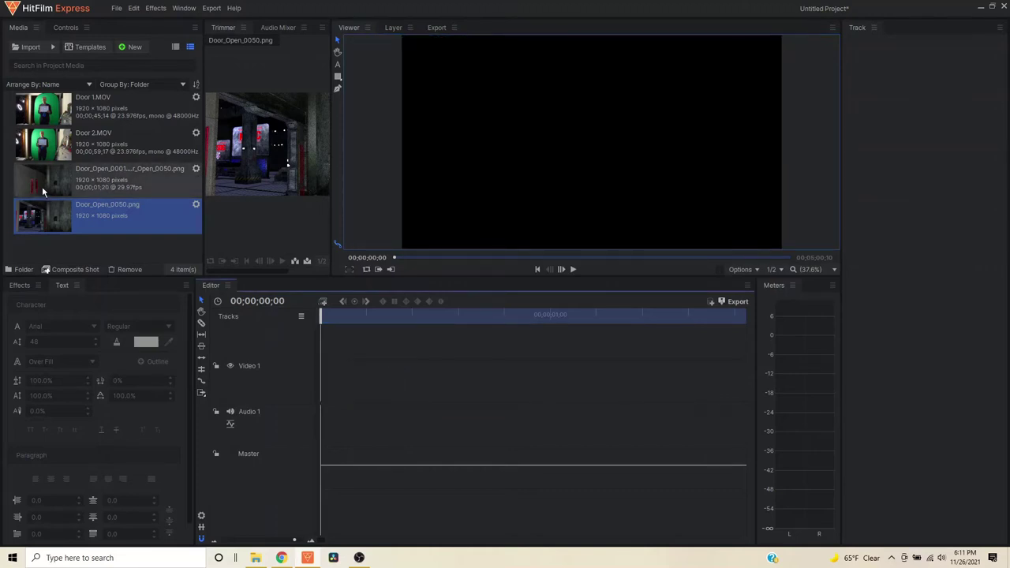
- Place the Door_Open image sequence on Video 1, preview it, and park at 00;00;00;26
left_click_drag(43, 191, 316, 393)
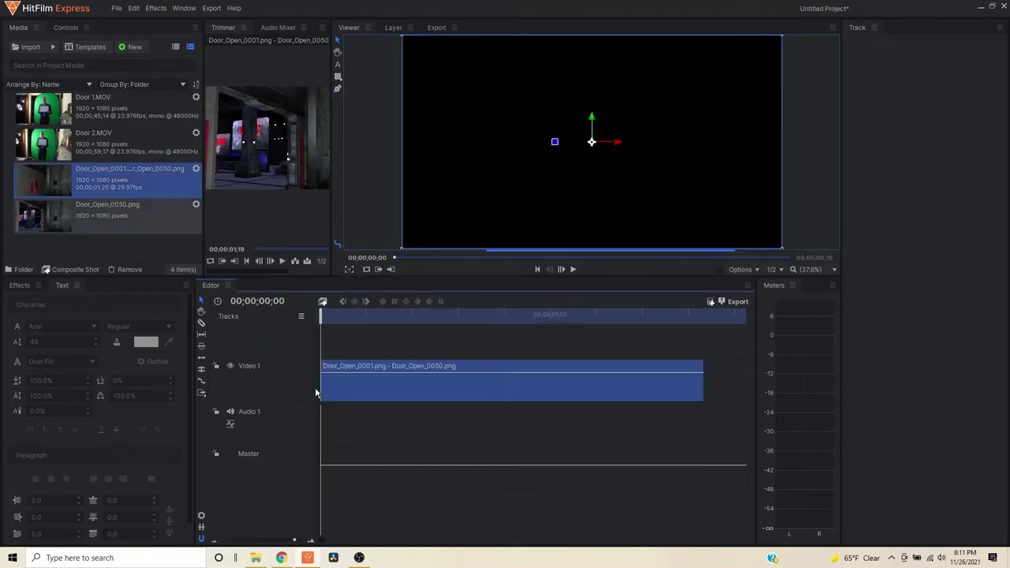
key("space")
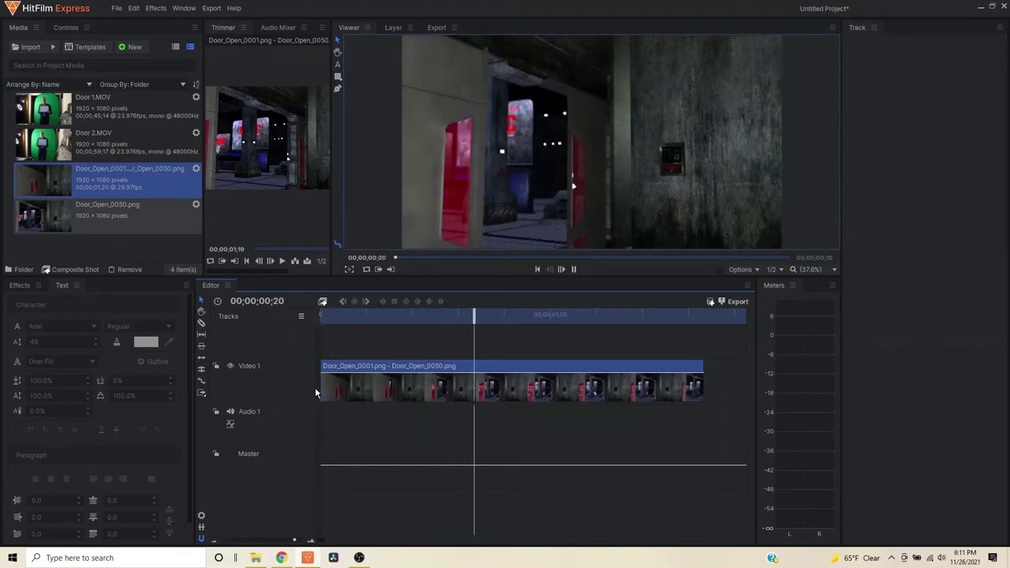
key("space")
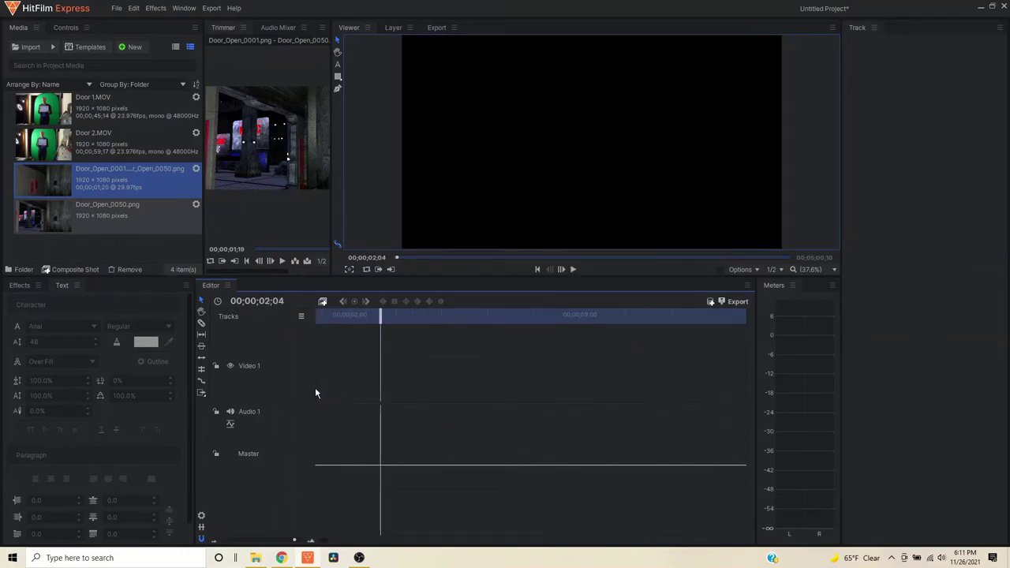
left_click_drag(380, 319, 330, 327)
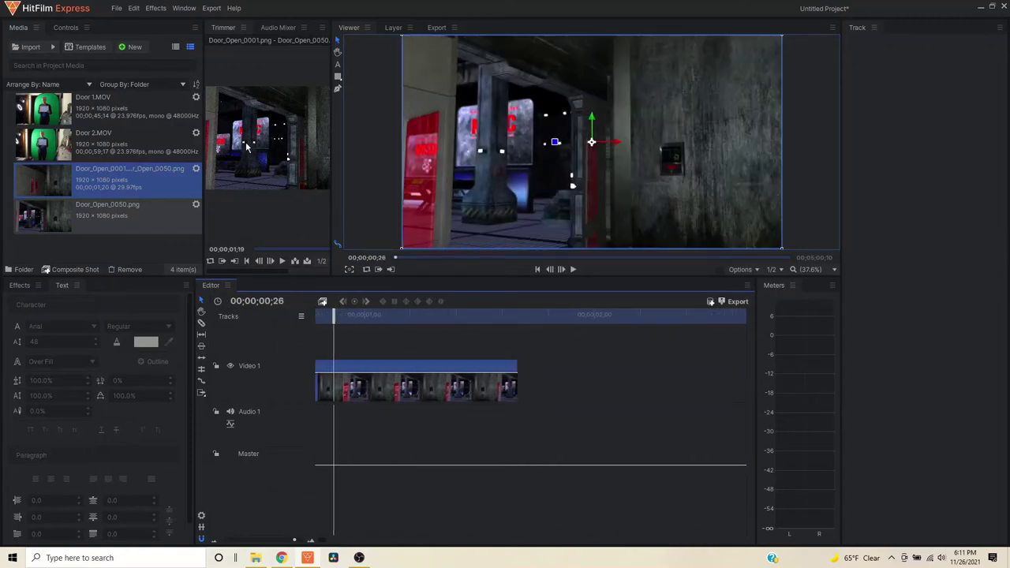
- Add the Door_Open_0050.png still right after the door-opening sequence and preview it
left_click(61, 224)
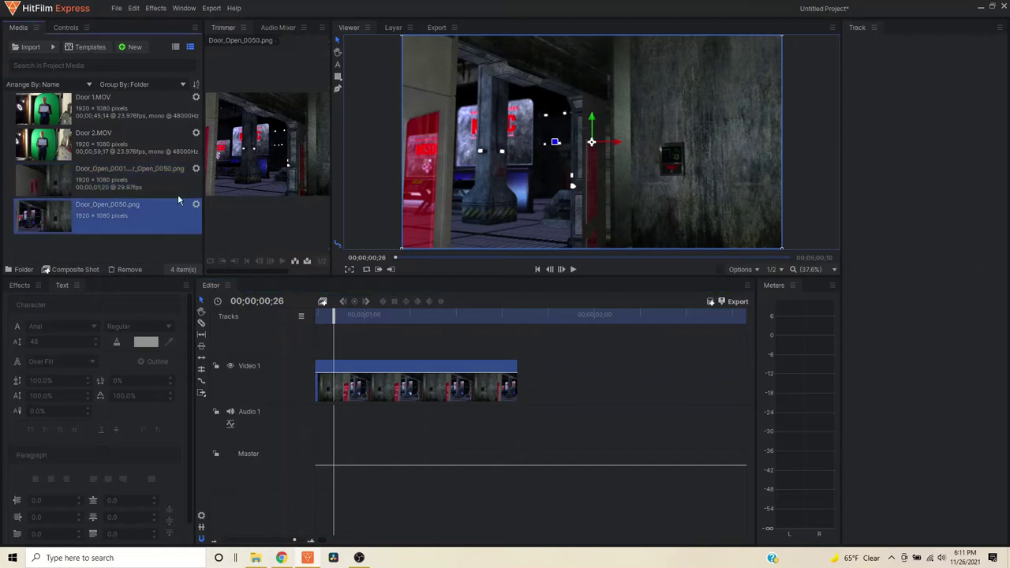
left_click_drag(278, 143, 515, 400)
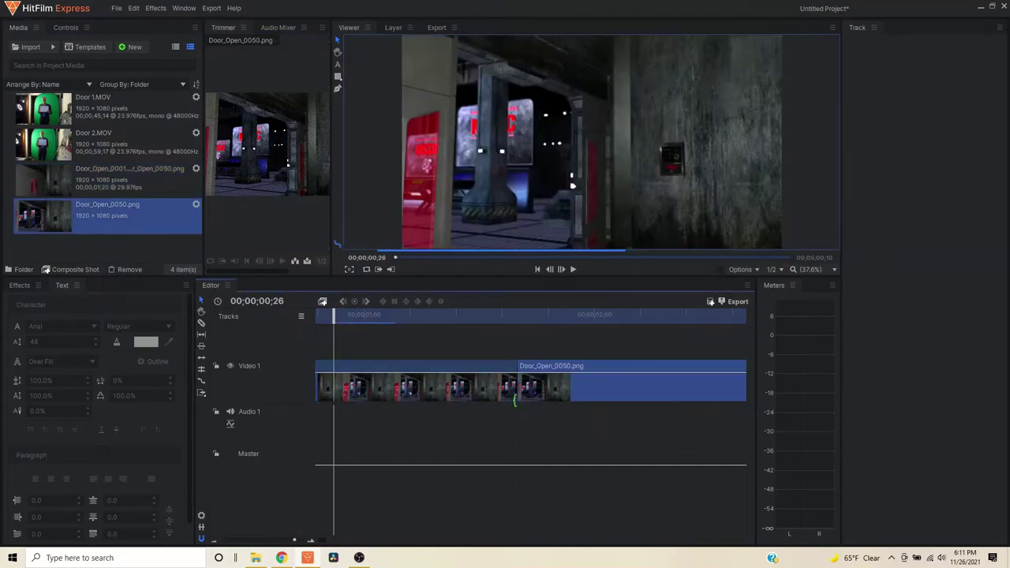
key("space")
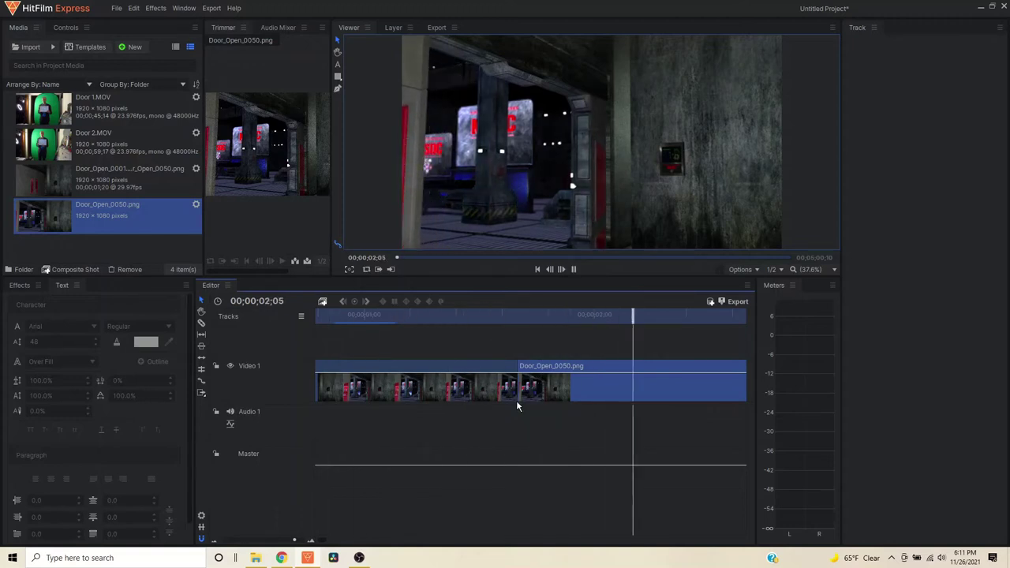
key("space")
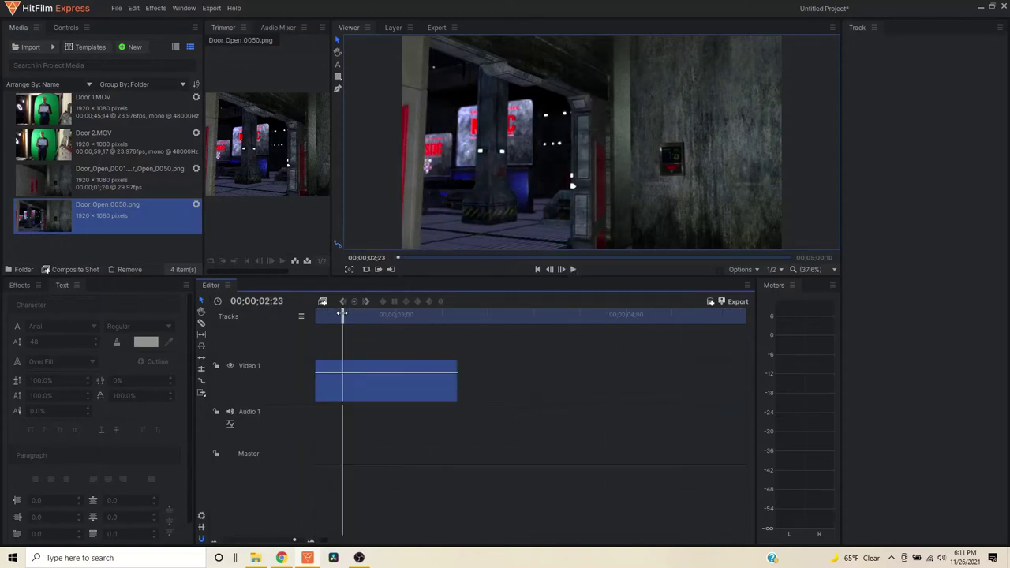
- Replay the shot from the beginning several times to check the hold on the open door
left_click_drag(343, 313, 320, 315)
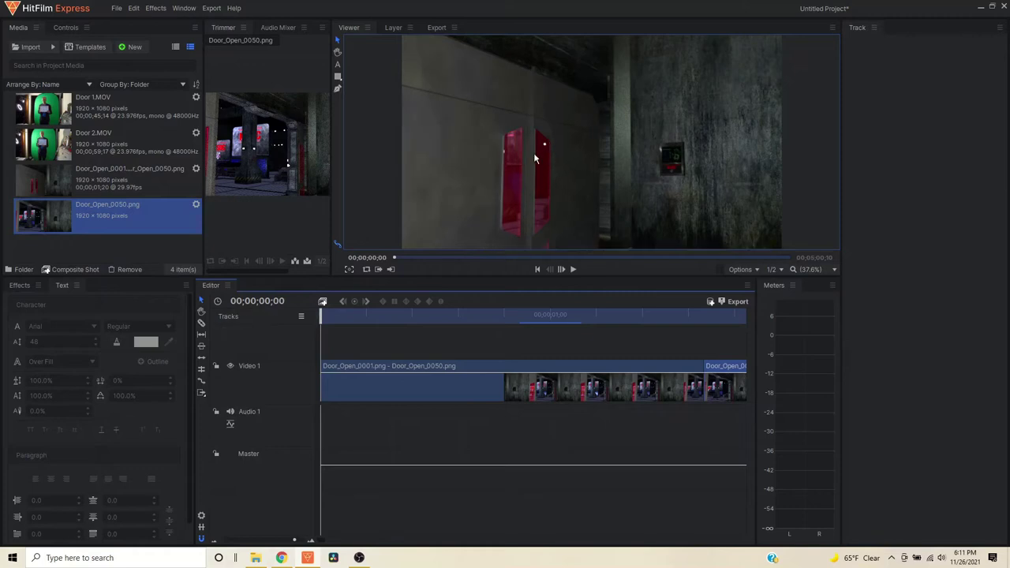
key("space")
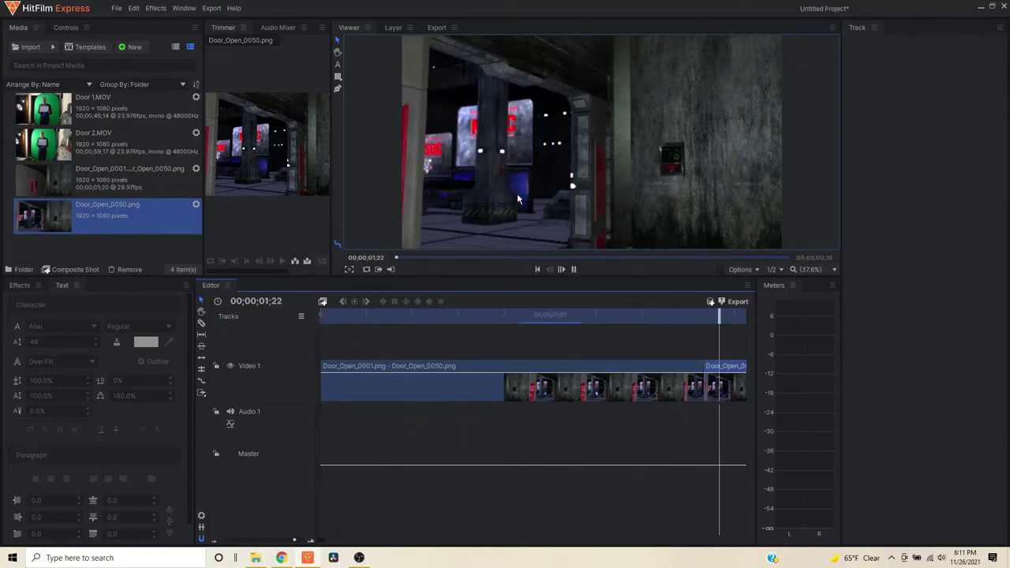
key("space")
left_click_drag(365, 314, 184, 343)
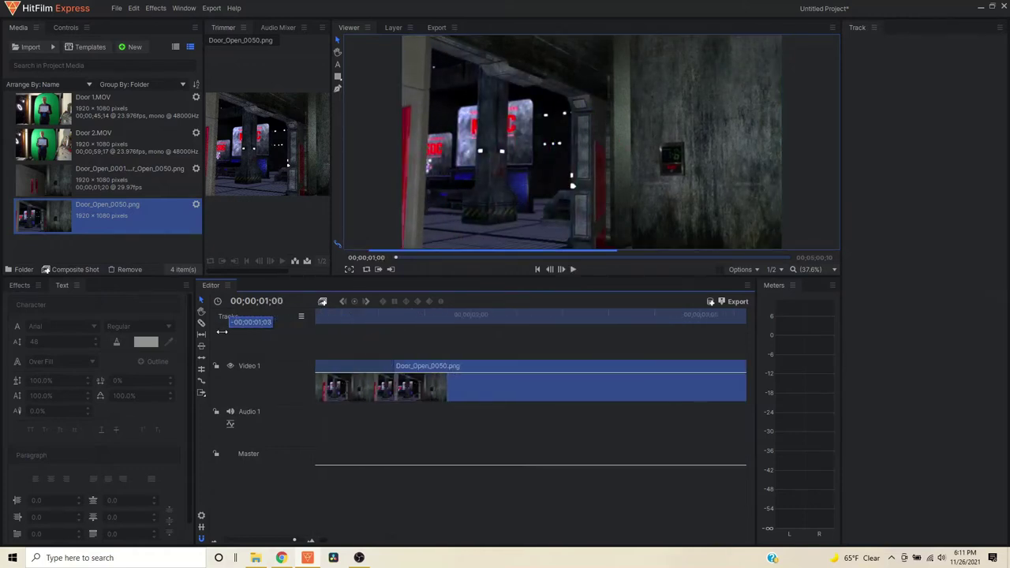
key("space")
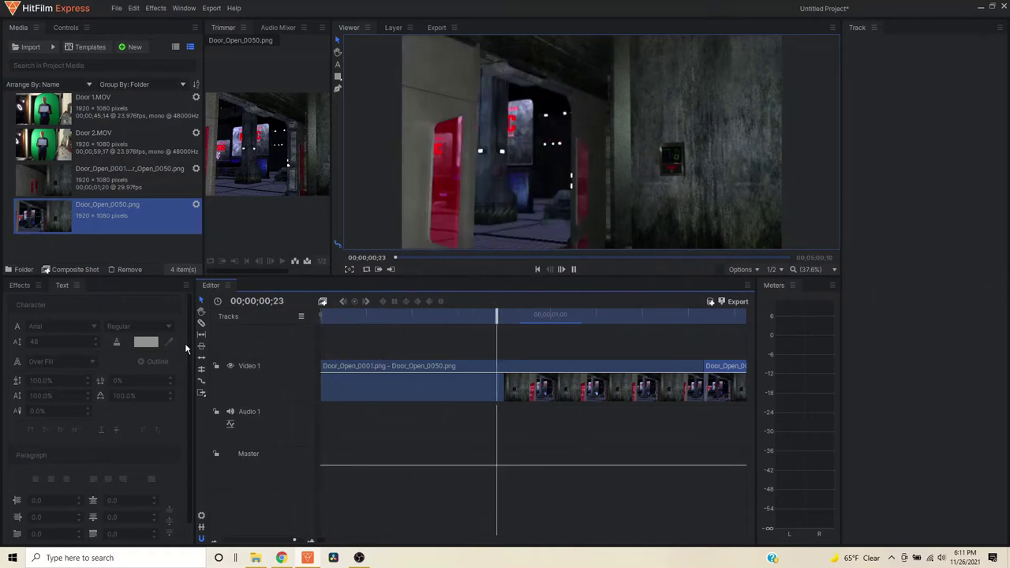
key("space")
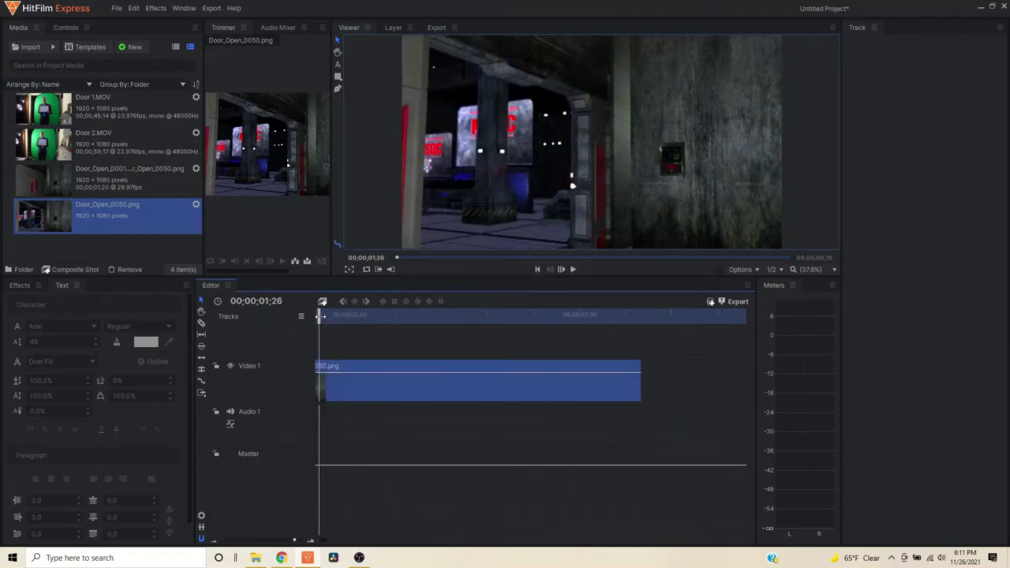
left_click_drag(321, 316, 180, 357)
key("space")
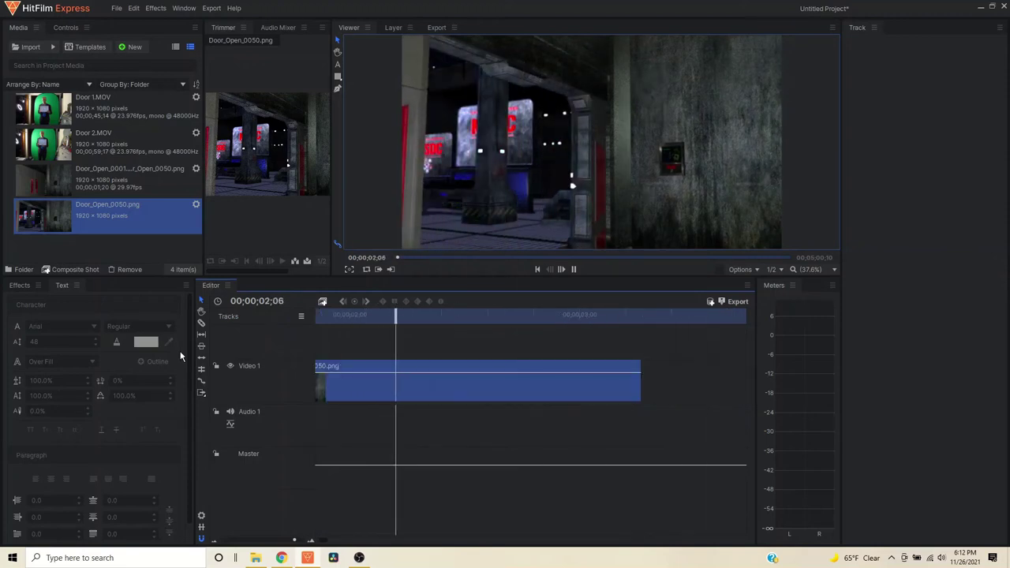
key("space")
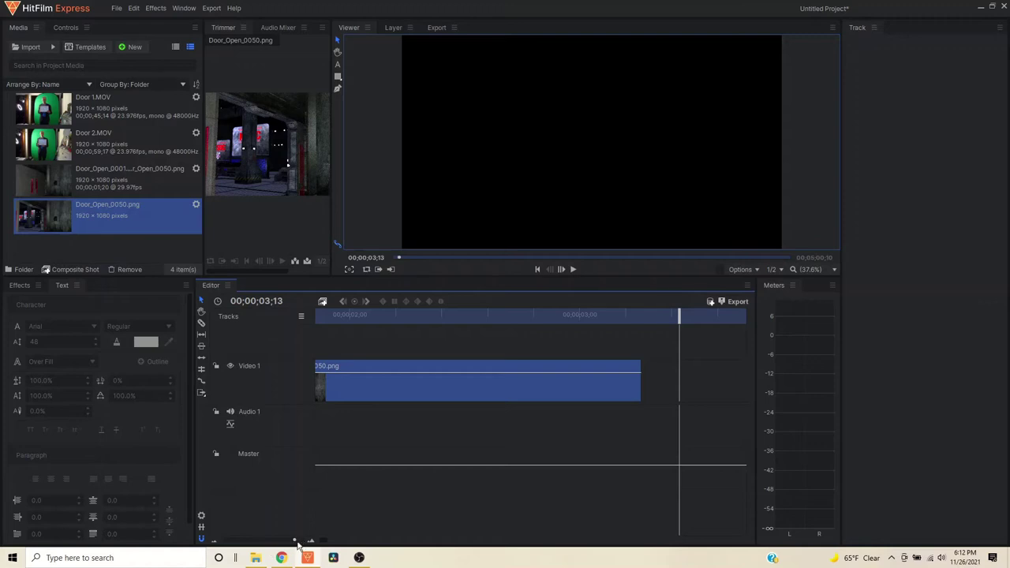
- Lengthen the Door_Open_0050.png still to about a ten-second shot and preview it
left_click_drag(294, 543, 278, 541)
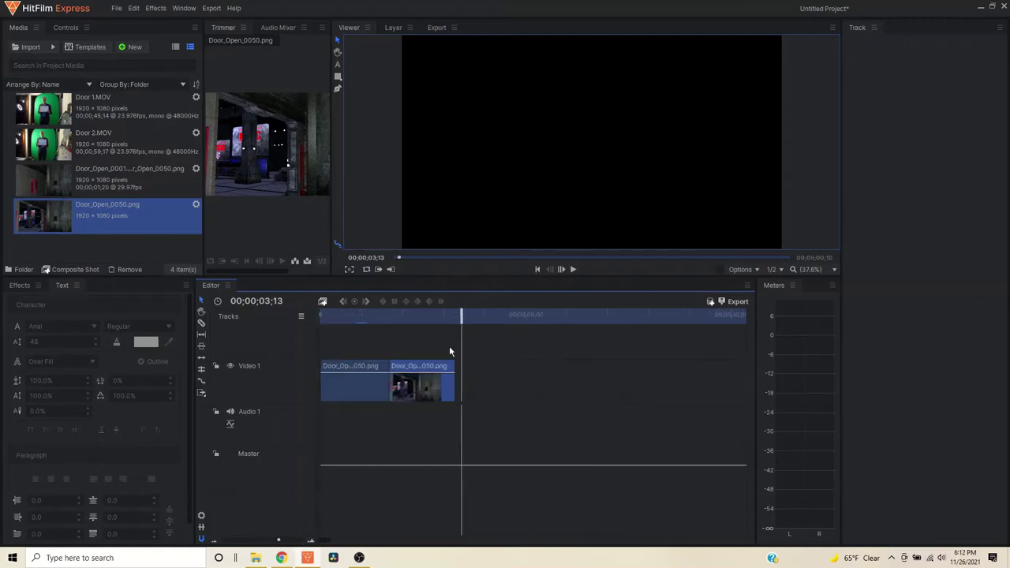
left_click_drag(456, 363, 727, 364)
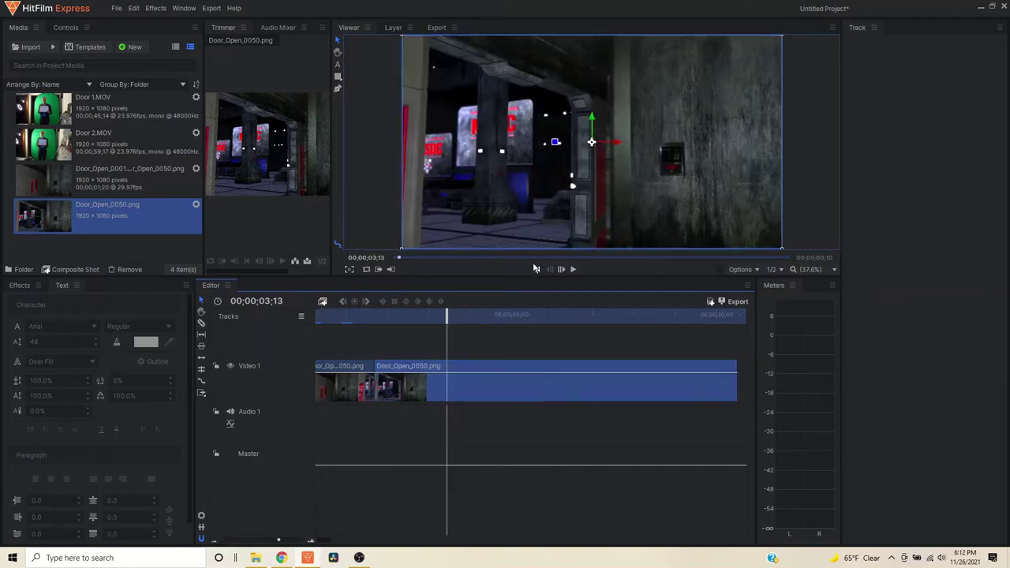
left_click(537, 269)
key("space")
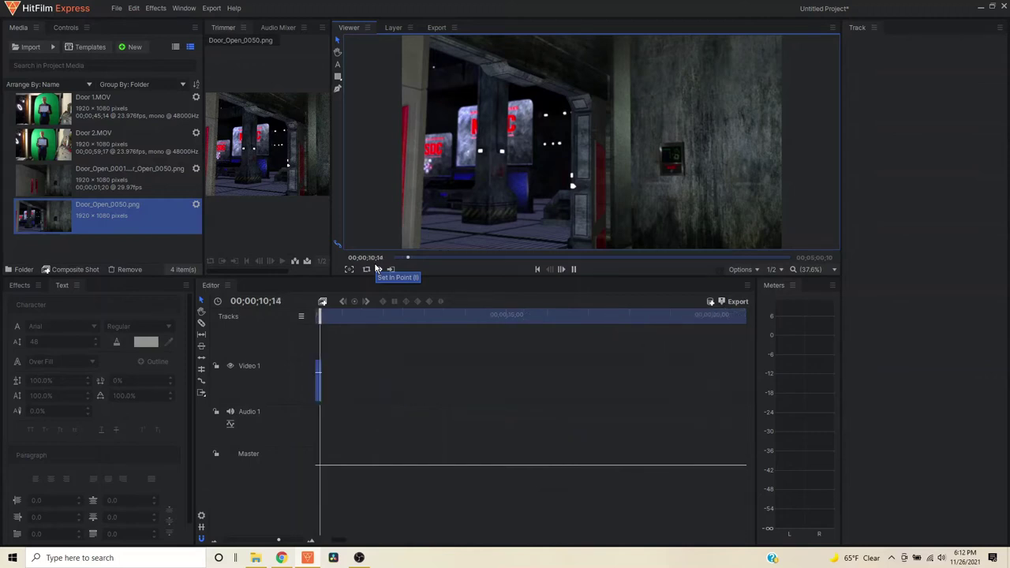
key("space")
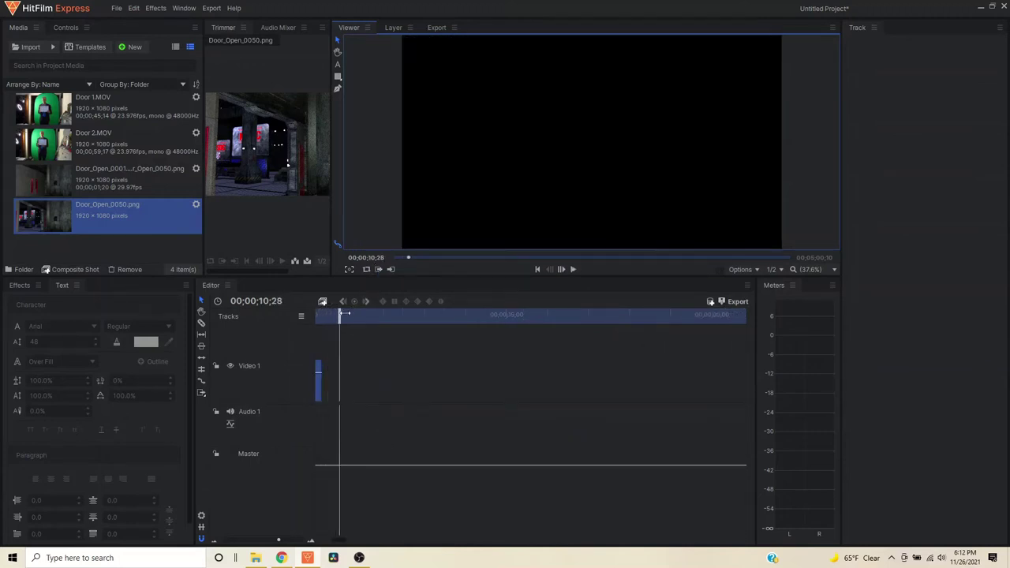
- Zoom the timeline out and delete the door clips from Video 1
left_click_drag(345, 314, 286, 331)
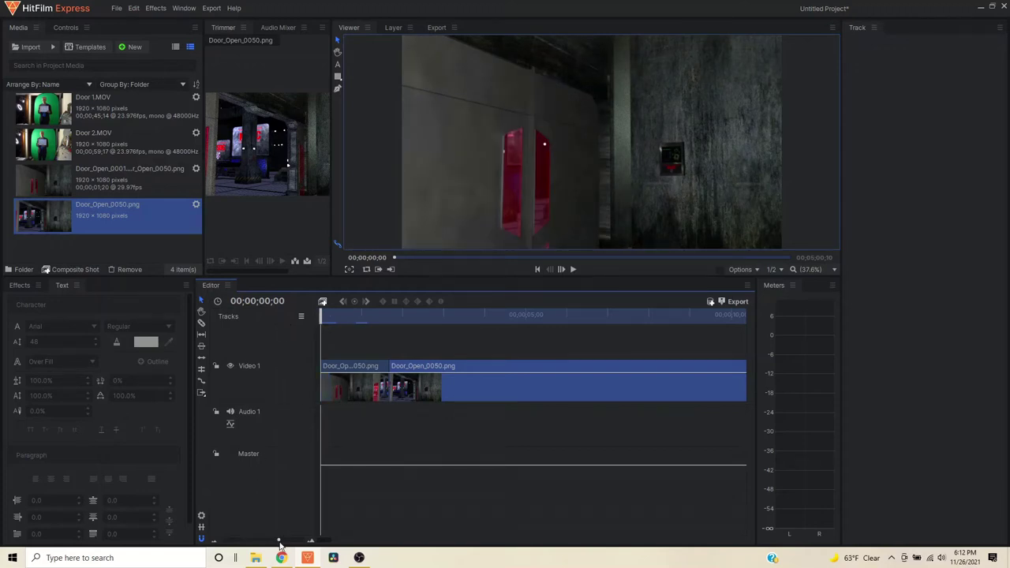
left_click_drag(279, 543, 268, 543)
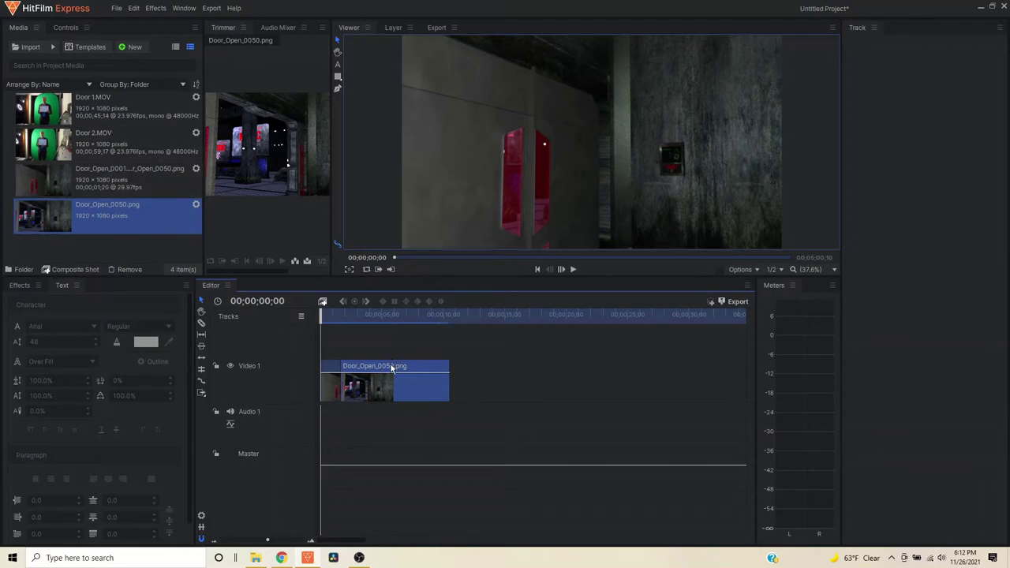
key("Delete")
key("Delete")
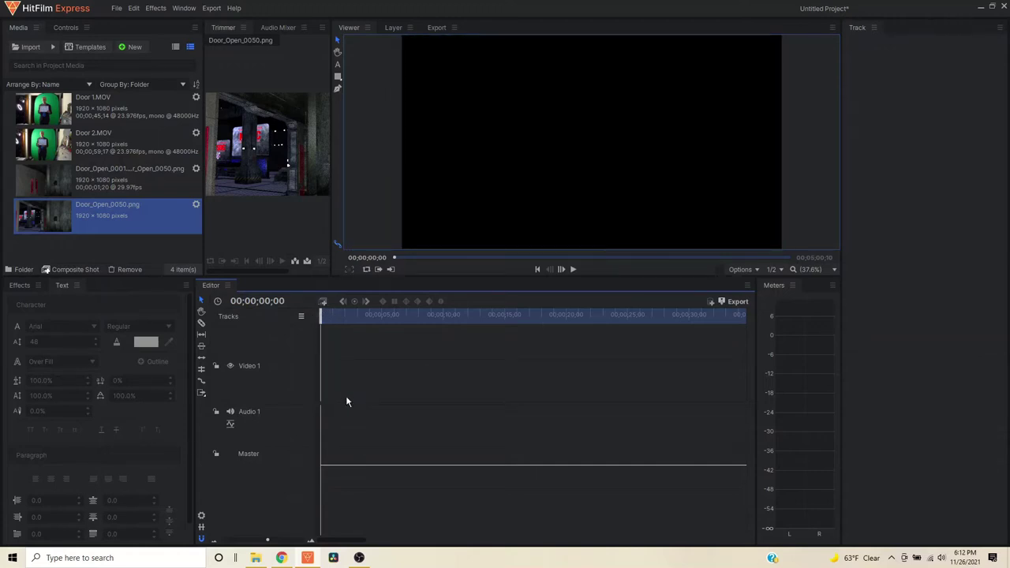
left_click(54, 112)
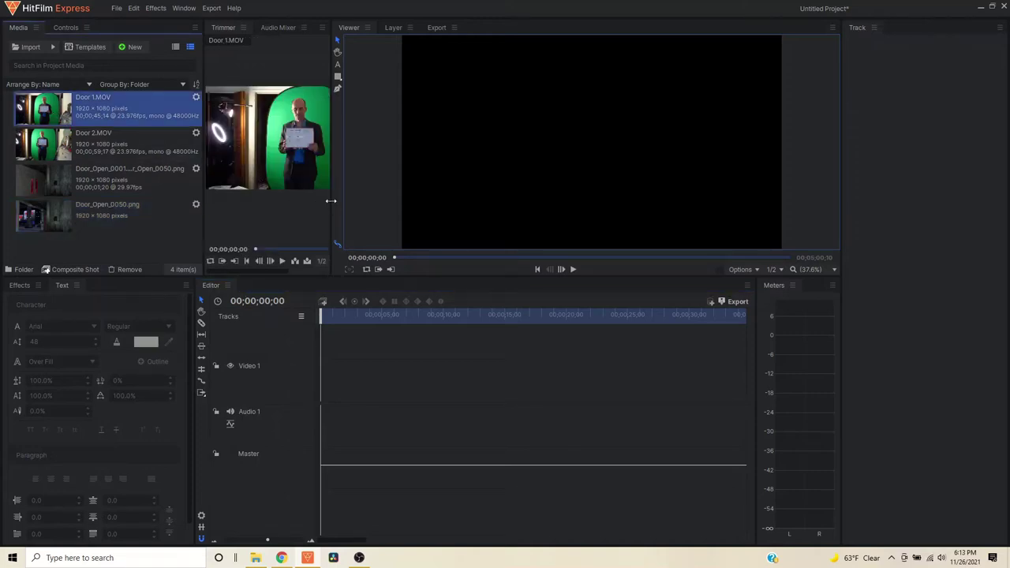
left_click_drag(330, 201, 640, 209)
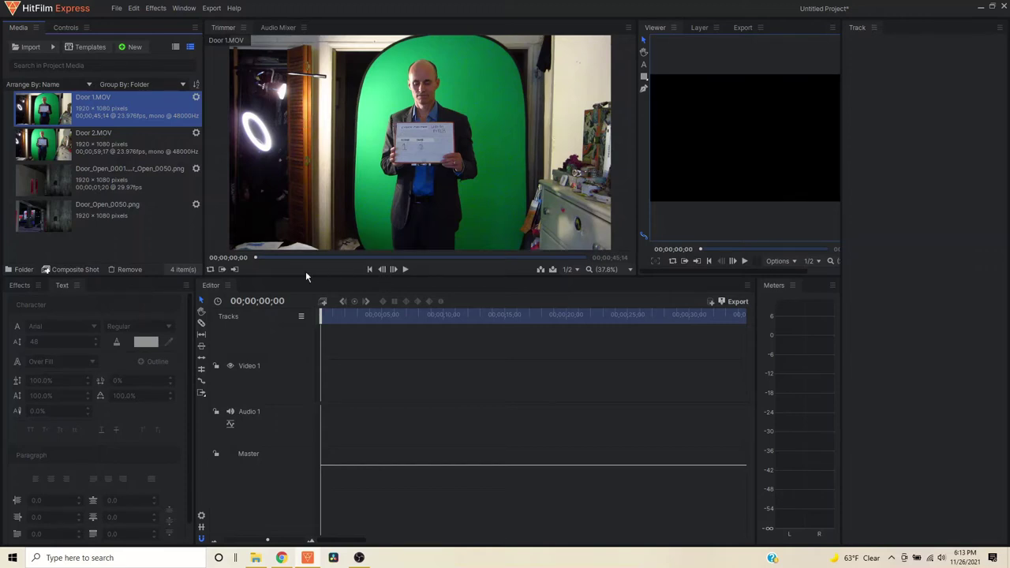
left_click(54, 155)
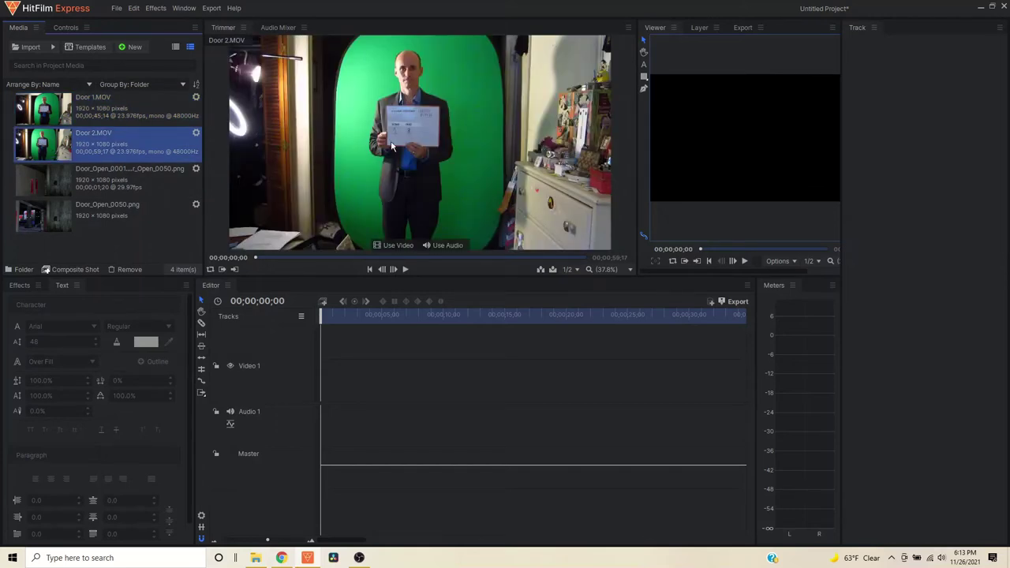
left_click(62, 115)
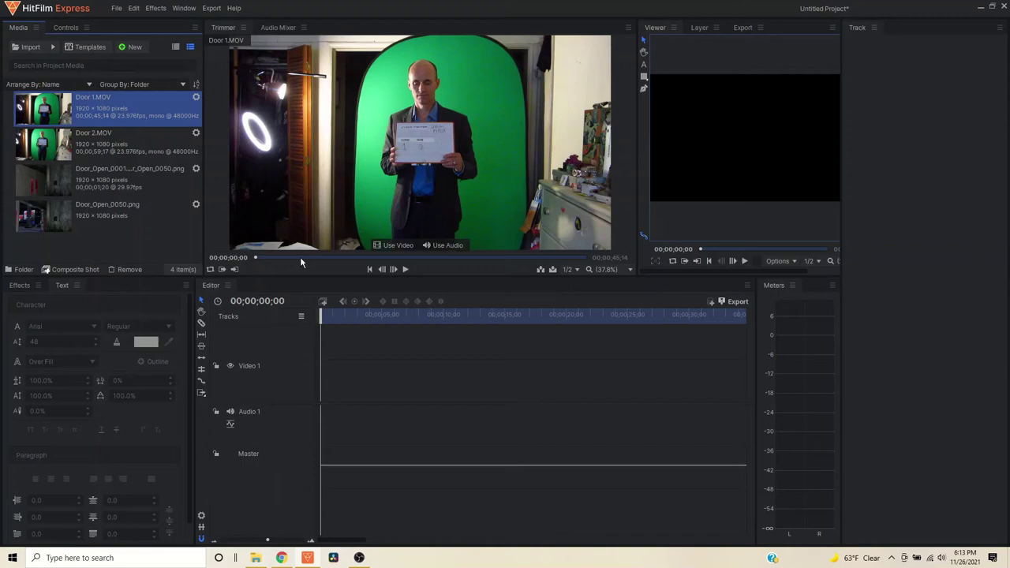
left_click(405, 270)
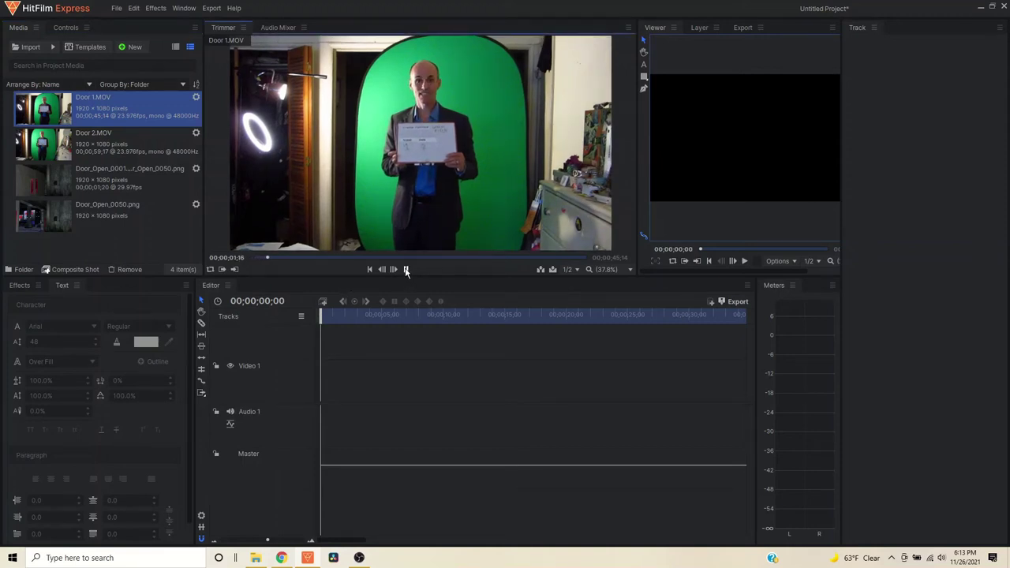
left_click(405, 270)
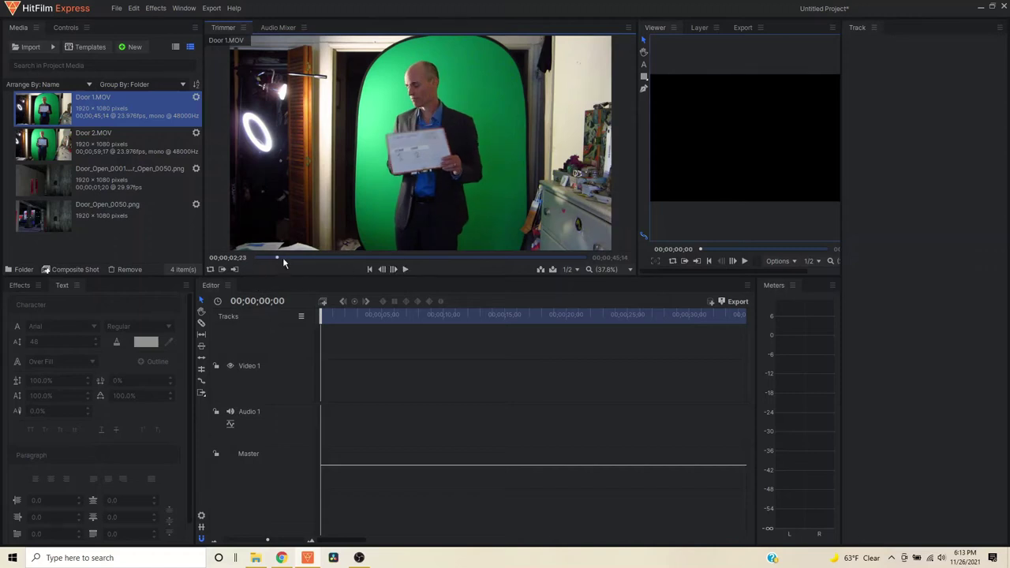
left_click_drag(279, 259, 522, 254)
mouse_move(529, 194)
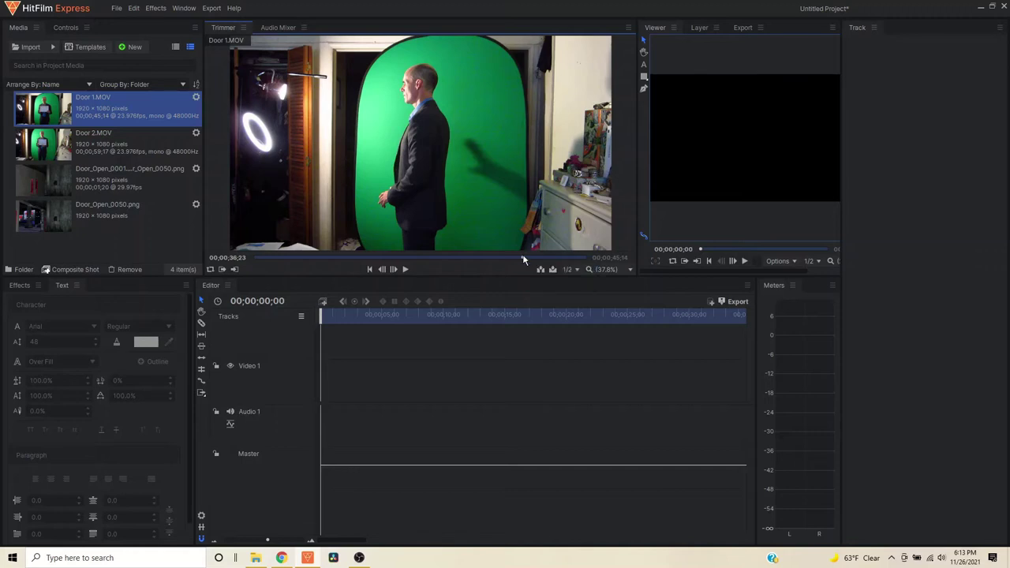
left_click_drag(523, 255, 530, 255)
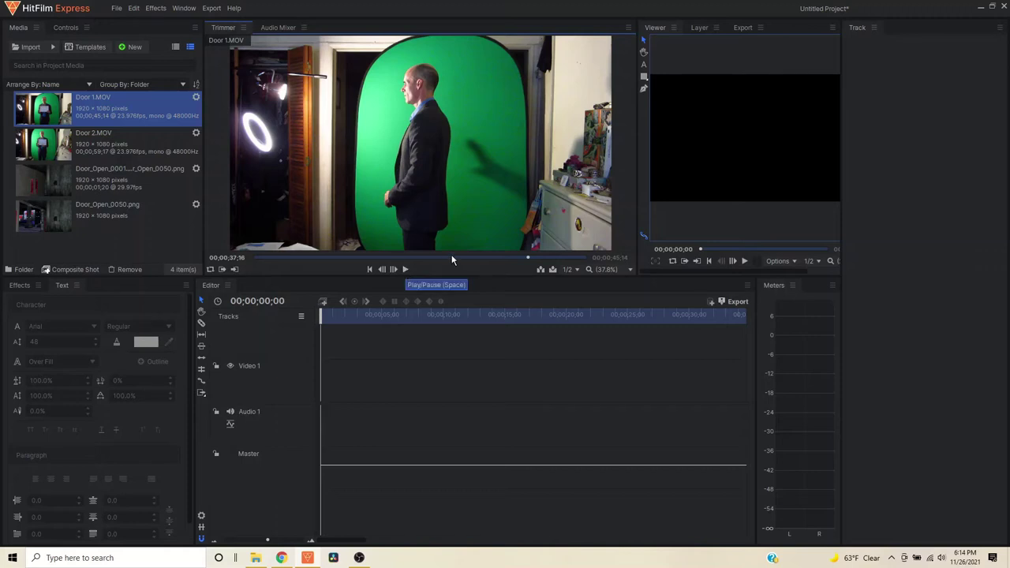
left_click(517, 259)
left_click(512, 259)
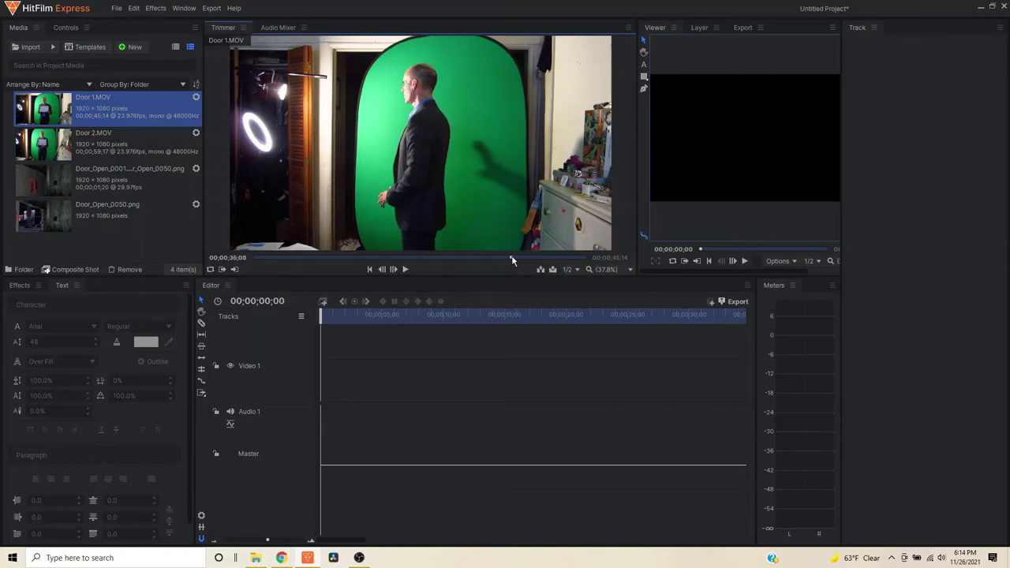
left_click(404, 270)
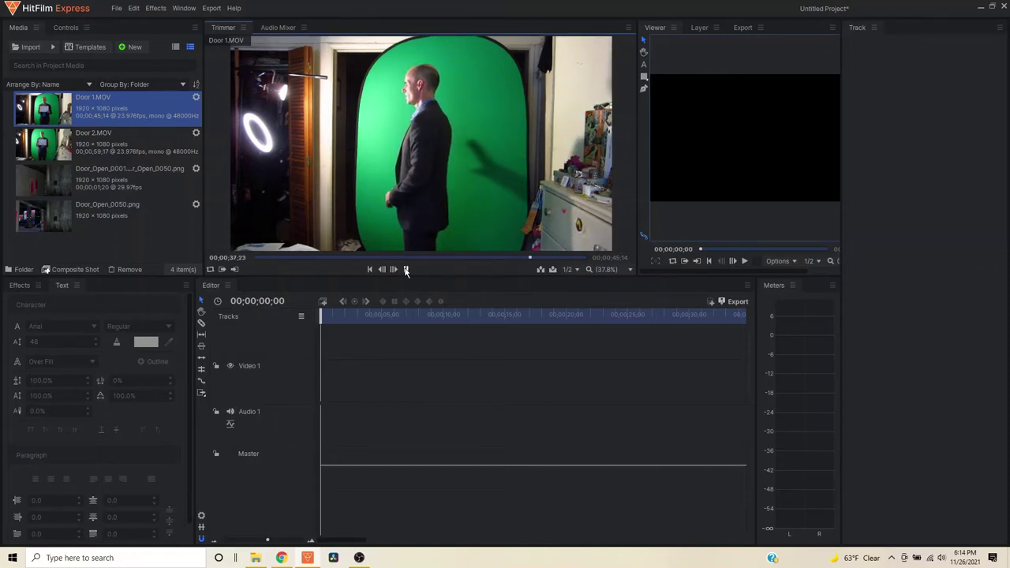
left_click(407, 270)
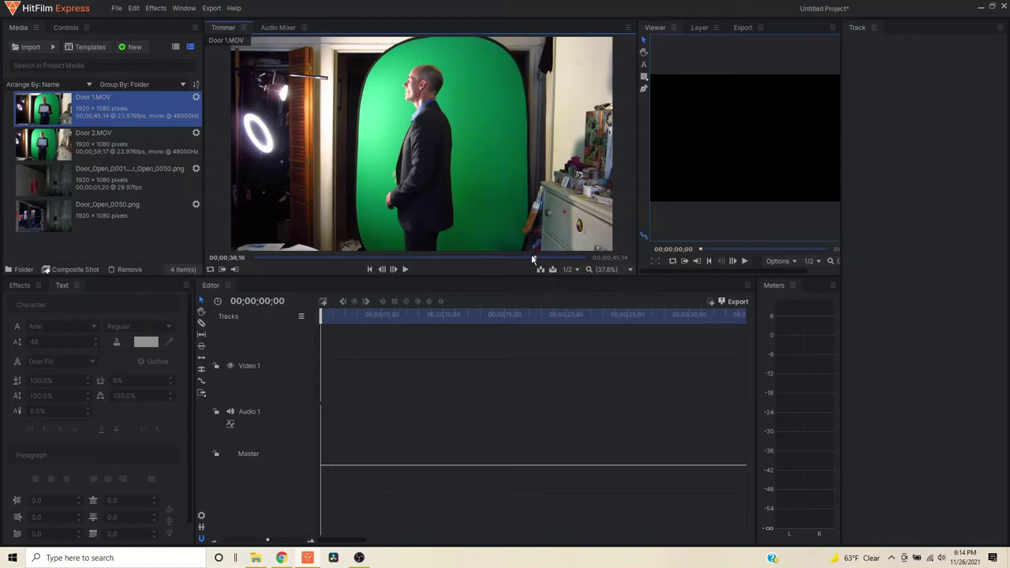
left_click(527, 258)
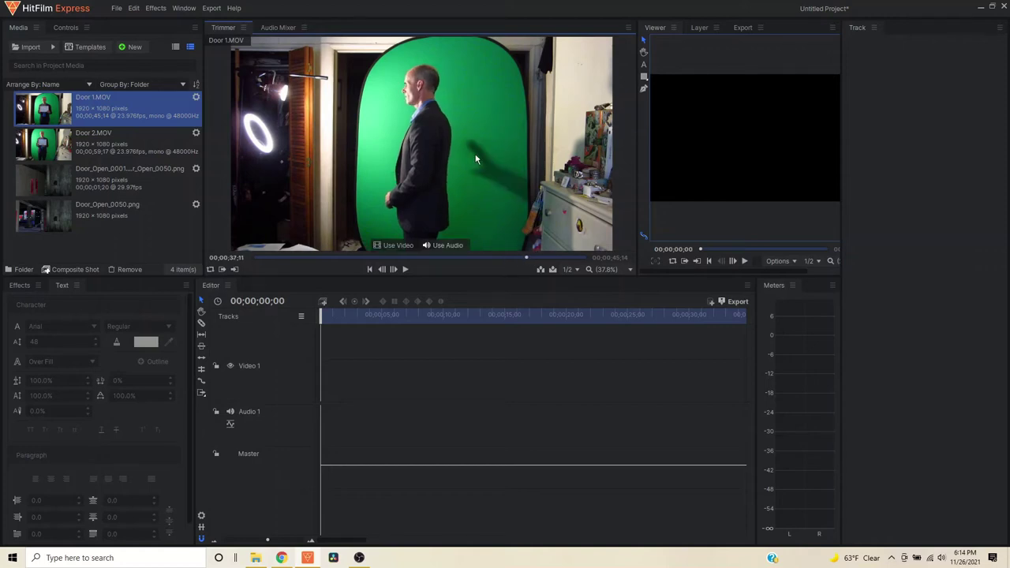
left_click(406, 270)
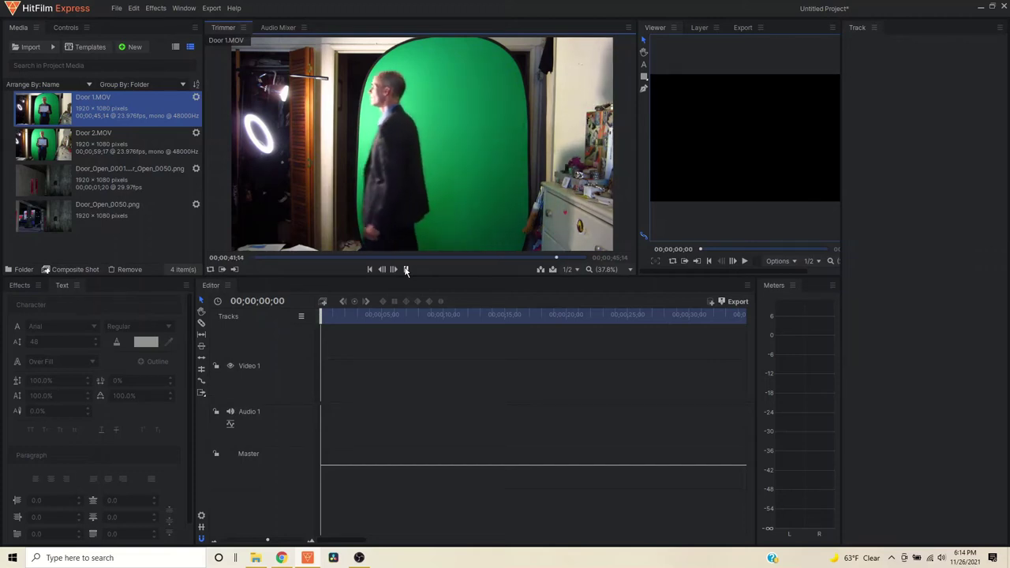
left_click(406, 270)
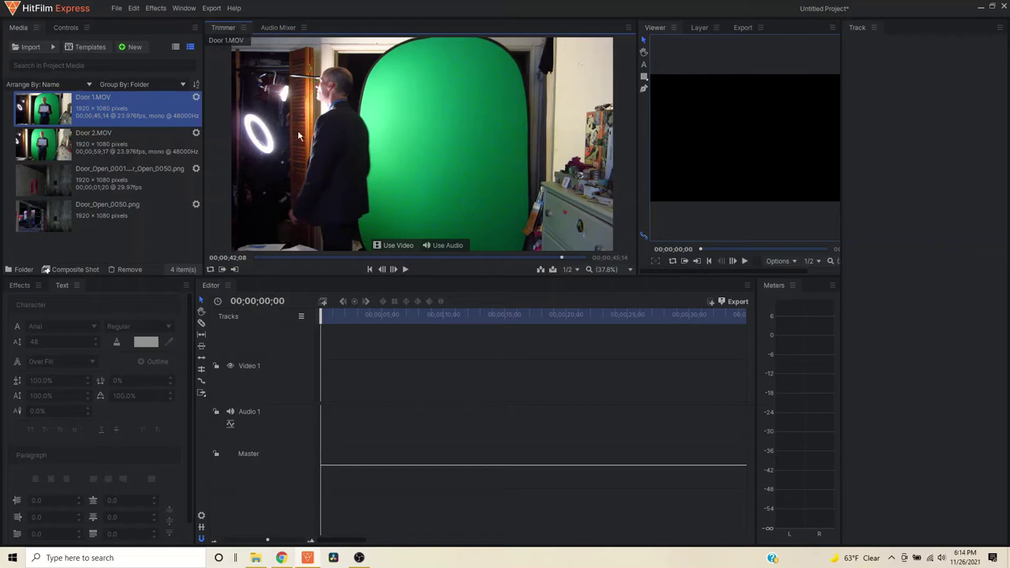
left_click(560, 258)
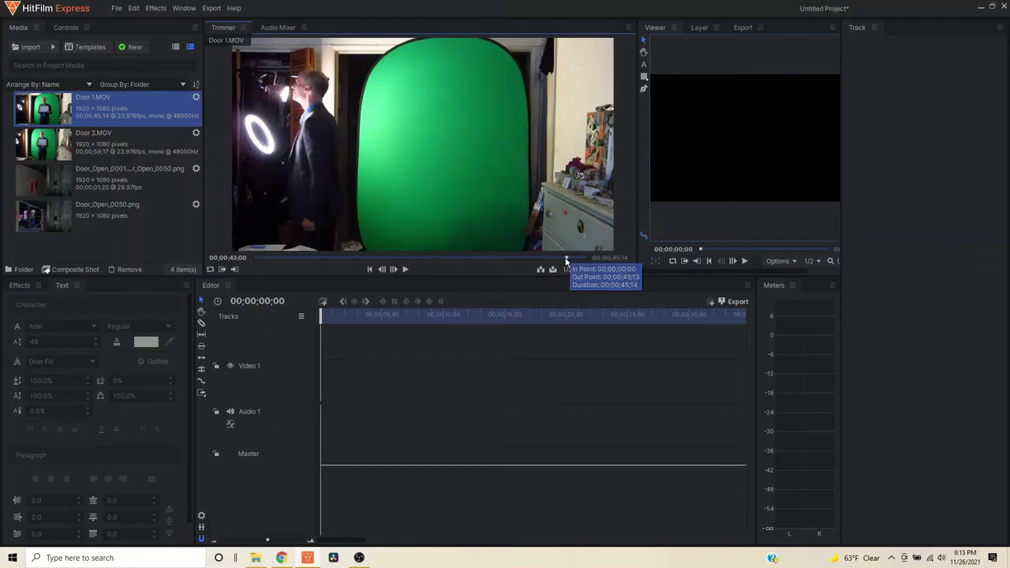
left_click_drag(560, 258, 542, 257)
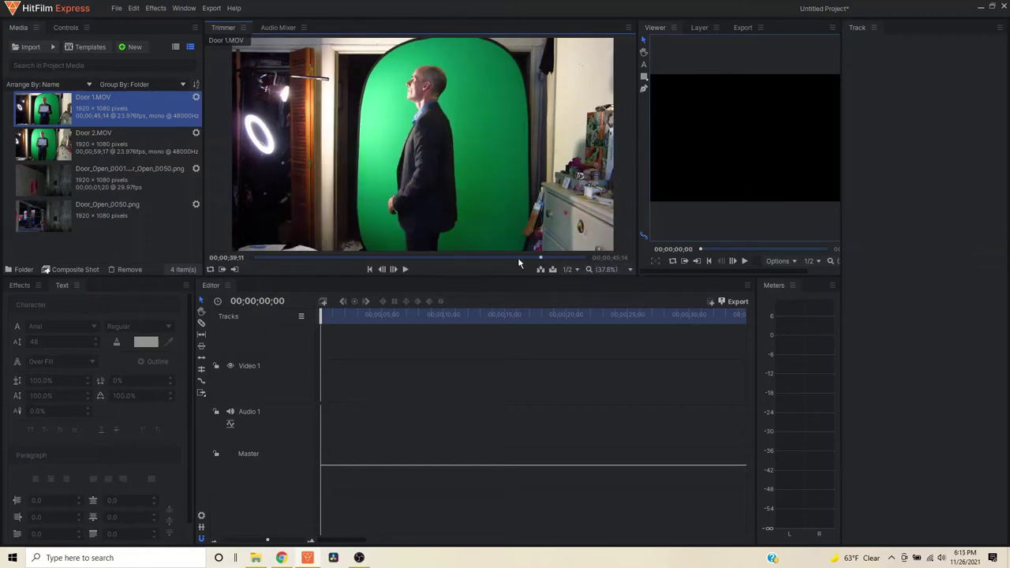
- Load Door 2.MOV in the Trimmer, scrub to 00;00;51;01, and set the in point there
left_click(91, 140)
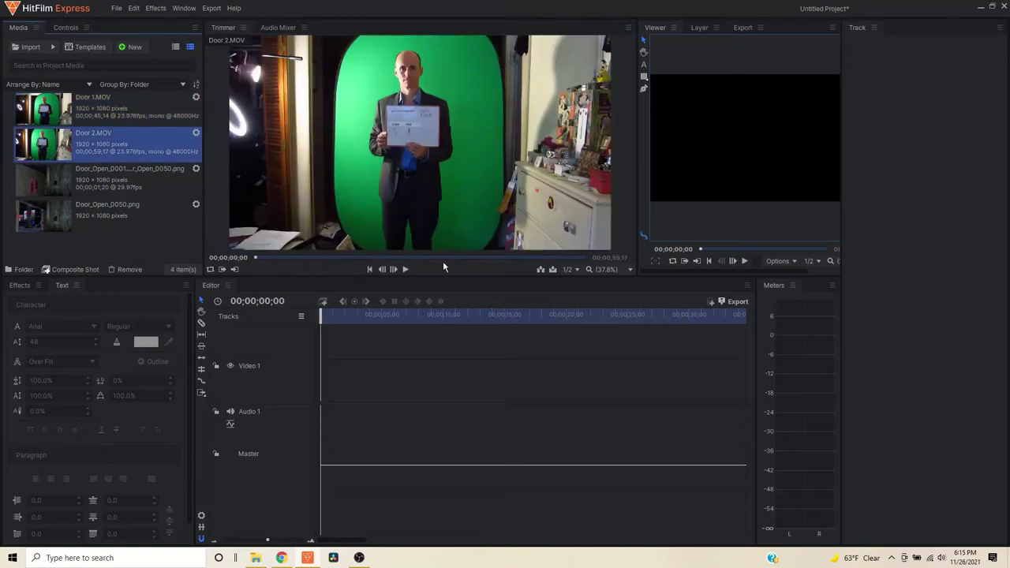
left_click(467, 258)
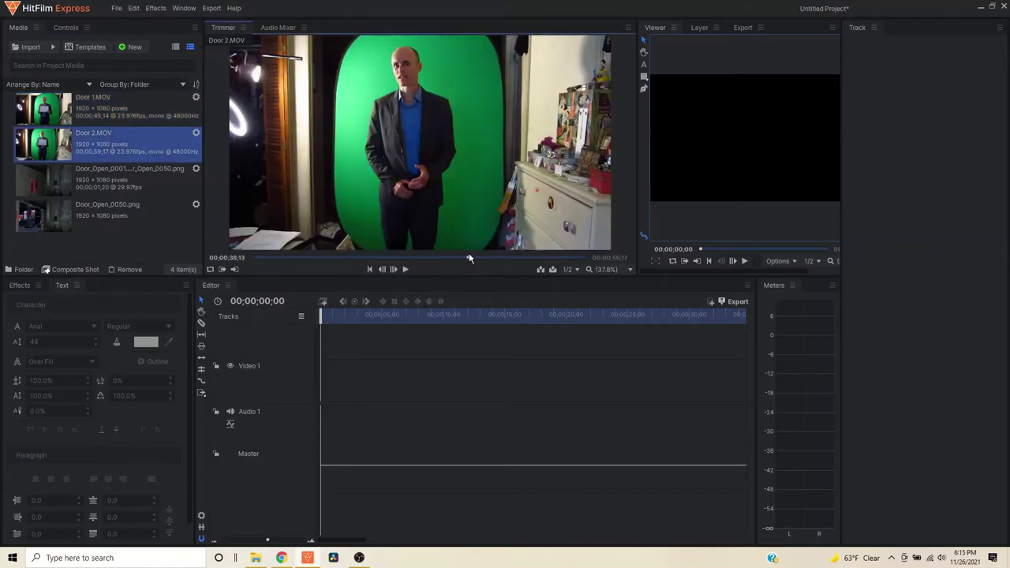
left_click(484, 259)
left_click_drag(484, 259, 556, 259)
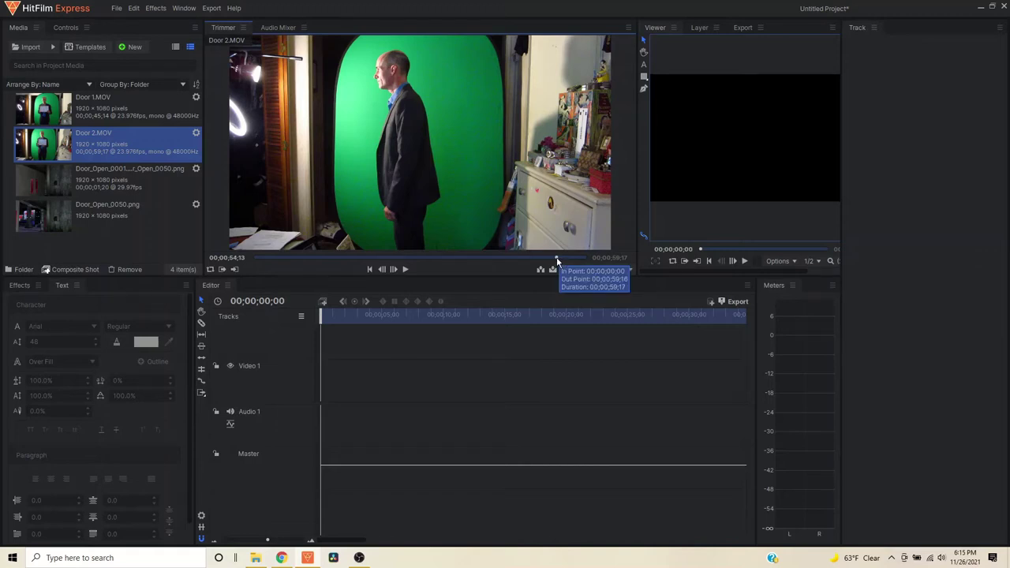
left_click_drag(558, 260, 551, 260)
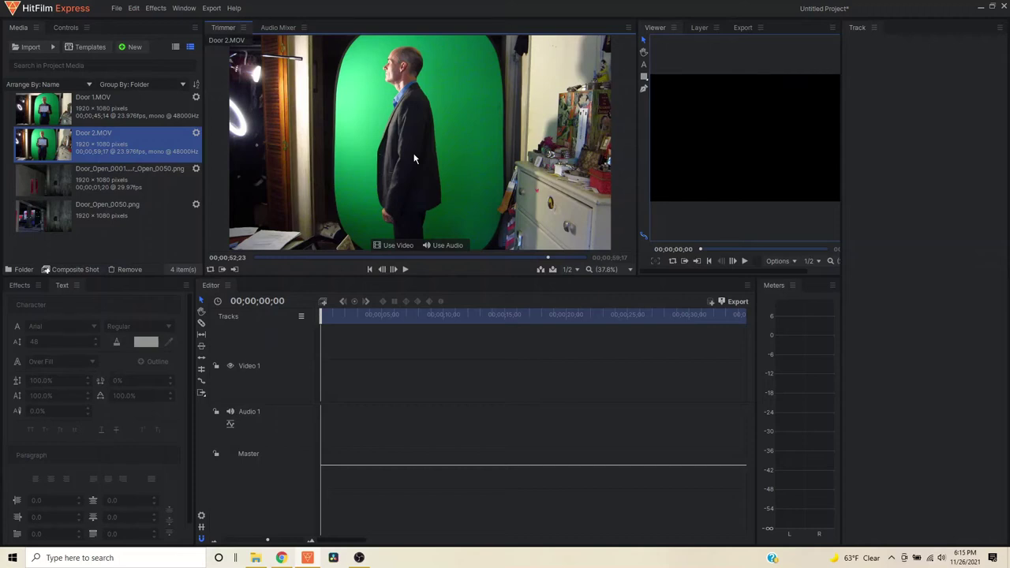
left_click(555, 257)
left_click_drag(554, 254, 537, 242)
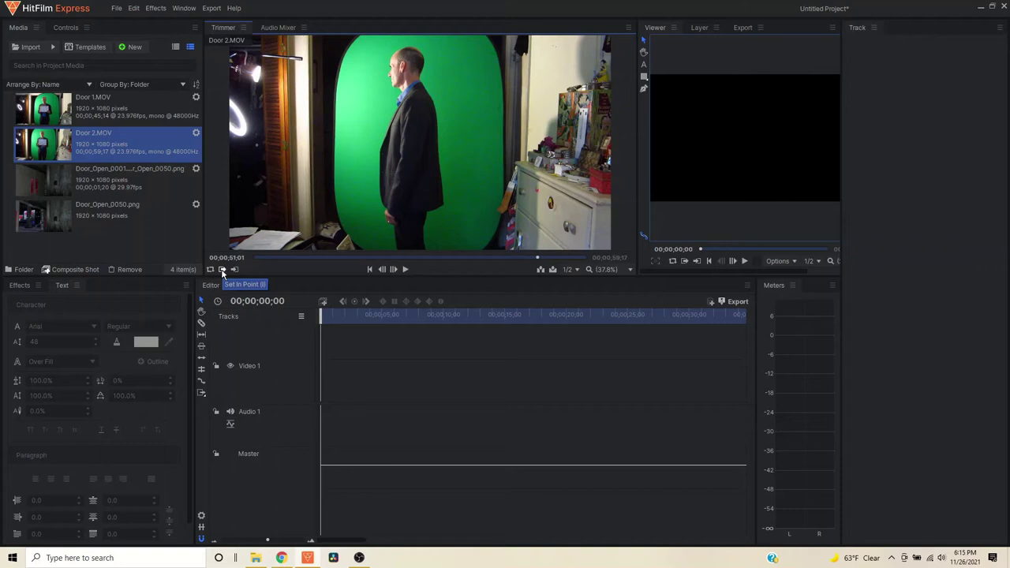
left_click(223, 270)
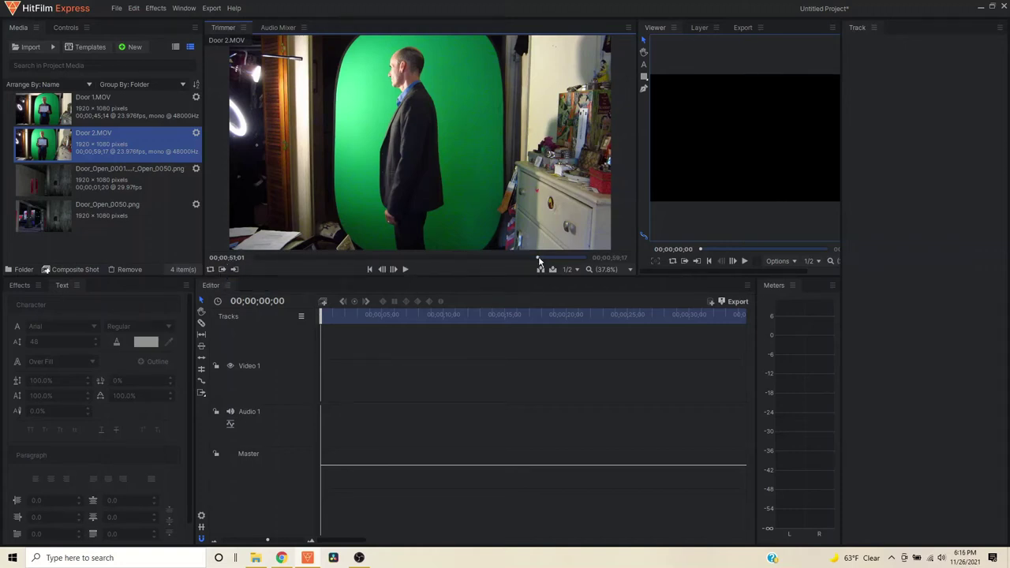
left_click_drag(543, 259, 580, 255)
mouse_move(578, 254)
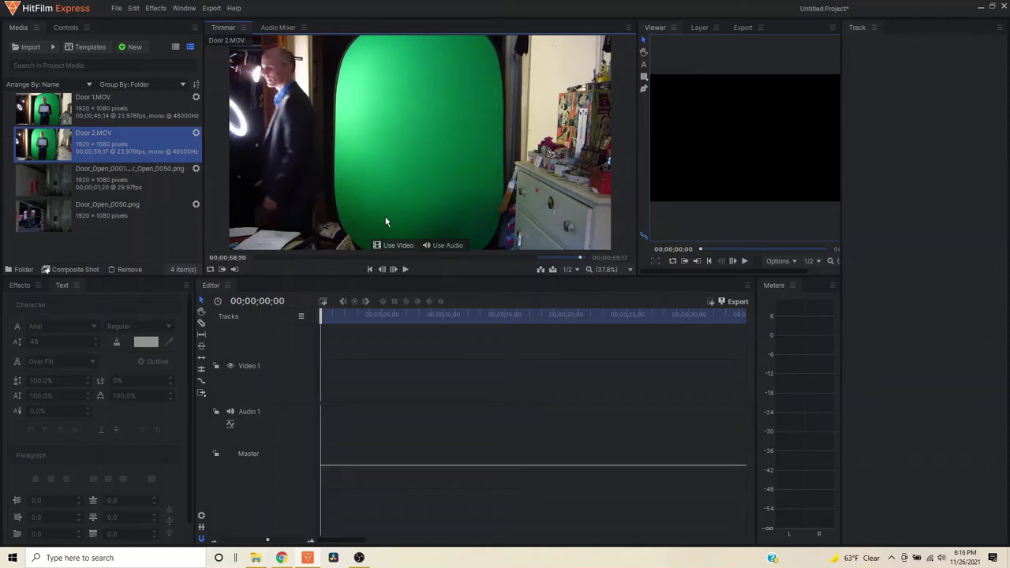
- Step frame by frame through Door 2's ending to the exit frame at 00;00;59;00
left_click(393, 269)
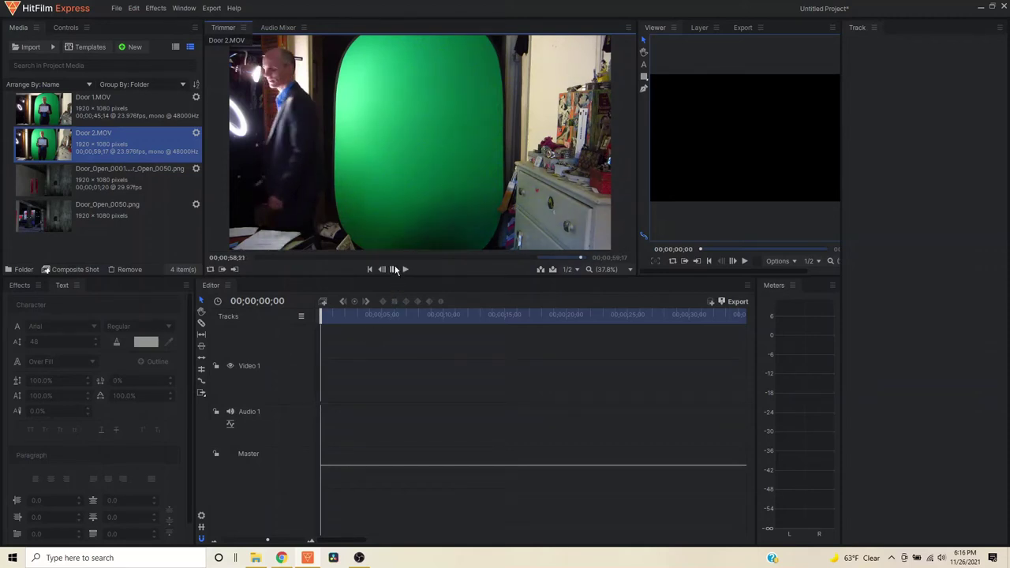
left_click(393, 269)
left_click(394, 269)
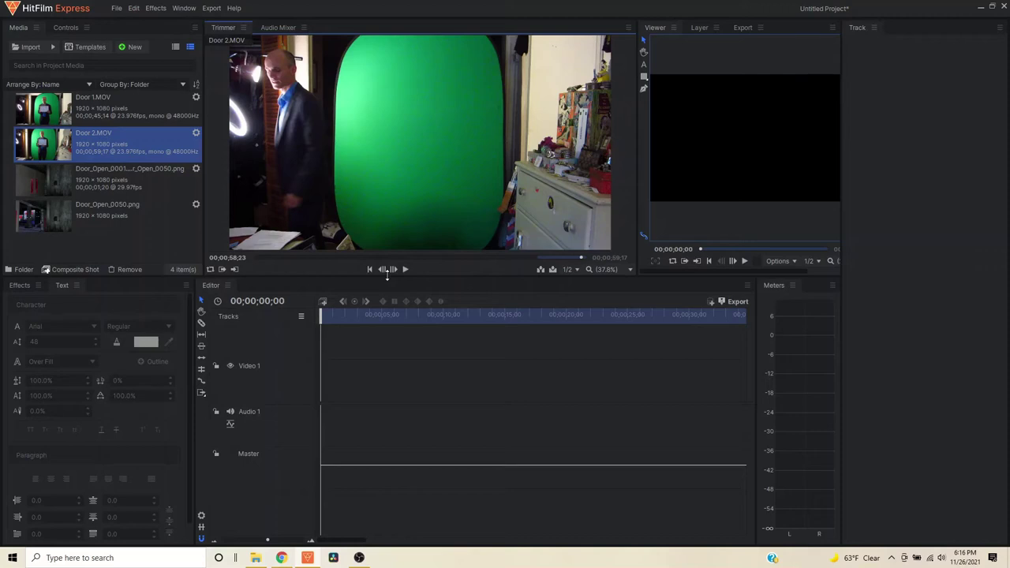
key("Left")
key("Left")
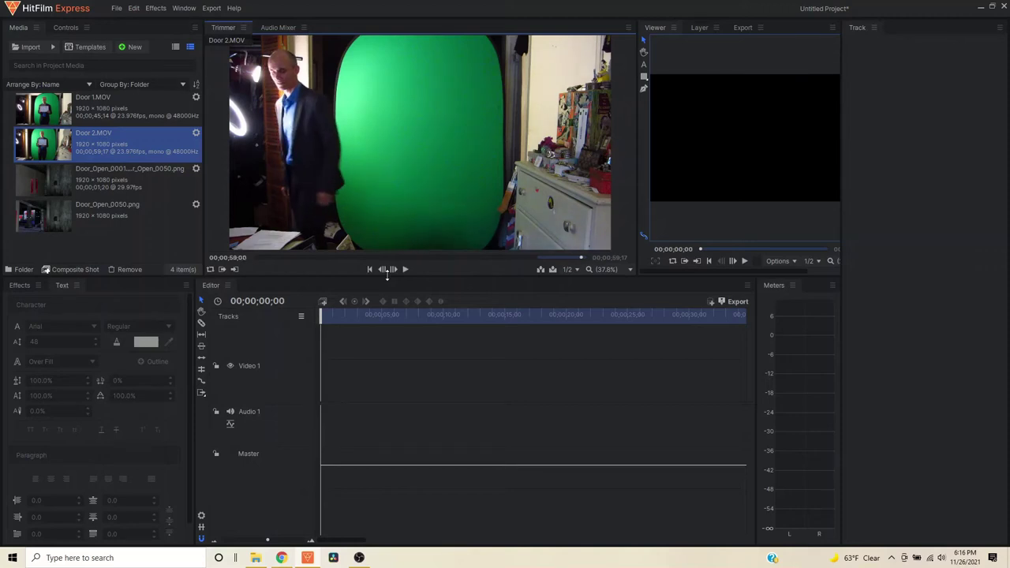
key("Left")
key("Left")
key("Left")
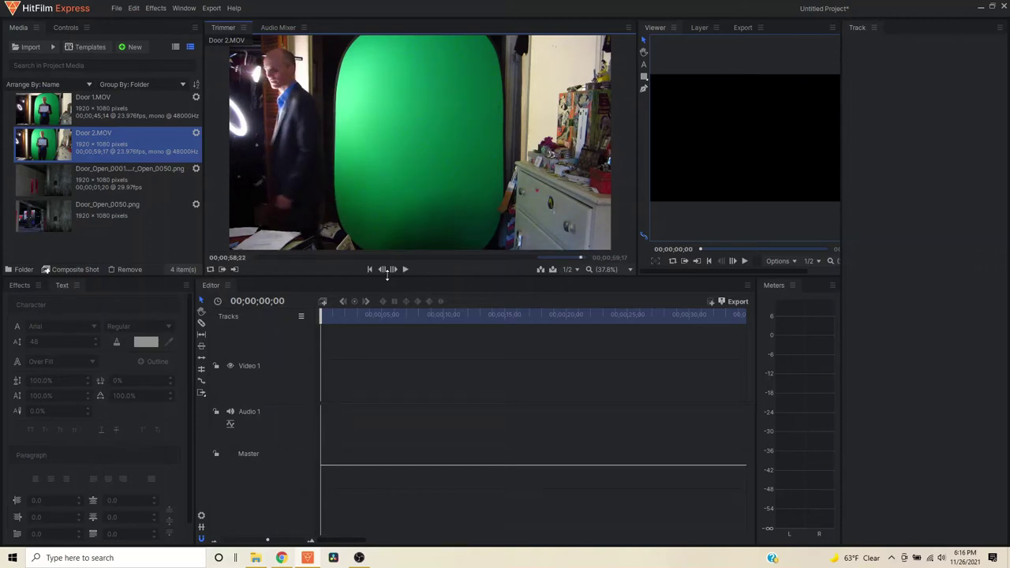
key("Left")
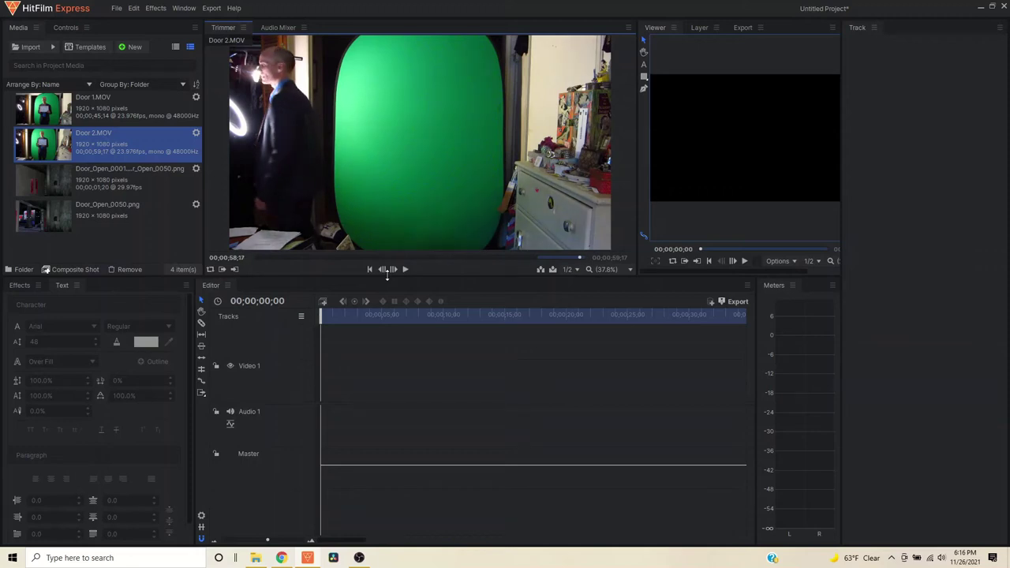
key("Right")
key("Right")
key("Right")
key("Right")
key("Right")
key("Right")
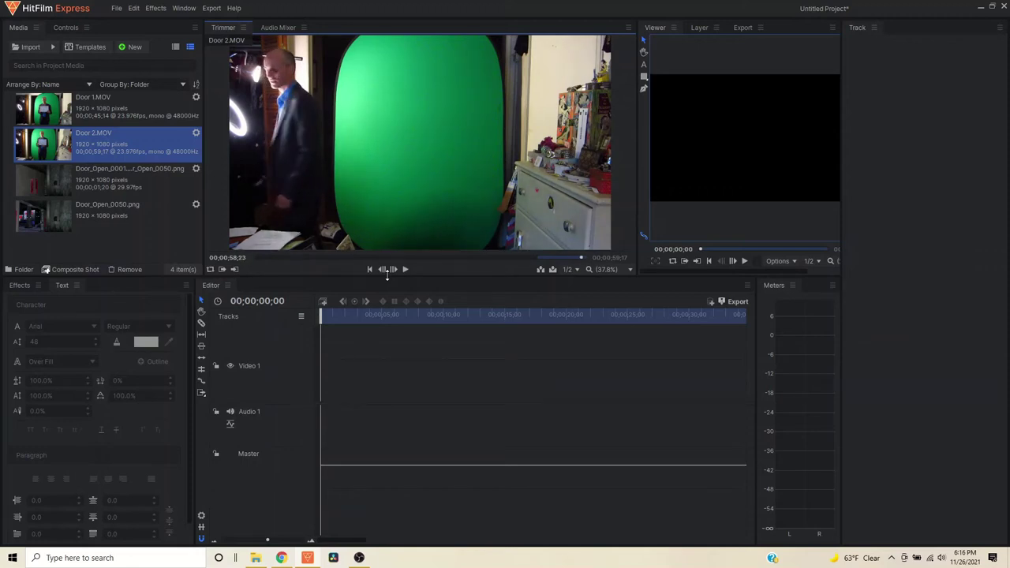
key("Right")
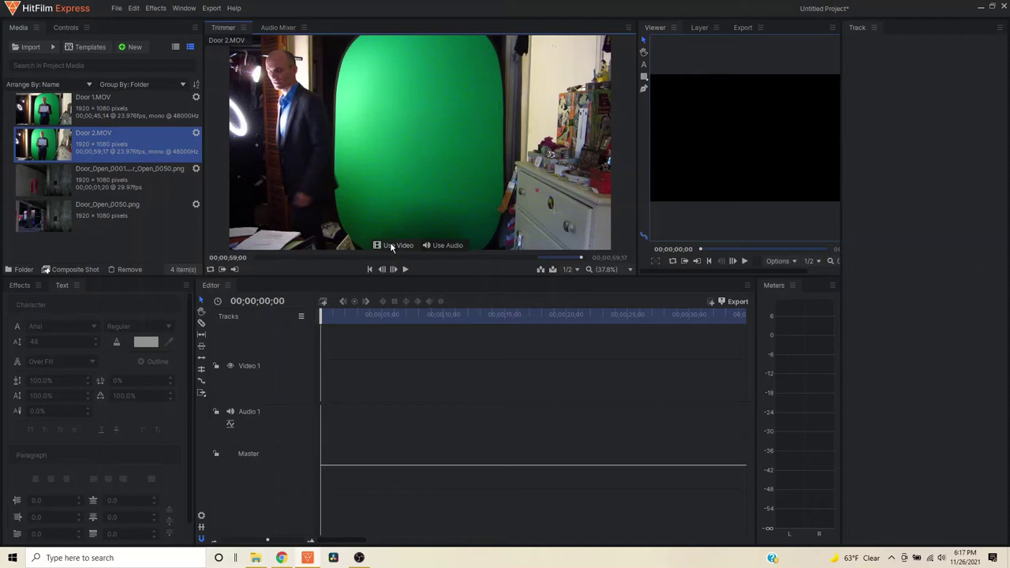
- Put the trimmed Door 2 clip on Video 1 and match the sequence settings to it
left_click_drag(391, 246, 324, 396)
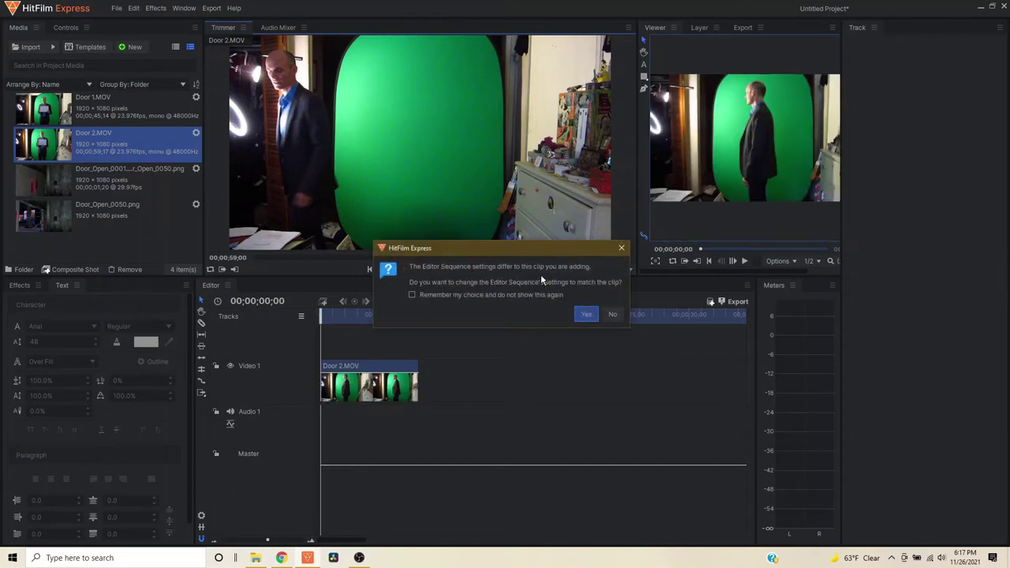
left_click(585, 315)
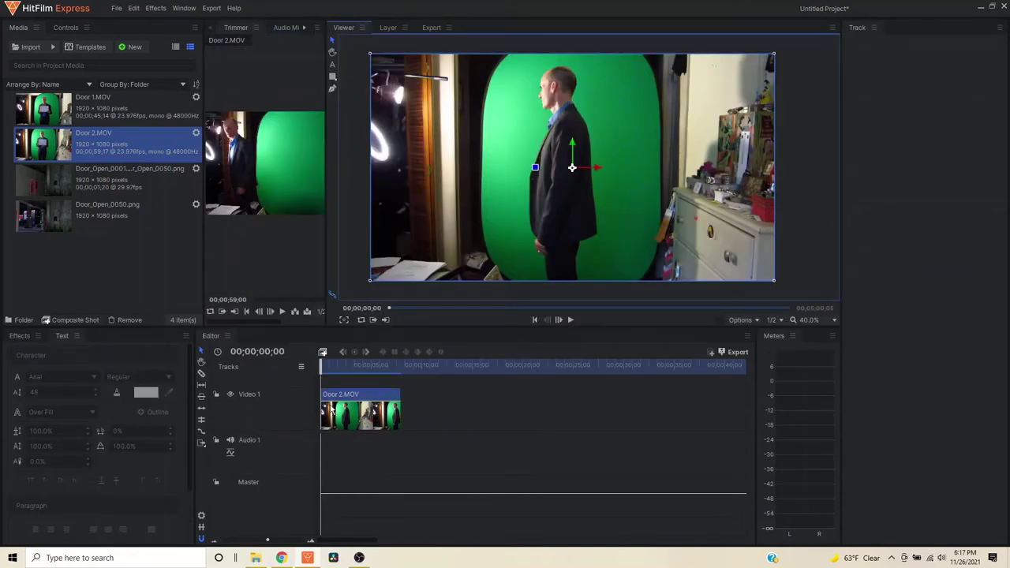
mouse_move(291, 270)
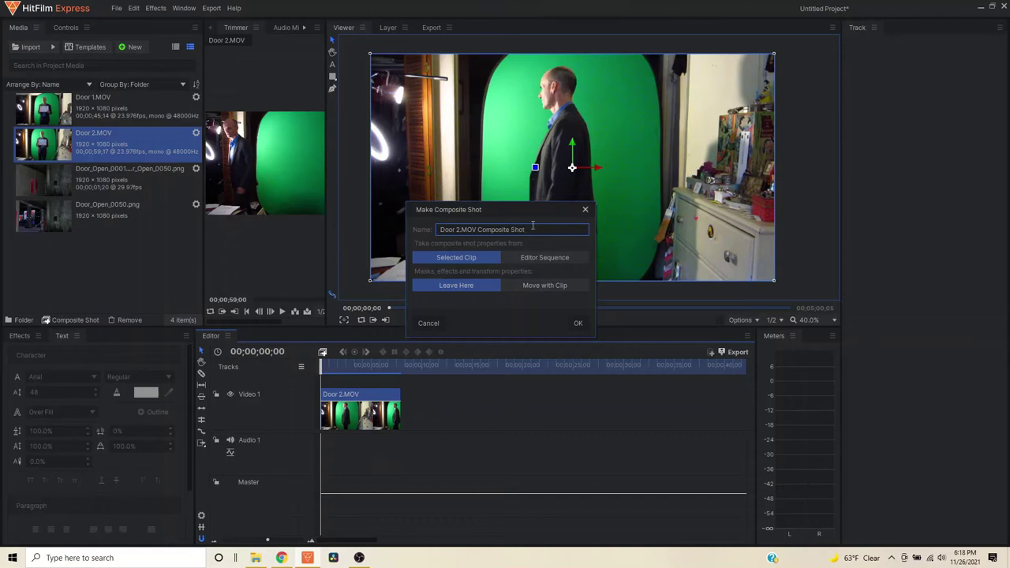
- Create a composite shot named 'DOOR_OPEN' from the selected clip, using its properties
left_click(452, 230)
left_click_drag(526, 230, 416, 236)
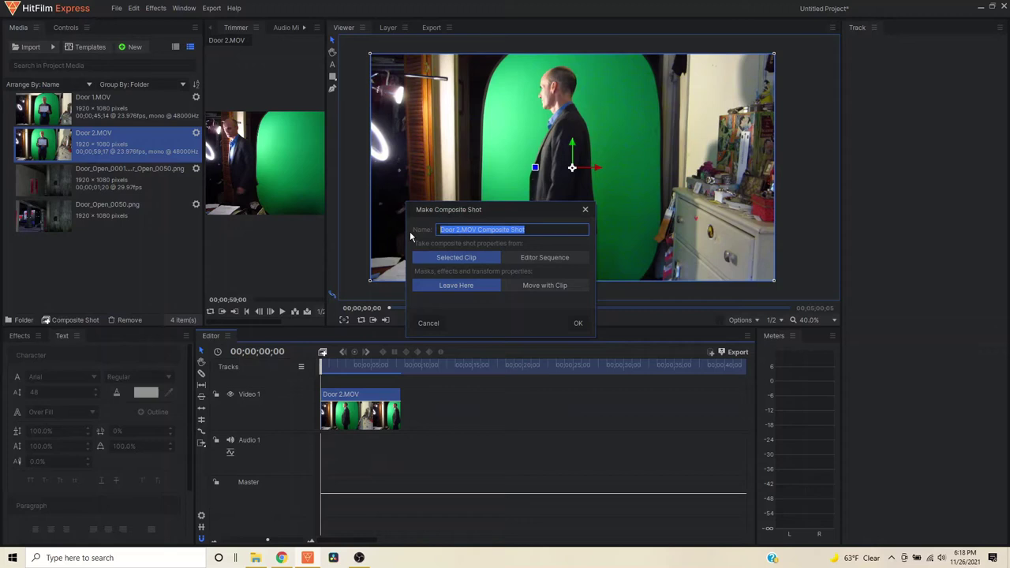
type("DOOR_O")
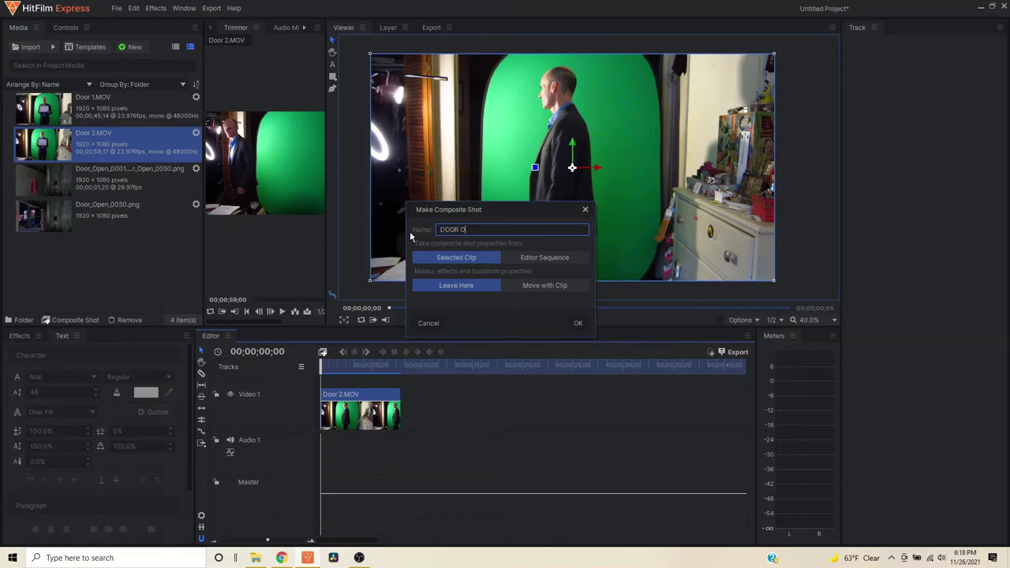
type("PEN")
left_click(484, 259)
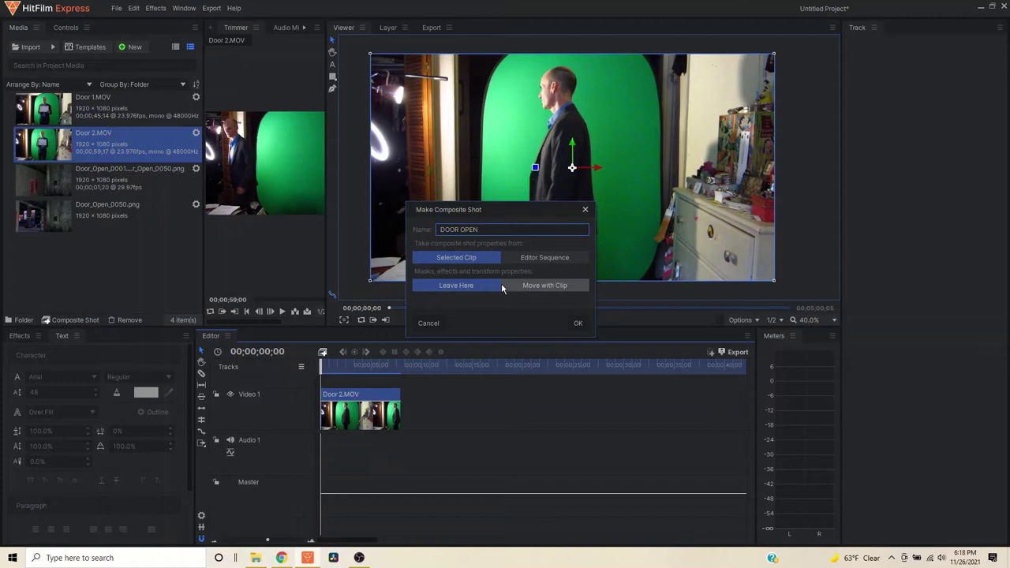
left_click(577, 325)
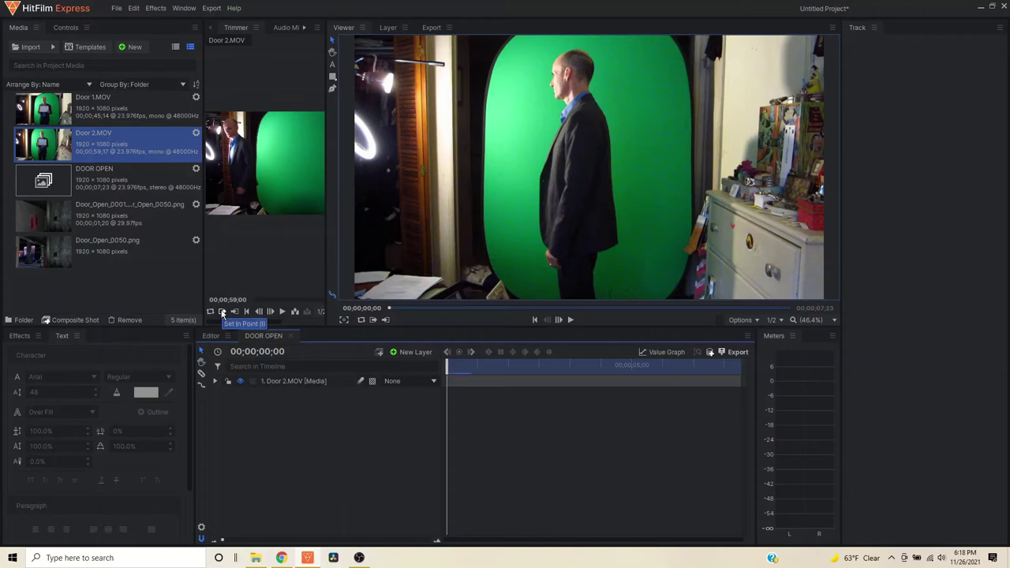
- Show the Effects library, widen the Trimmer, and expand the Door 2.MOV layer's properties
left_click(19, 337)
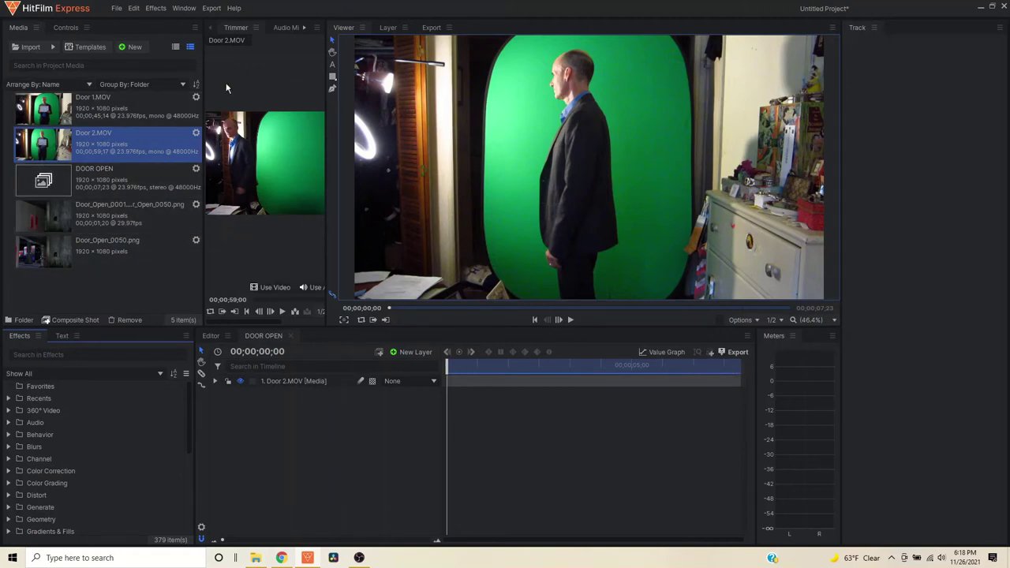
left_click_drag(326, 205, 438, 262)
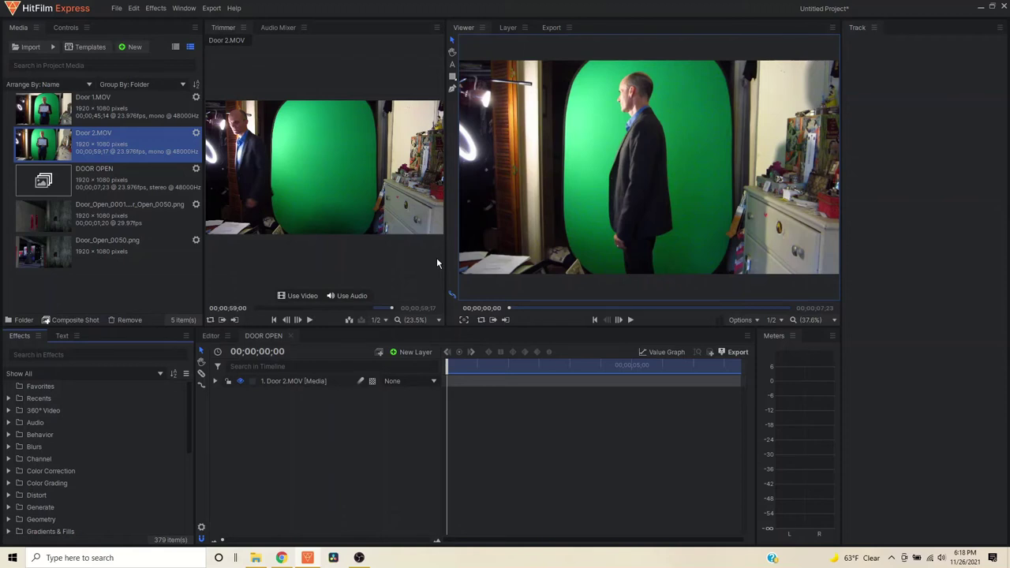
left_click(466, 157)
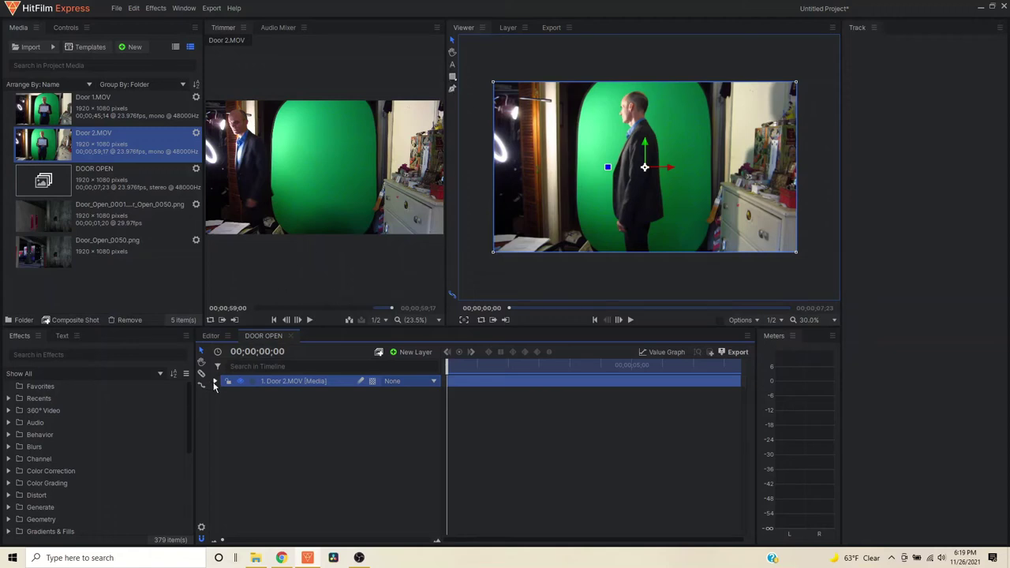
left_click(215, 382)
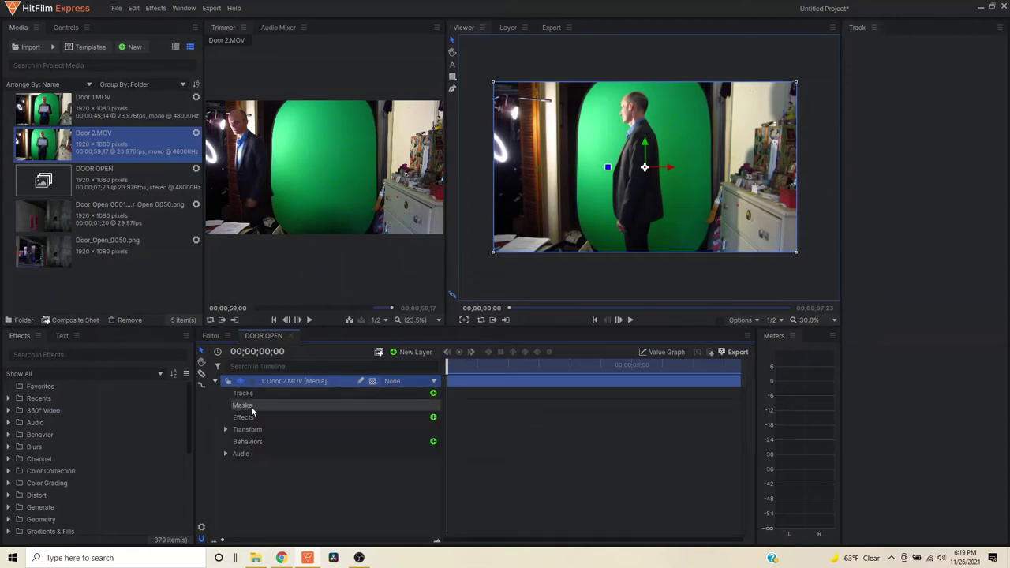
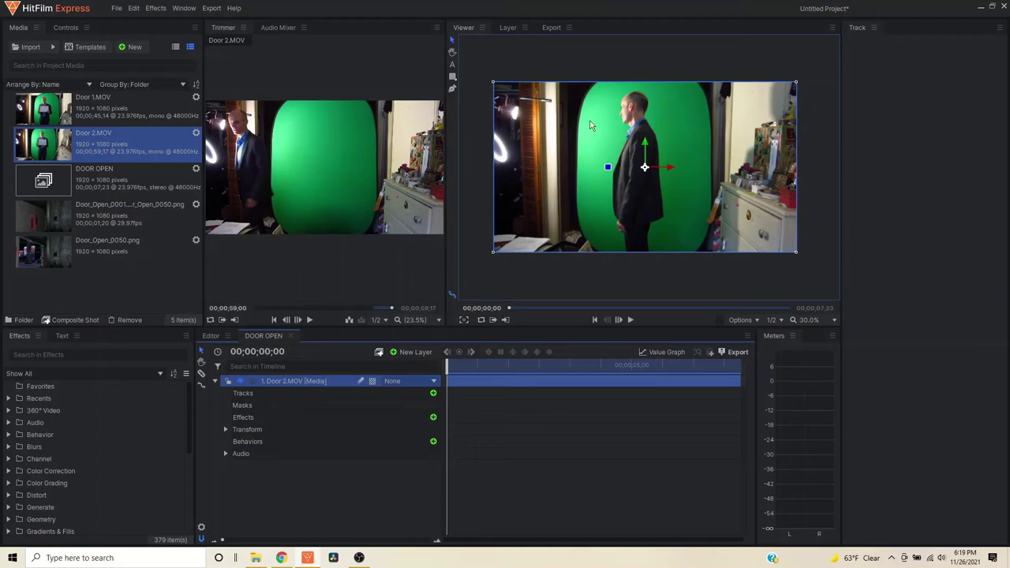
- Draw a tall rectangle mask around the actor on Door 2.MOV and recentre the Viewer
left_click(452, 78)
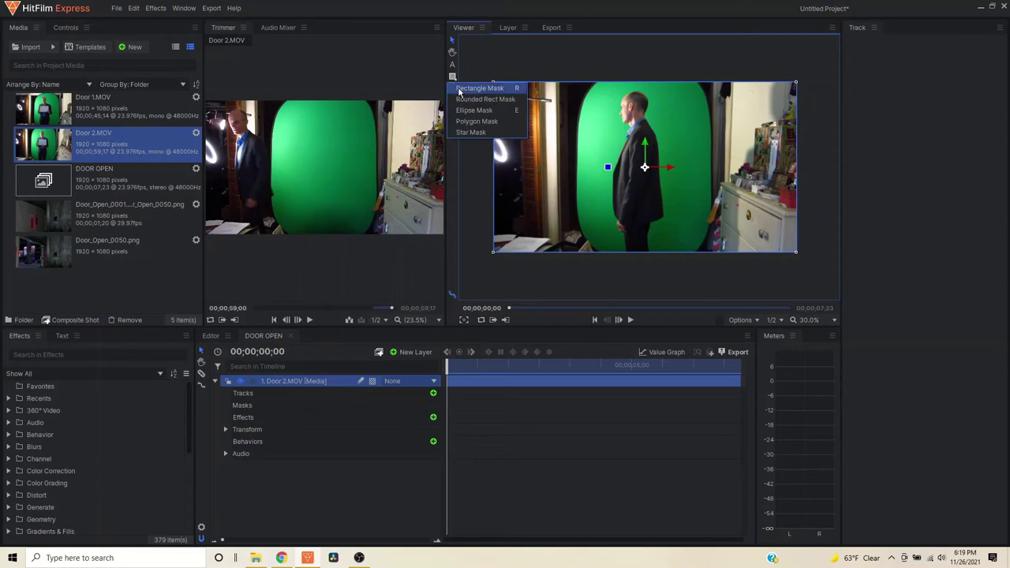
left_click(477, 88)
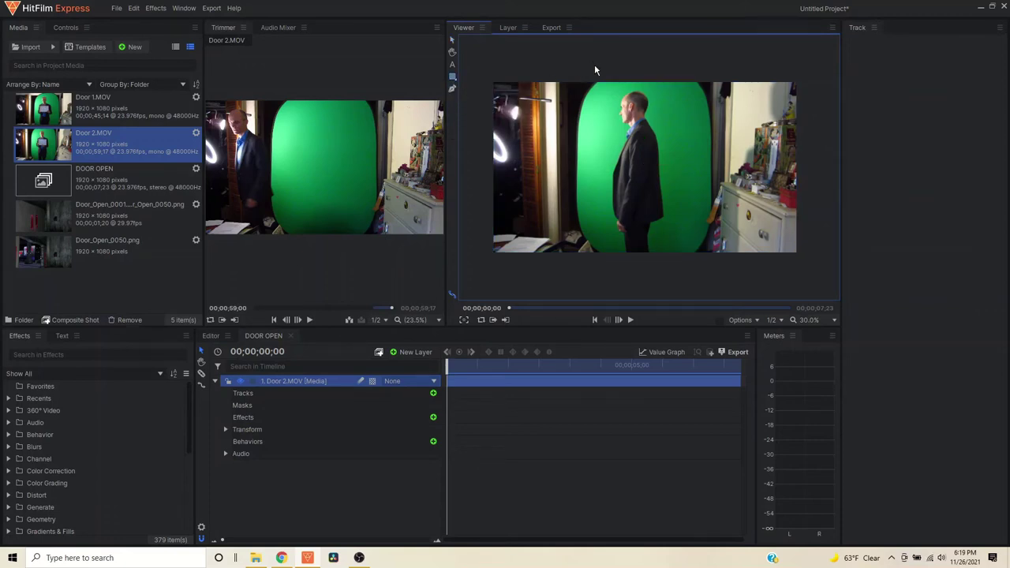
left_click_drag(594, 60, 690, 286)
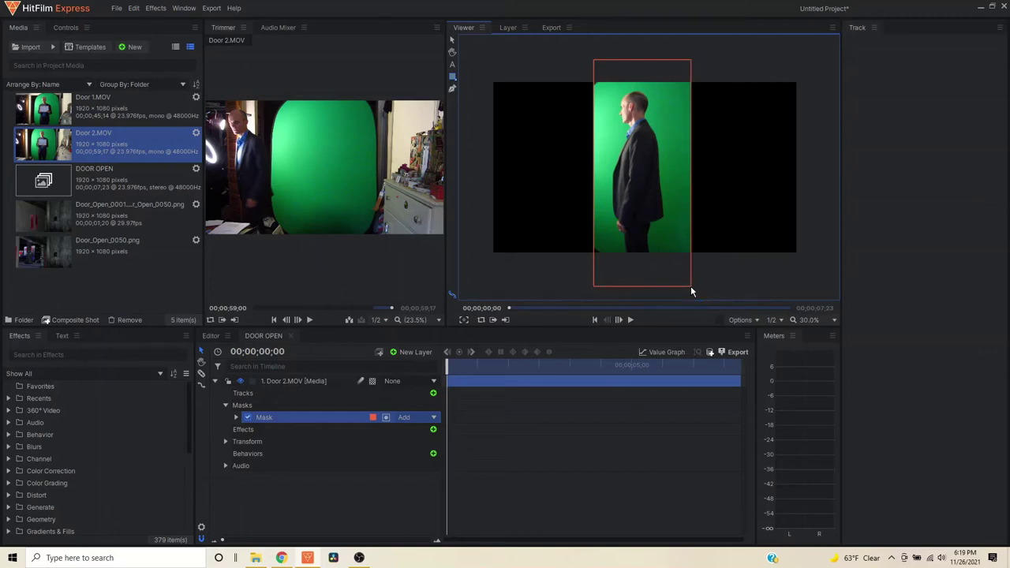
left_click_drag(691, 286, 690, 285)
scroll(583, 262, "up", 6)
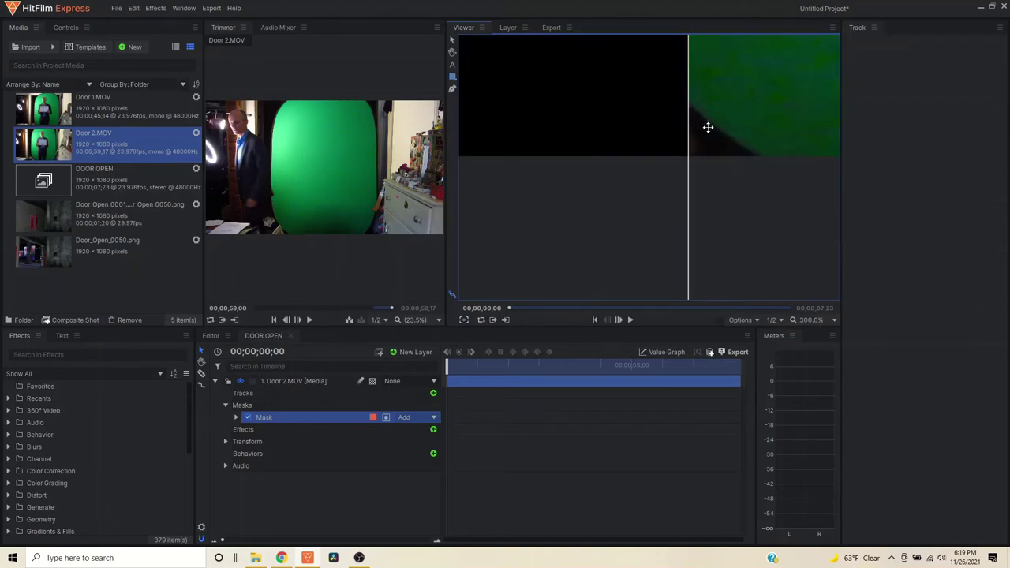
scroll(703, 135, "down", 9)
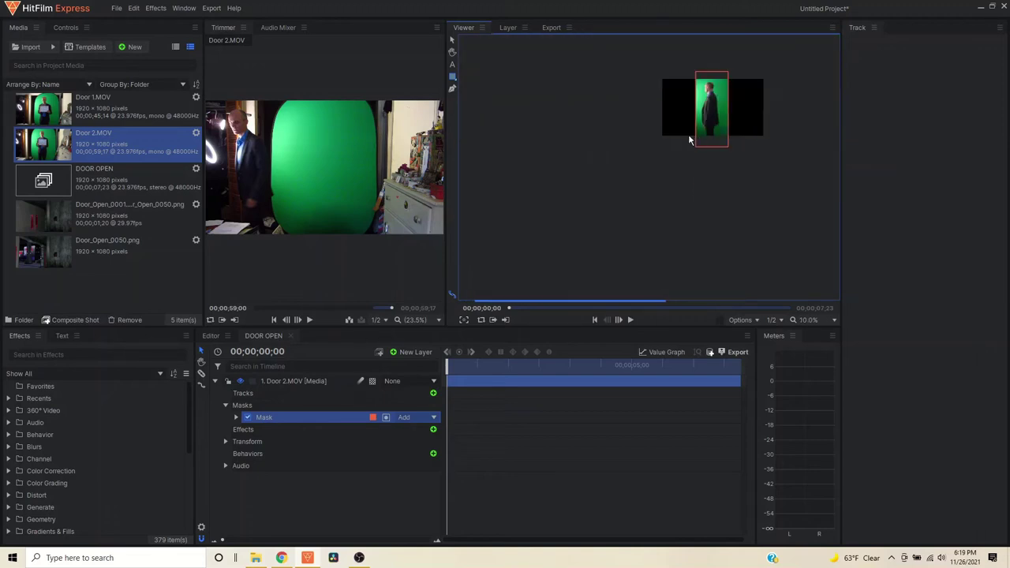
key("h")
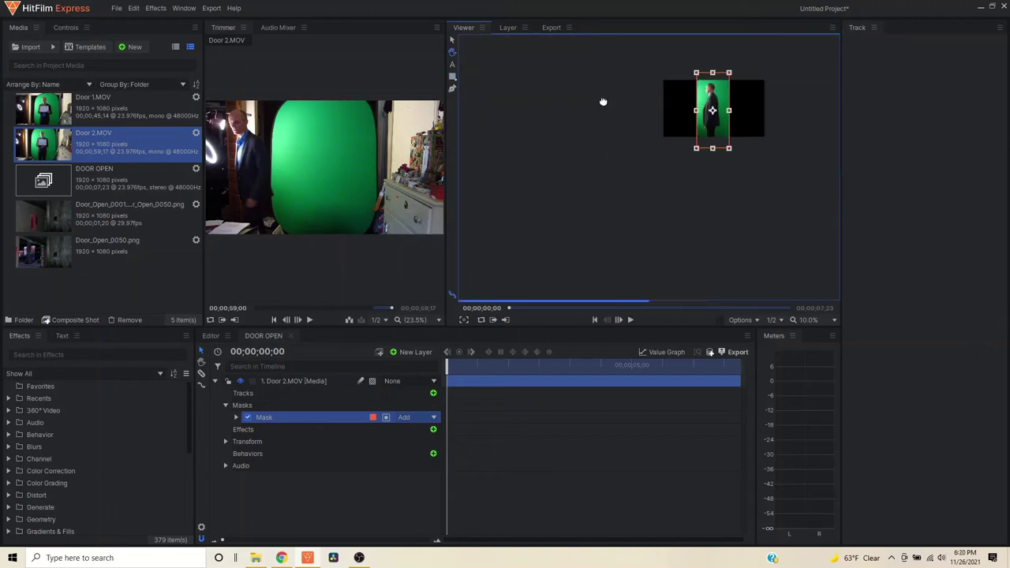
left_click_drag(605, 101, 491, 153)
scroll(529, 178, "up", 2)
left_click_drag(553, 170, 477, 165)
key("r")
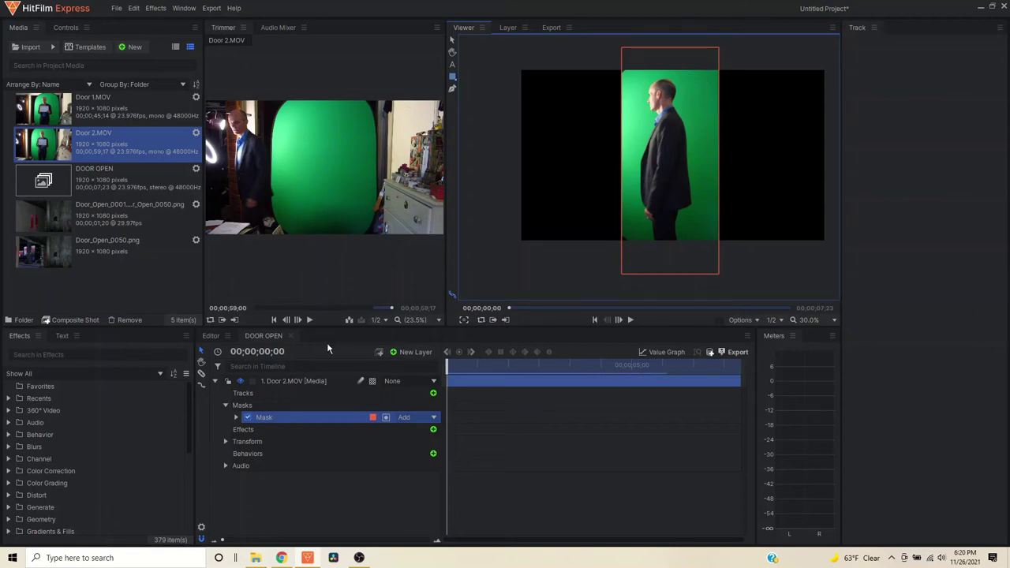
- Preview the Door_Open image sequence in the Trimmer from its first frame
left_click(214, 383)
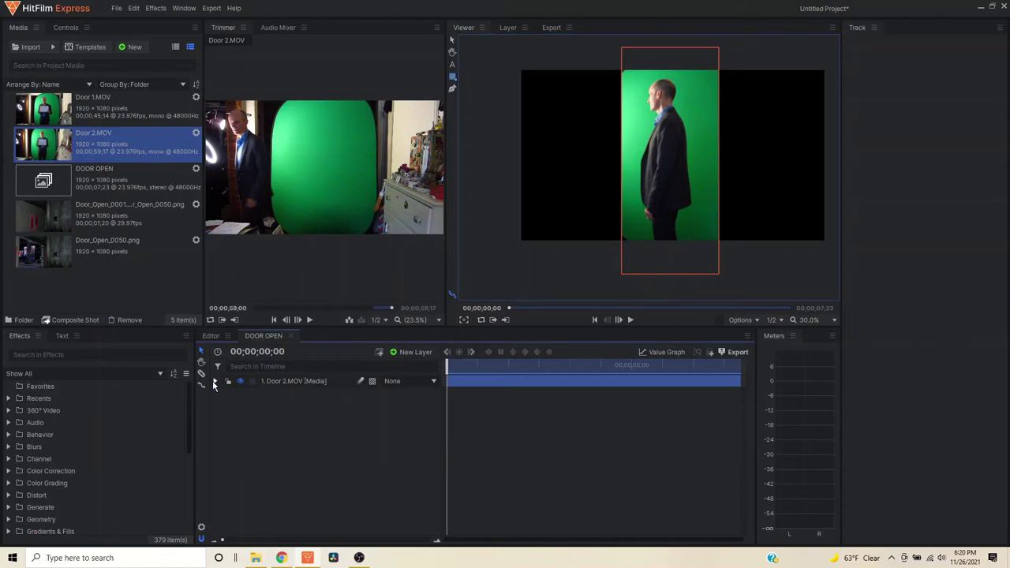
left_click(37, 219)
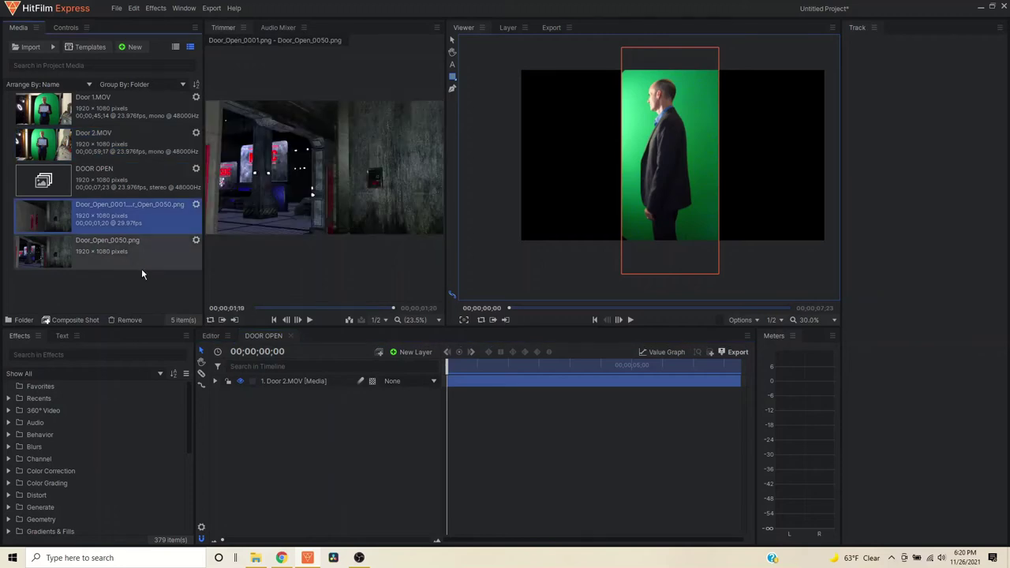
left_click(272, 309)
left_click_drag(272, 310, 256, 309)
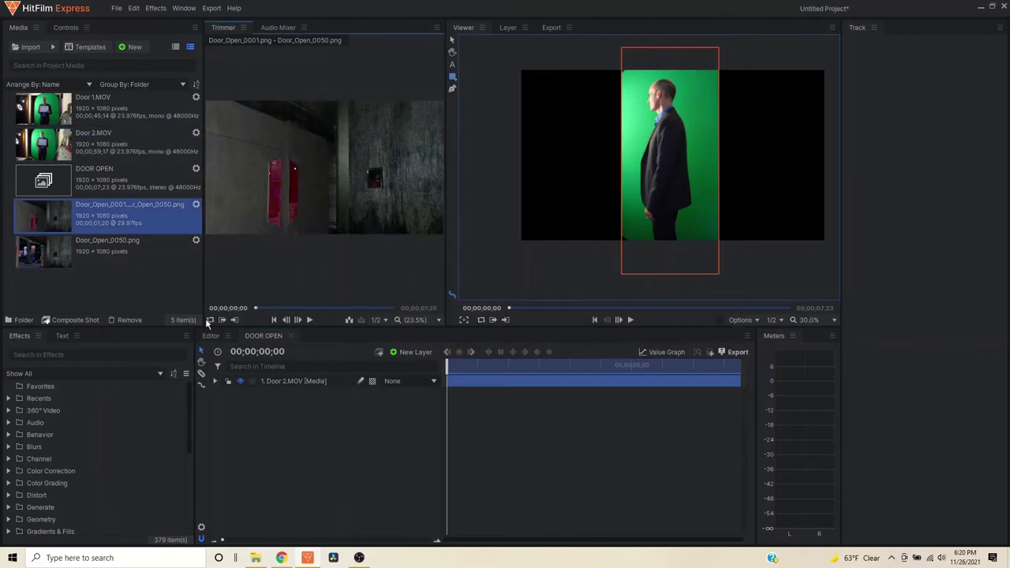
left_click(310, 321)
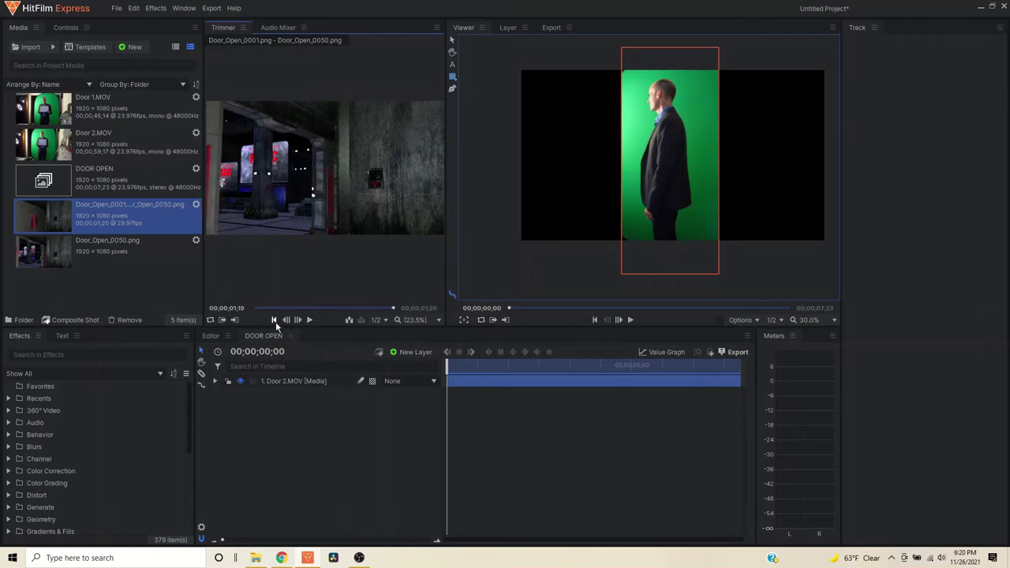
left_click(275, 321)
left_click(309, 320)
- Place the Door_Open sequence beneath Door 2.MOV and play the composite from the start
left_click_drag(288, 185, 247, 388)
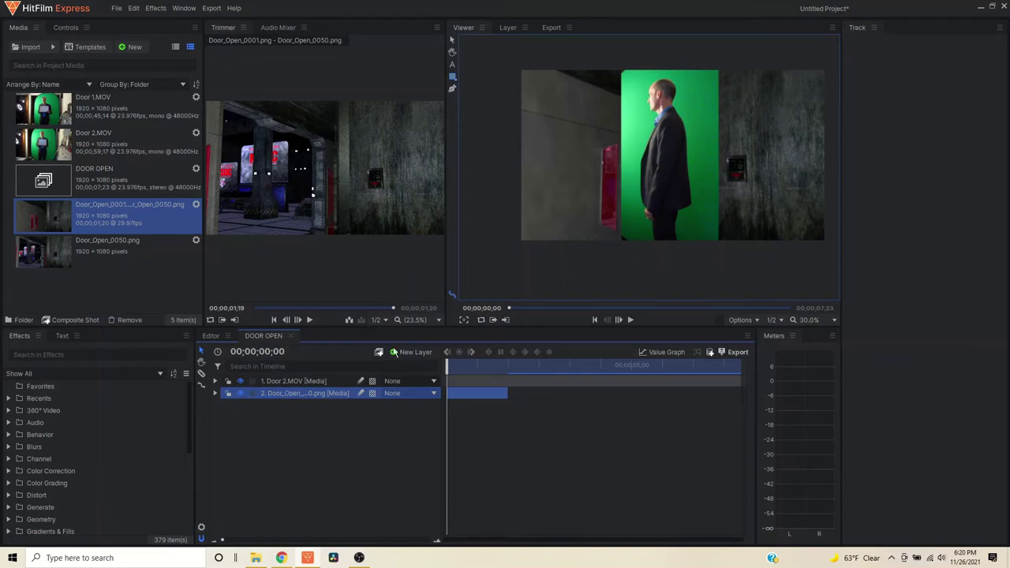
left_click(630, 319)
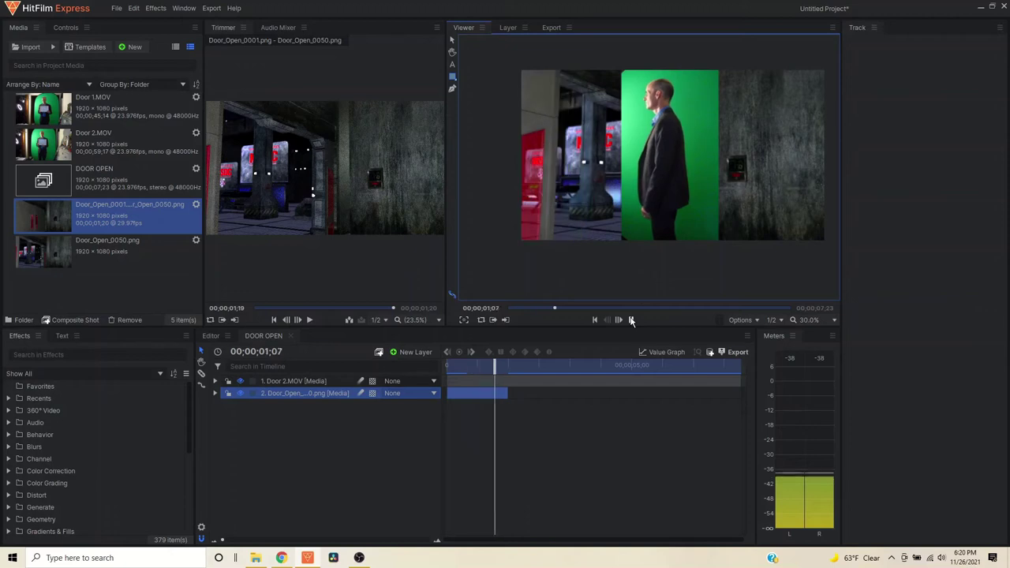
left_click(631, 320)
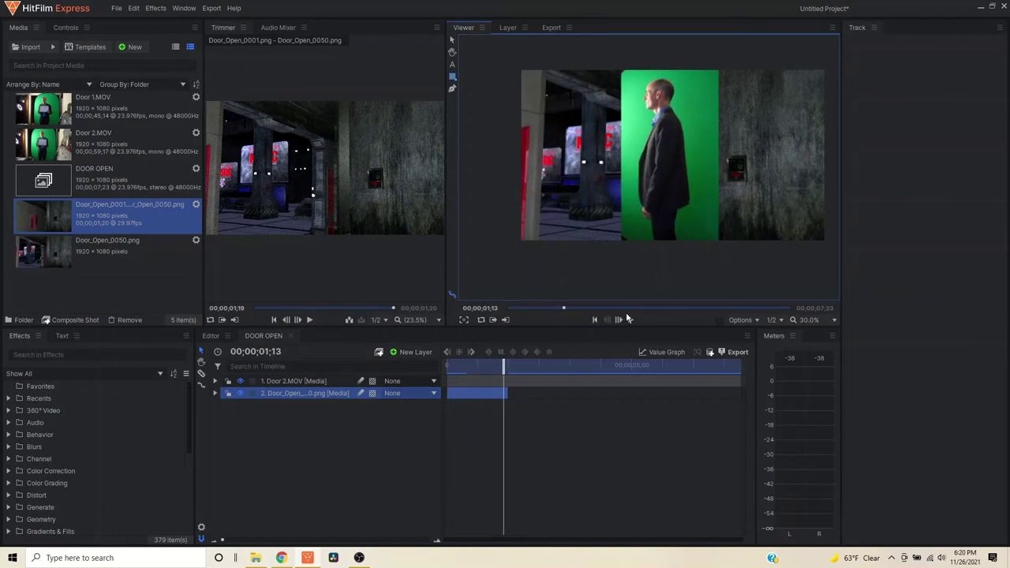
left_click(631, 320)
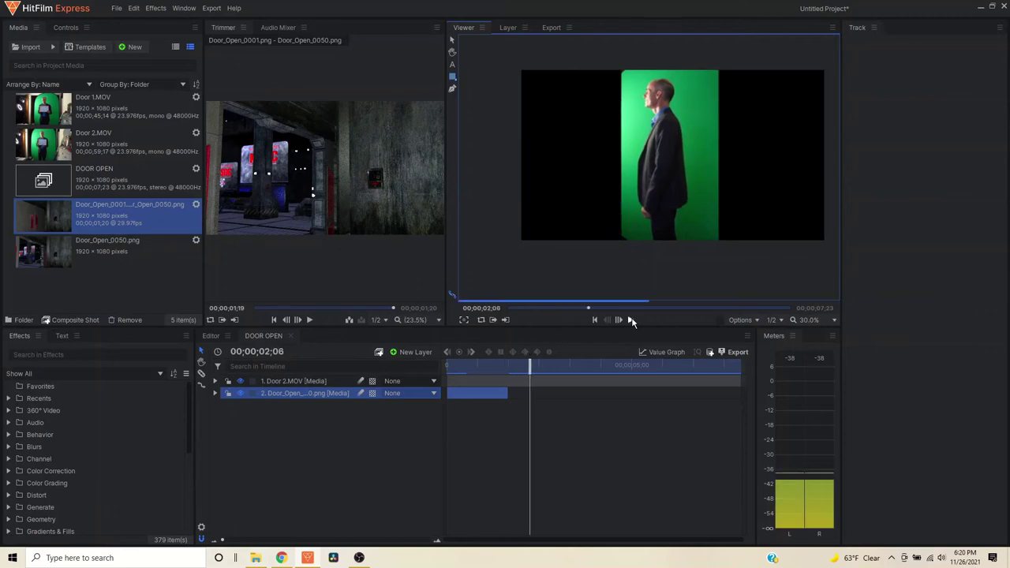
left_click(596, 320)
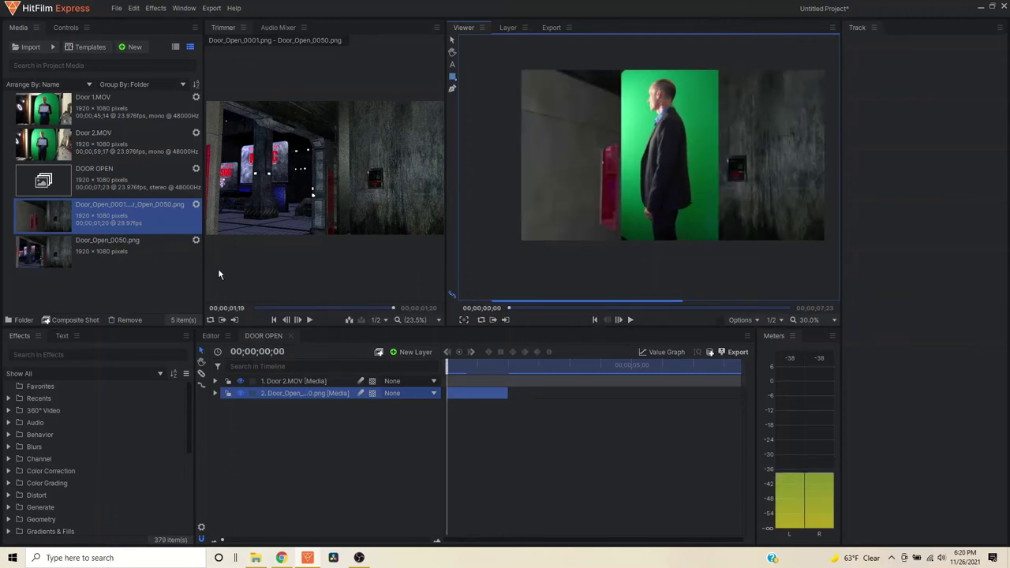
left_click(65, 255)
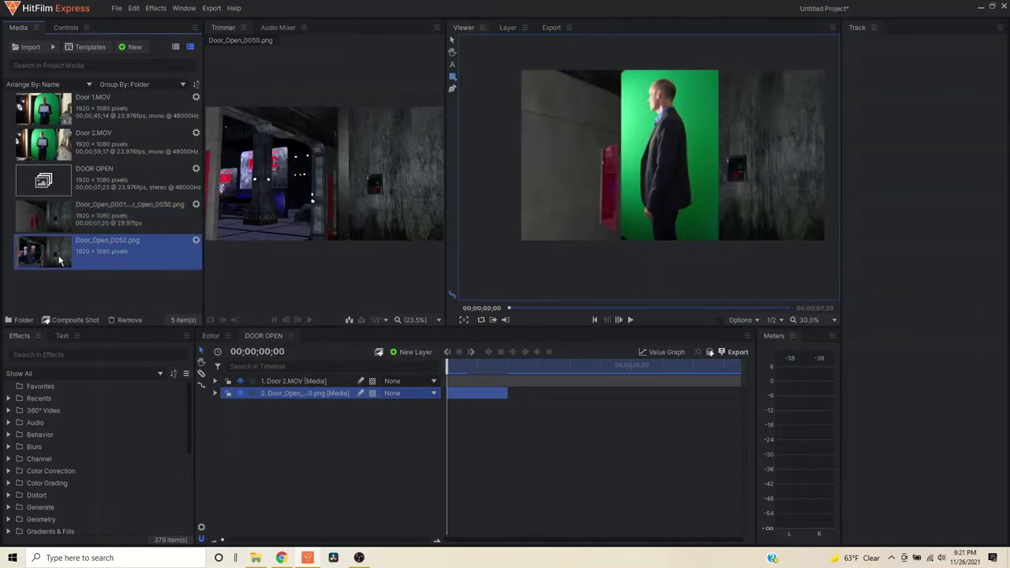
- Add Door_Open_0050.png as layer 3 beneath the others and compare the layer lengths
left_click_drag(58, 252, 234, 403)
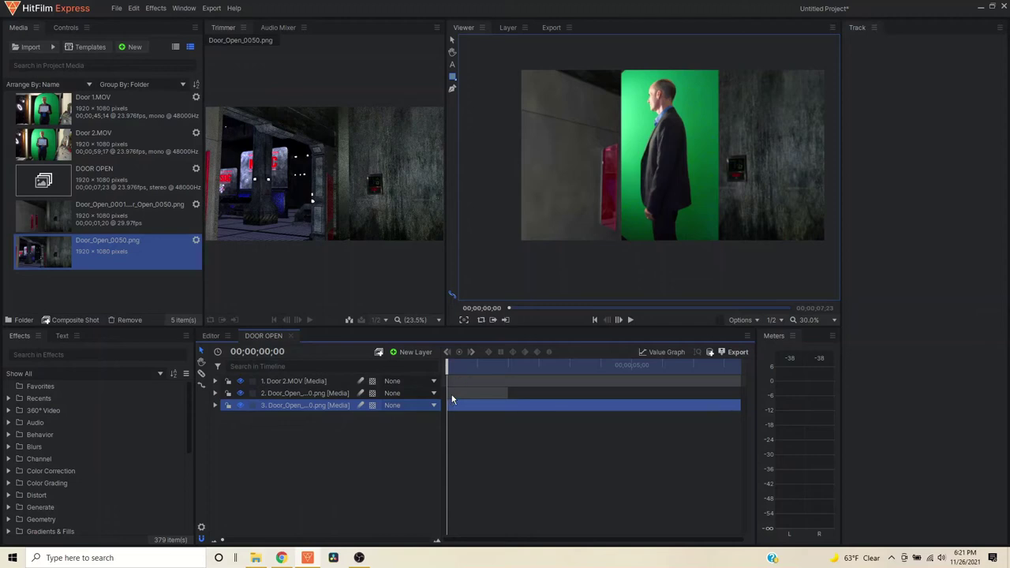
left_click(328, 397)
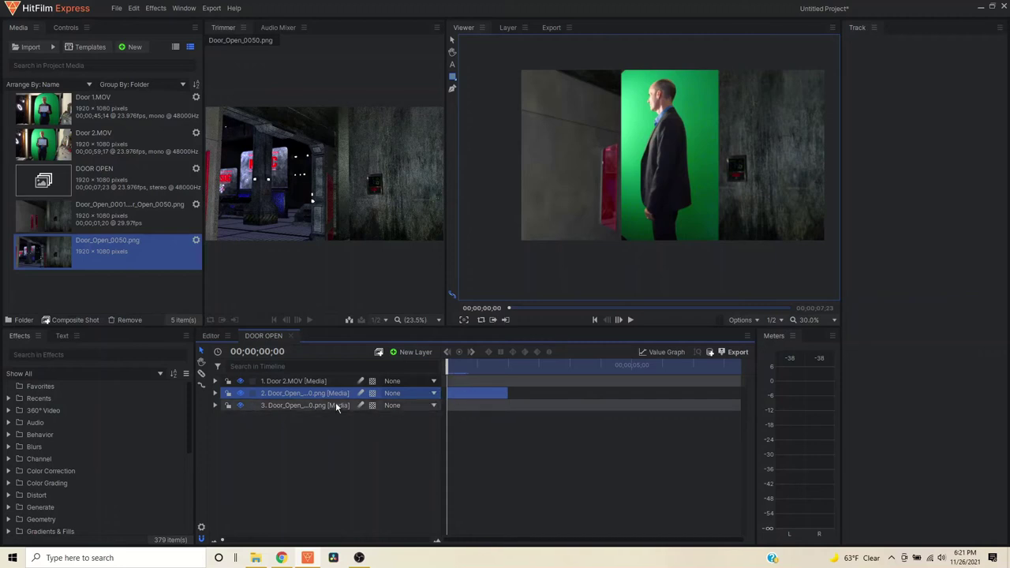
left_click(315, 406)
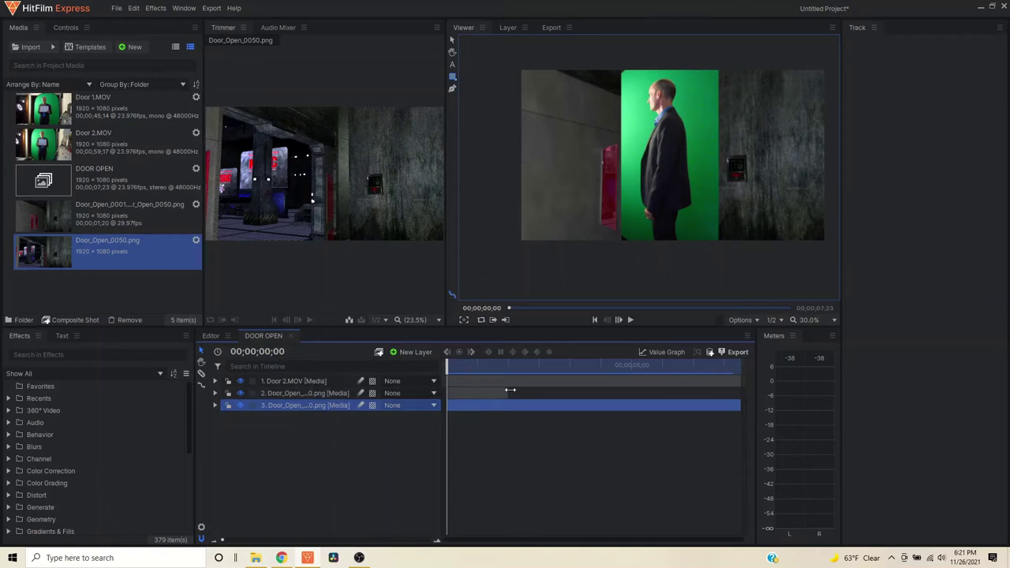
- Play and scrub the composite to confirm the corridor background lasts the whole shot
left_click(631, 320)
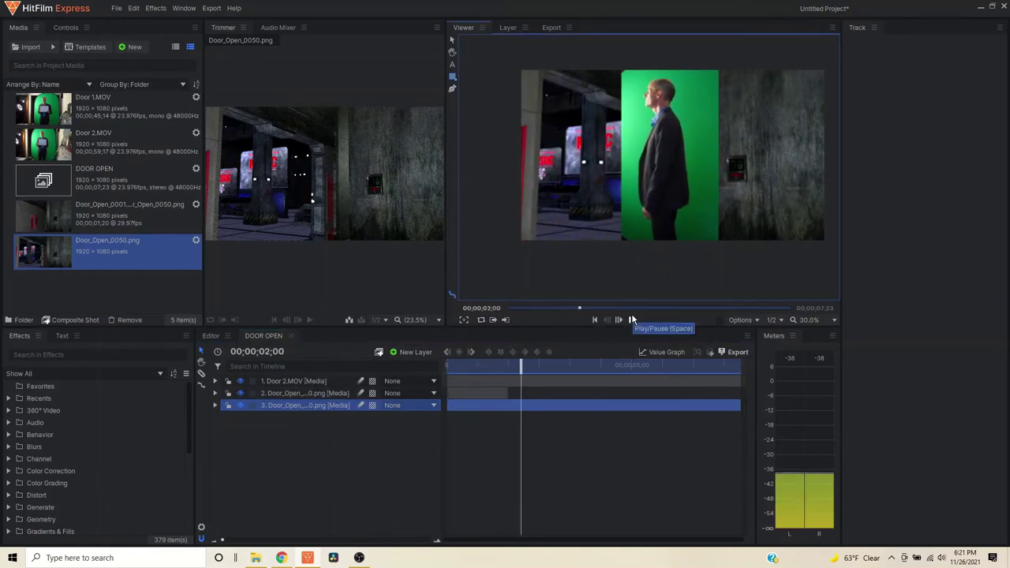
left_click(632, 313)
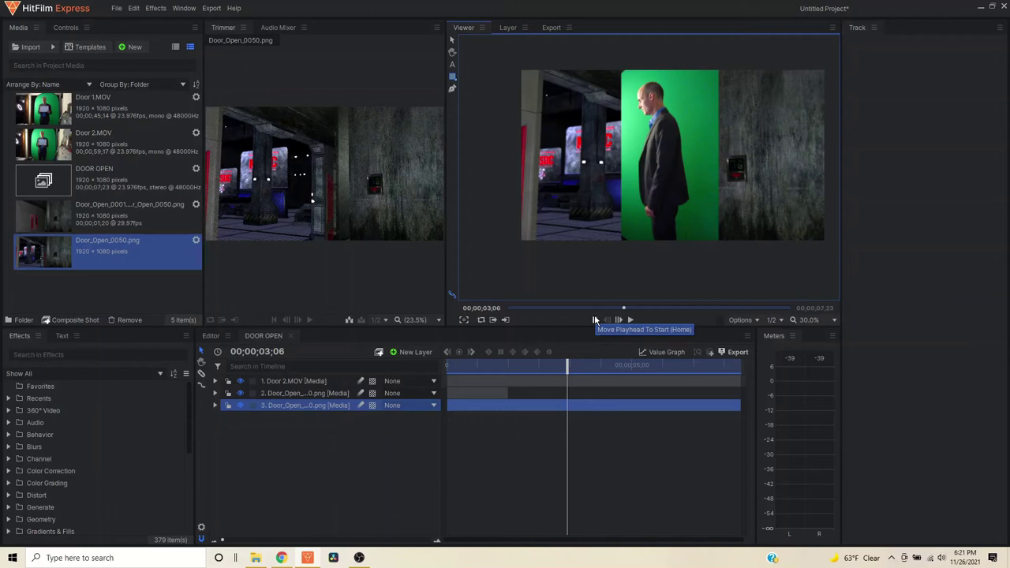
left_click(595, 320)
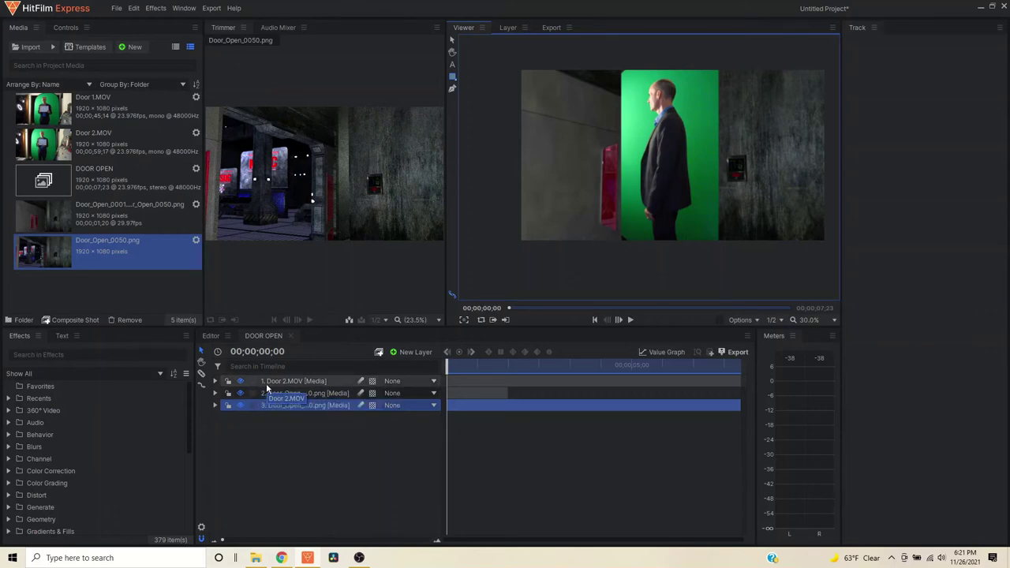
left_click(631, 320)
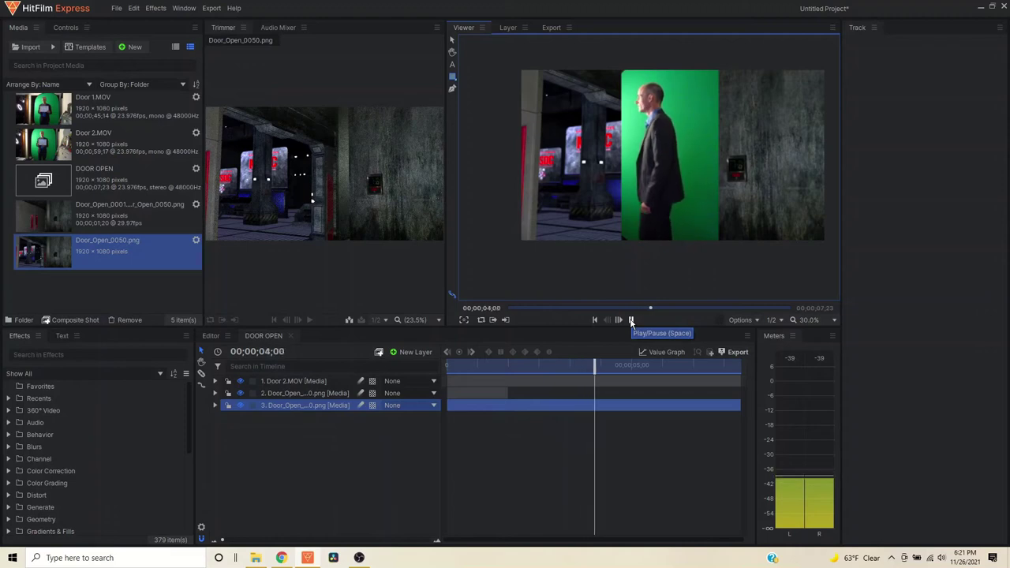
left_click(630, 320)
left_click(595, 320)
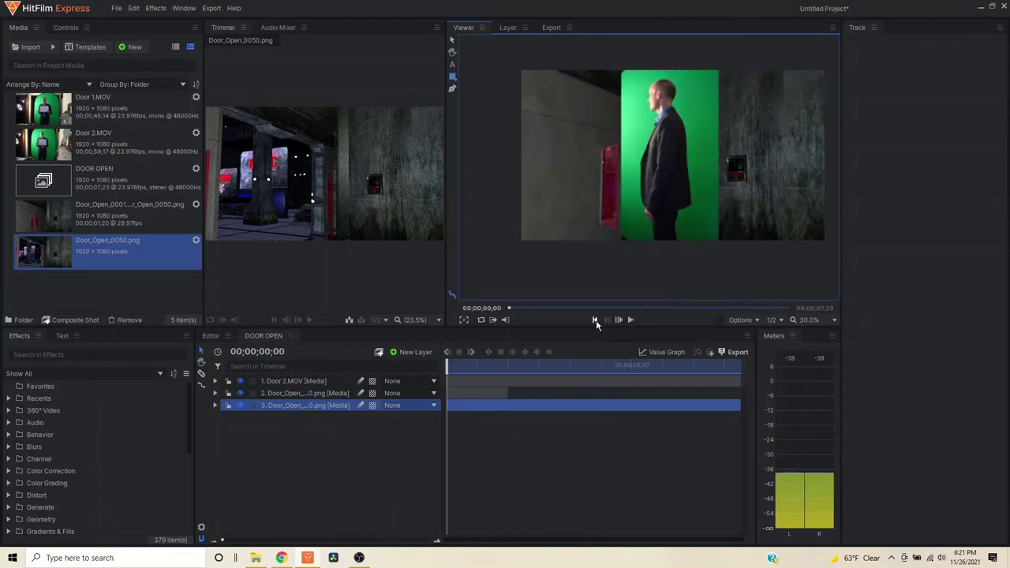
double_click(264, 405)
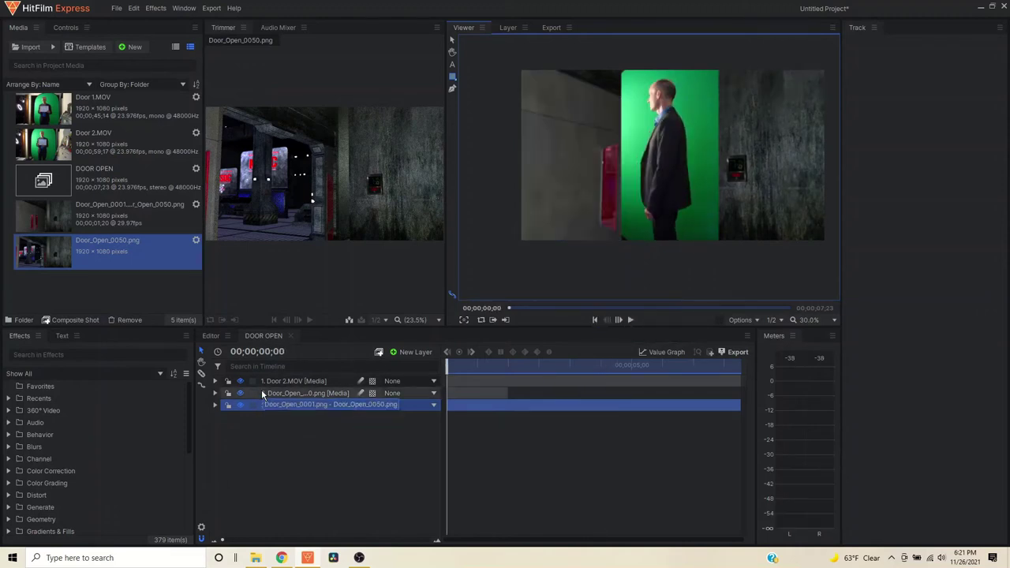
key("Return")
mouse_move(449, 370)
left_mouse_down()
mouse_move(717, 367)
mouse_move(747, 350)
mouse_move(606, 371)
mouse_move(447, 367)
left_mouse_up()
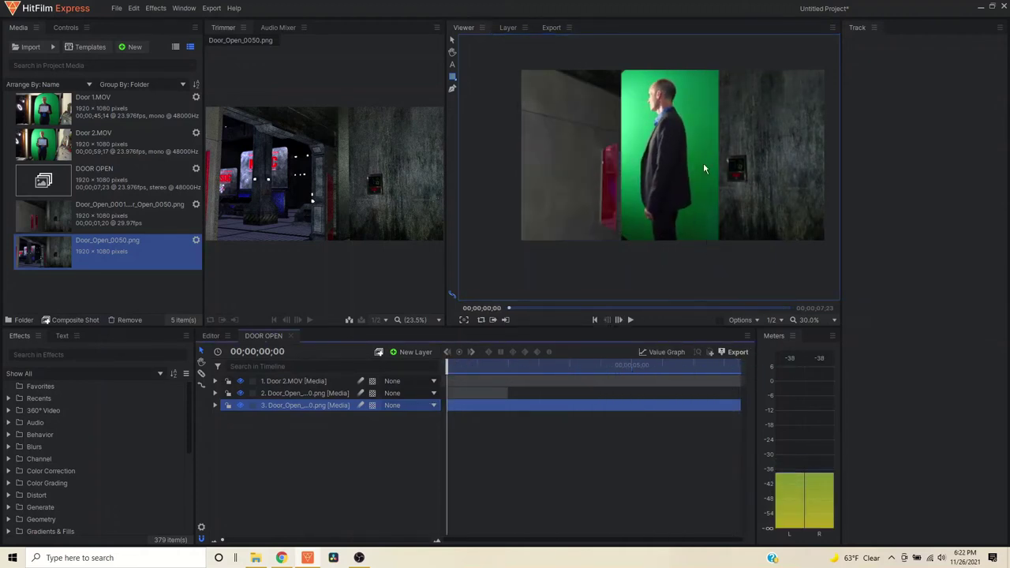
- Filter the effects by GREEN and drag the Greenscreen Key preset toward the Door 2.MOV clip
left_click(39, 356)
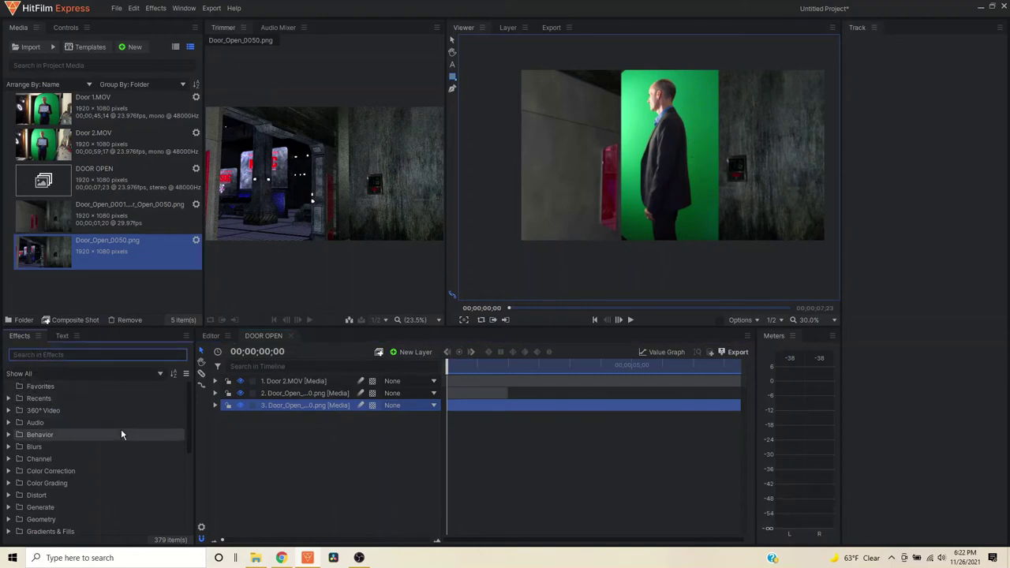
type("GREEN")
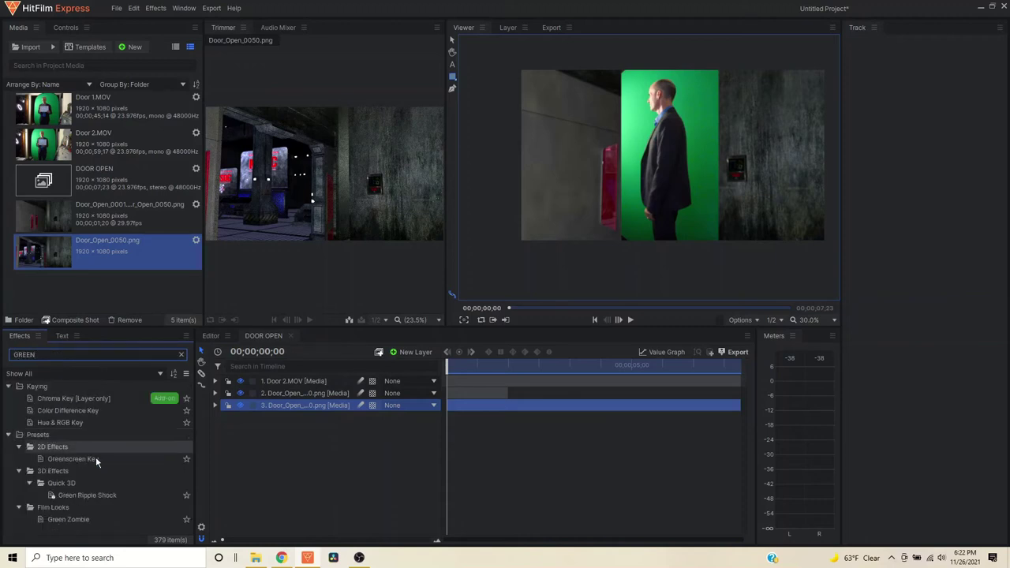
left_click(79, 411)
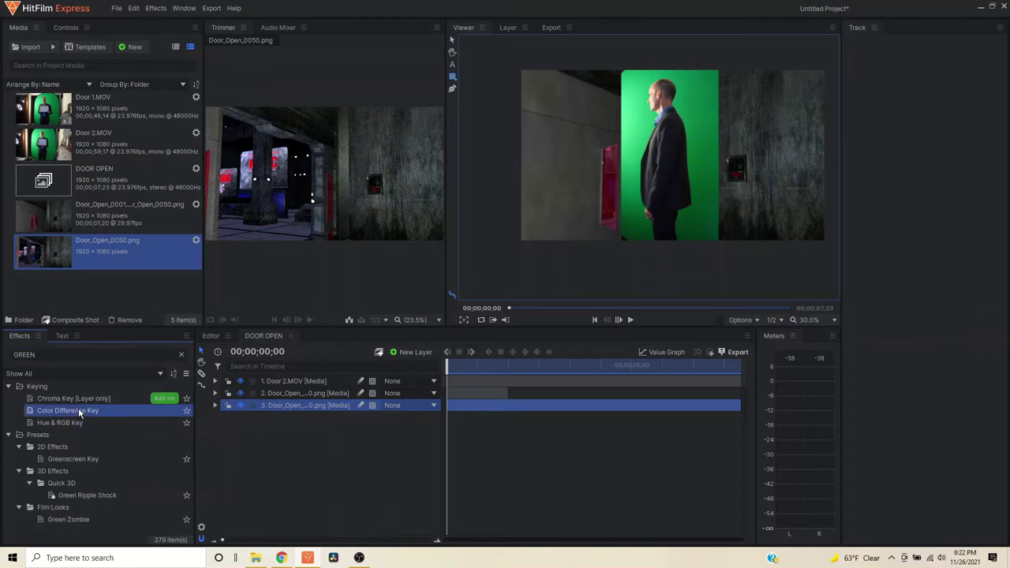
left_click(75, 458)
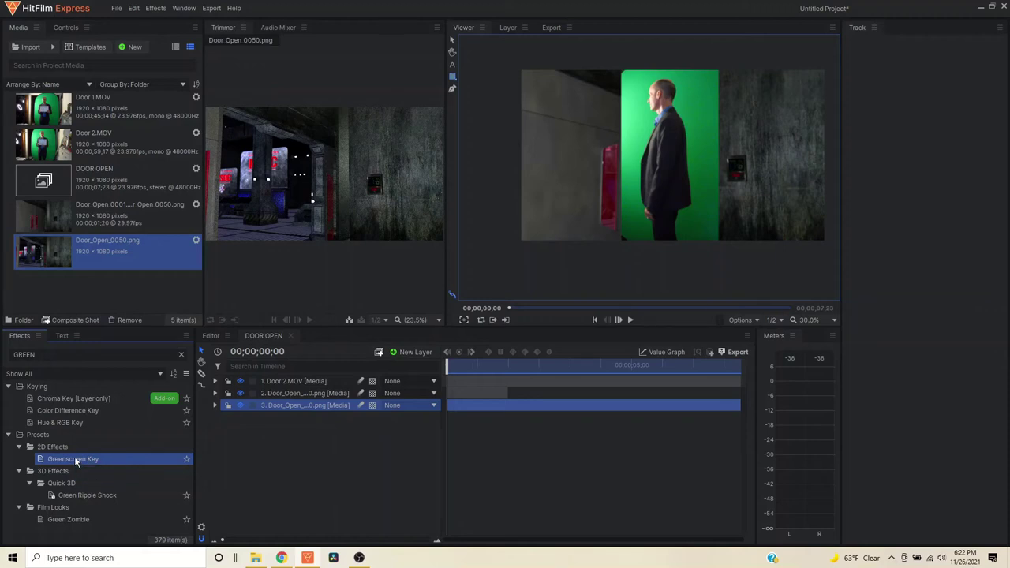
left_click_drag(76, 462, 272, 382)
- Apply the Greenscreen Key preset to Door 2.MOV and expand its Color Difference Key settings
left_click_drag(285, 384, 284, 384)
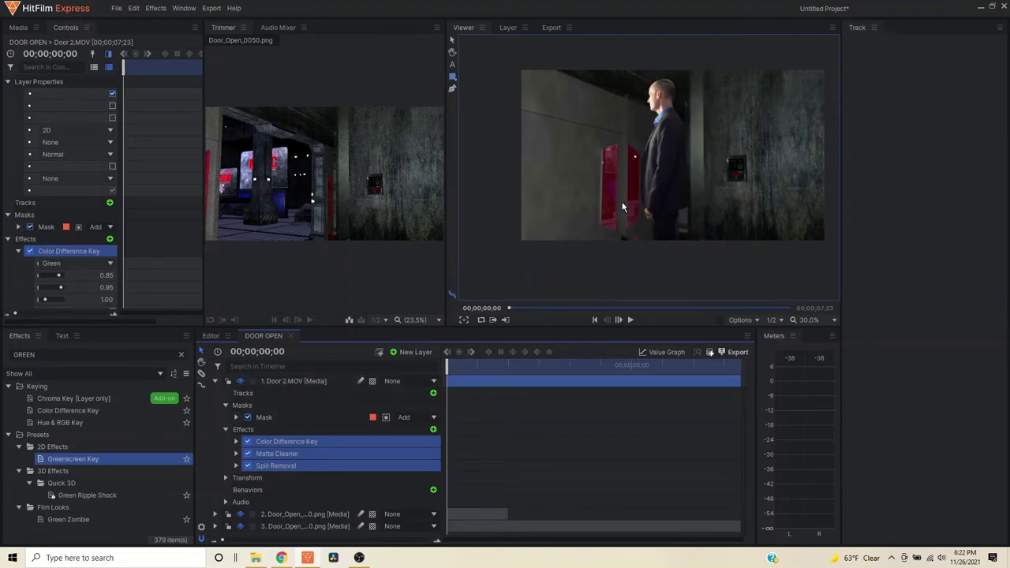
scroll(673, 157, "up", 3)
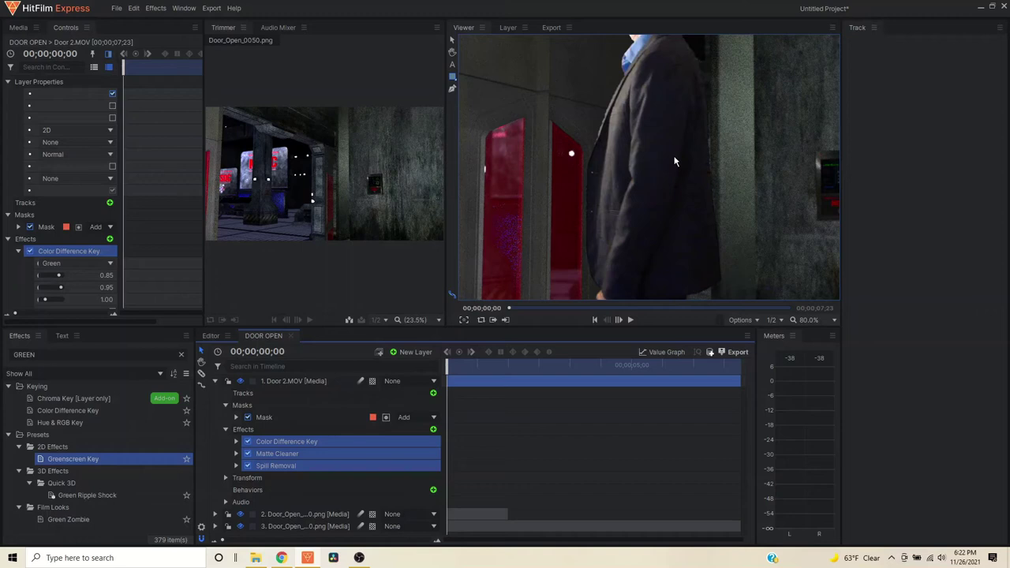
scroll(675, 161, "down", 3)
scroll(706, 108, "down", 4)
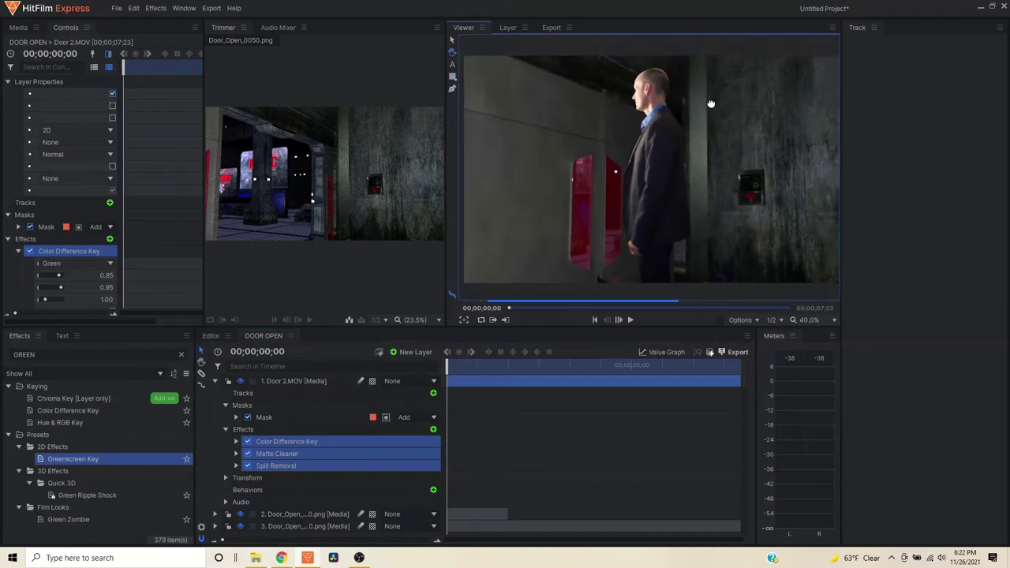
scroll(706, 107, "up", 3)
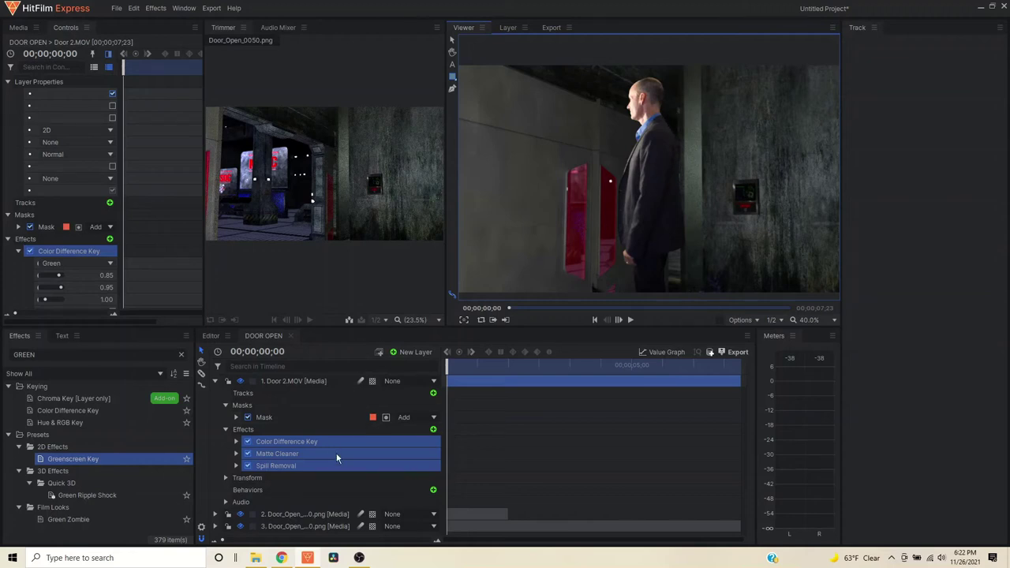
left_click_drag(272, 454, 235, 443)
left_click(236, 442)
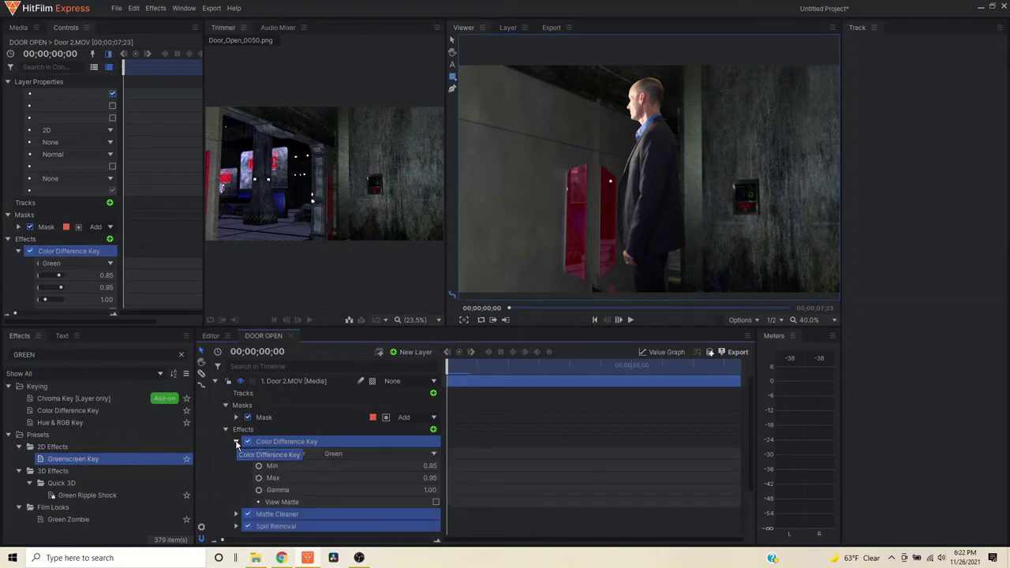
- Check the key's black-and-white matte, play the keyed shot, then expand Matte Cleaner
left_click(436, 502)
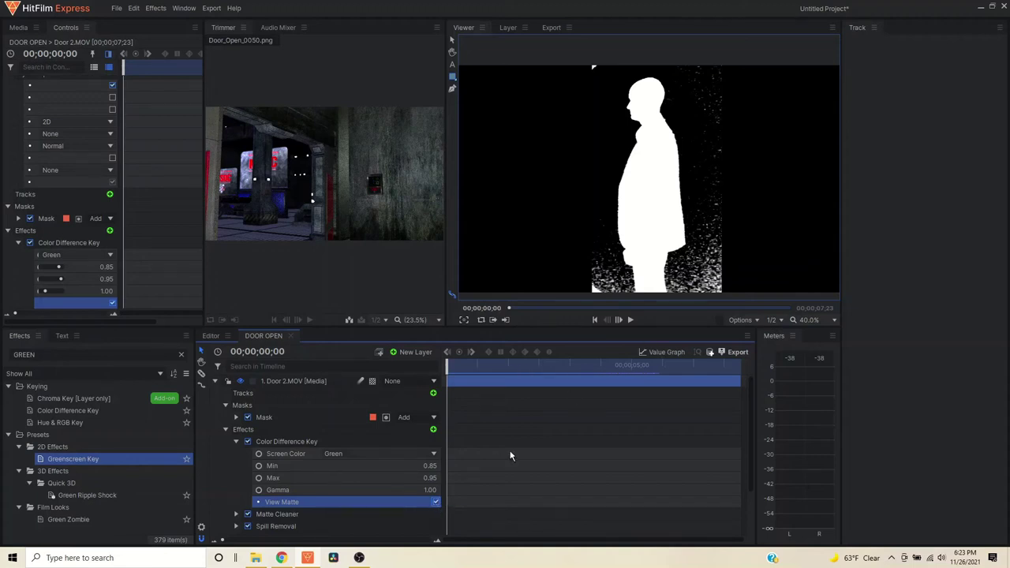
left_click(435, 503)
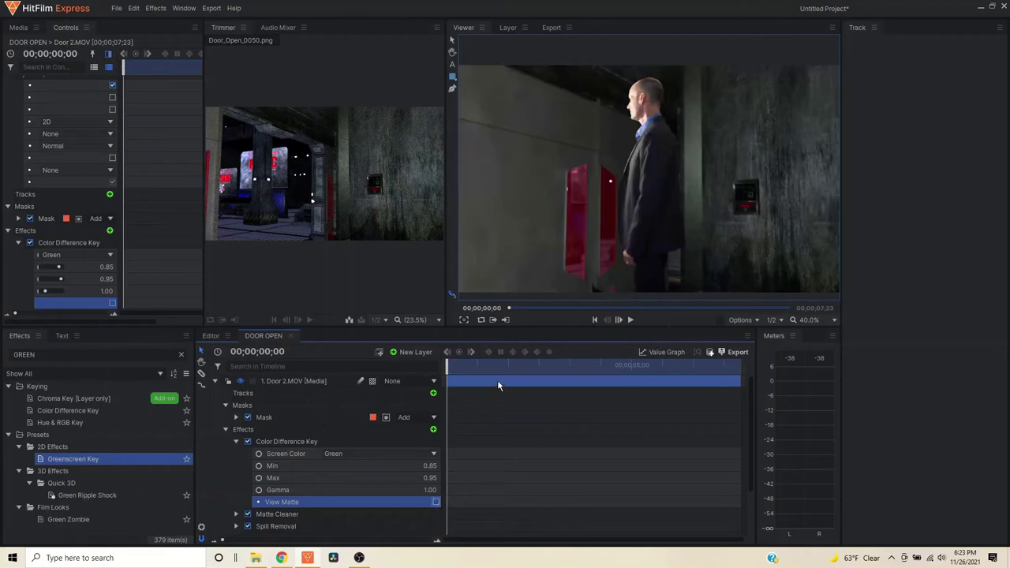
left_click(633, 318)
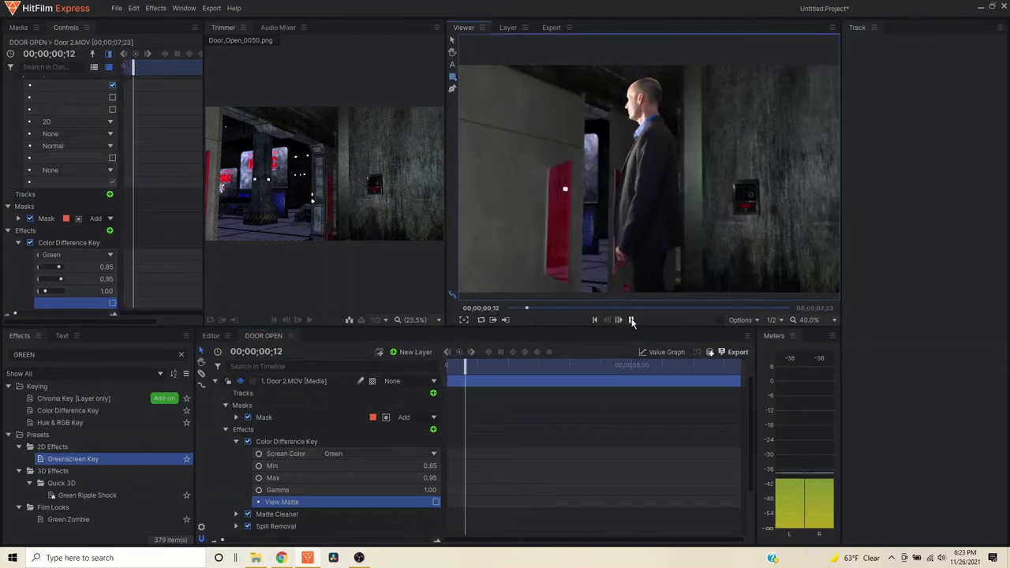
left_click(632, 320)
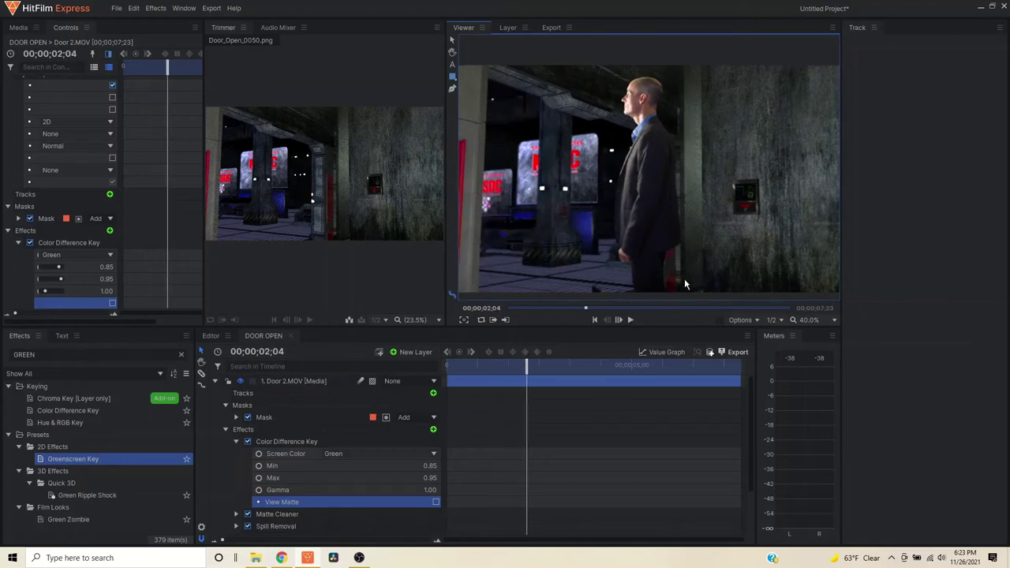
left_click_drag(524, 366, 444, 379)
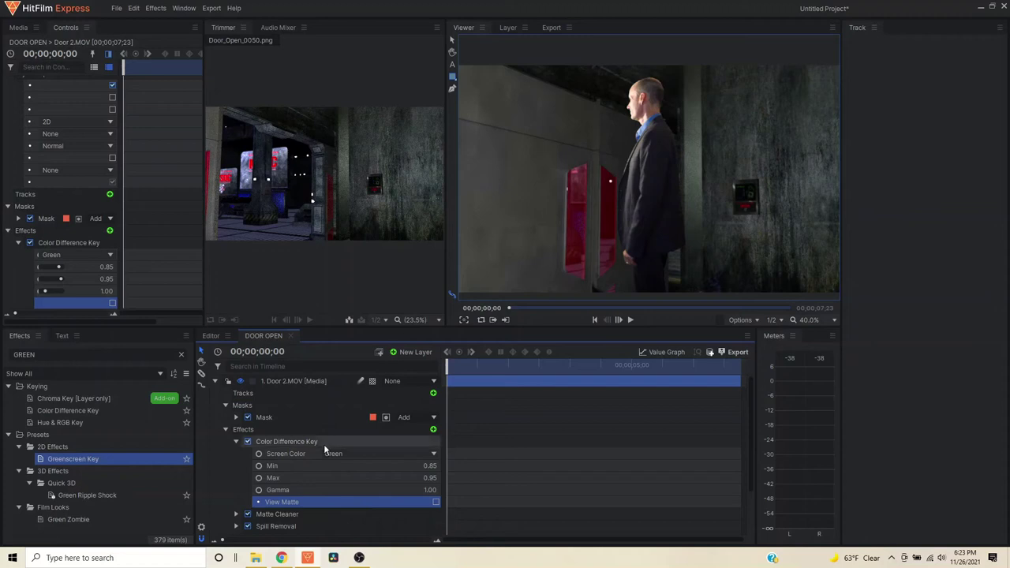
left_click(236, 443)
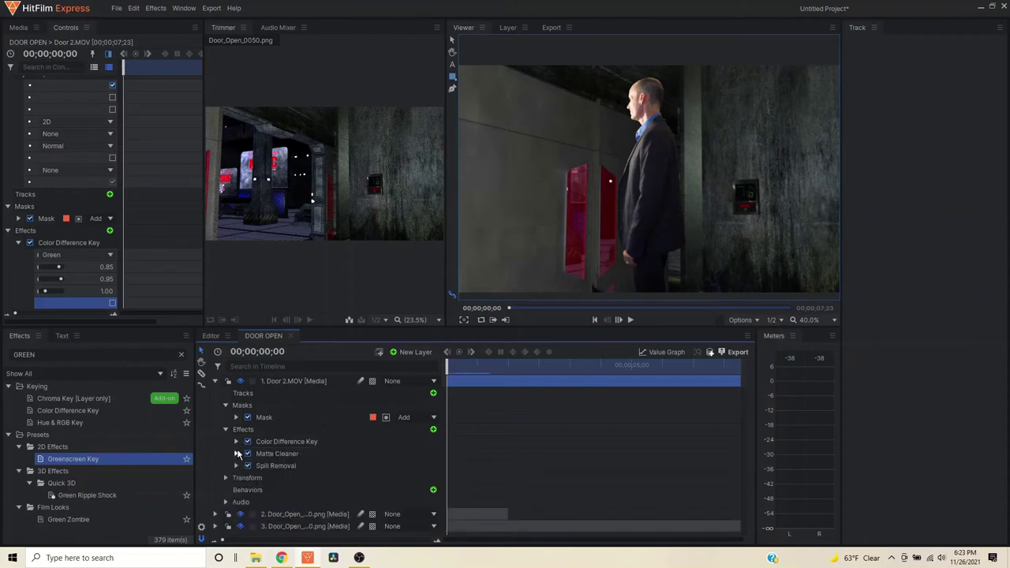
left_click(236, 454)
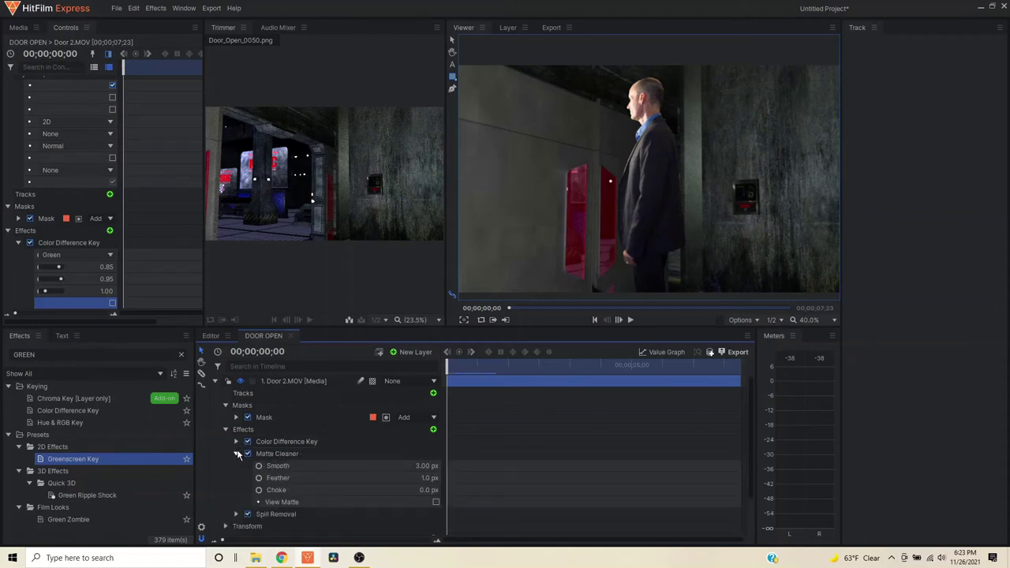
left_click(436, 502)
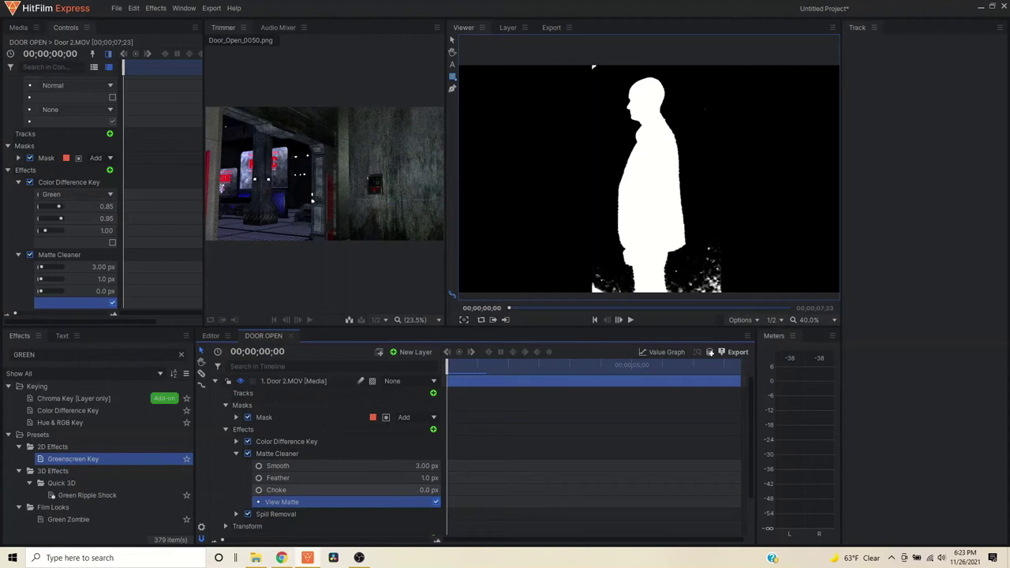
left_click_drag(424, 490, 442, 490)
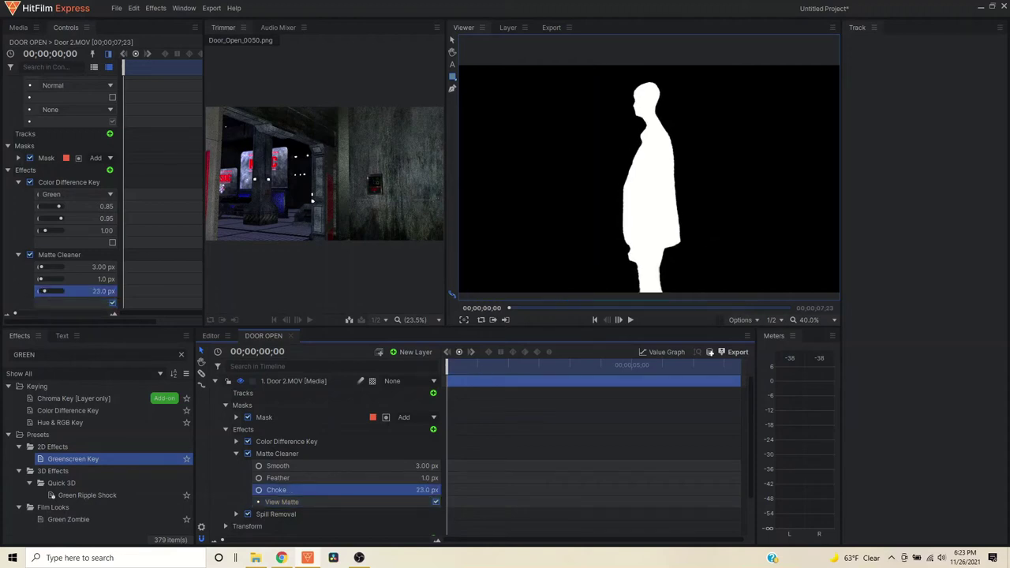
left_click_drag(442, 491, 427, 490)
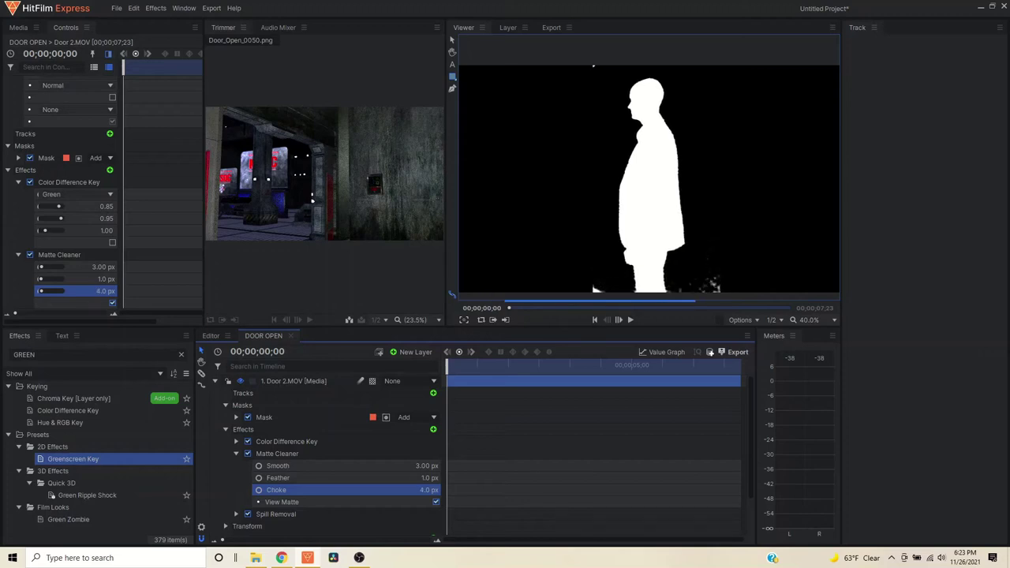
left_click(436, 502)
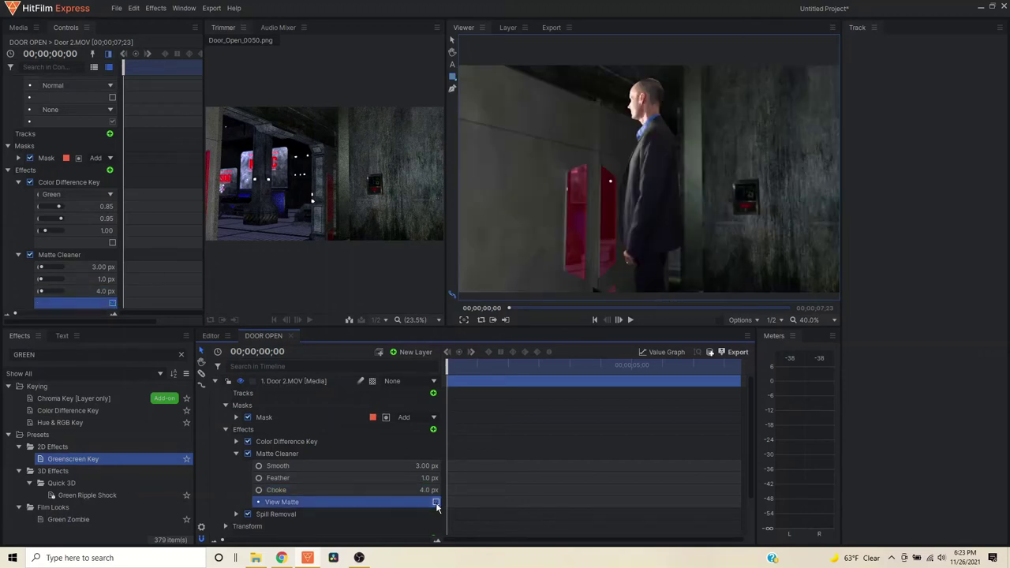
mouse_move(427, 491)
left_mouse_down()
mouse_move(438, 490)
mouse_move(423, 491)
left_mouse_up()
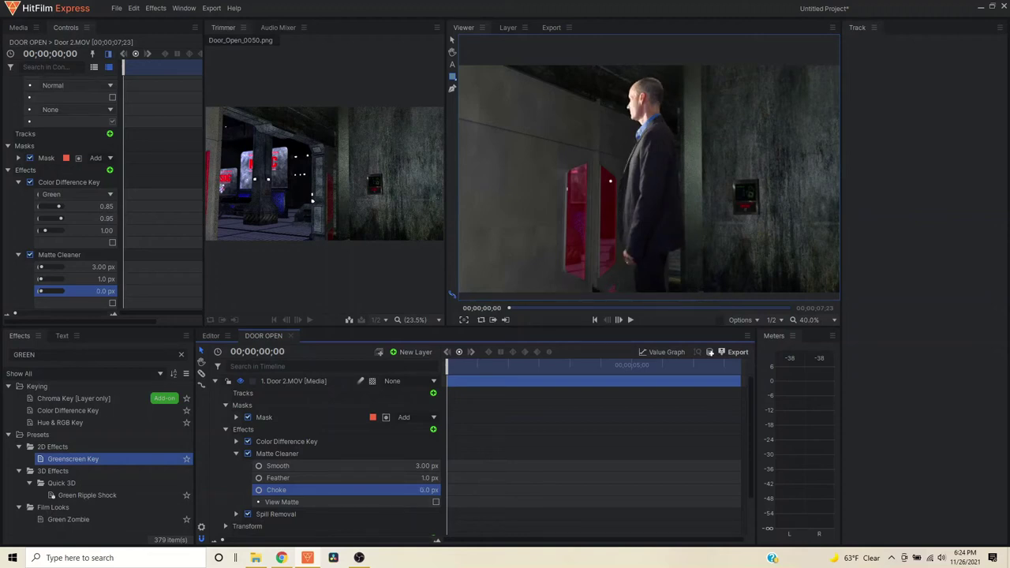
left_click(437, 502)
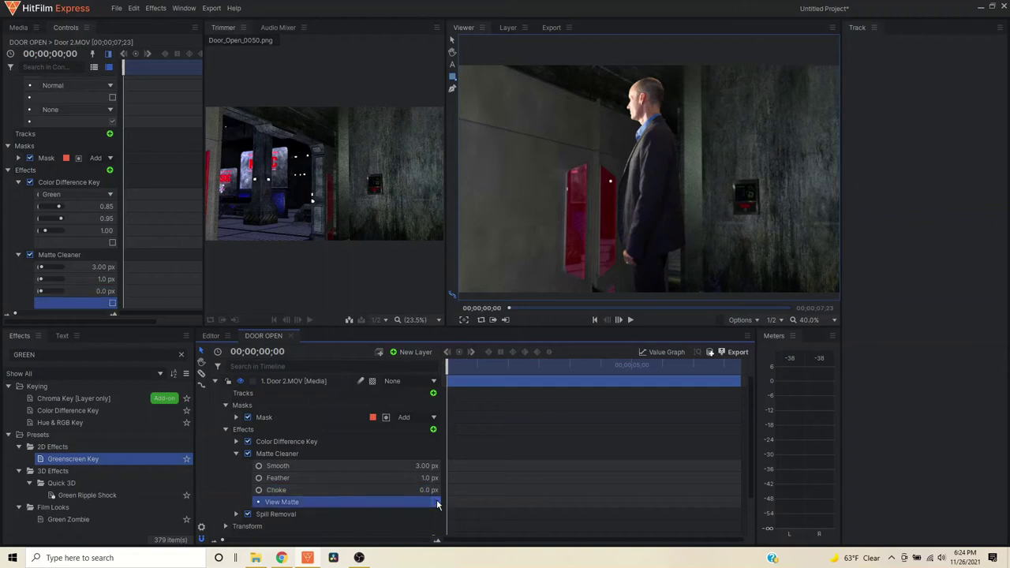
left_click(437, 503)
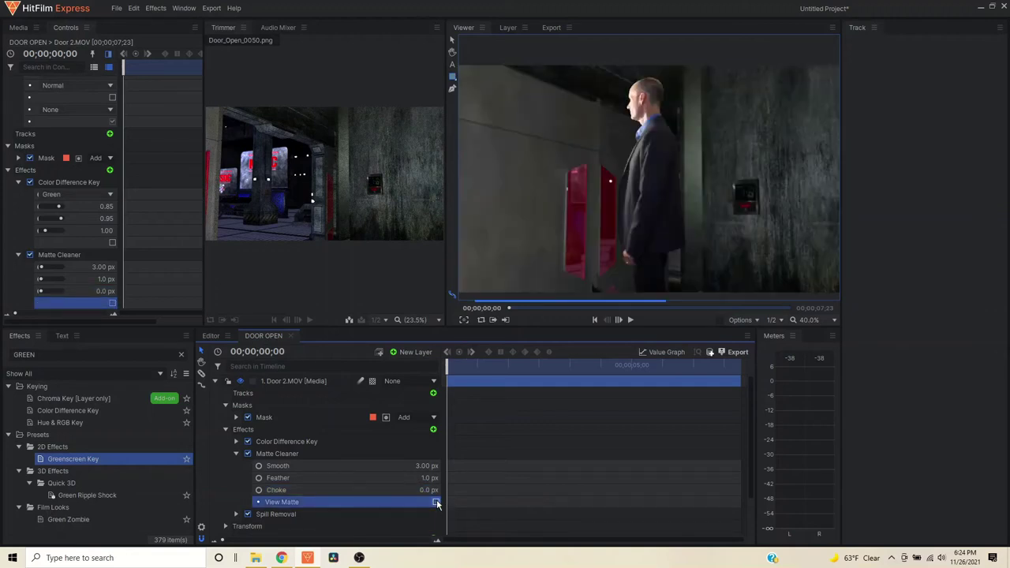
- Set Matte Cleaner Feather to 7.0 px, comparing the matte and colour views
left_click(436, 502)
mouse_move(429, 478)
left_mouse_down()
mouse_move(442, 479)
mouse_move(433, 479)
left_mouse_up()
left_click(437, 503)
scroll(697, 86, "up", 2)
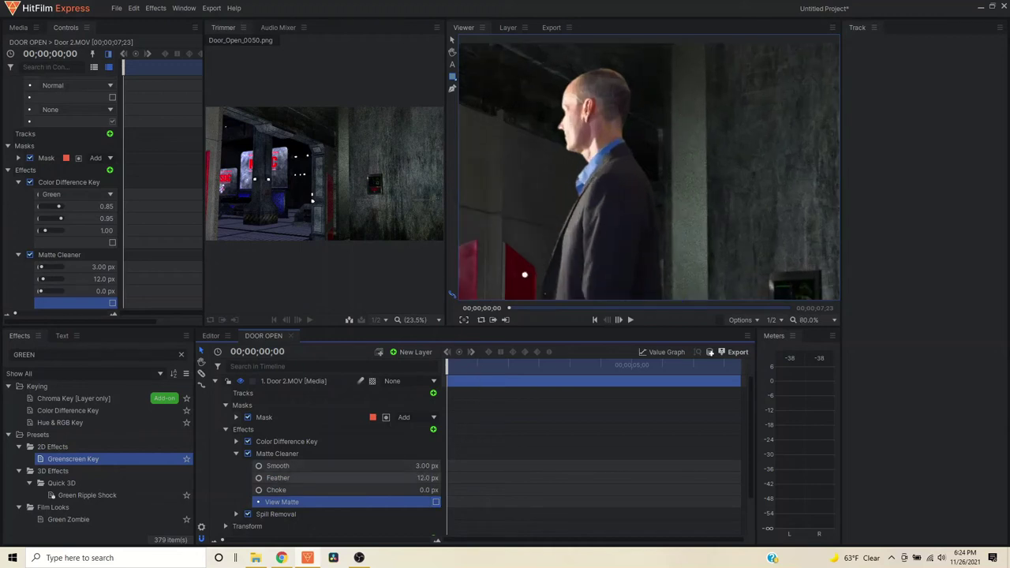
mouse_move(424, 479)
left_mouse_down()
mouse_move(437, 478)
mouse_move(413, 478)
left_mouse_up()
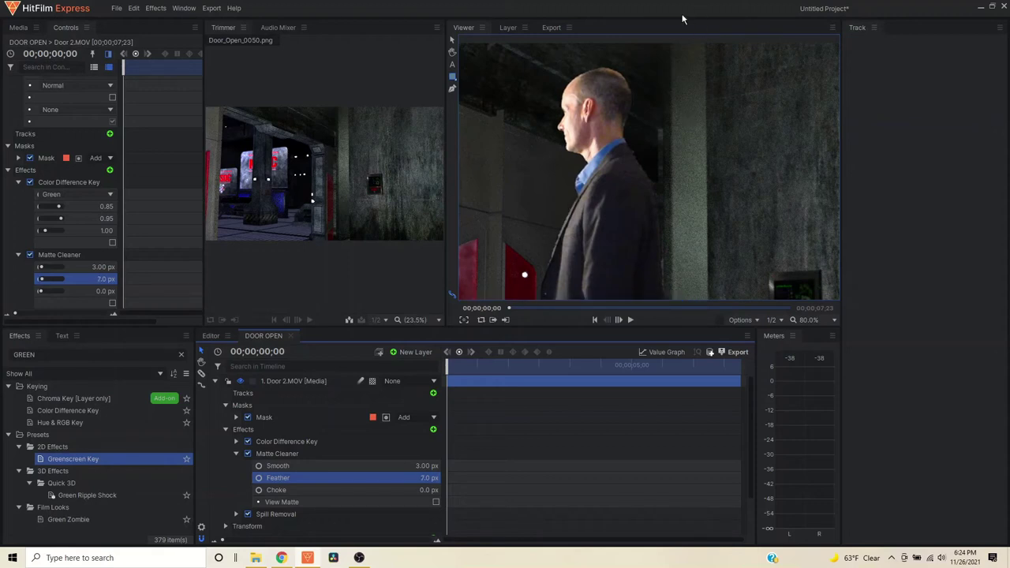
- Set Matte Cleaner Smooth to 11.00 px while zooming in on the actor's edges
scroll(631, 66, "up", 4)
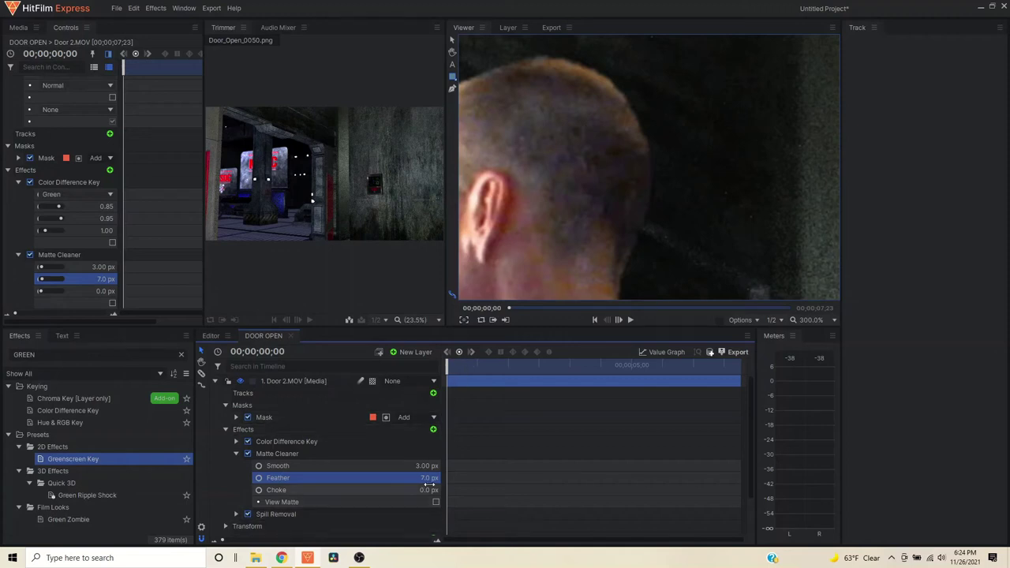
left_click_drag(425, 466, 442, 466)
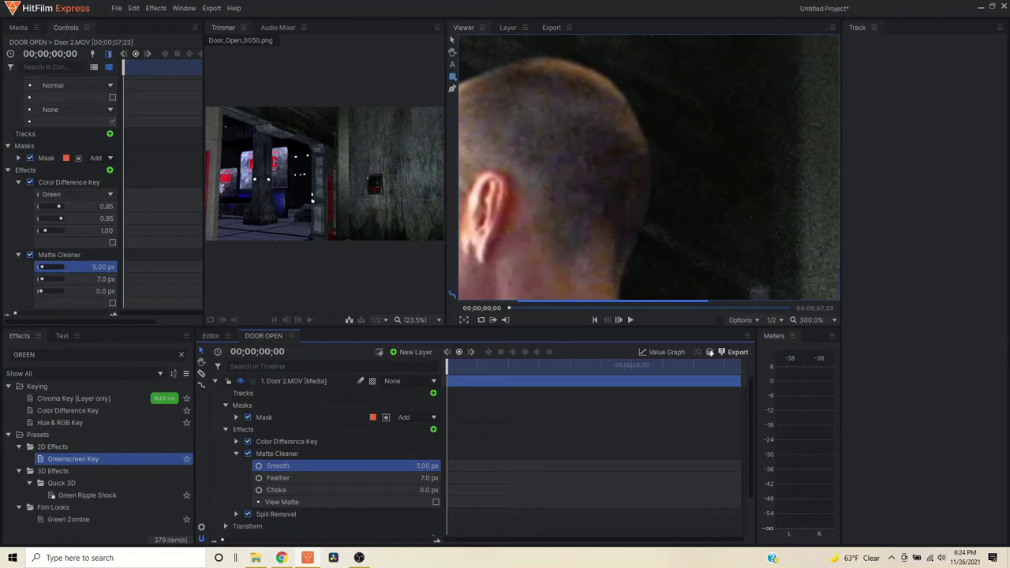
scroll(576, 228, "down", 1)
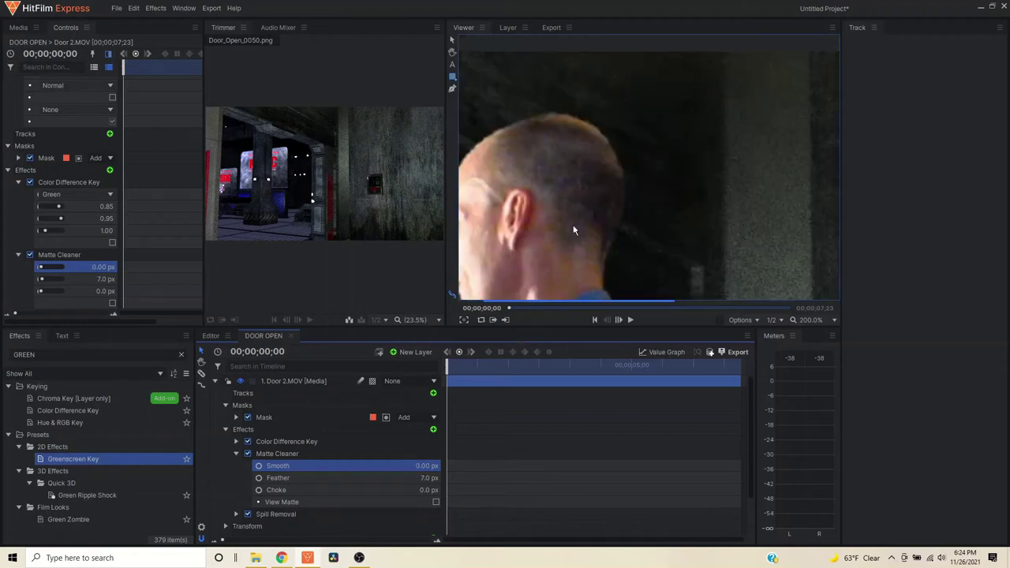
left_click(630, 321)
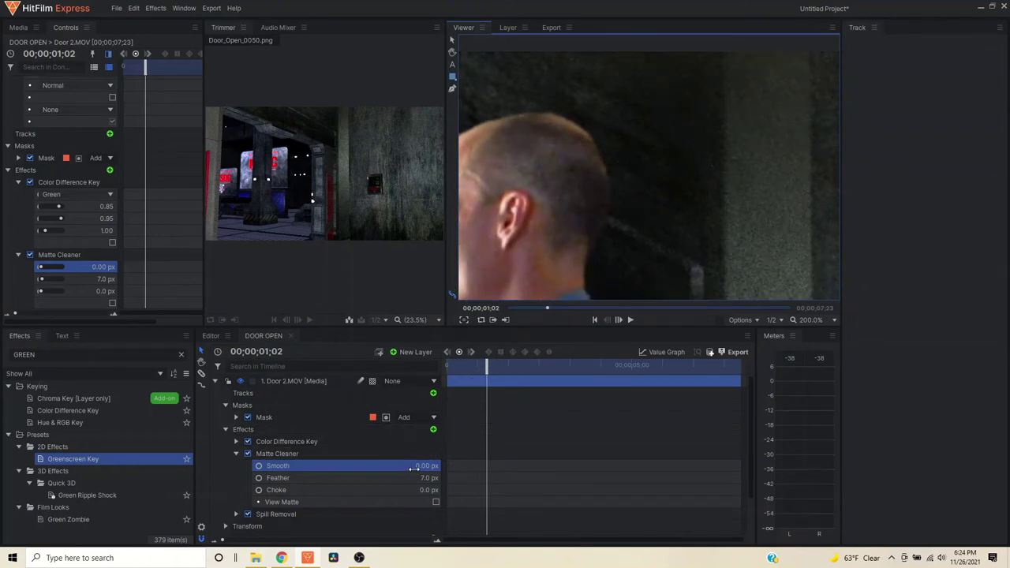
mouse_move(419, 465)
left_mouse_down()
mouse_move(517, 466)
mouse_move(419, 466)
mouse_move(435, 466)
left_mouse_up()
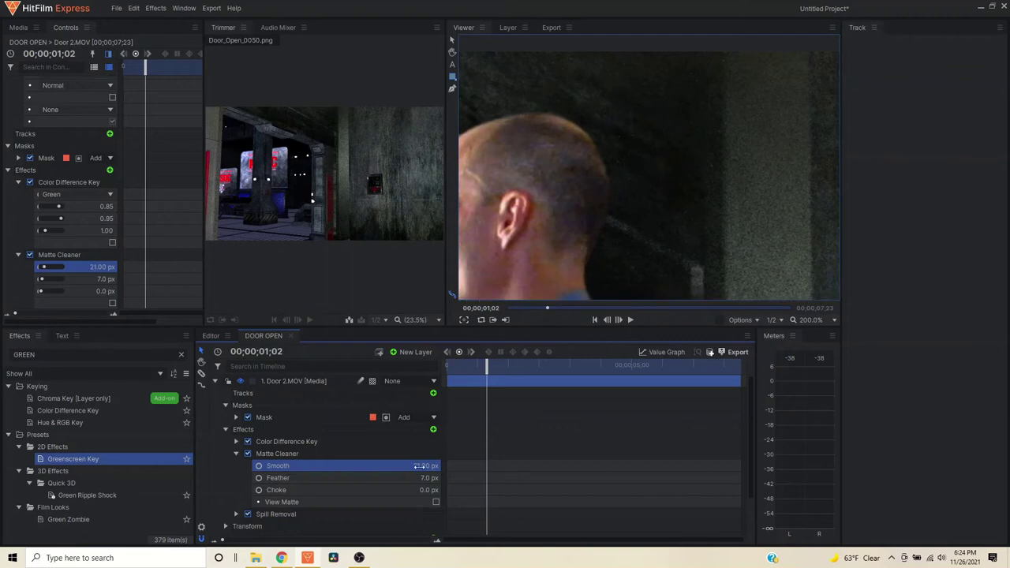
scroll(552, 213, "down", 2)
scroll(553, 212, "down", 1)
middle_click_drag(574, 195, 629, 80)
scroll(534, 134, "up", 3)
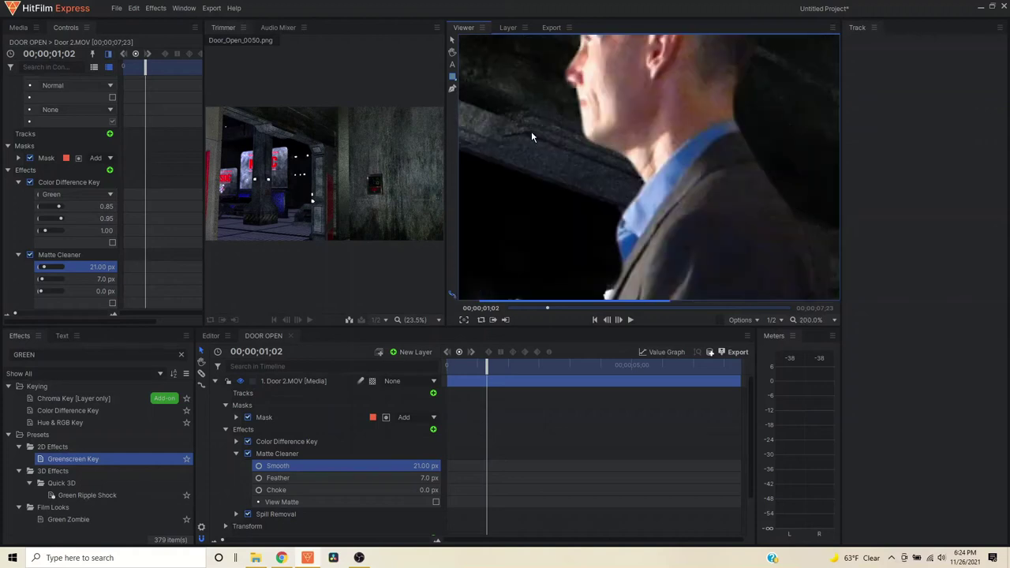
middle_click_drag(561, 106, 541, 153)
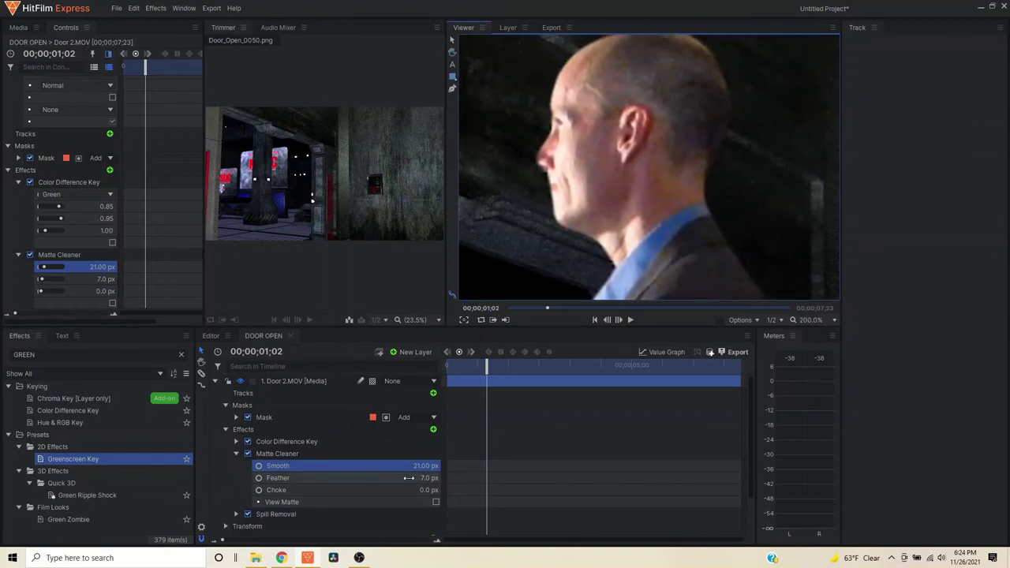
left_click_drag(423, 466, 382, 465)
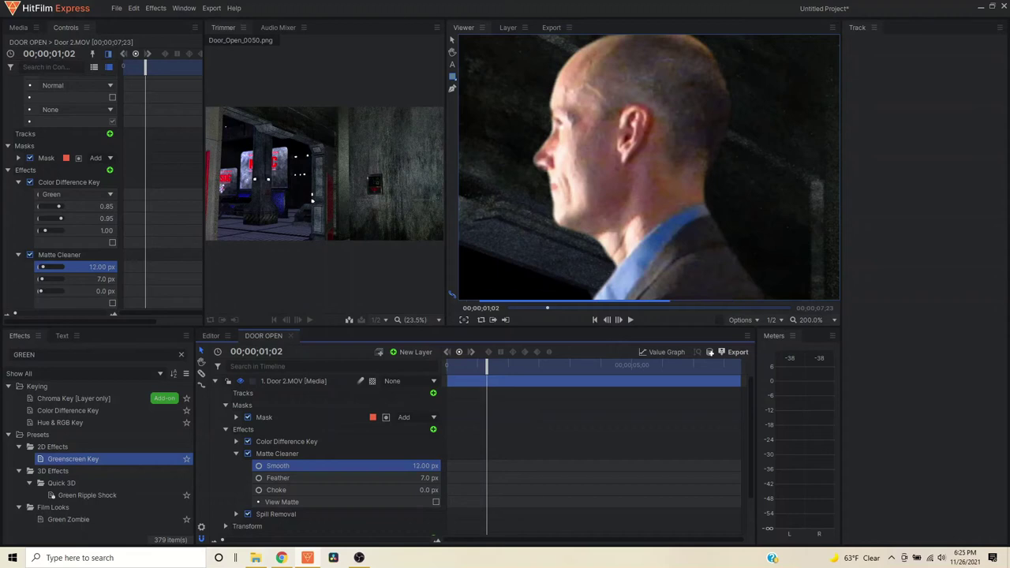
scroll(590, 163, "down", 3)
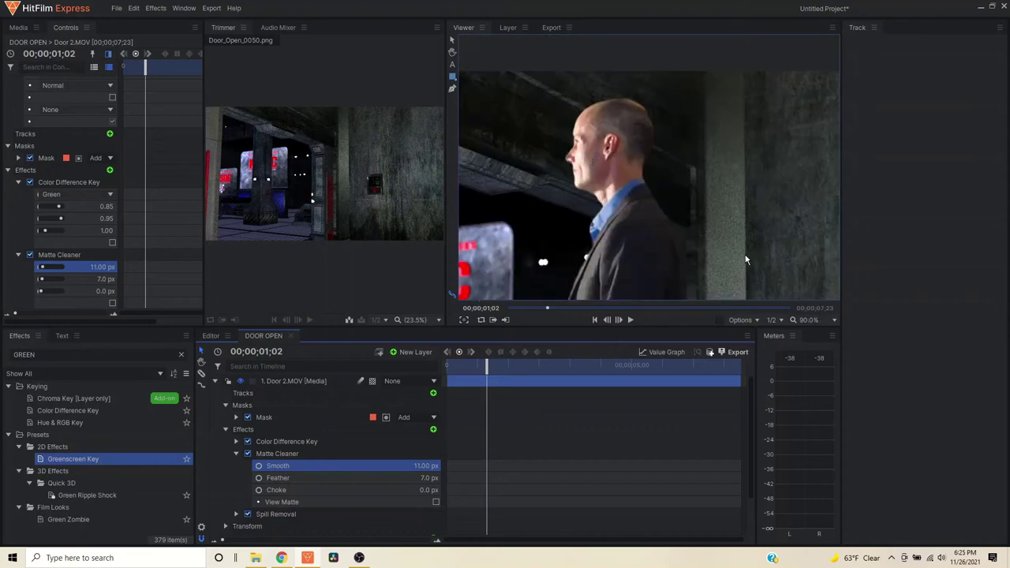
- Set the Viewer to 100%, widen the preview, and play the keyed shot
left_click(809, 320)
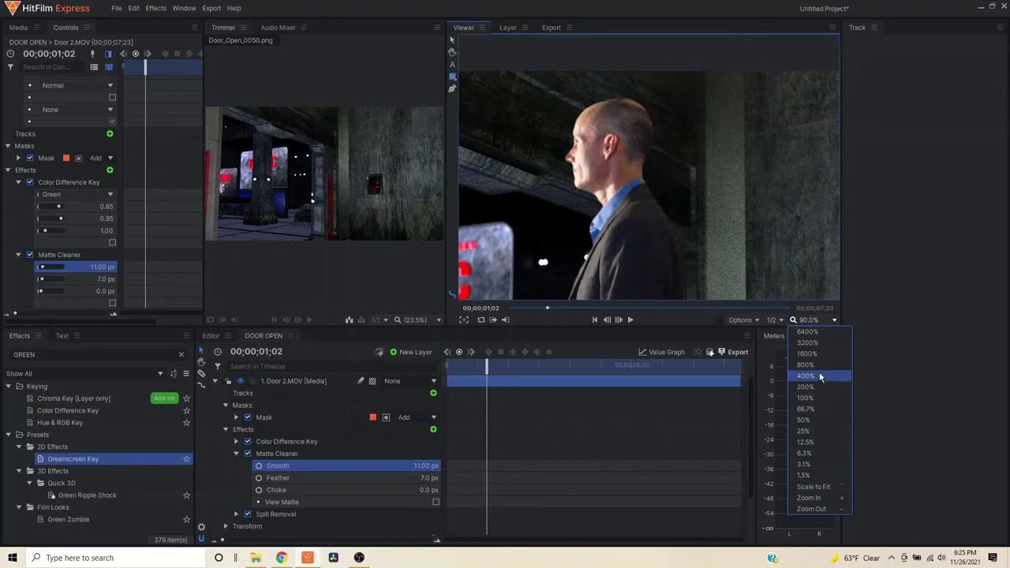
left_click(805, 398)
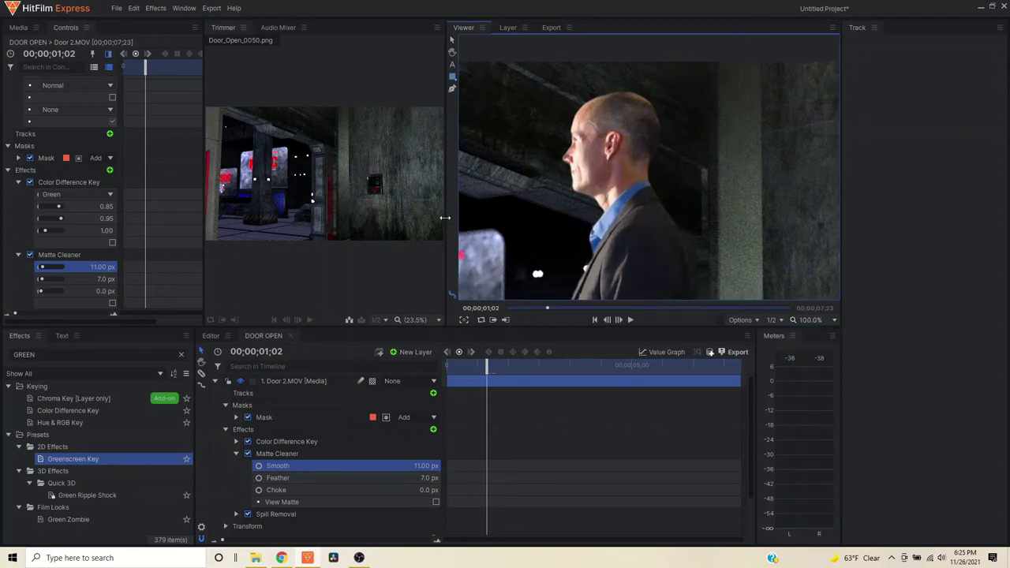
left_click_drag(445, 217, 394, 217)
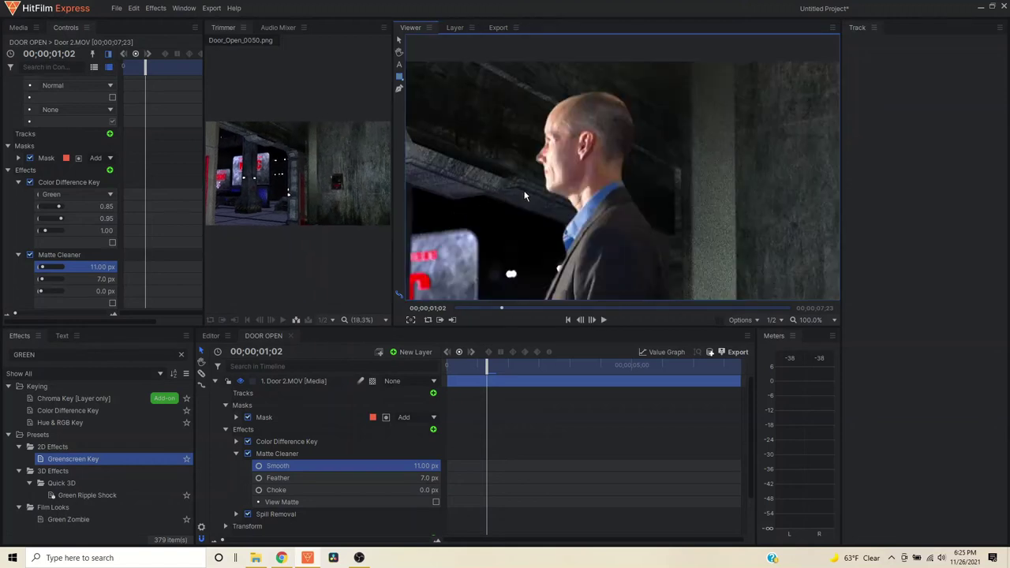
left_click_drag(486, 365, 414, 370)
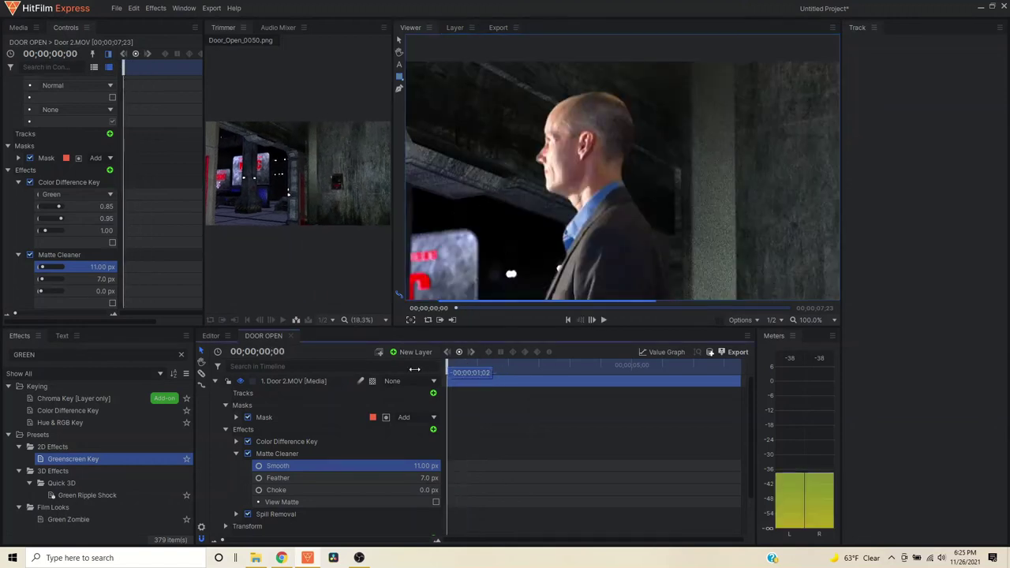
left_click(603, 320)
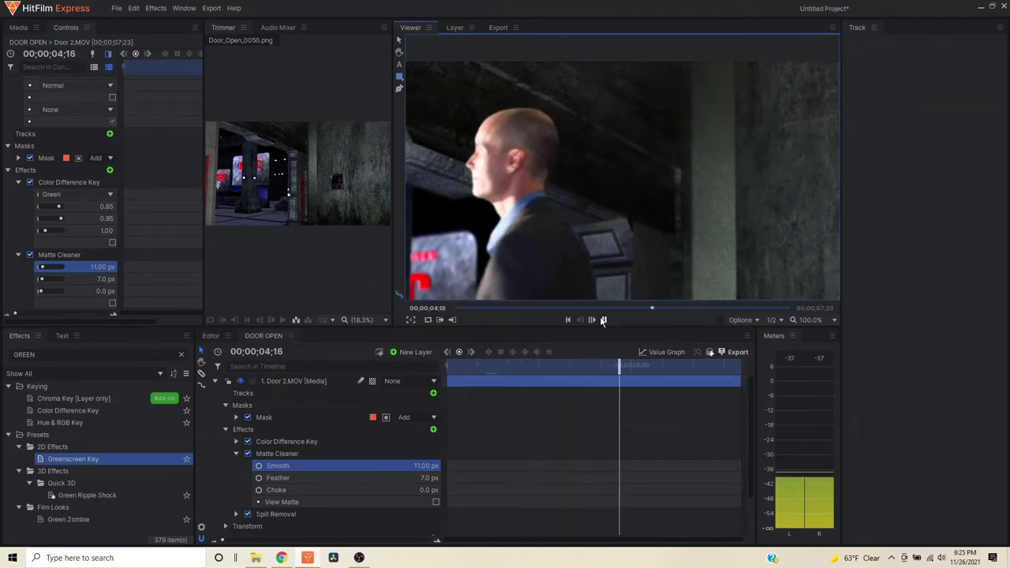
left_click(603, 320)
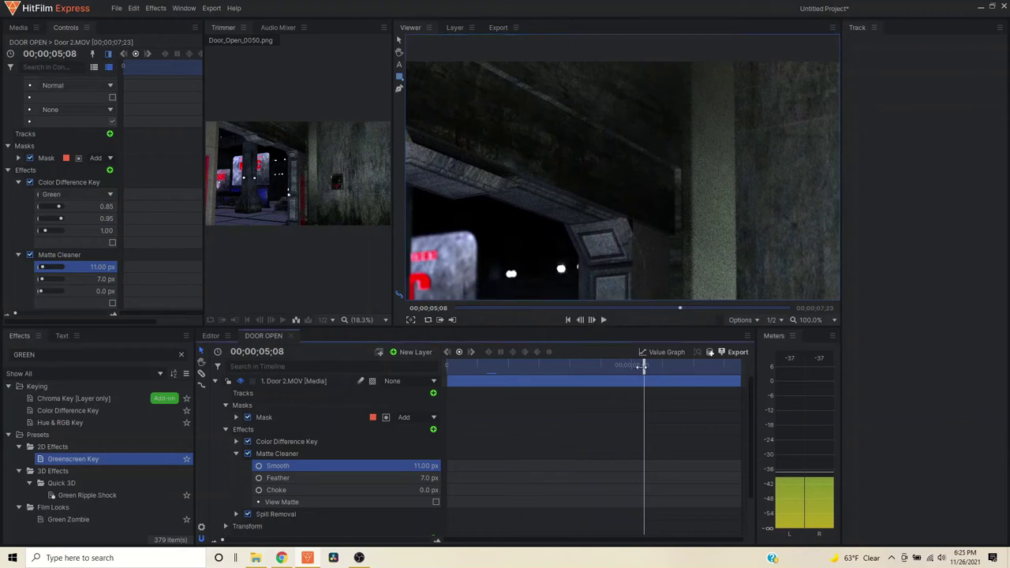
left_click_drag(644, 366, 448, 366)
- Check Matte Cleaner's black-and-white matte, then return to the colour footage
scroll(519, 184, "down", 4)
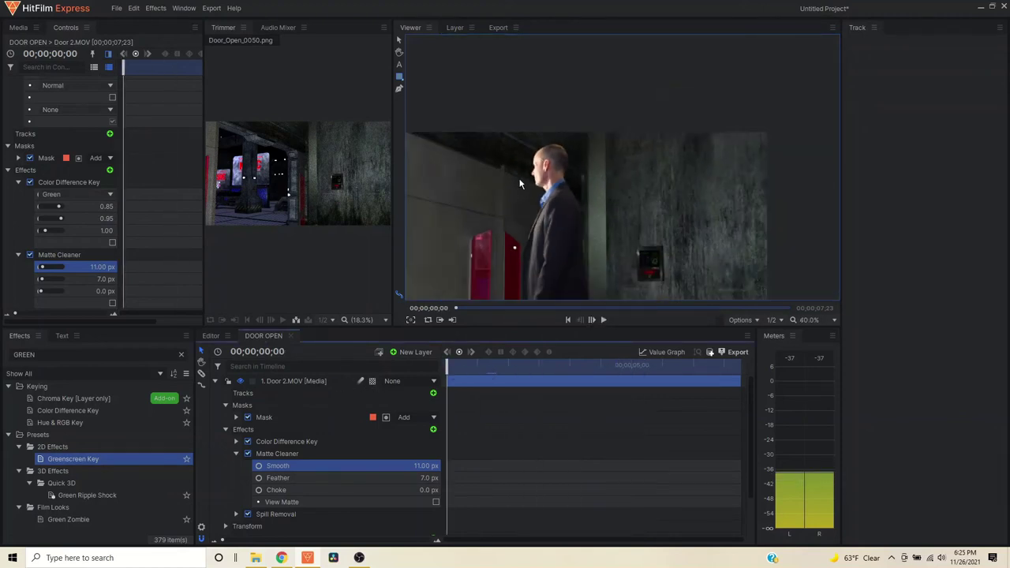
scroll(520, 184, "down", 2)
scroll(520, 181, "up", 3)
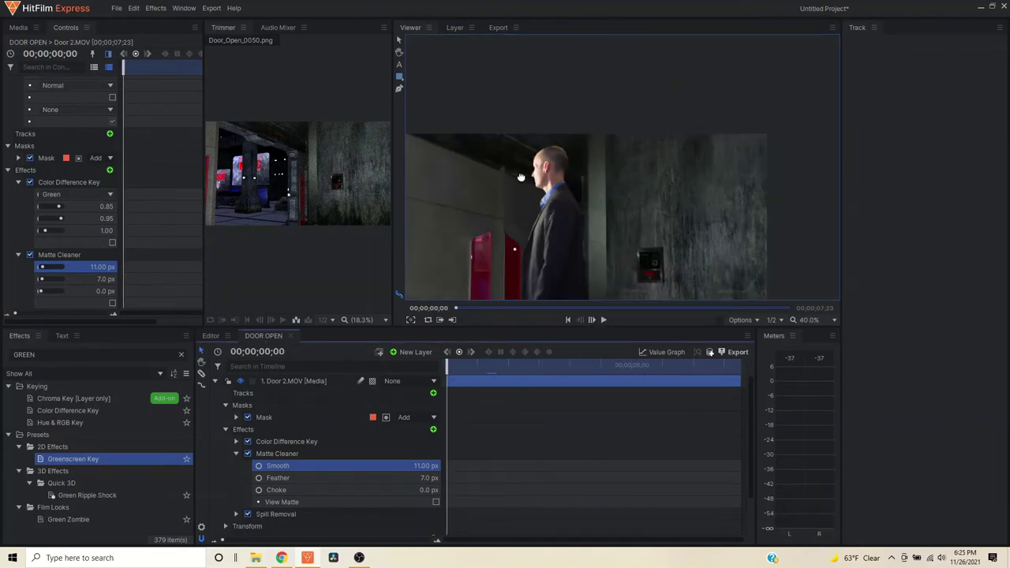
middle_click_drag(521, 178, 572, 115)
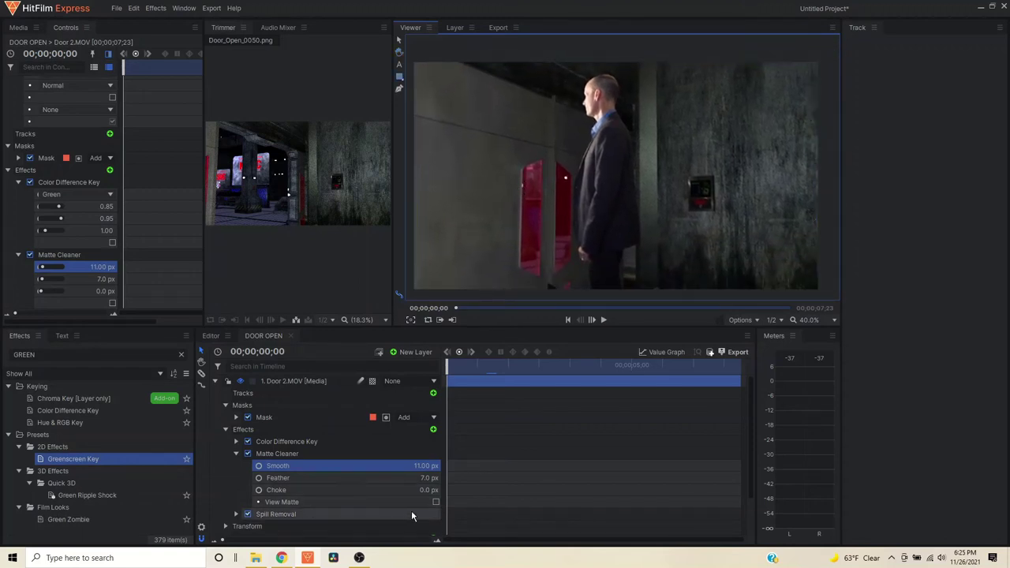
left_click(436, 502)
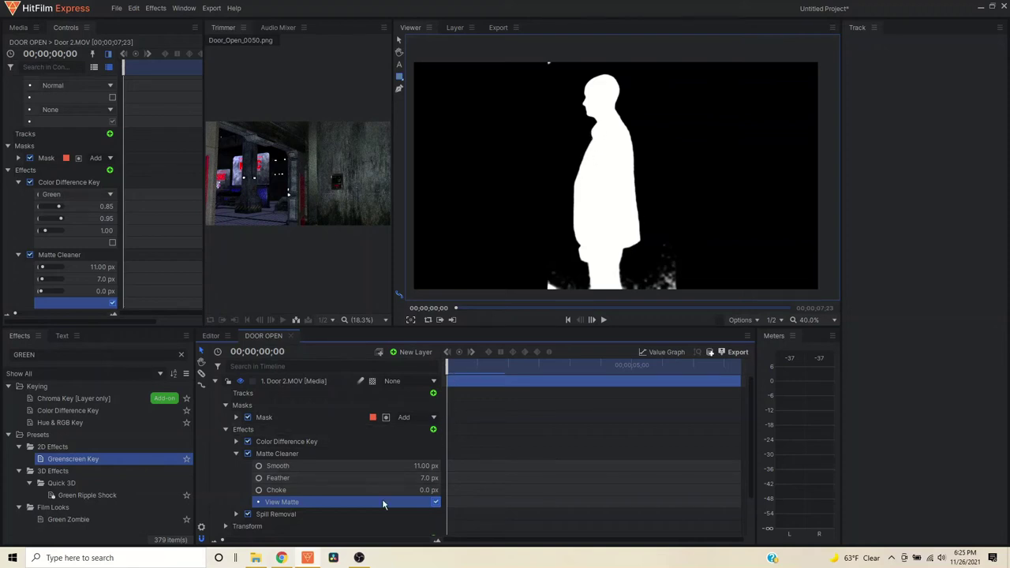
left_click(436, 503)
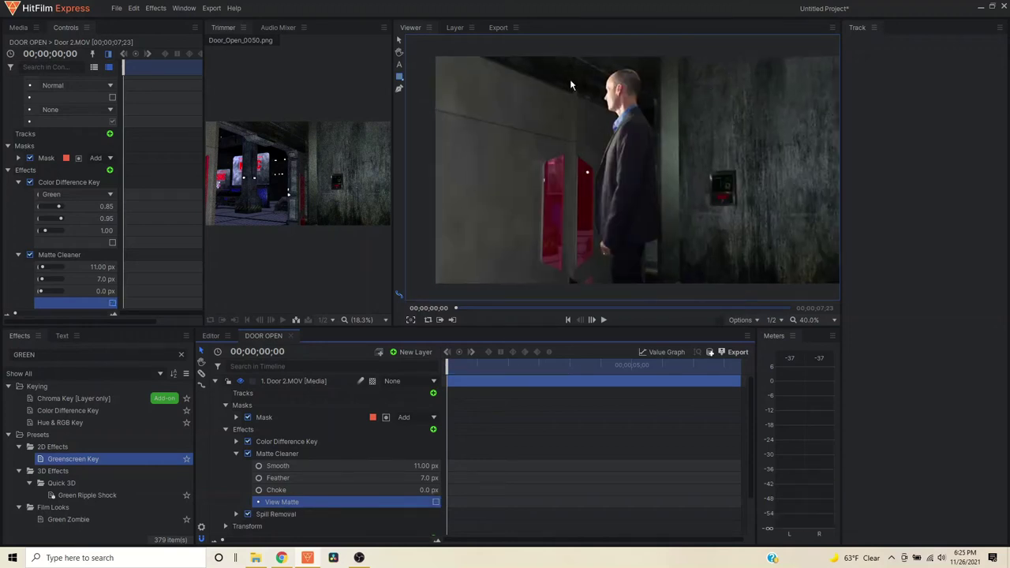
left_click(603, 321)
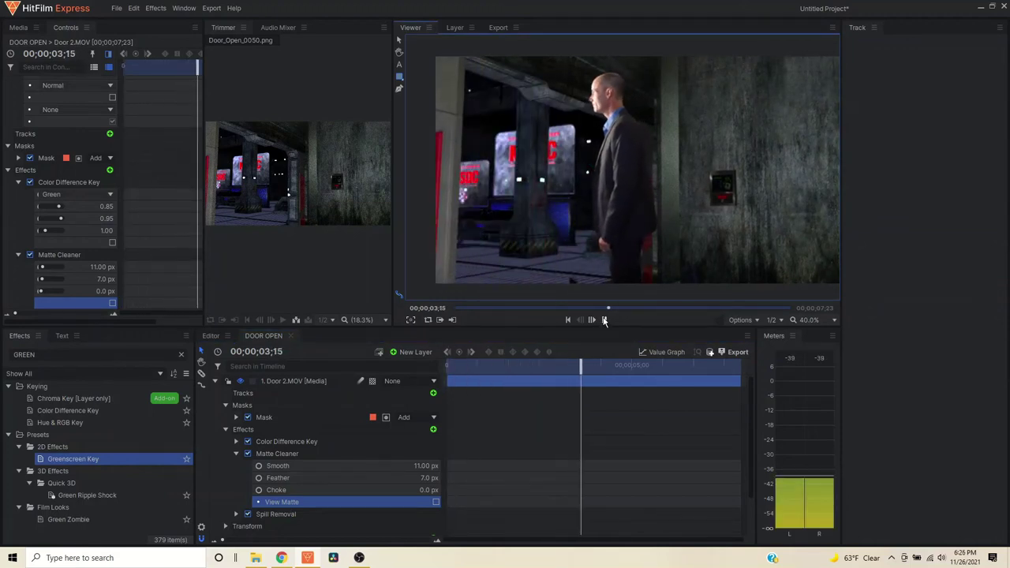
left_click(604, 320)
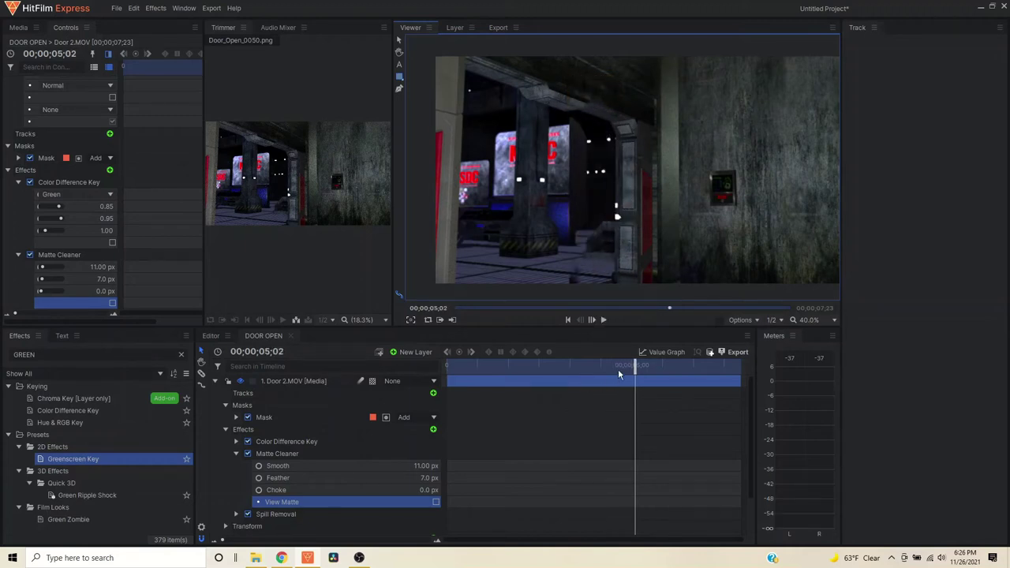
mouse_move(636, 369)
left_mouse_down()
mouse_move(616, 367)
mouse_move(624, 368)
left_mouse_up()
left_click(285, 421)
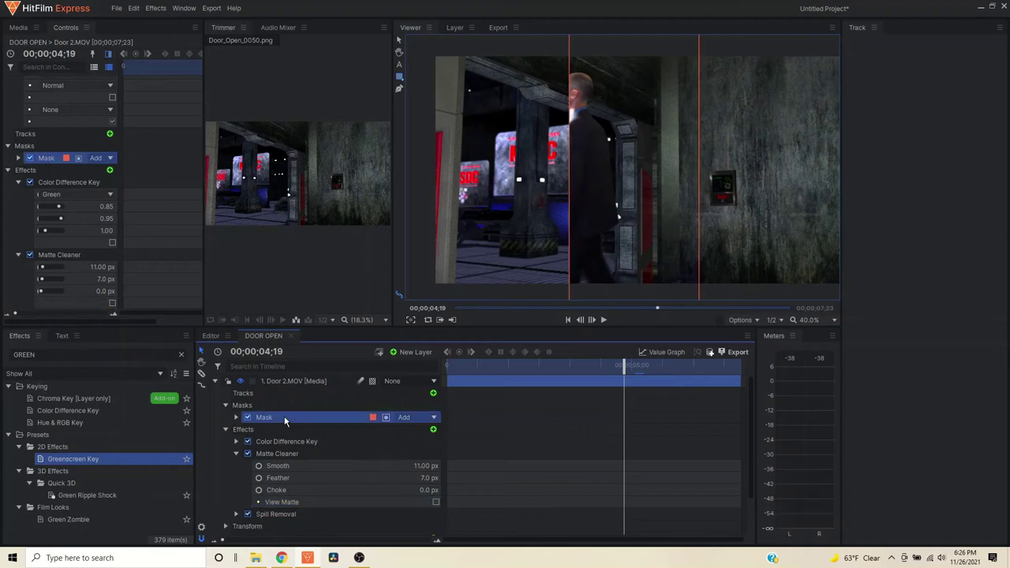
scroll(587, 131, "down", 1)
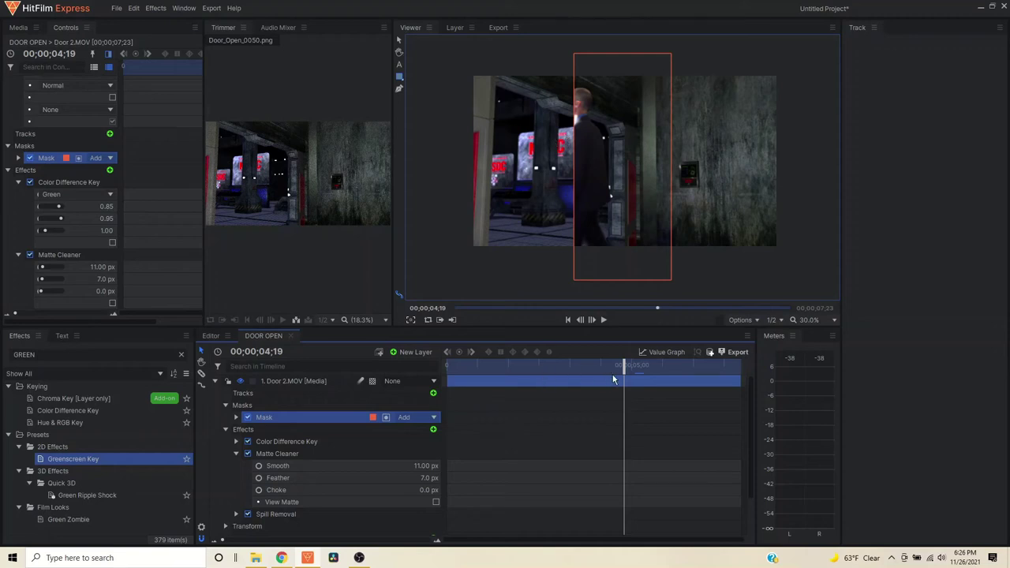
left_click_drag(625, 369, 596, 365)
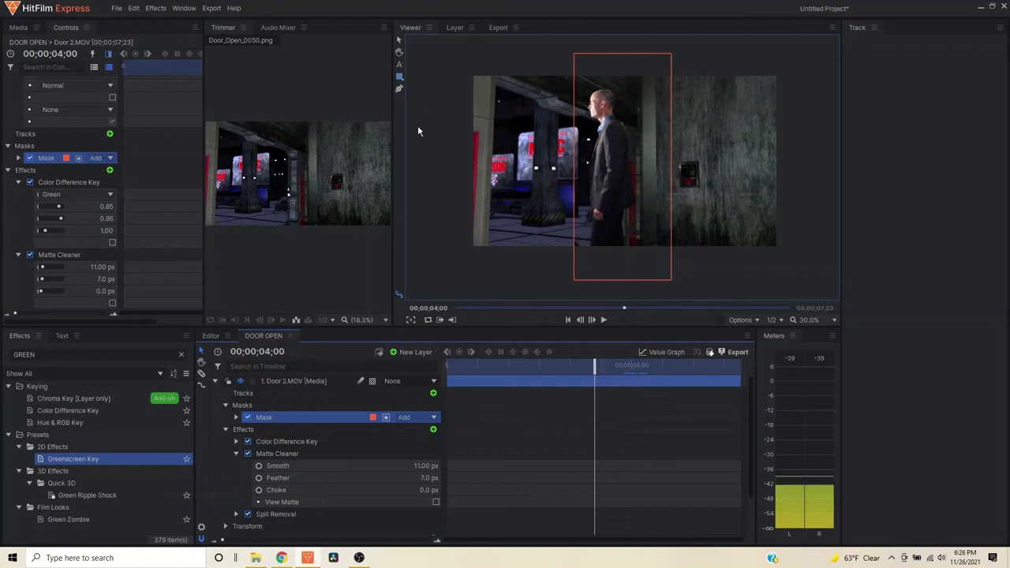
left_click(299, 382)
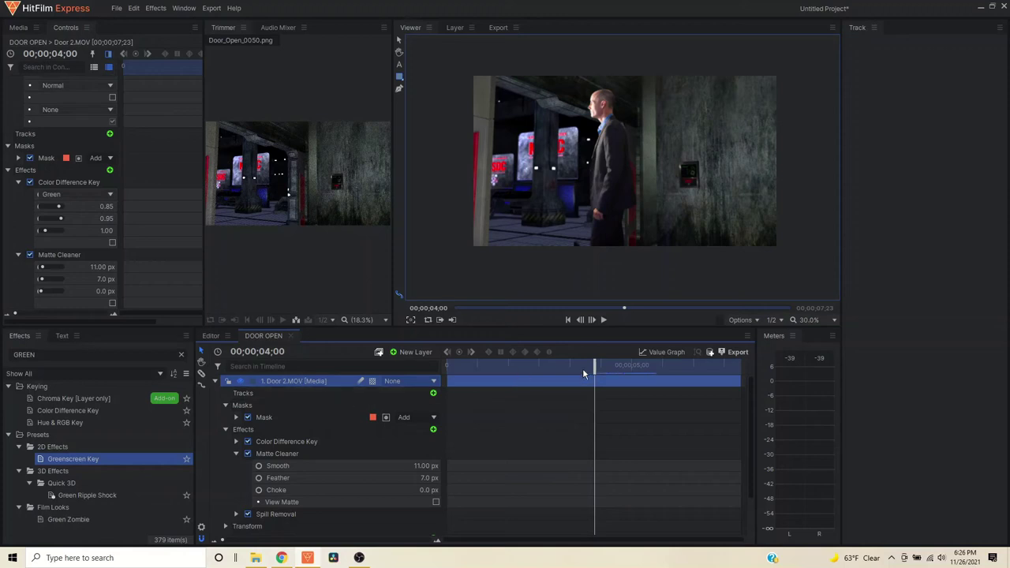
left_click_drag(596, 361, 447, 363)
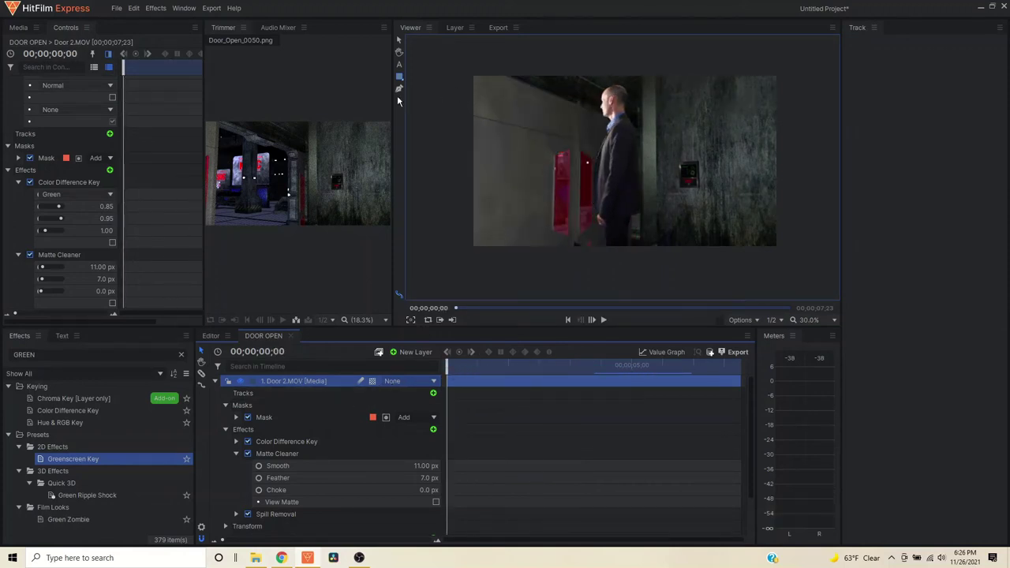
- Move the actor layer slightly lower and to the left with the Selection tool
left_click(400, 40)
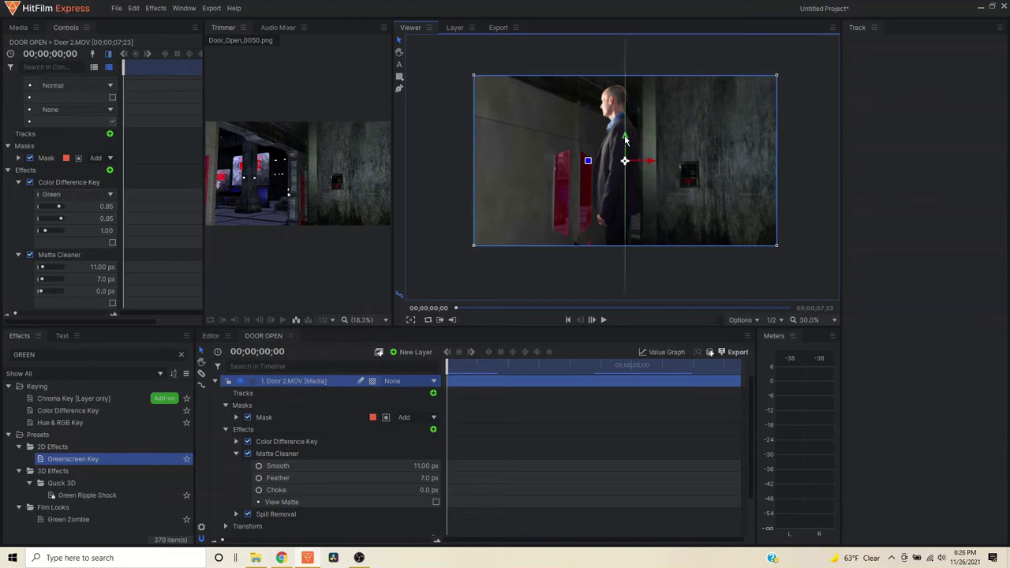
left_click_drag(625, 139, 616, 161)
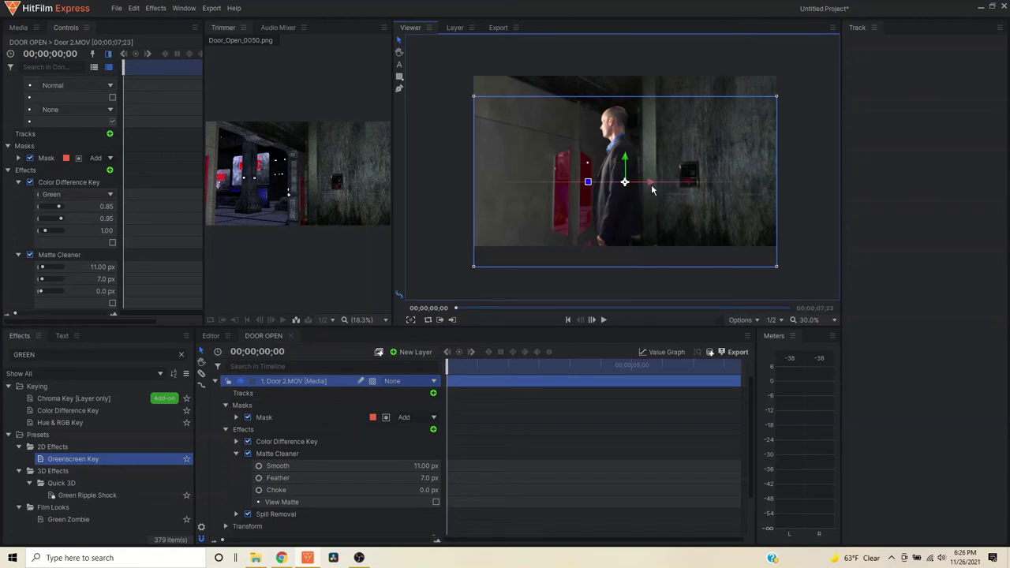
left_click_drag(651, 184, 628, 163)
- Play the composite, nudge the actor down a little more, and scrub through his walk
left_click(604, 320)
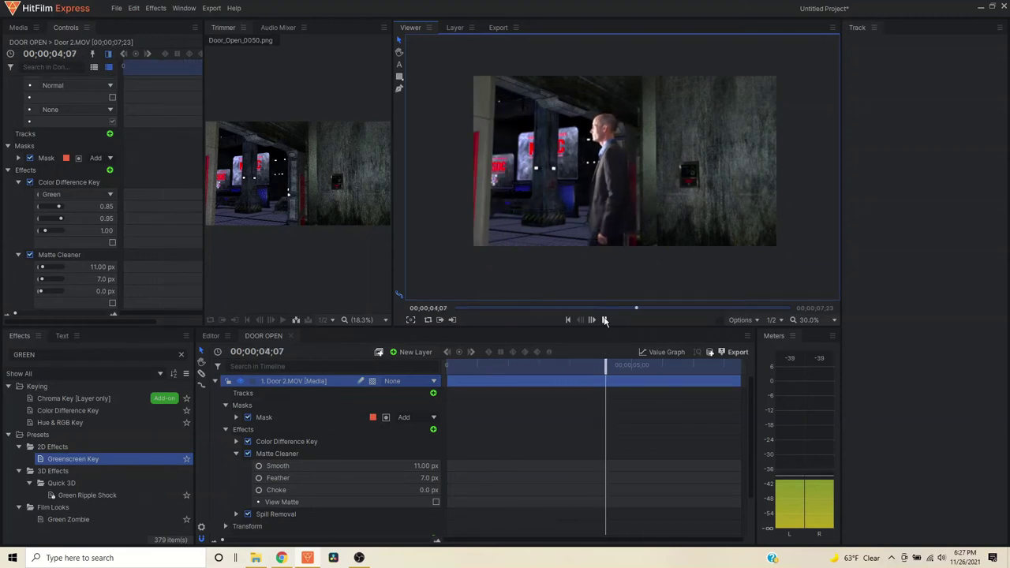
left_click(605, 319)
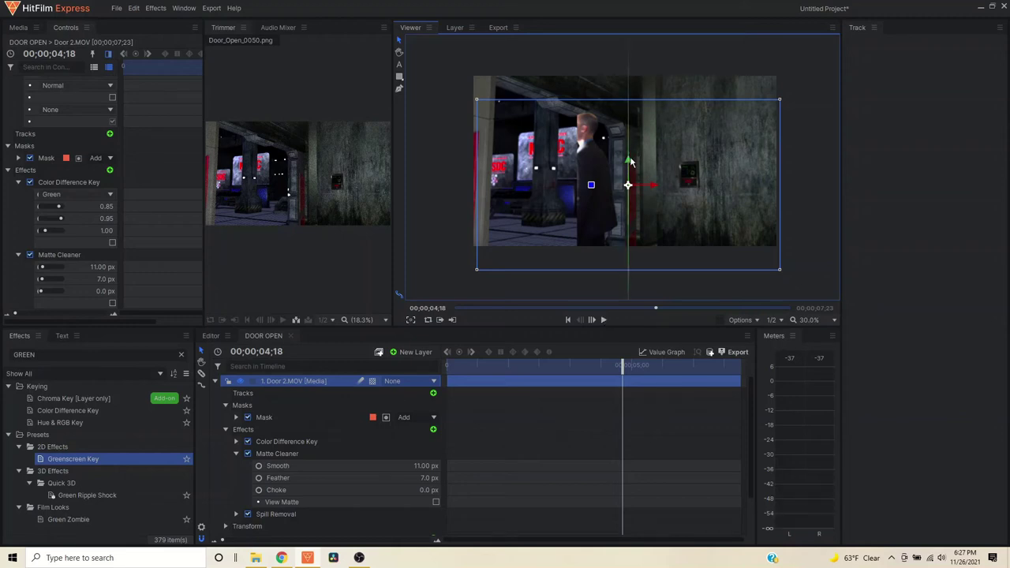
left_click_drag(629, 162, 629, 168)
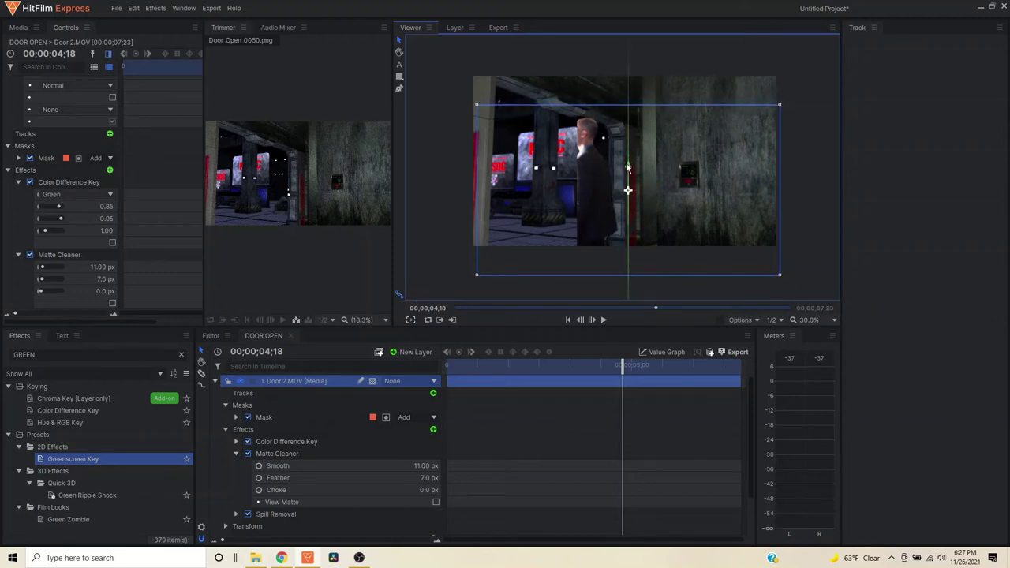
mouse_move(623, 365)
left_mouse_down()
mouse_move(488, 364)
mouse_move(431, 393)
mouse_move(483, 367)
mouse_move(620, 354)
mouse_move(450, 370)
mouse_move(463, 368)
mouse_move(631, 365)
mouse_move(619, 372)
left_mouse_up()
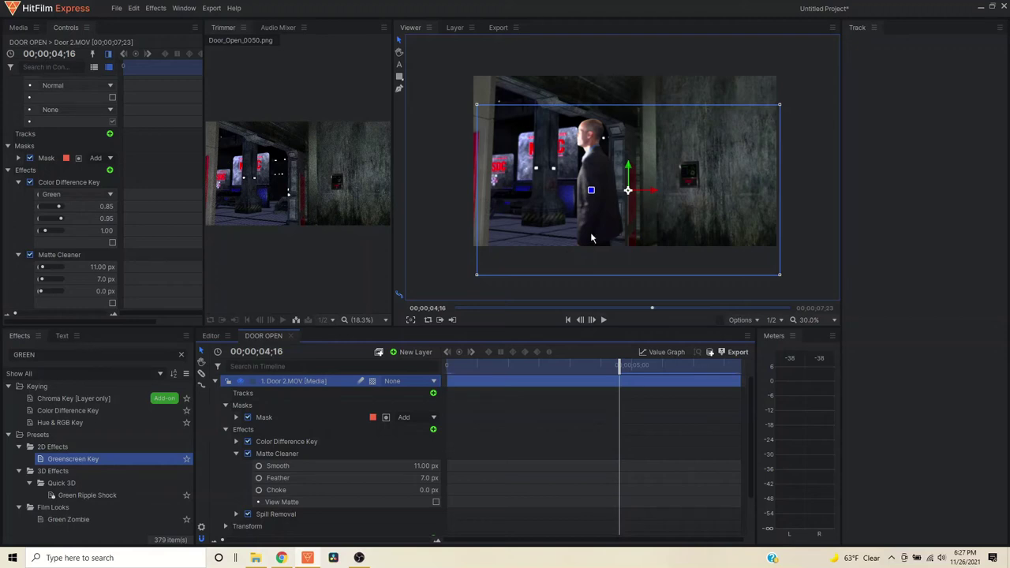
left_click_drag(618, 366, 663, 368)
left_click_drag(665, 366, 612, 392)
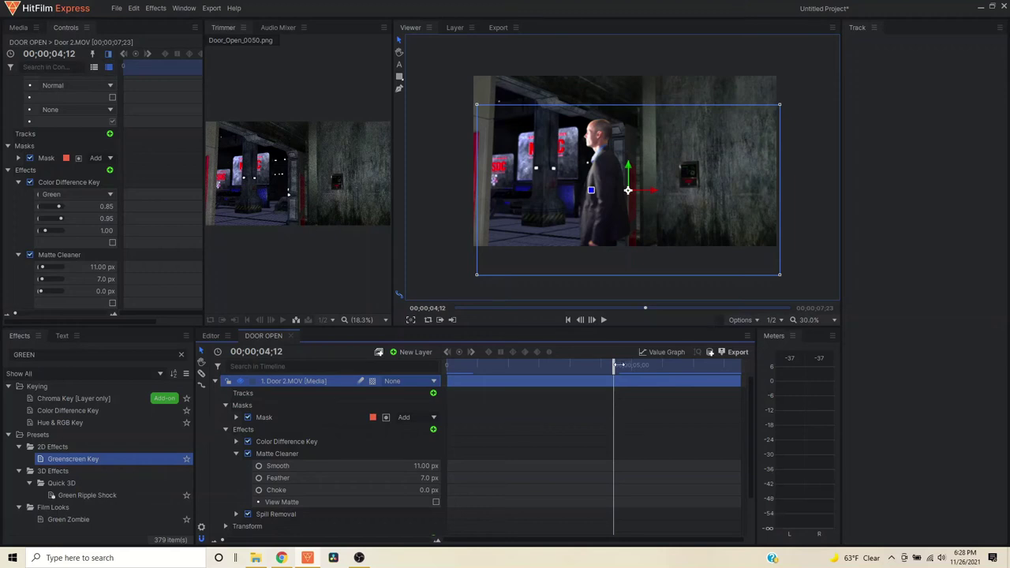
left_click_drag(619, 364, 447, 366)
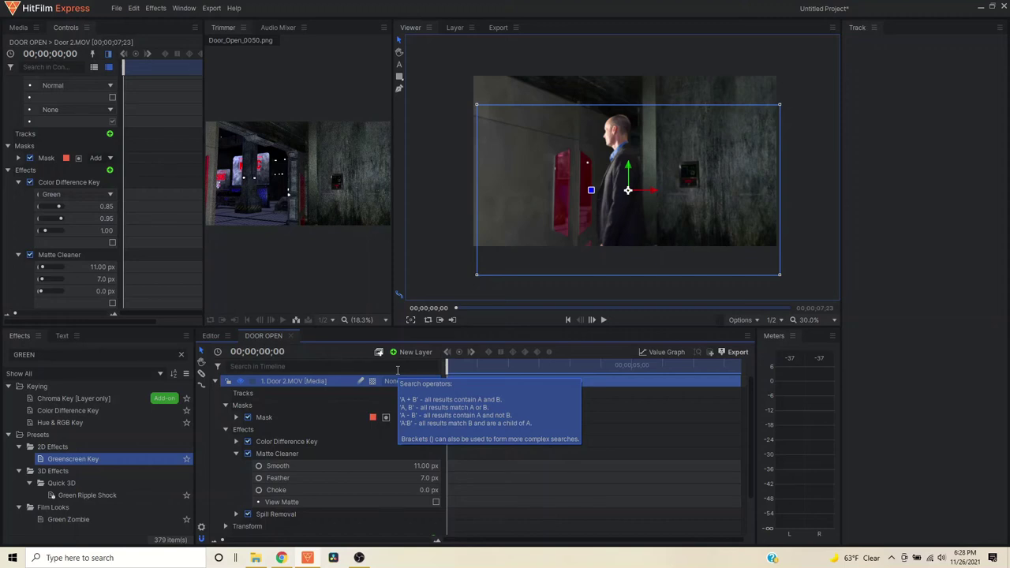
- Re-expand Door 2.MOV and open its Audio group to show Level at 0.0 dB
scroll(645, 191, "up", 2)
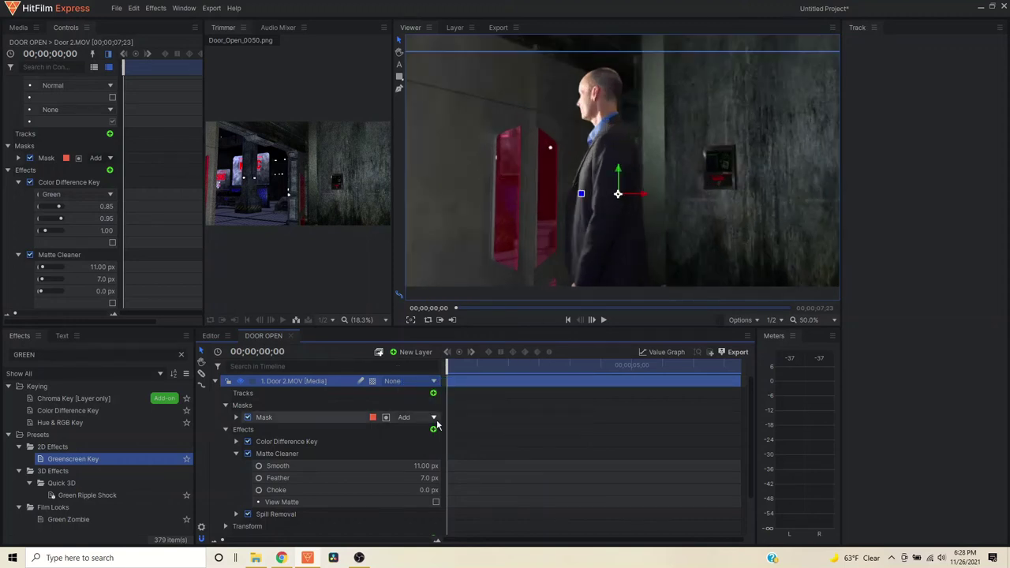
left_click_drag(446, 367, 519, 367)
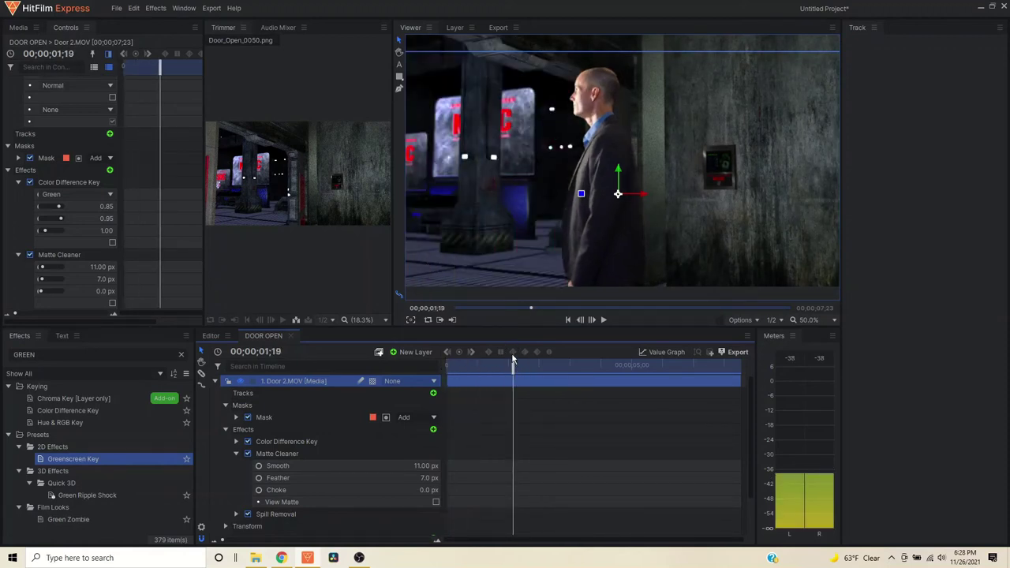
left_click(514, 364)
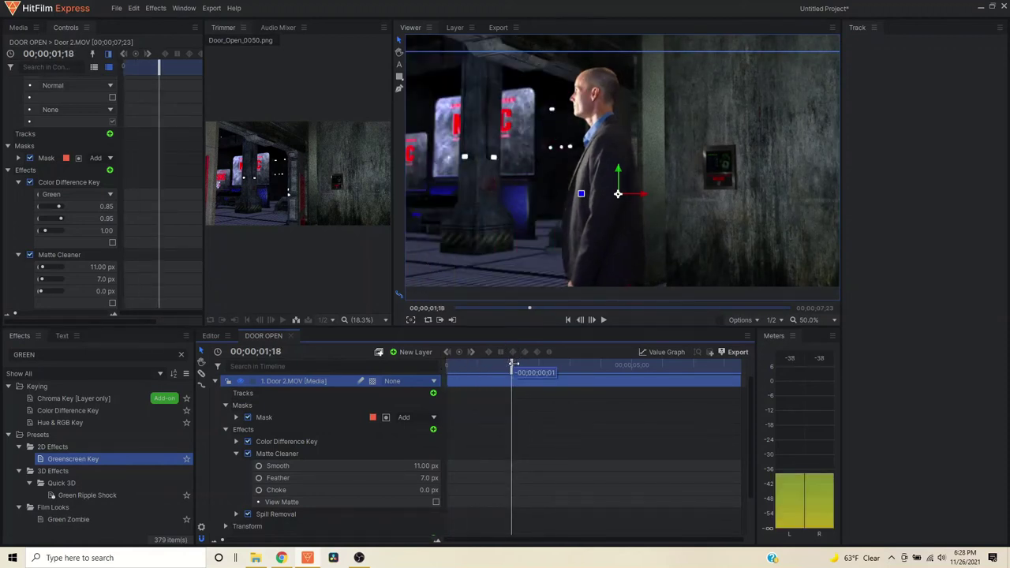
left_click(215, 383)
left_click_drag(514, 361, 433, 380)
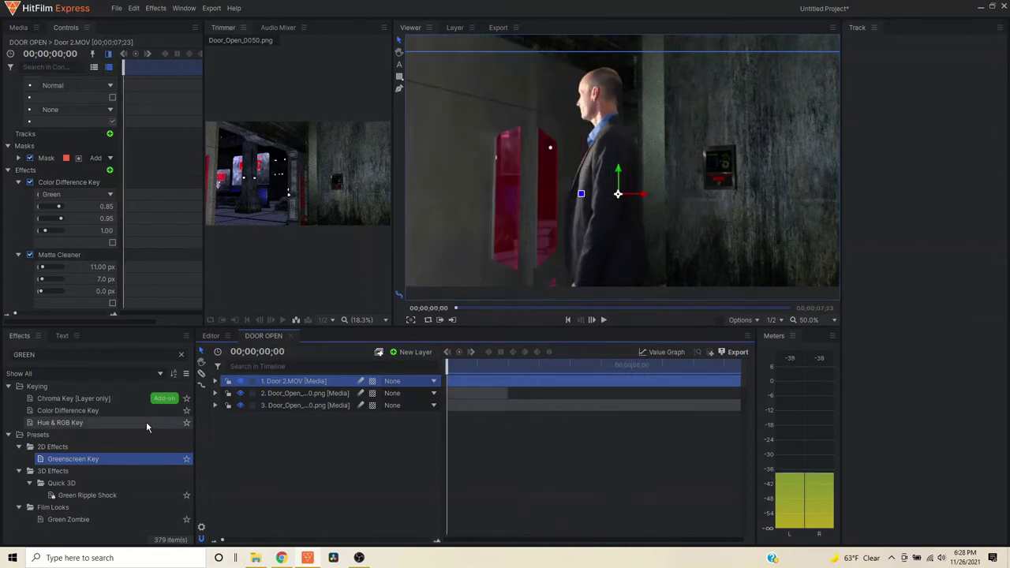
left_click(215, 381)
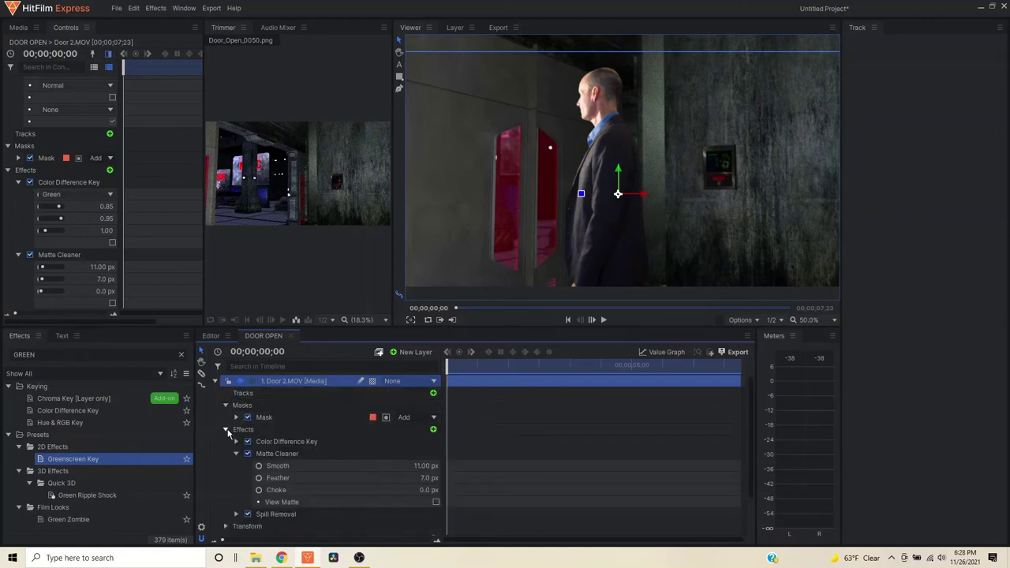
scroll(236, 442, "down", 3)
left_click(225, 506)
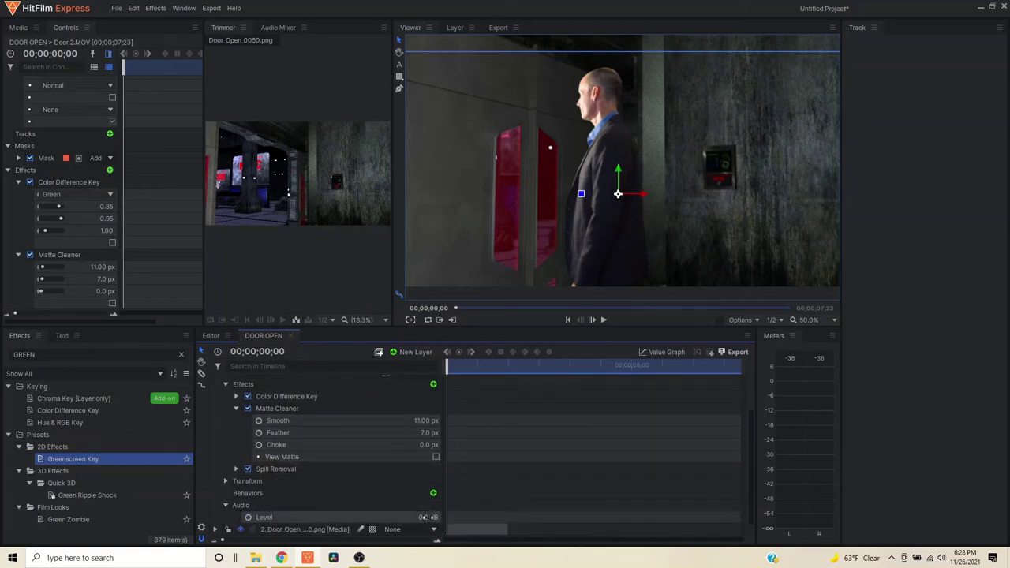
- Lower Door 2.MOV's audio Level to -60 dB and preview the keyed composite
left_click_drag(427, 517, 379, 517)
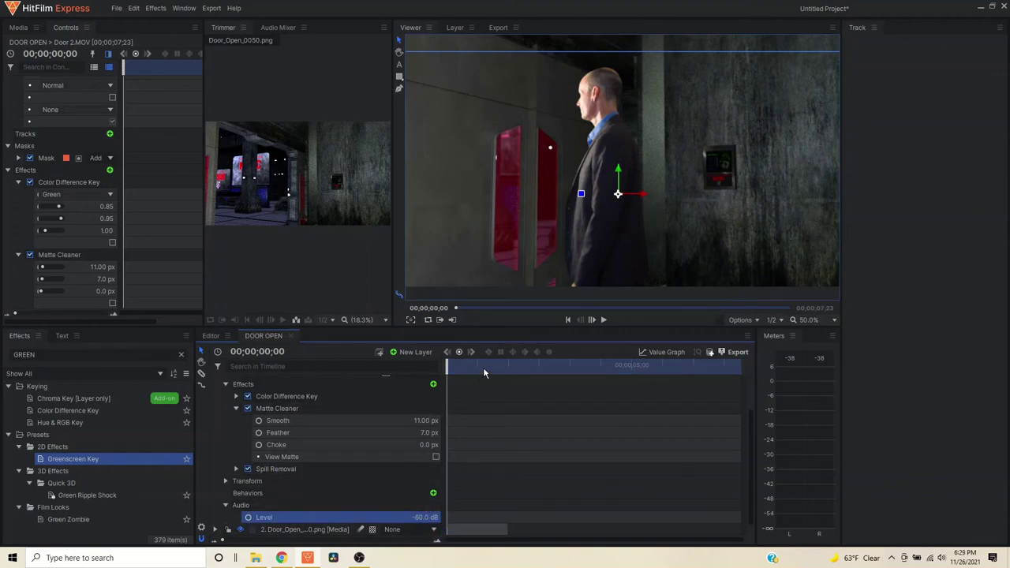
left_click(604, 320)
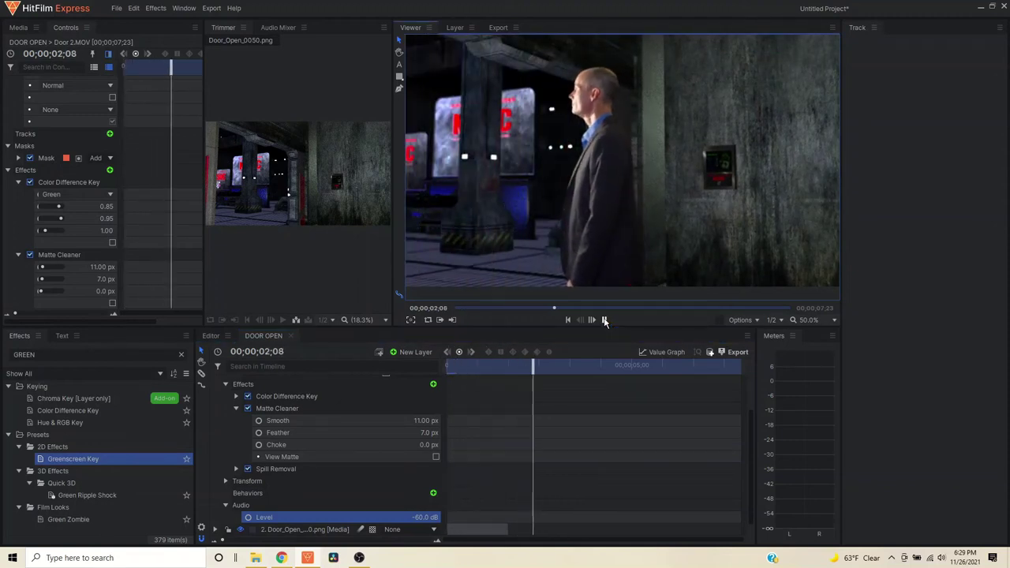
left_click(604, 320)
left_click(568, 319)
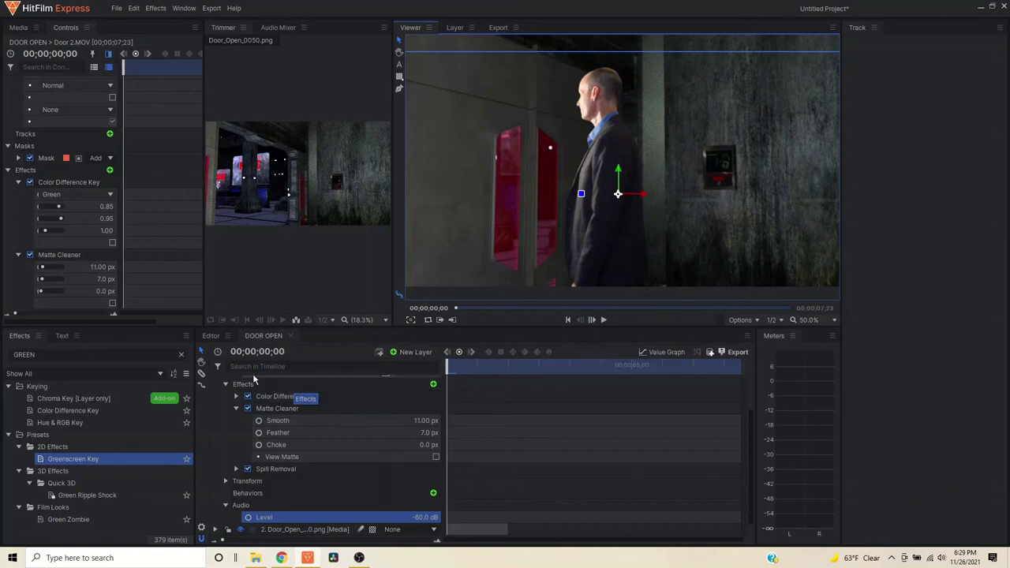
scroll(212, 426, "up", 1)
scroll(212, 426, "up", 1)
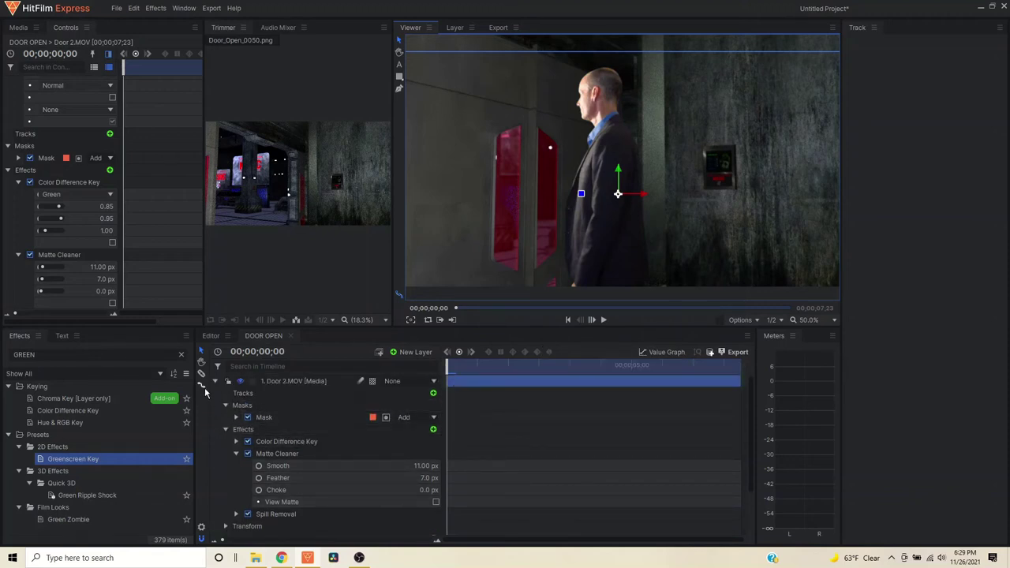
left_click(215, 382)
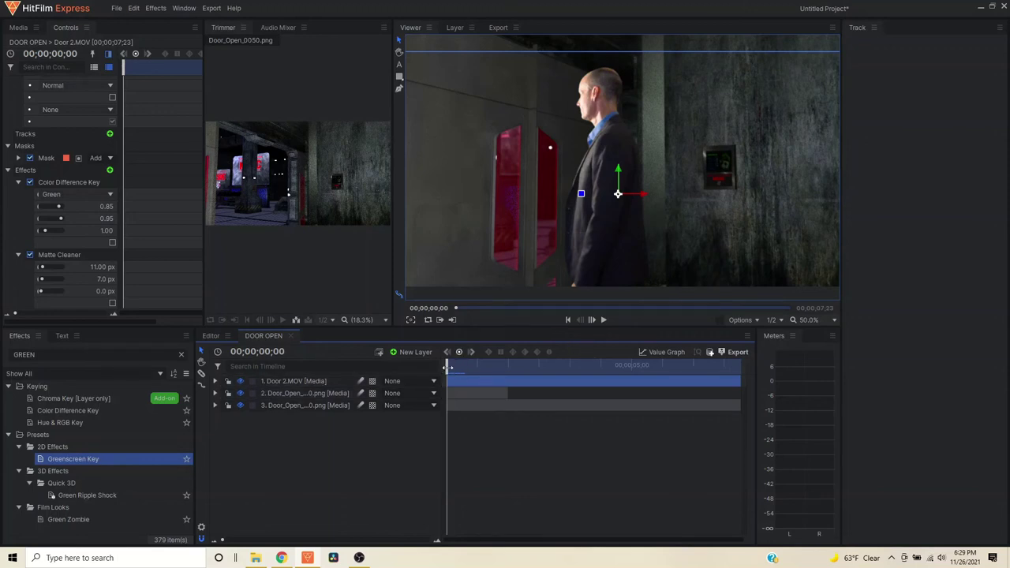
left_click_drag(447, 365, 671, 365)
left_click_drag(611, 349, 447, 364)
- On the Editor timeline, play the sequence and park the playhead at frame 00;00;04;12
left_click(211, 337)
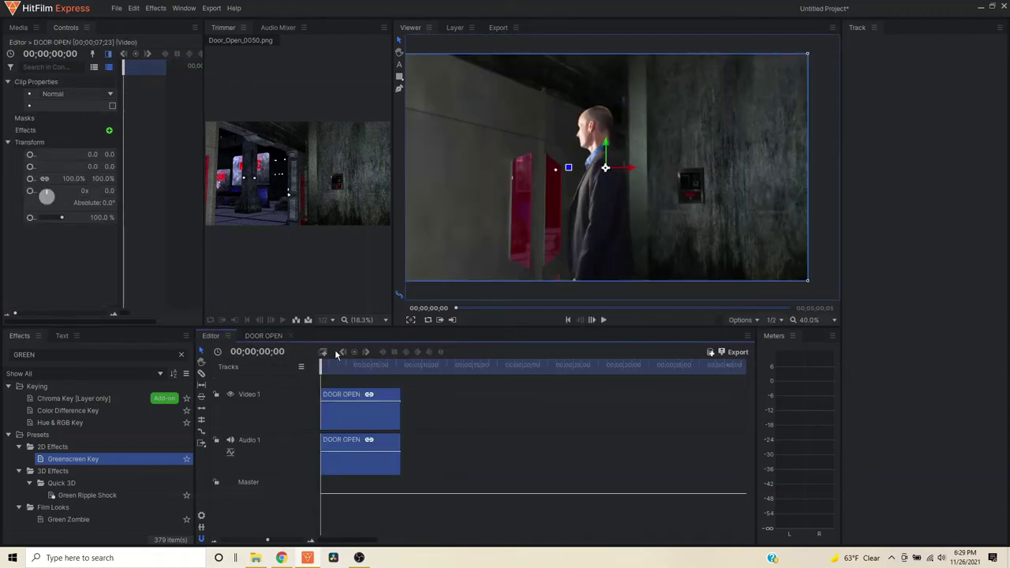
left_click_drag(322, 366, 335, 366)
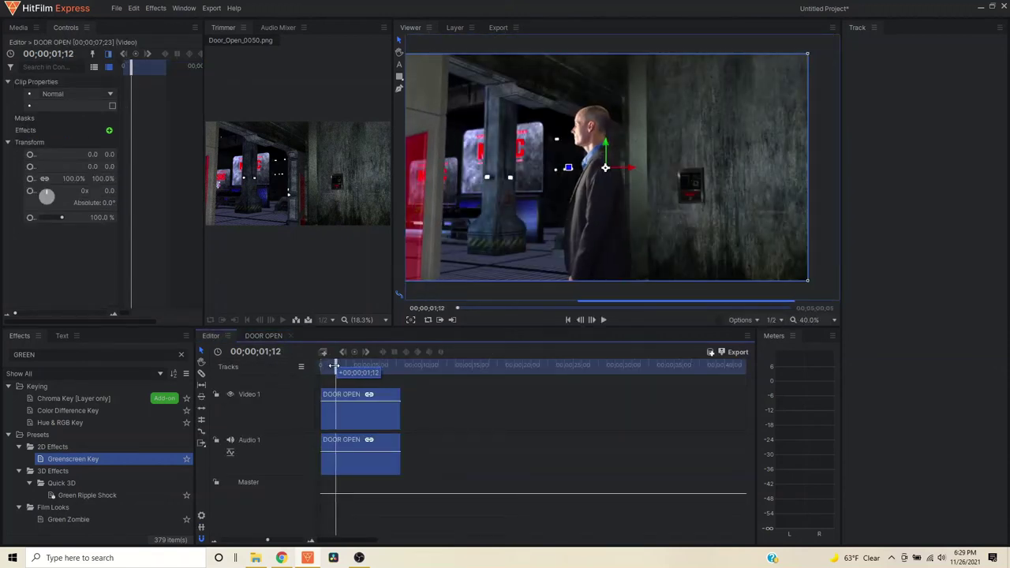
key("space")
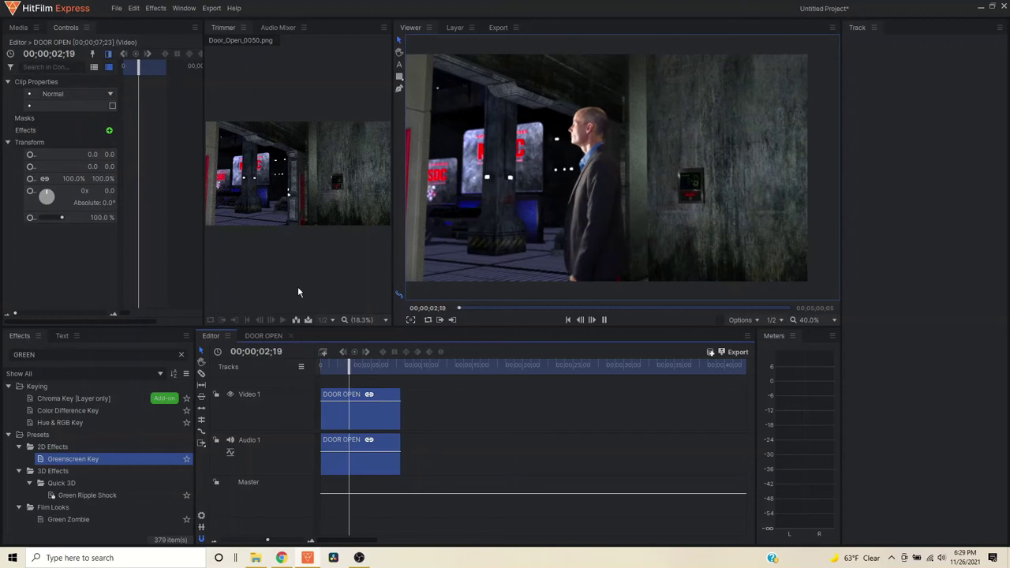
key("space")
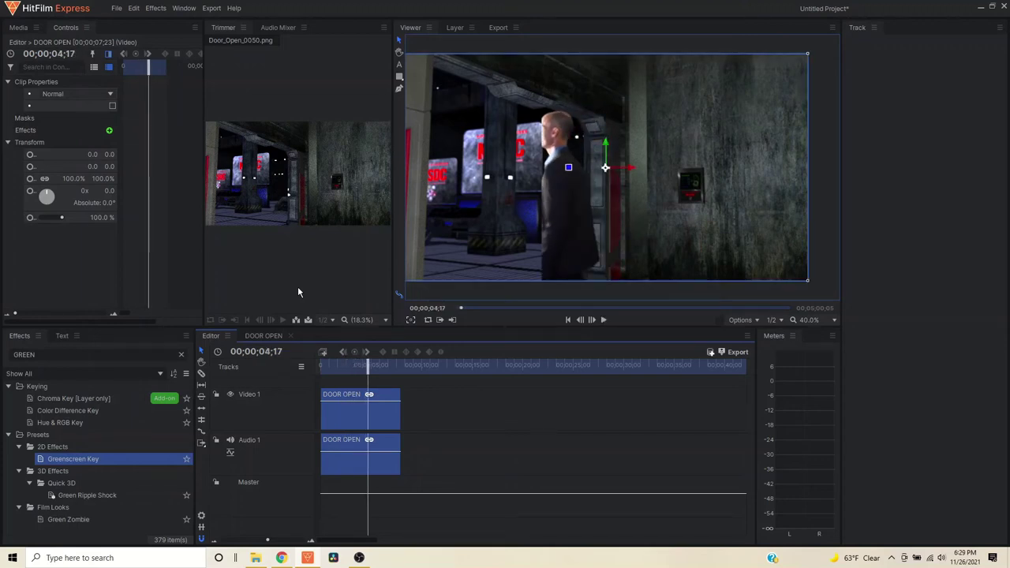
key("Left")
key("Left")
key("Left")
key("Left")
key("Left")
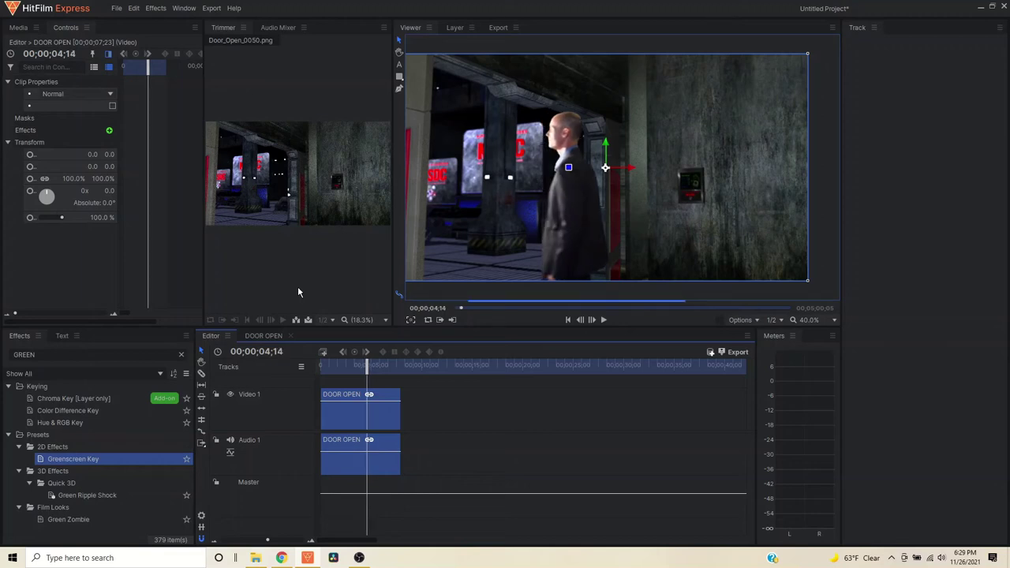
key("Left")
key("Right")
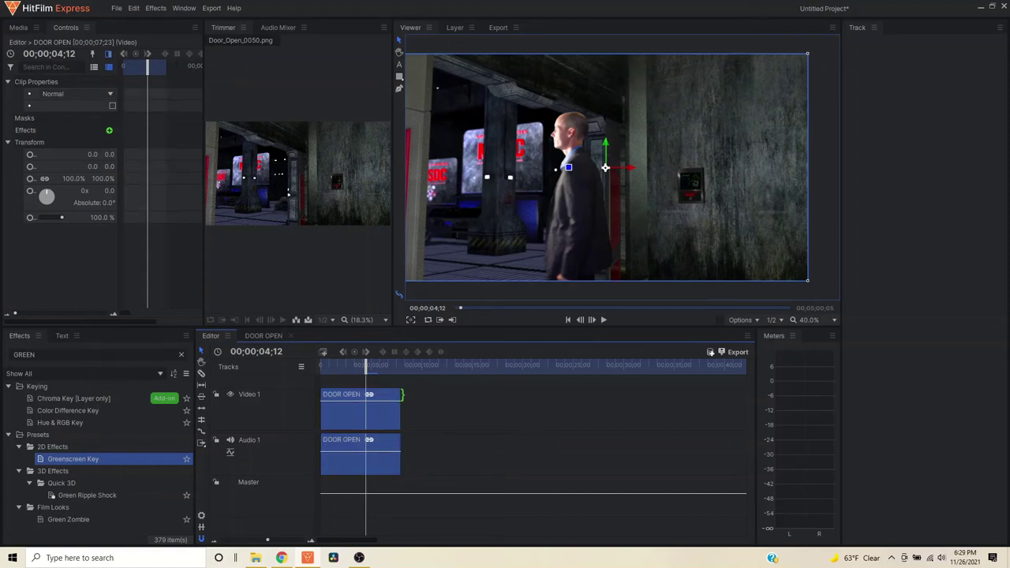
- Slice the DOOR OPEN video and audio at 04;12 and delete everything after the cut
left_click_drag(401, 399, 367, 405)
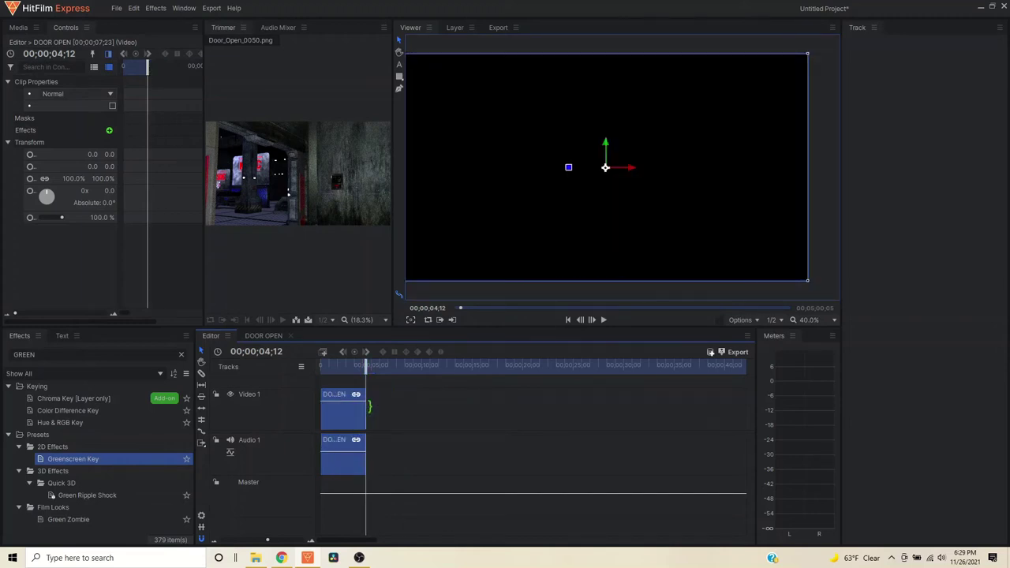
key("ctrl+z")
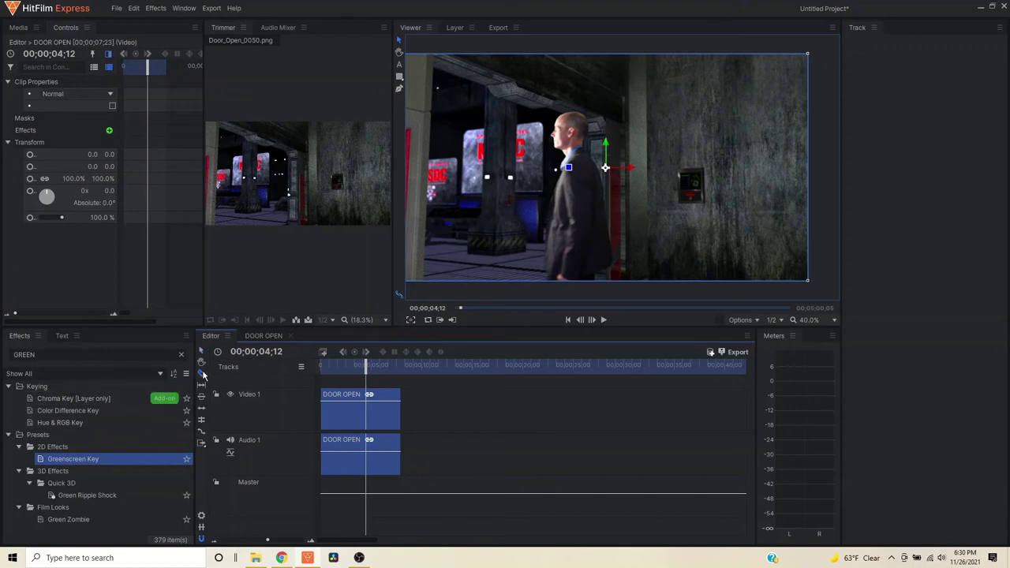
left_click(367, 401)
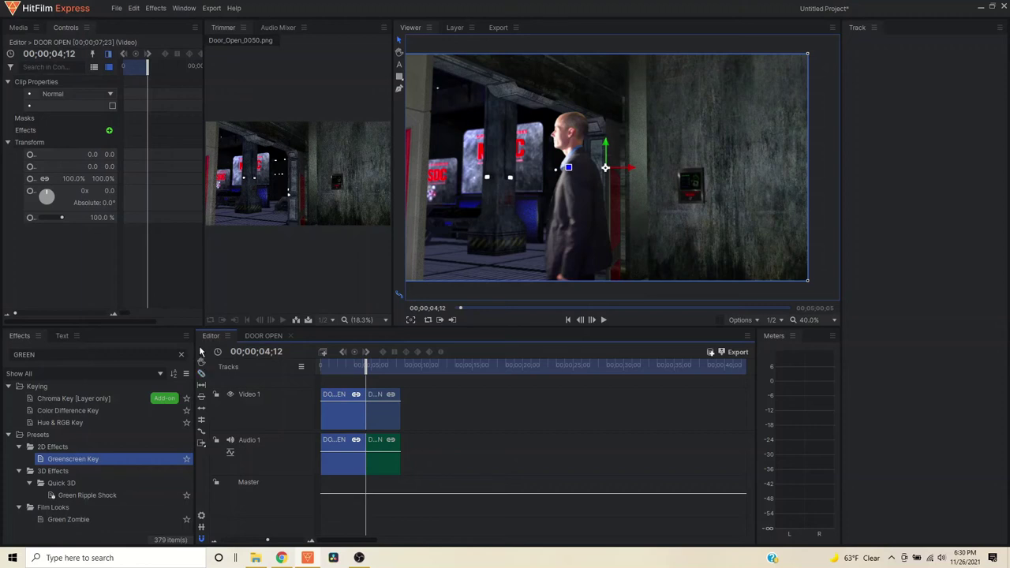
left_click(375, 418)
key("Delete")
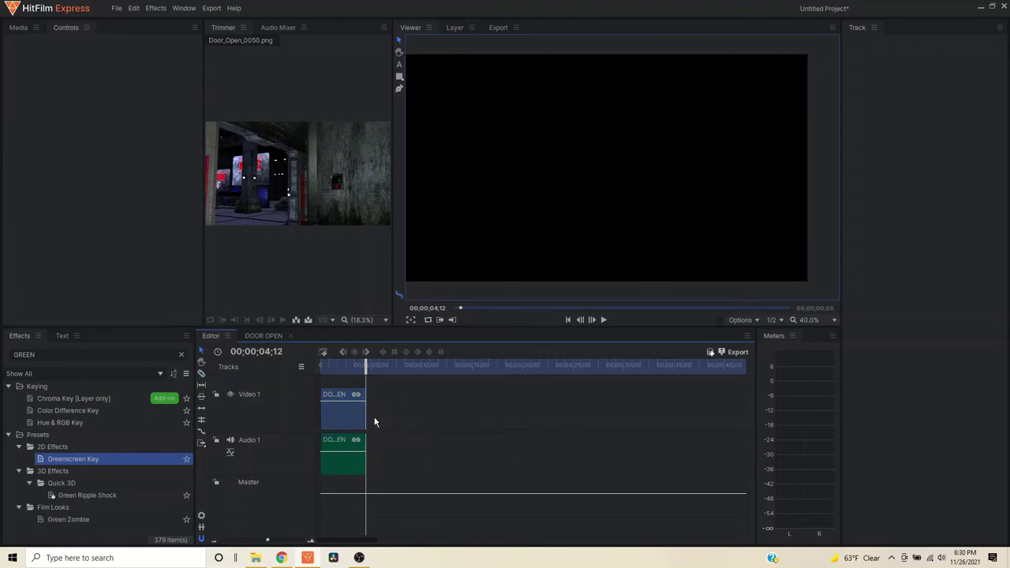
- Play the trimmed DOOR OPEN sequence back from the start
left_click_drag(365, 371, 282, 383)
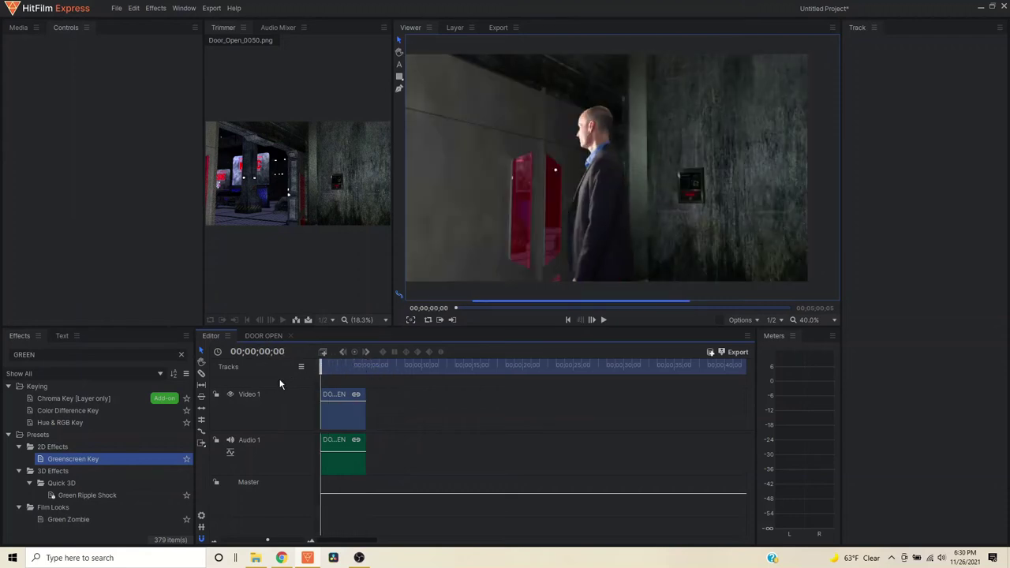
key("space")
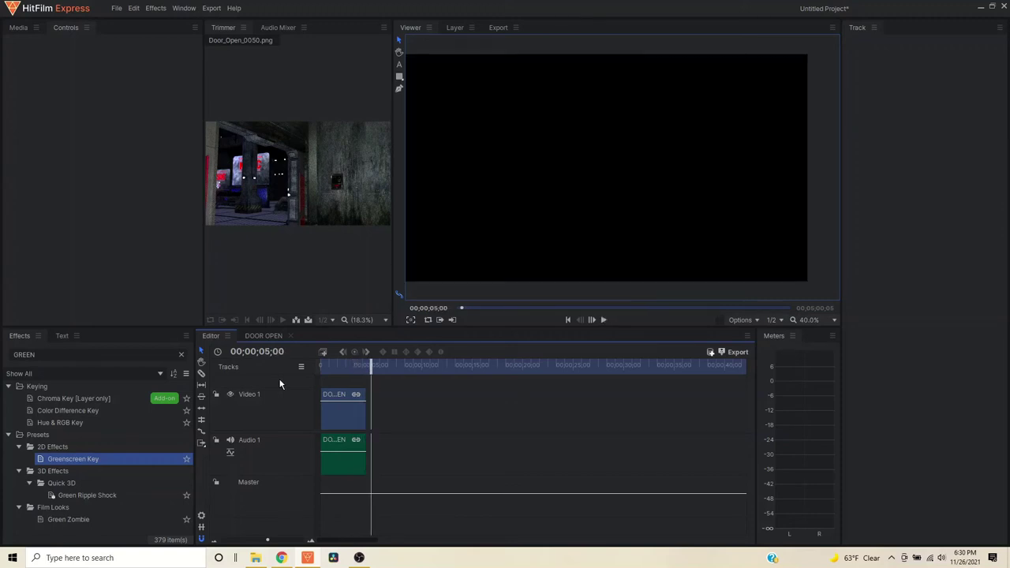
left_click_drag(375, 364, 321, 365)
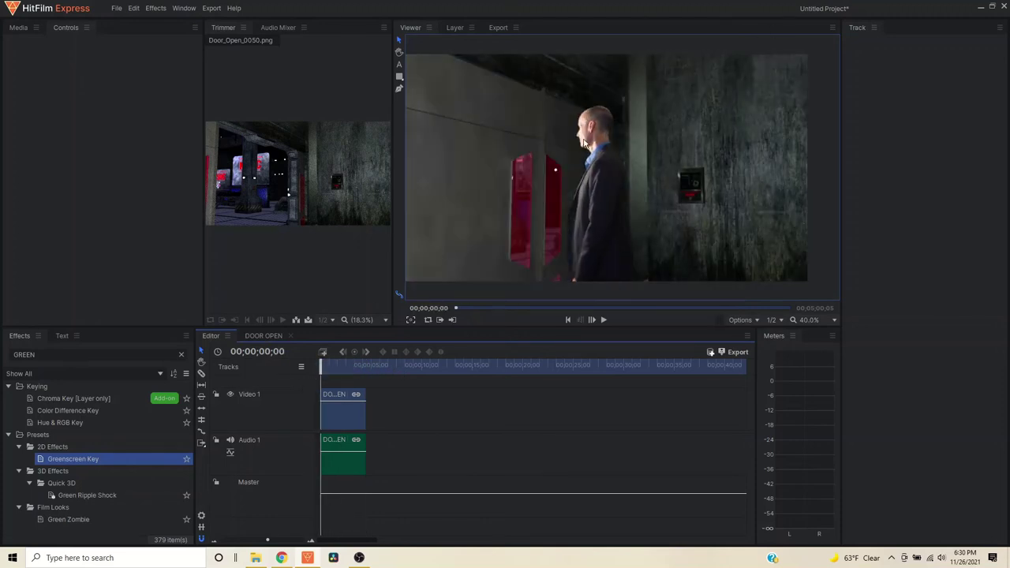
left_click(263, 335)
key("space")
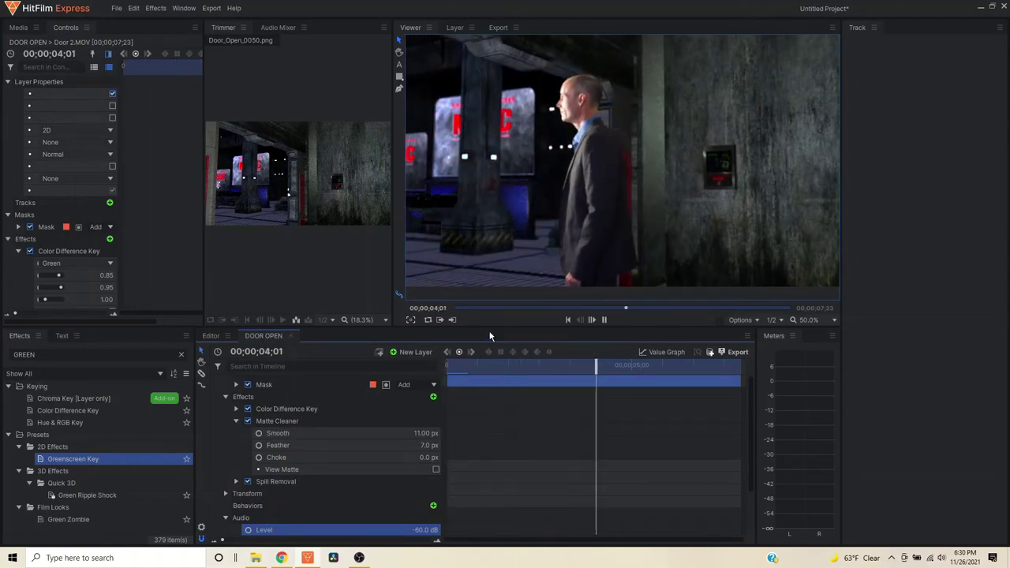
key("space")
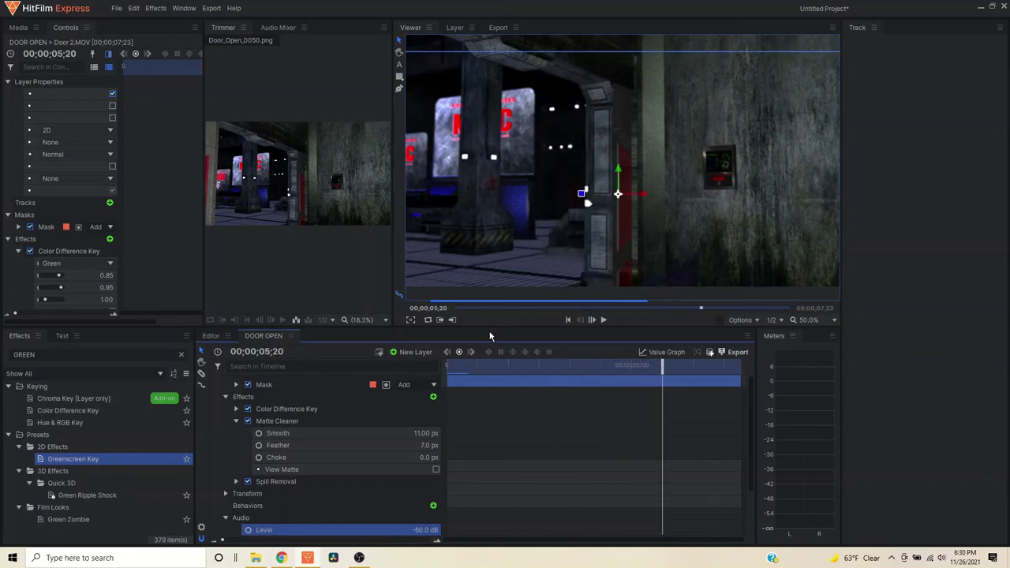
left_click_drag(663, 361, 447, 407)
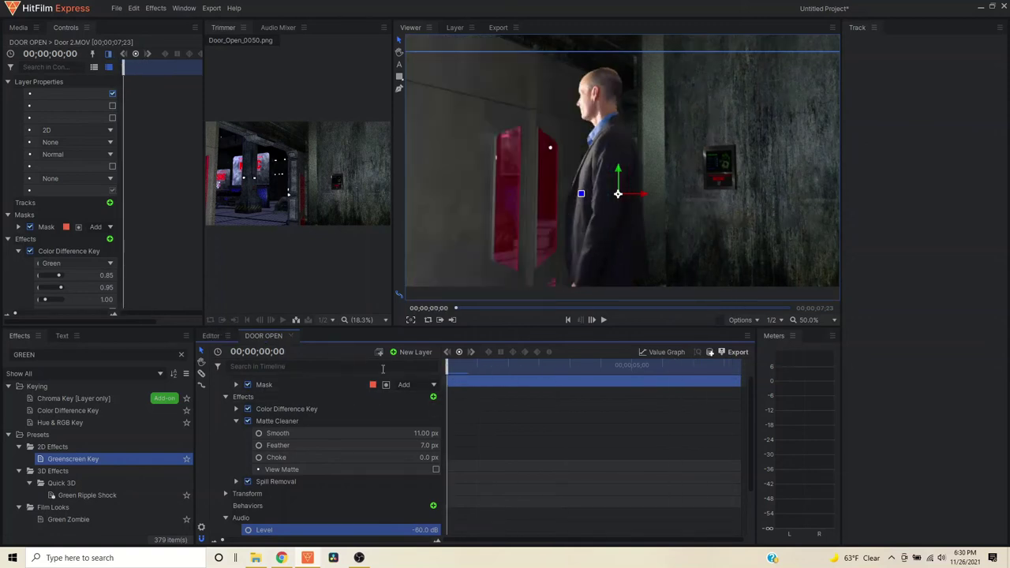
scroll(657, 126, "down", 1)
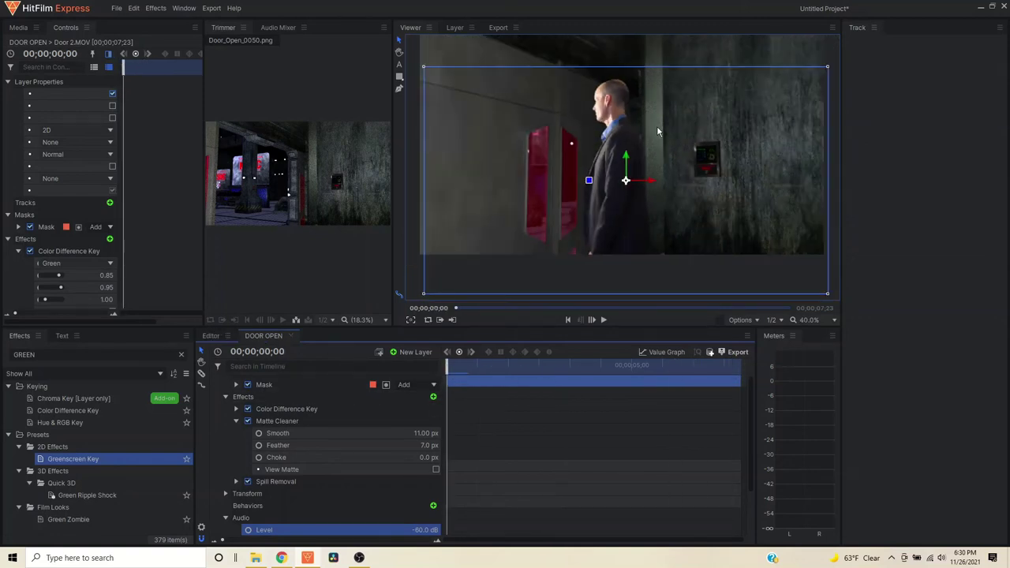
scroll(657, 126, "down", 1)
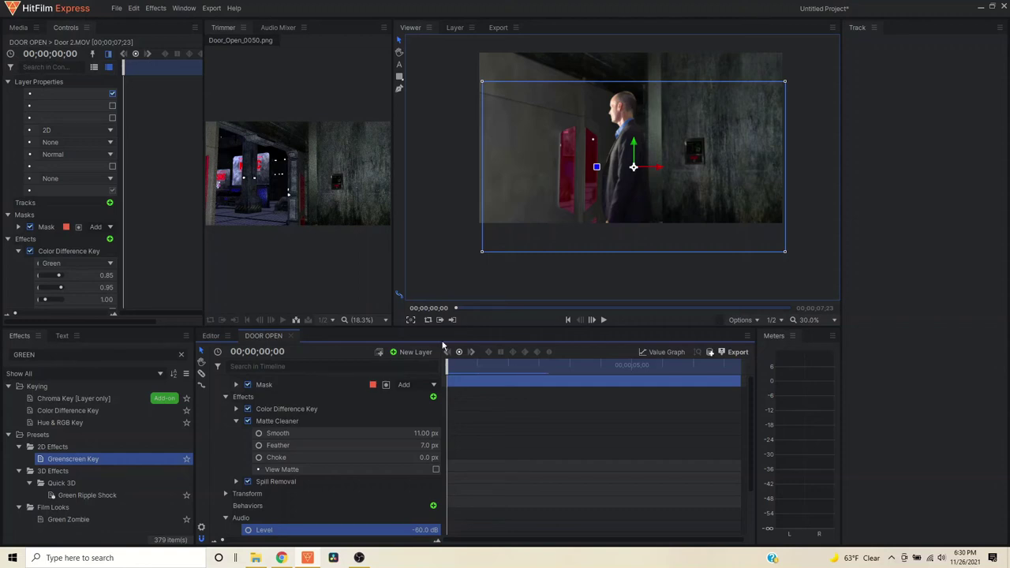
left_click_drag(443, 367, 565, 366)
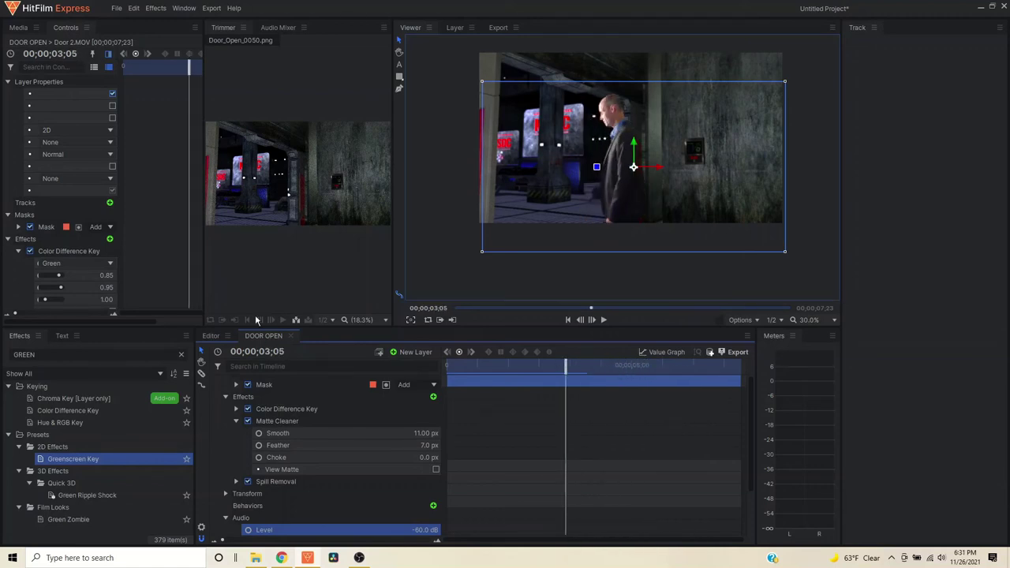
left_click(210, 336)
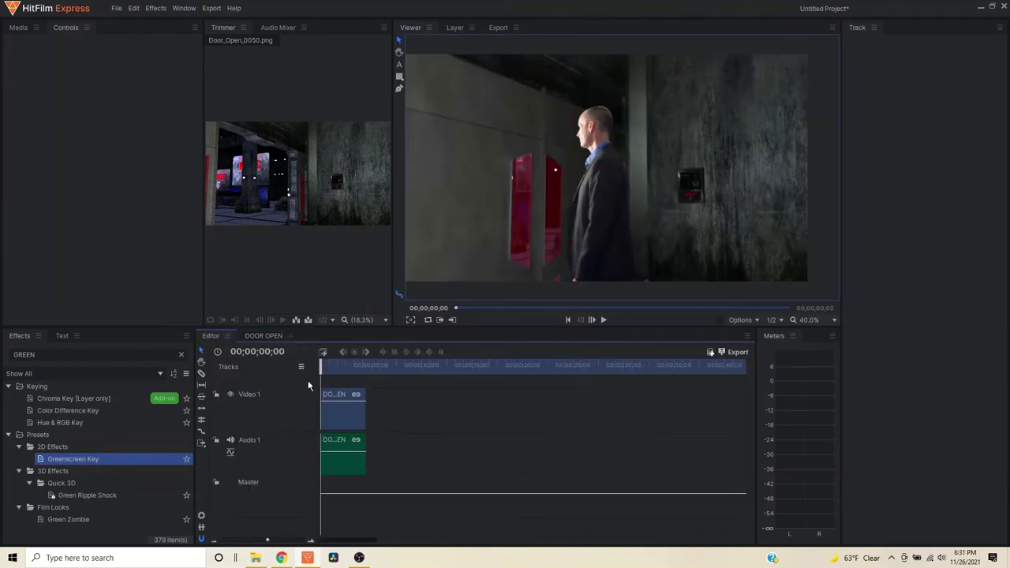
- In the DOOR OPEN composite, collapse the actor layer and select the Door_Open background layer
mouse_move(321, 366)
left_mouse_down()
mouse_move(382, 366)
mouse_move(322, 366)
left_mouse_up()
left_click(270, 337)
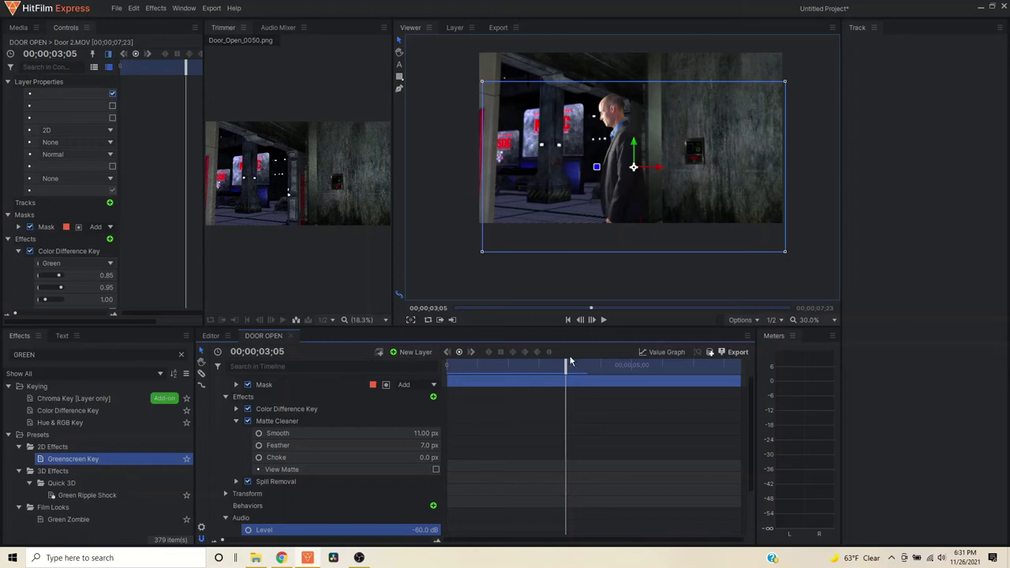
left_click_drag(566, 363, 447, 365)
scroll(233, 414, "up", 1)
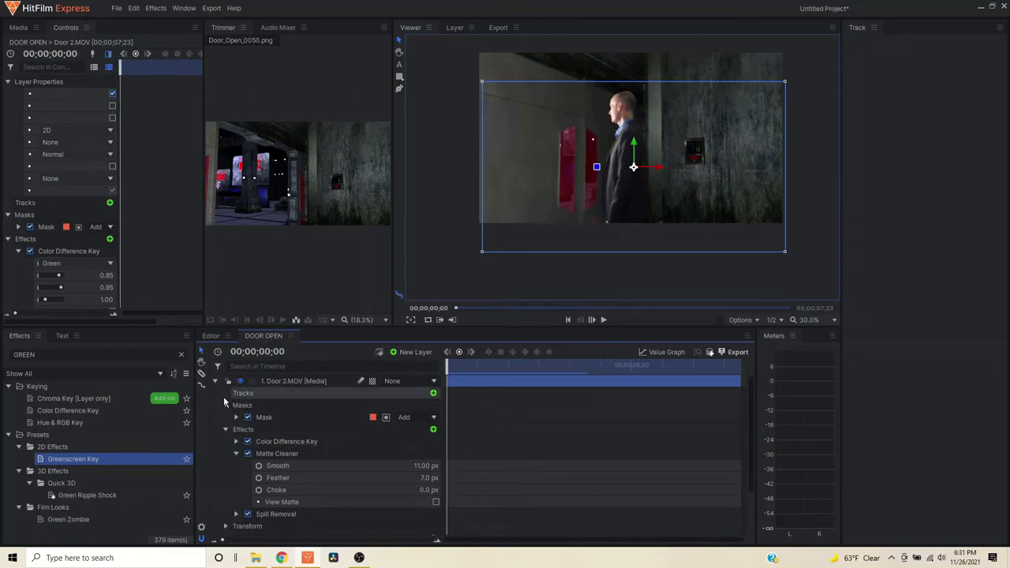
left_click(215, 381)
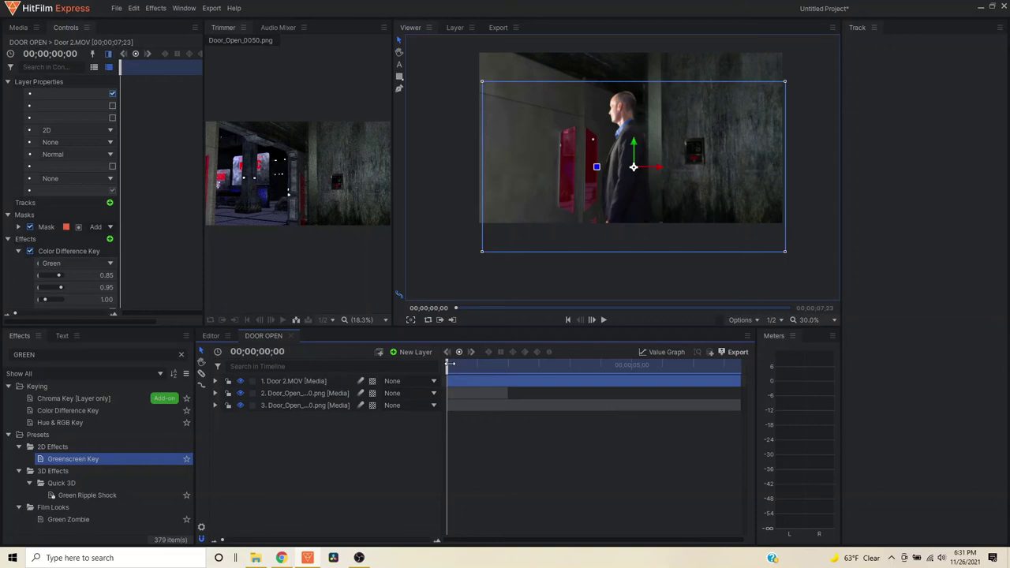
left_click(347, 394)
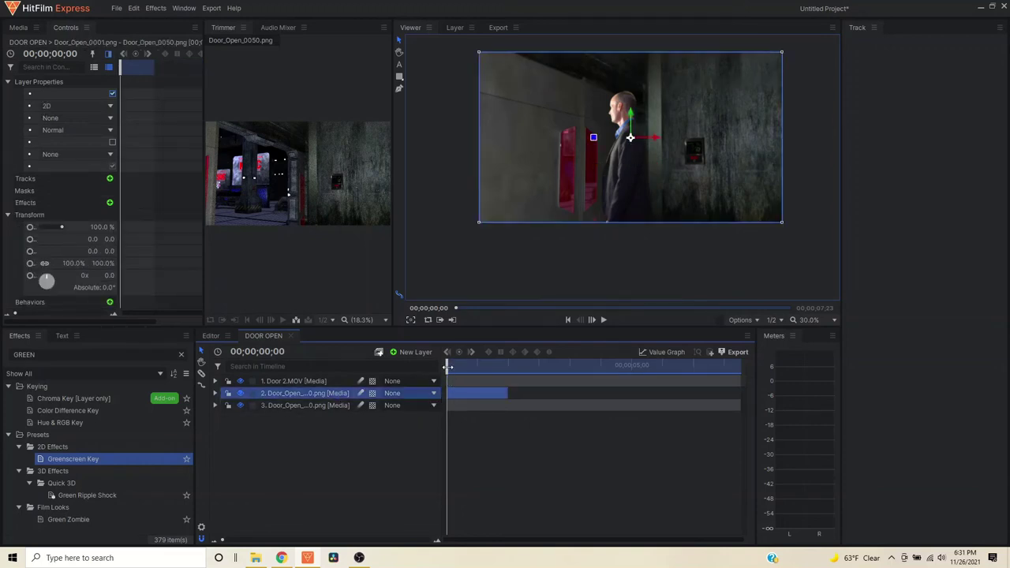
mouse_move(446, 369)
left_mouse_down()
mouse_move(554, 373)
mouse_move(434, 364)
mouse_move(535, 371)
mouse_move(443, 370)
left_mouse_up()
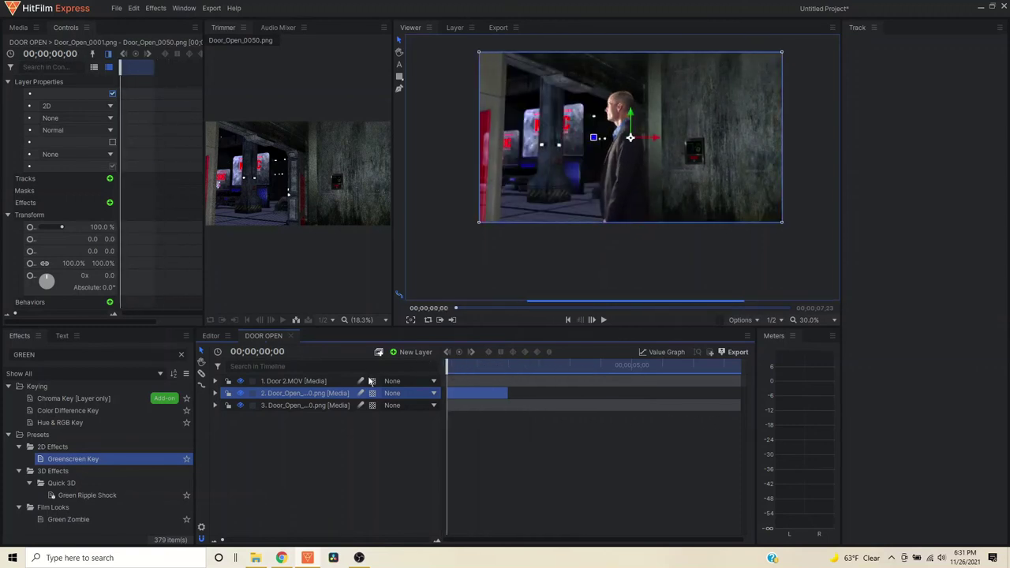
- Add a Grade layer above Door 2.MOV and clear GREEN from the Effects search
left_click(313, 383)
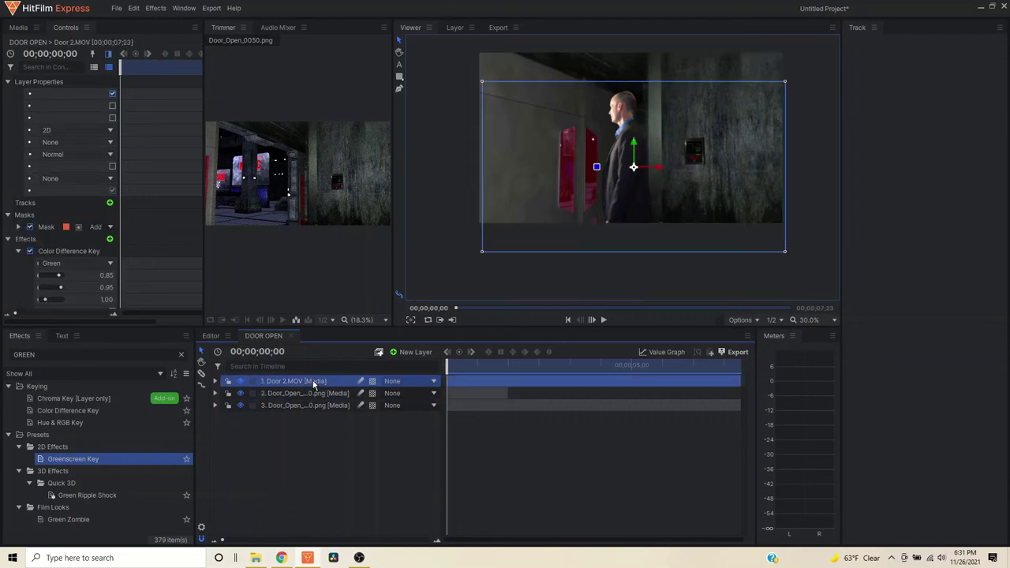
left_click(411, 355)
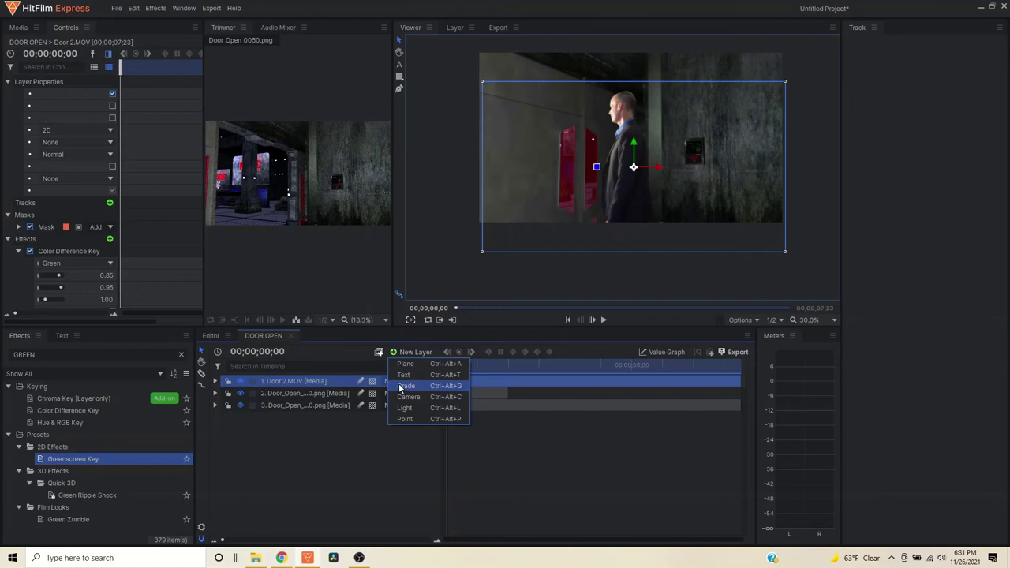
left_click(398, 385)
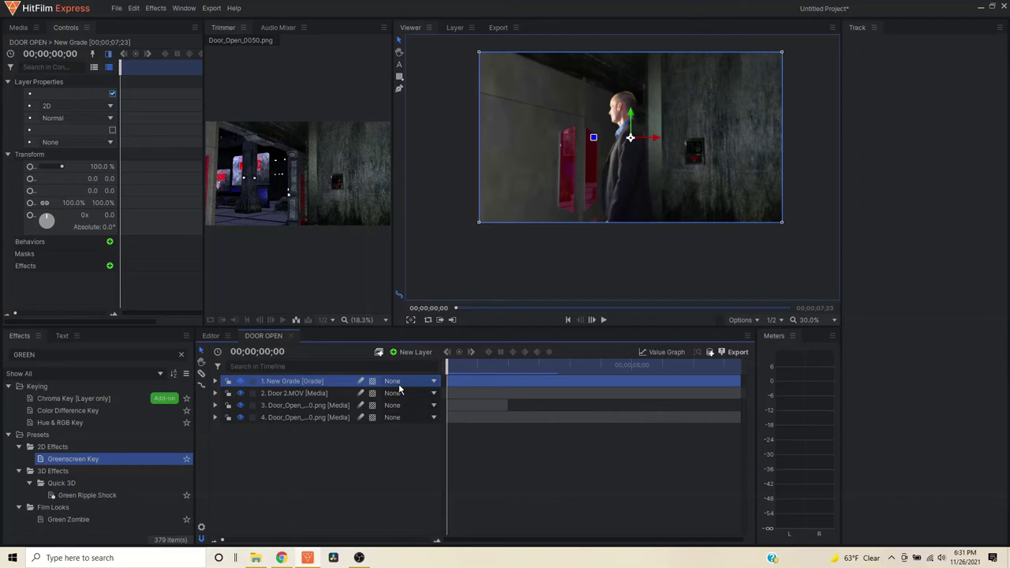
double_click(24, 354)
key("BackSpace")
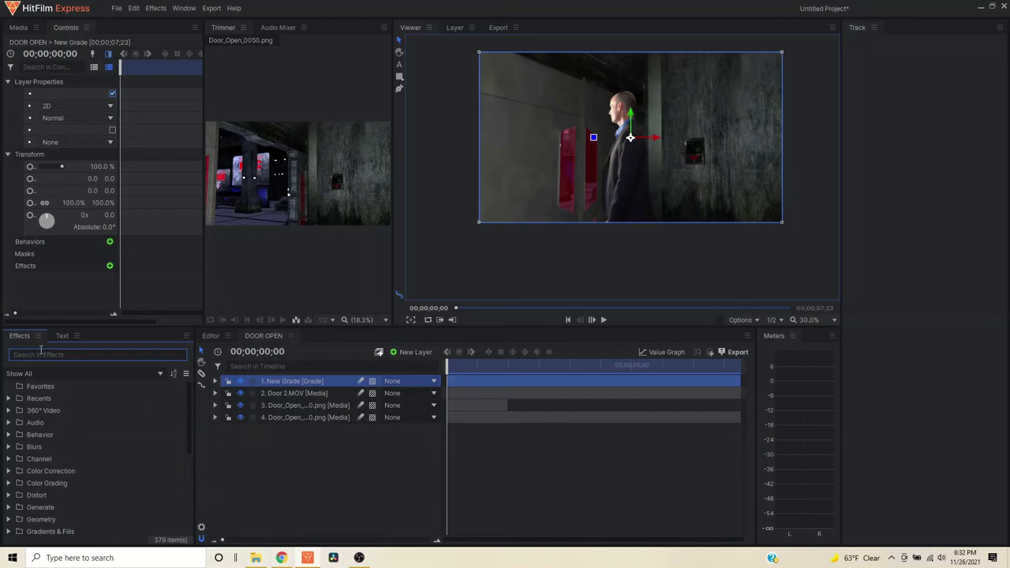
- Apply the Letterbox effect to the New Grade layer and preview it on the Editor timeline
type("LETTER")
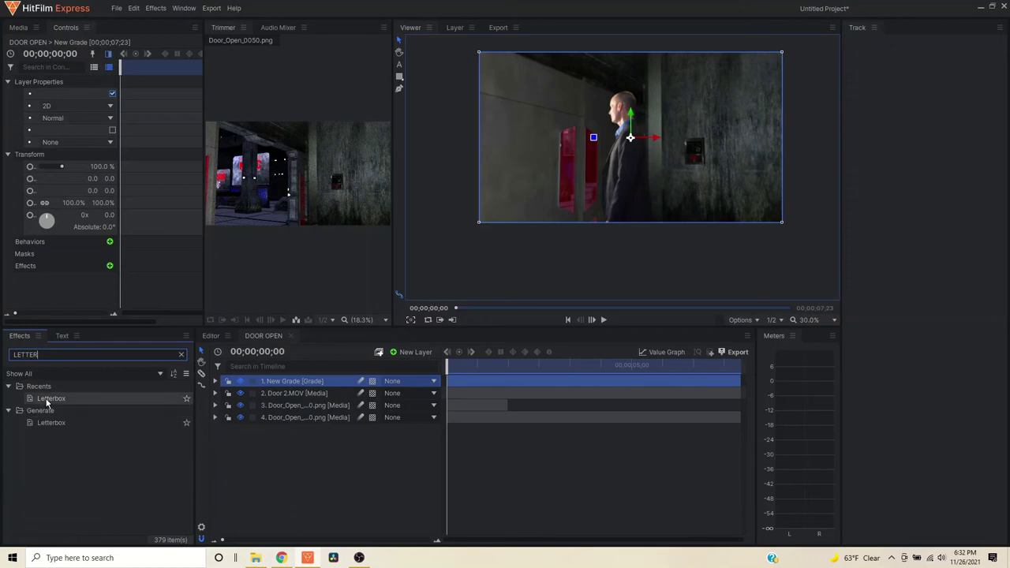
left_click_drag(49, 398, 285, 385)
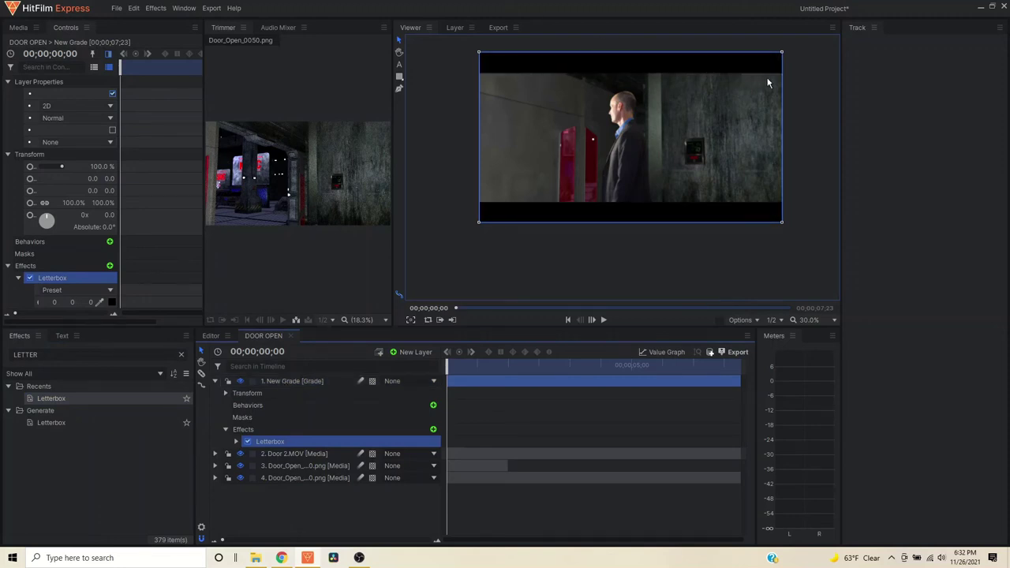
left_click(209, 335)
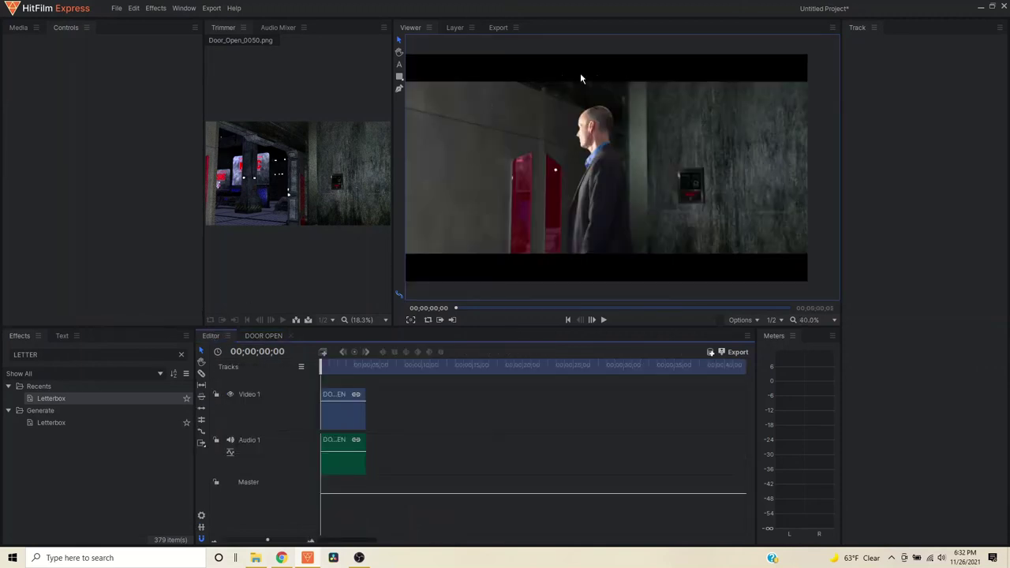
mouse_move(323, 366)
left_mouse_down()
mouse_move(346, 363)
mouse_move(327, 362)
left_mouse_up()
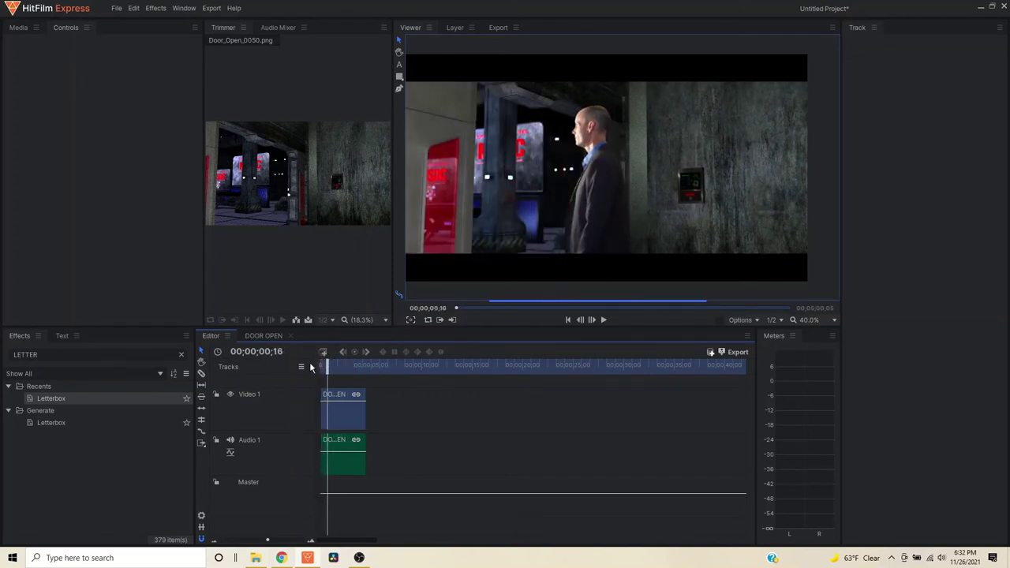
- Toggle the New Grade layer's visibility in DOOR OPEN to compare with and without letterbox
left_click(269, 335)
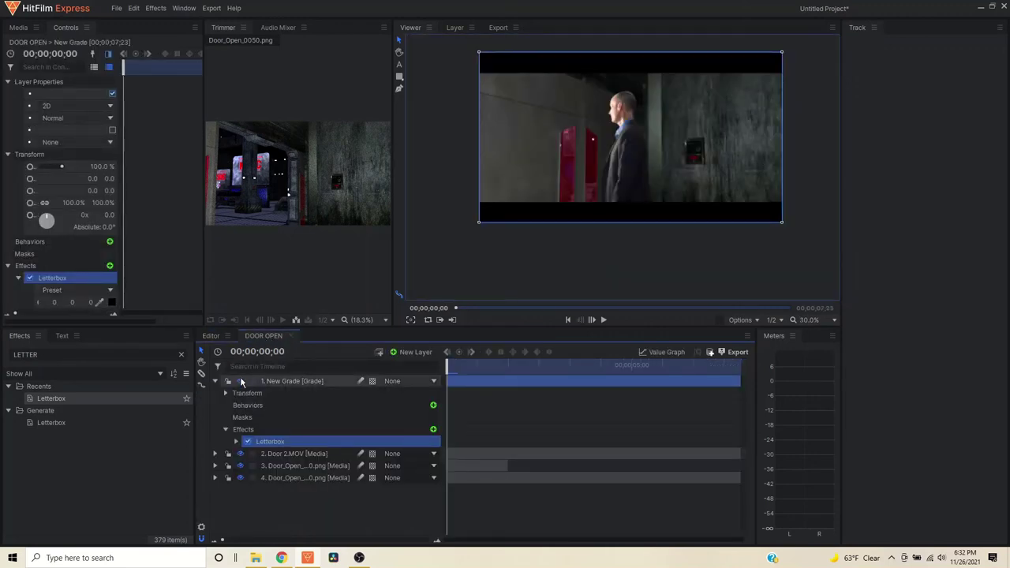
left_click(241, 382)
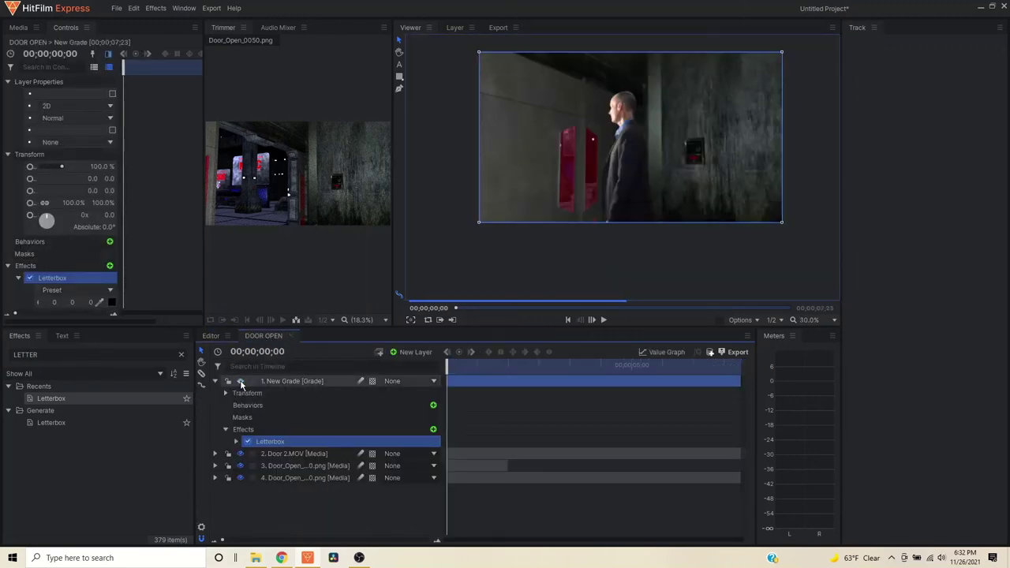
left_click(241, 382)
left_click(241, 382)
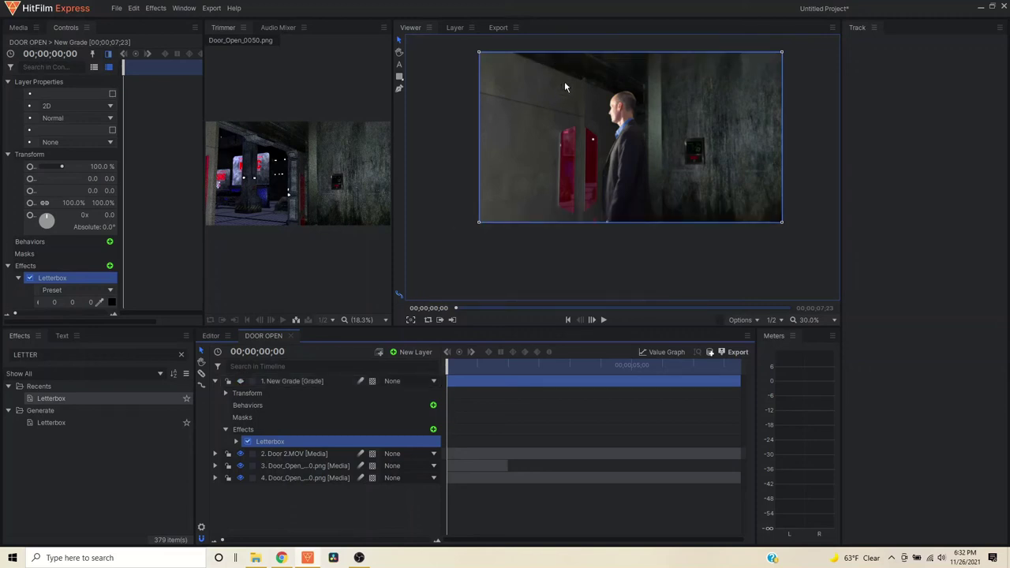
left_click(241, 382)
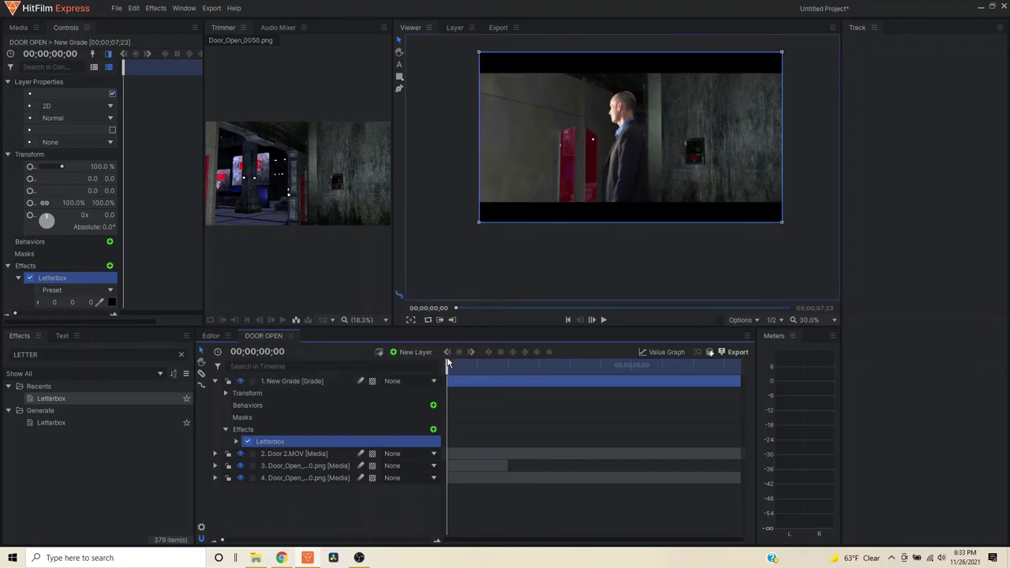
left_click(605, 320)
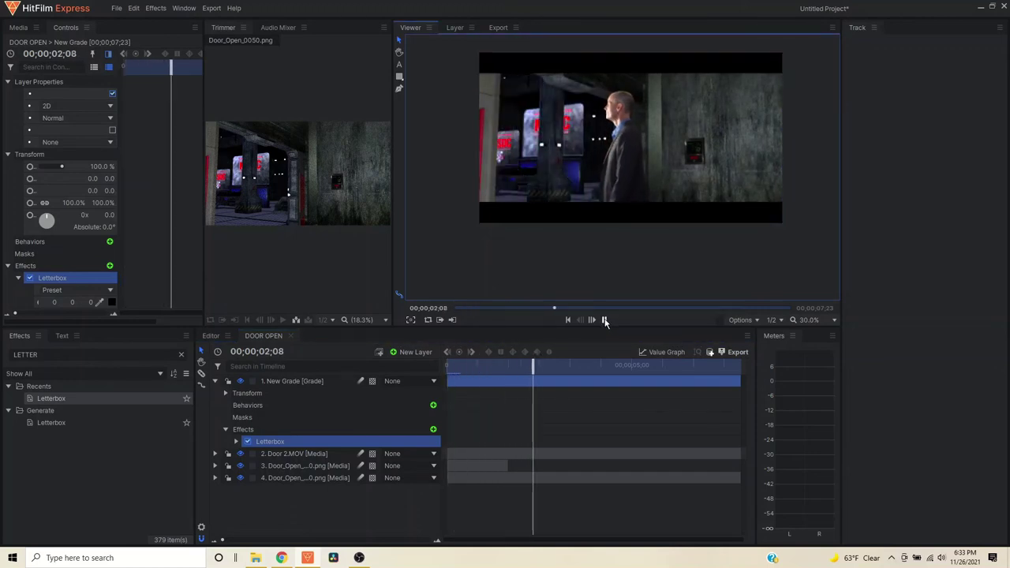
left_click(606, 320)
scroll(627, 252, "up", 3)
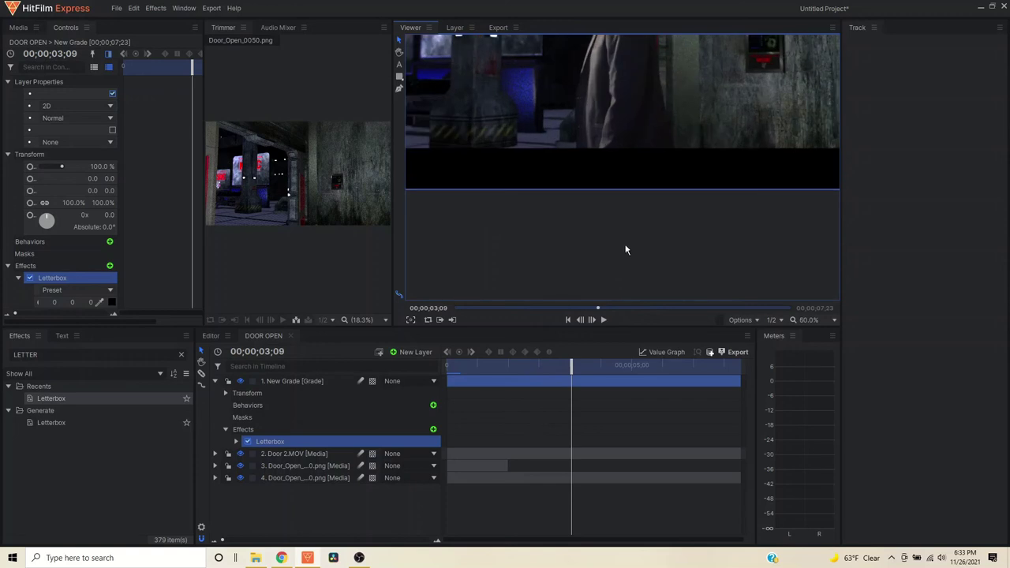
scroll(628, 241, "down", 2)
scroll(628, 237, "down", 1)
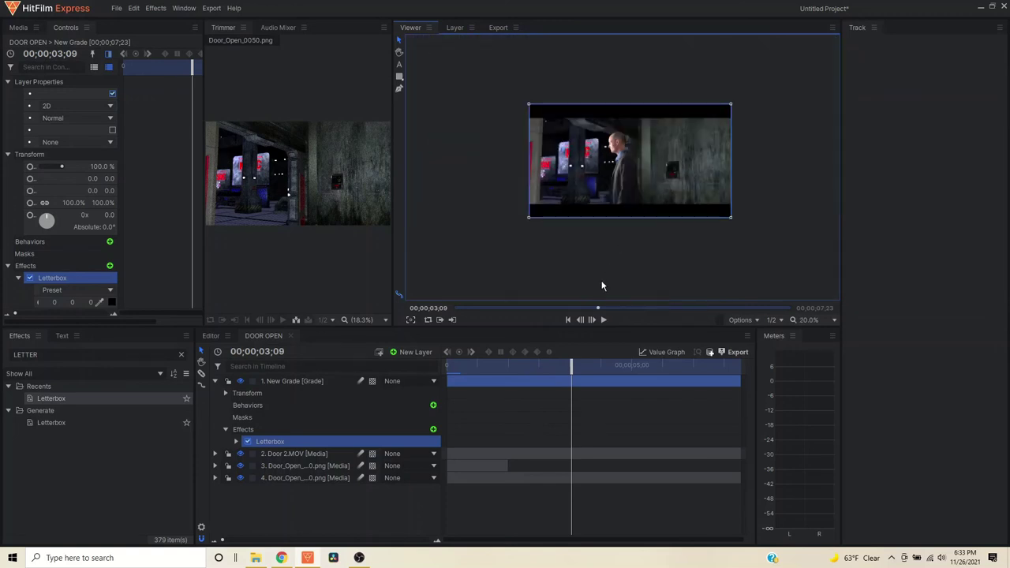
scroll(605, 273, "up", 1)
middle_click_drag(643, 160, 616, 271)
scroll(610, 237, "up", 1)
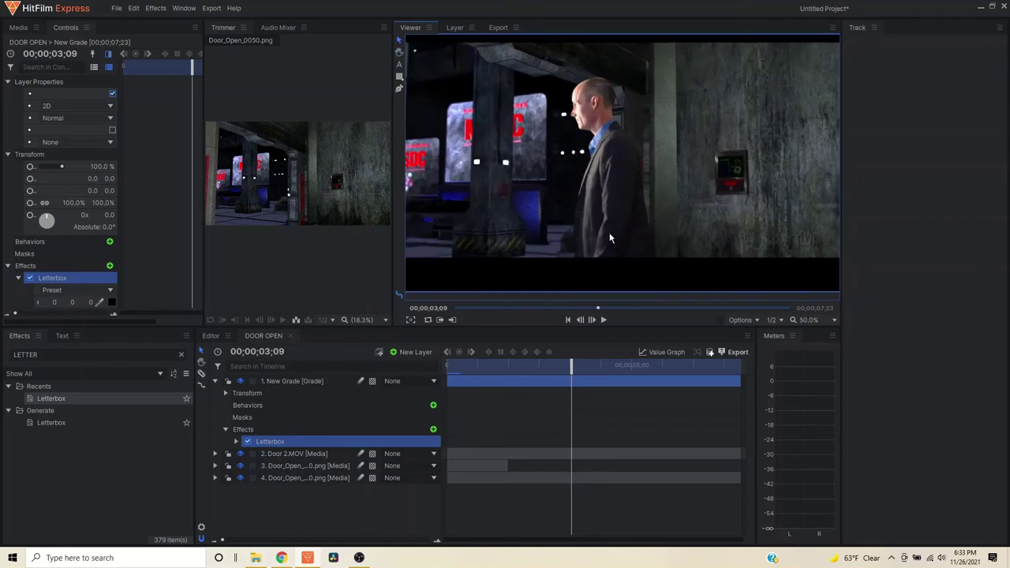
left_click_drag(570, 365, 432, 393)
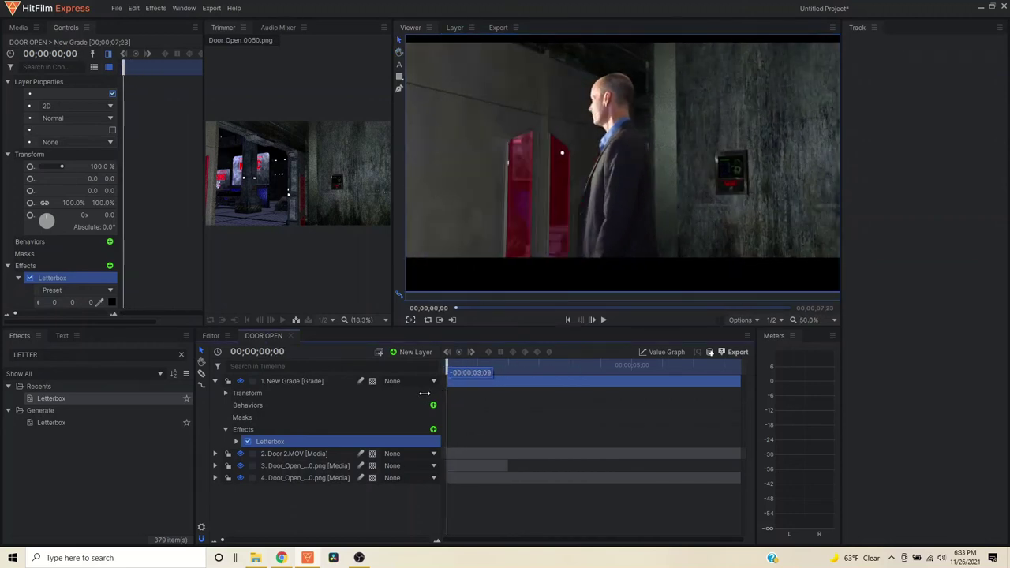
key("space")
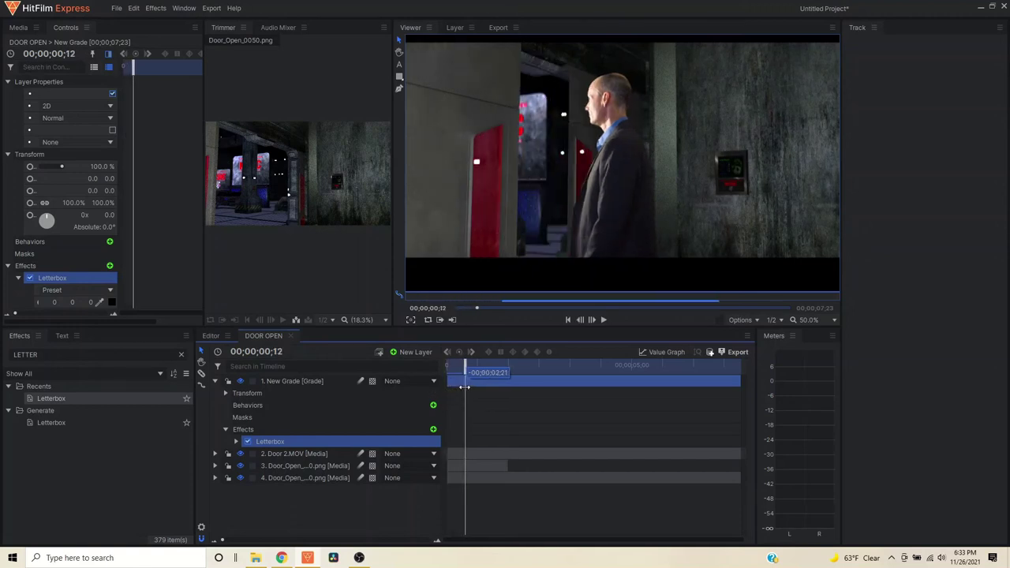
scroll(544, 211, "down", 1)
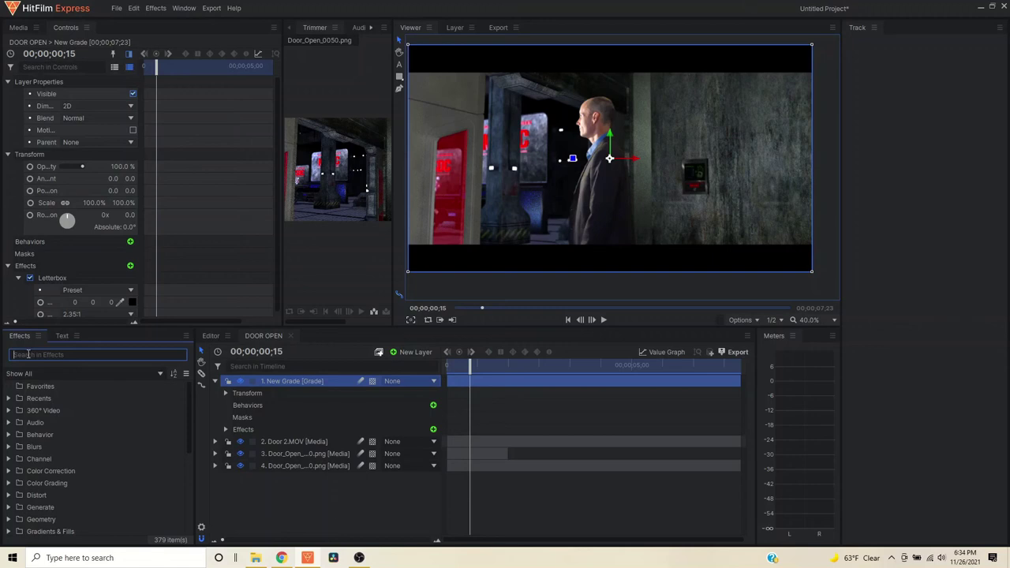
- Search 'curves' and drop the Curves effect onto the New Grade layer below Letterbox
type("CURVES")
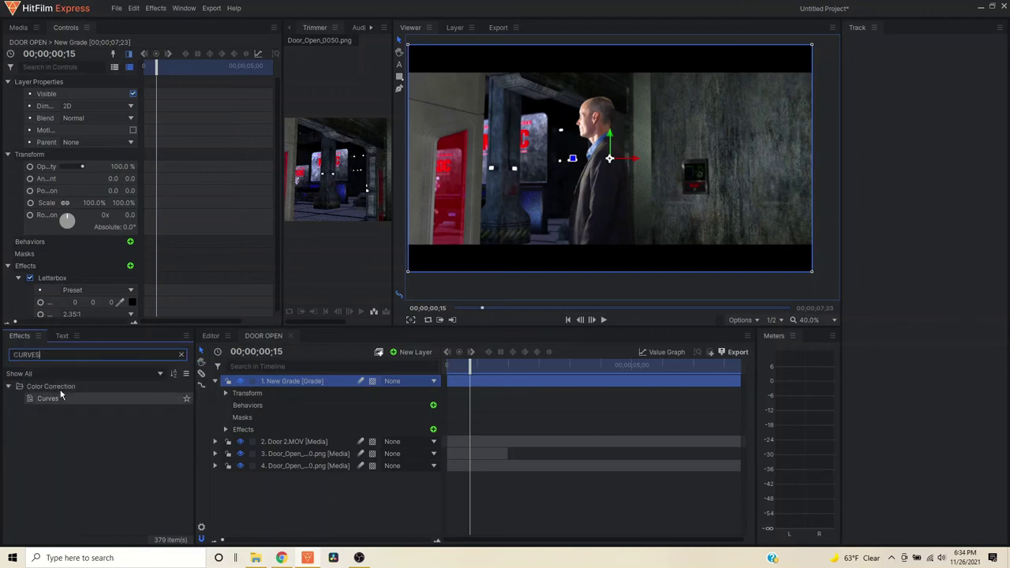
left_click(56, 400)
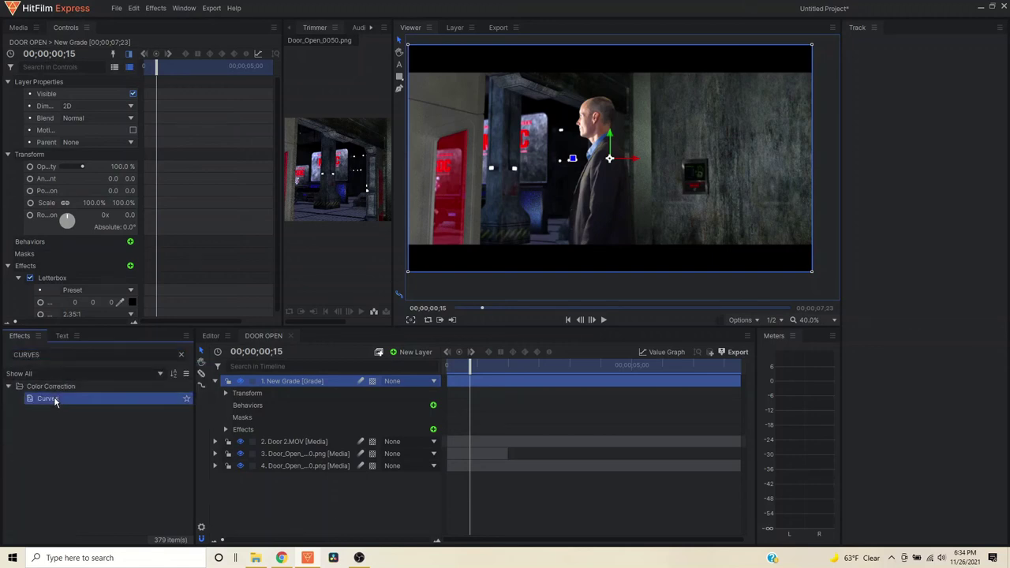
left_click_drag(55, 399, 285, 379)
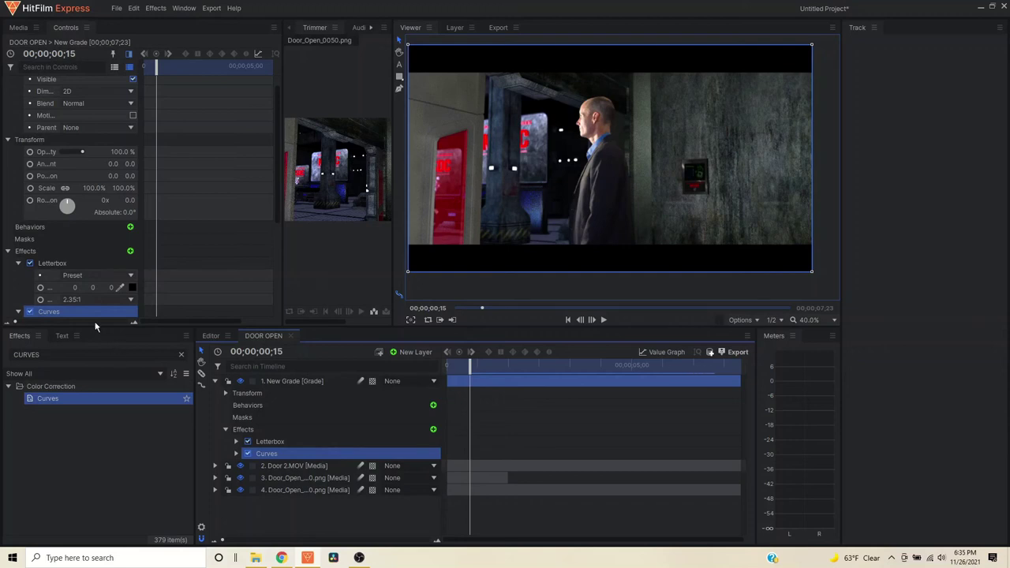
scroll(151, 242, "down", 3)
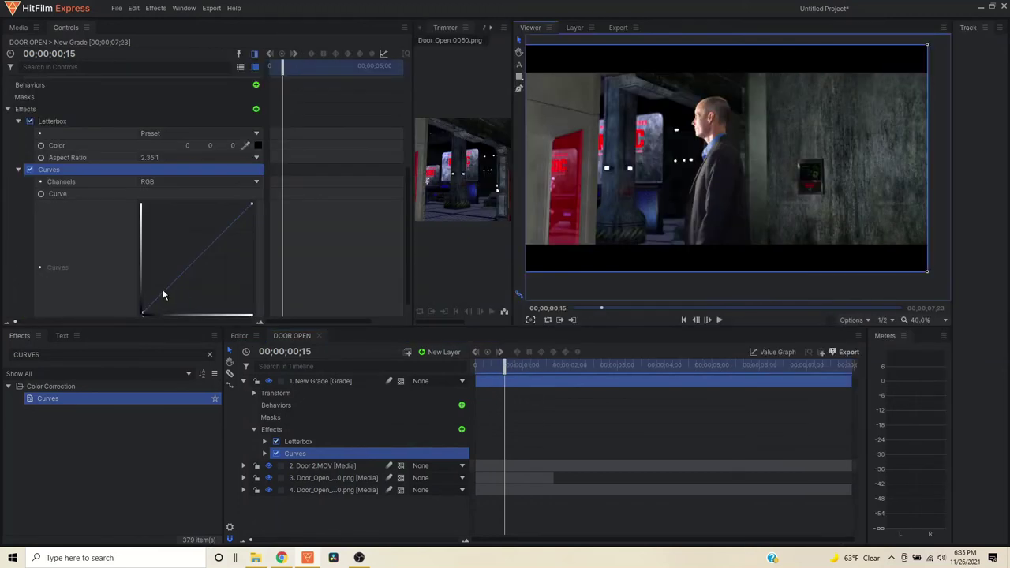
- Apply the S-Curve preset to the RGB curve and toggle Curves off and on to compare
left_click_drag(186, 326, 181, 350)
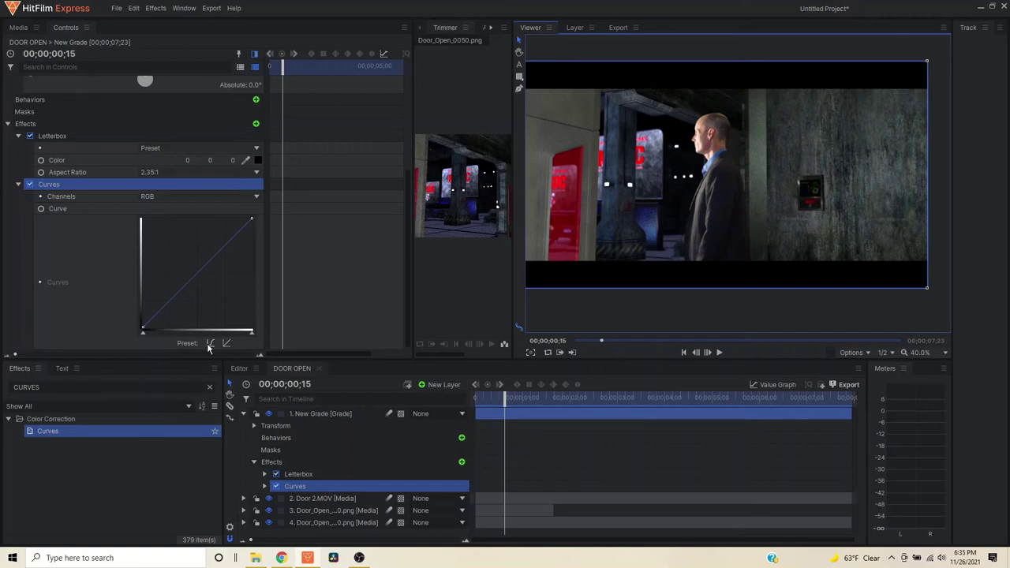
left_click(210, 343)
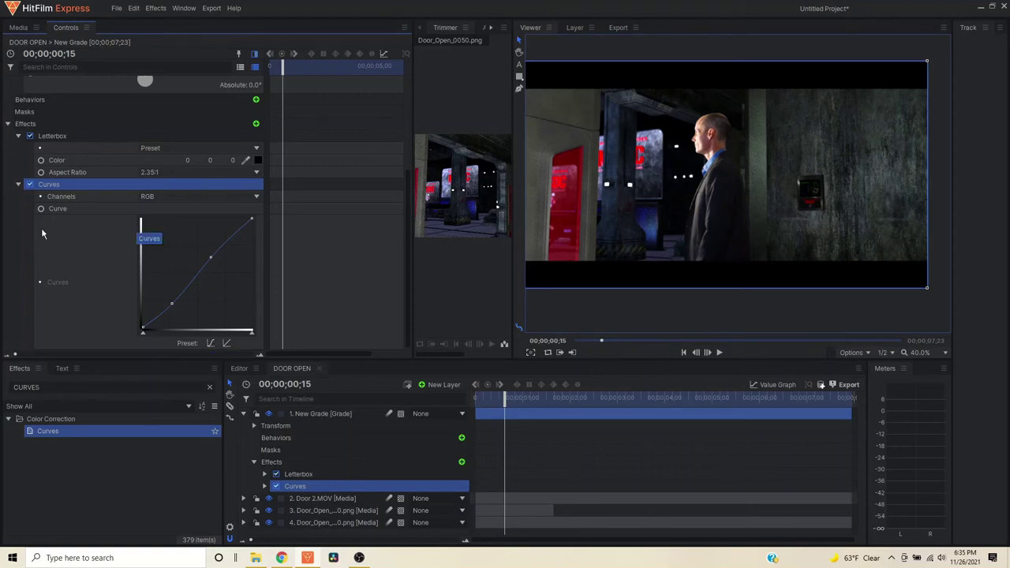
left_click(30, 185)
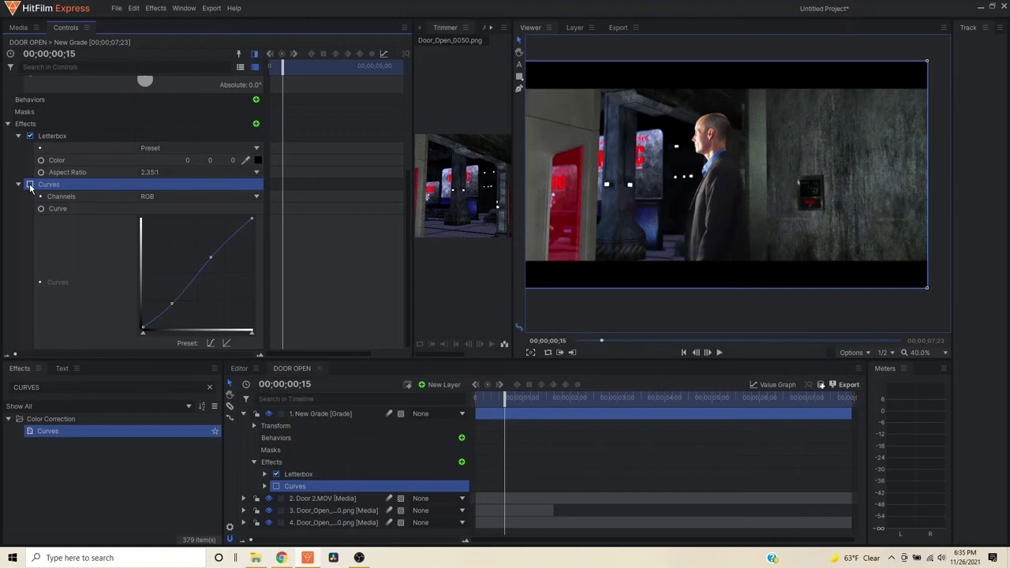
left_click(30, 185)
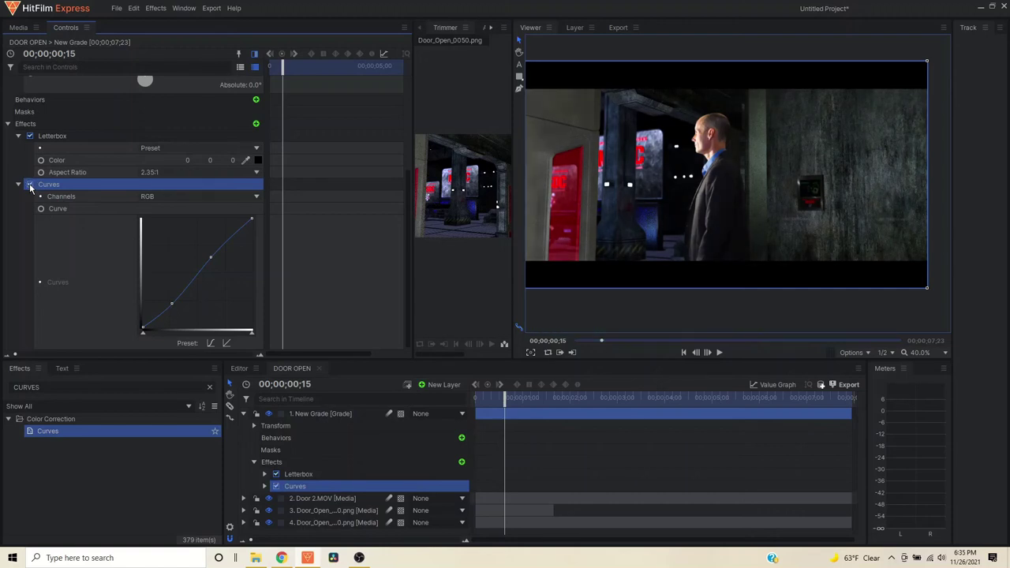
left_click(30, 185)
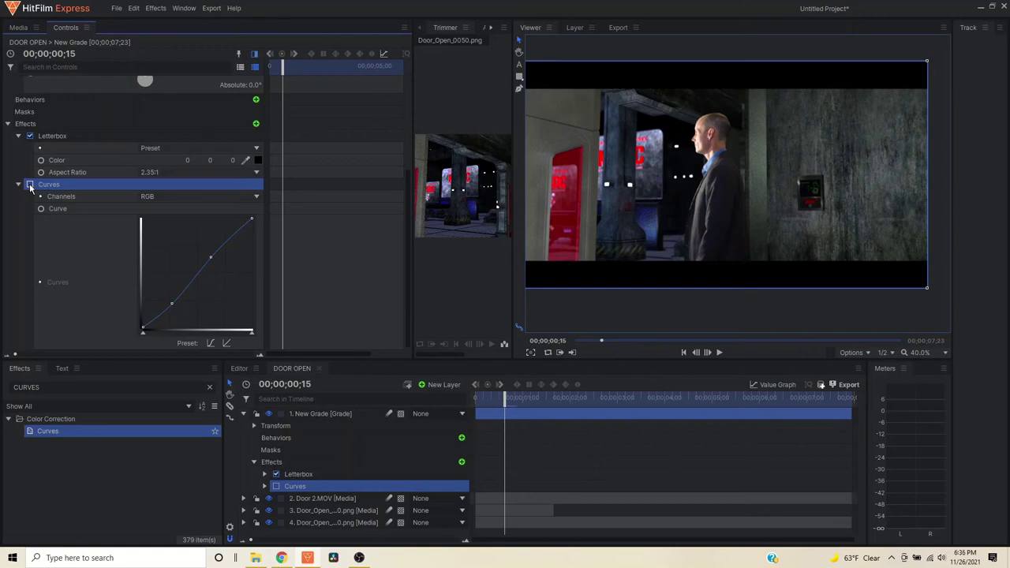
left_click(30, 185)
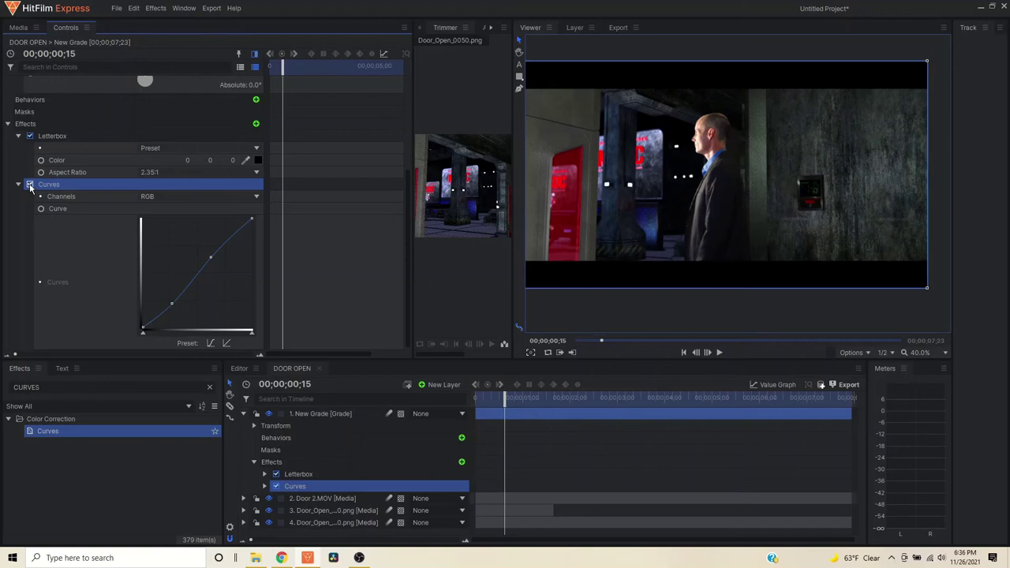
- Add an upper control point, deepen the lower point, and pull the top point slightly down
left_click(208, 256)
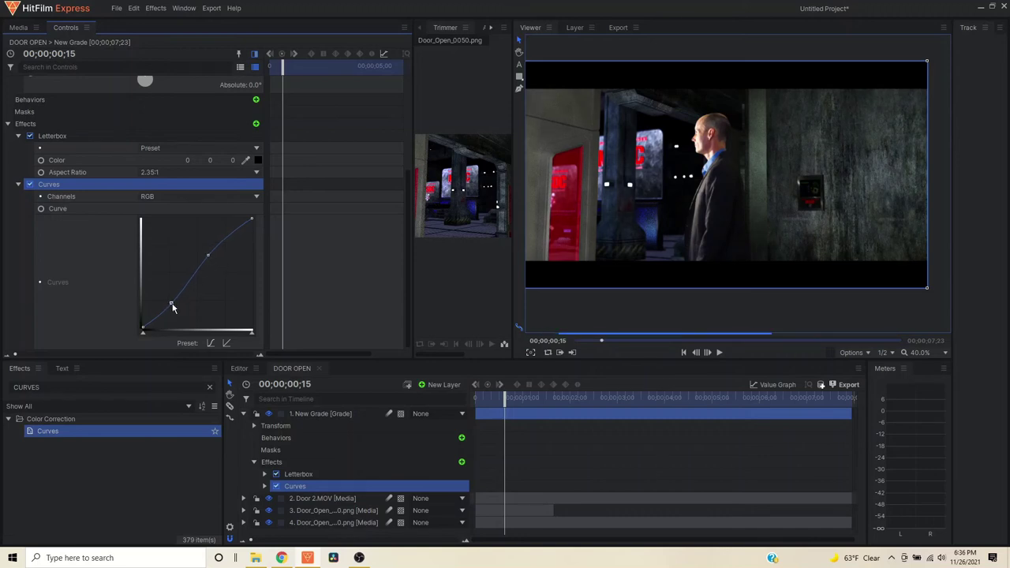
left_click_drag(172, 305, 176, 304)
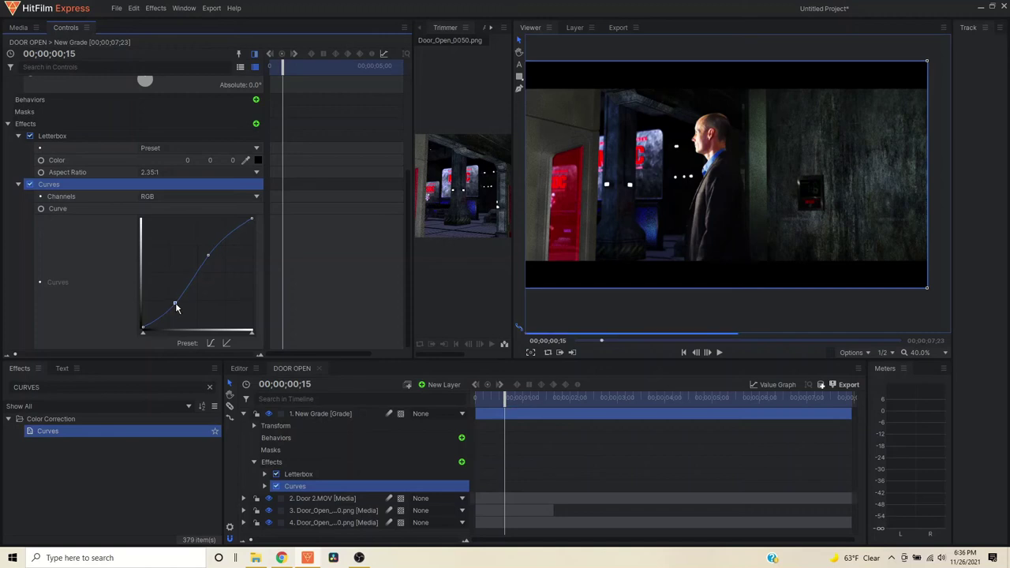
left_click_drag(176, 304, 175, 302)
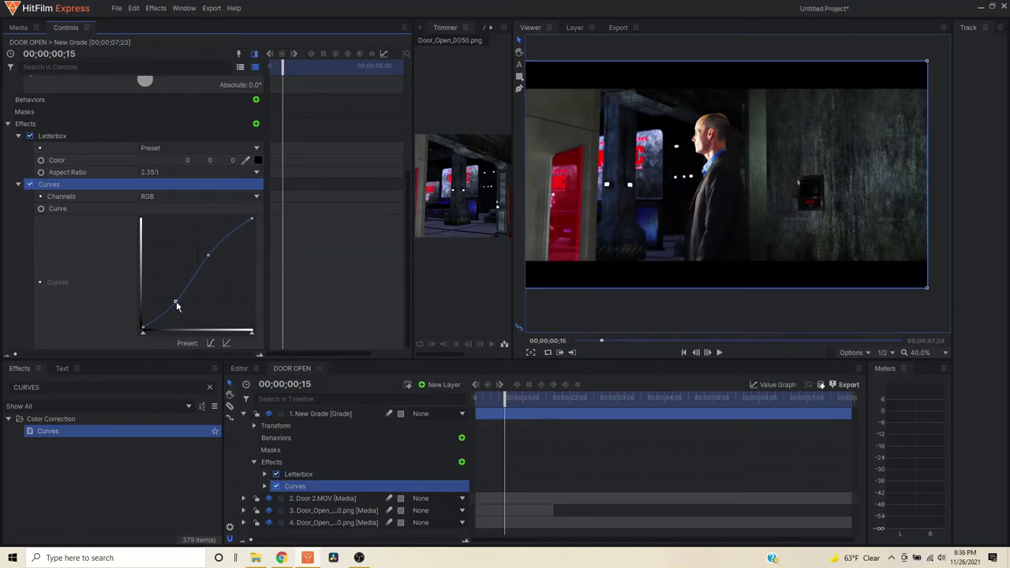
left_click(233, 230)
left_click_drag(232, 230, 233, 237)
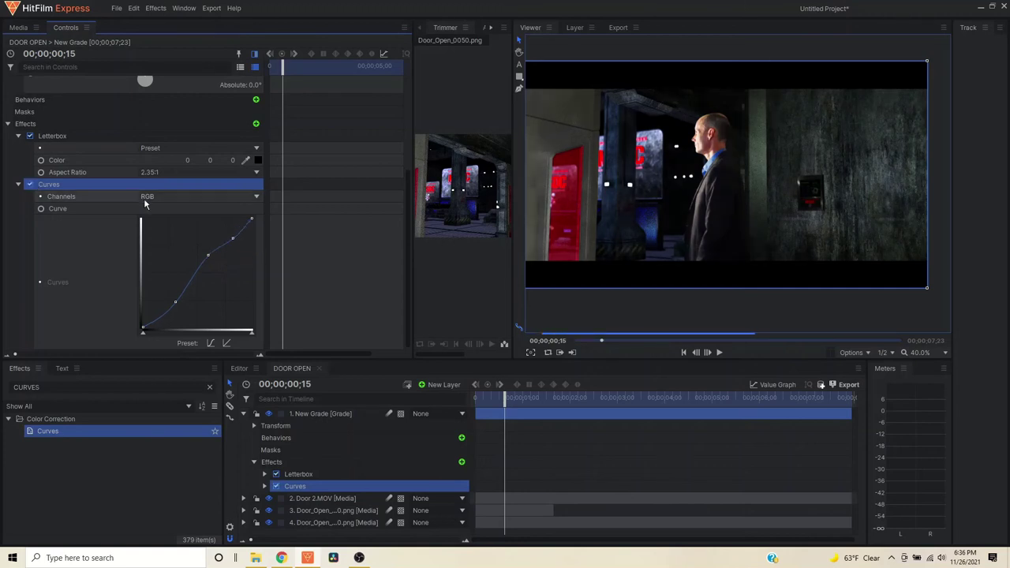
- Try bending the Red channel curve with new points, then undo it back to straight
left_click(159, 196)
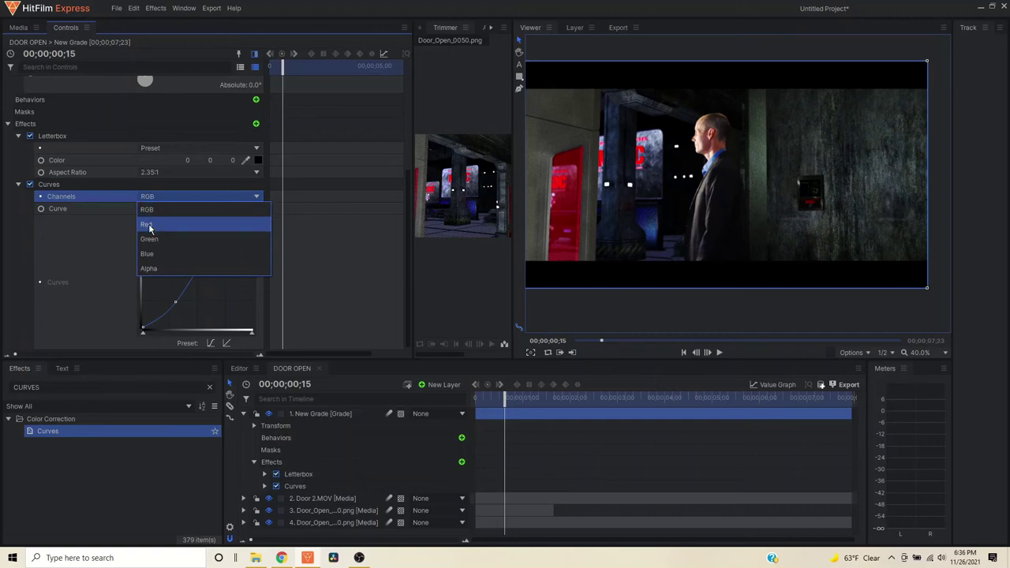
left_click(149, 268)
left_click(193, 207)
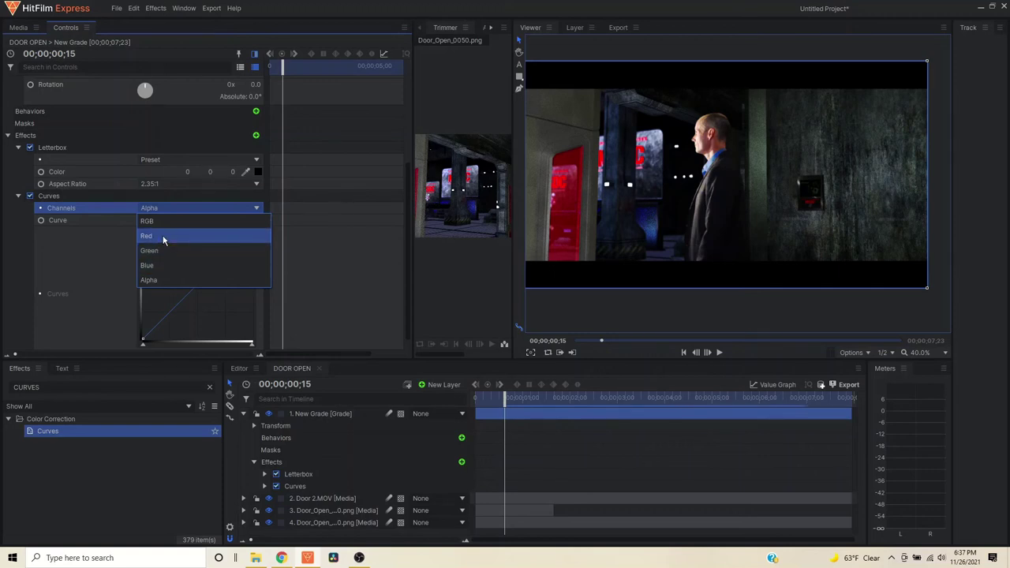
left_click(164, 239)
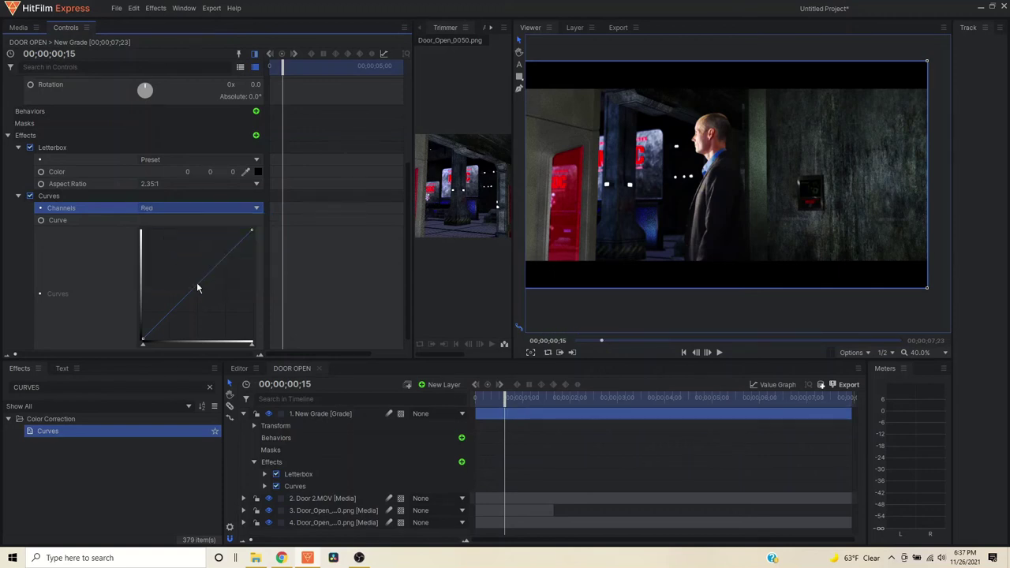
left_click_drag(202, 285, 206, 289)
left_click_drag(206, 288, 174, 303)
left_click(176, 303)
left_click(242, 251)
mouse_move(241, 251)
left_mouse_down()
mouse_move(232, 248)
mouse_move(234, 261)
mouse_move(231, 252)
left_mouse_up()
key("ctrl+z")
key("ctrl+z")
key("ctrl+z")
- Try points on the Green and Blue channel curves, then undo the Blue changes
left_click(157, 208)
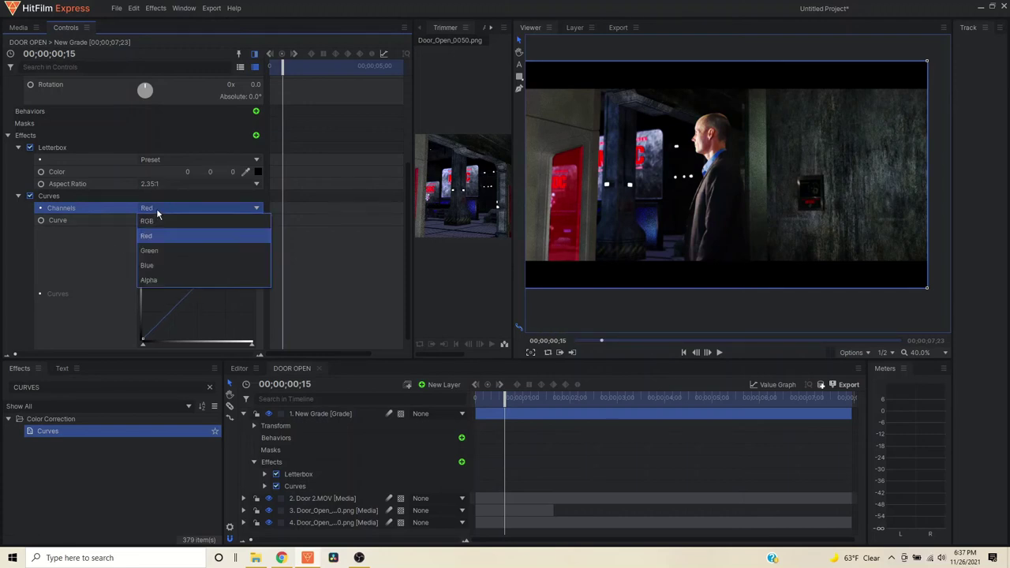
left_click(149, 250)
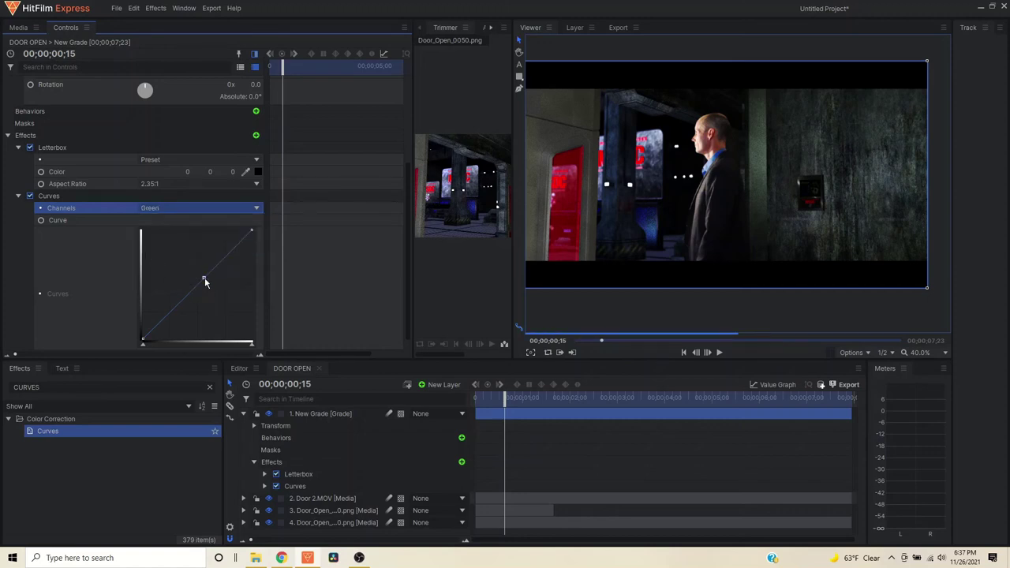
left_click_drag(205, 278, 214, 277)
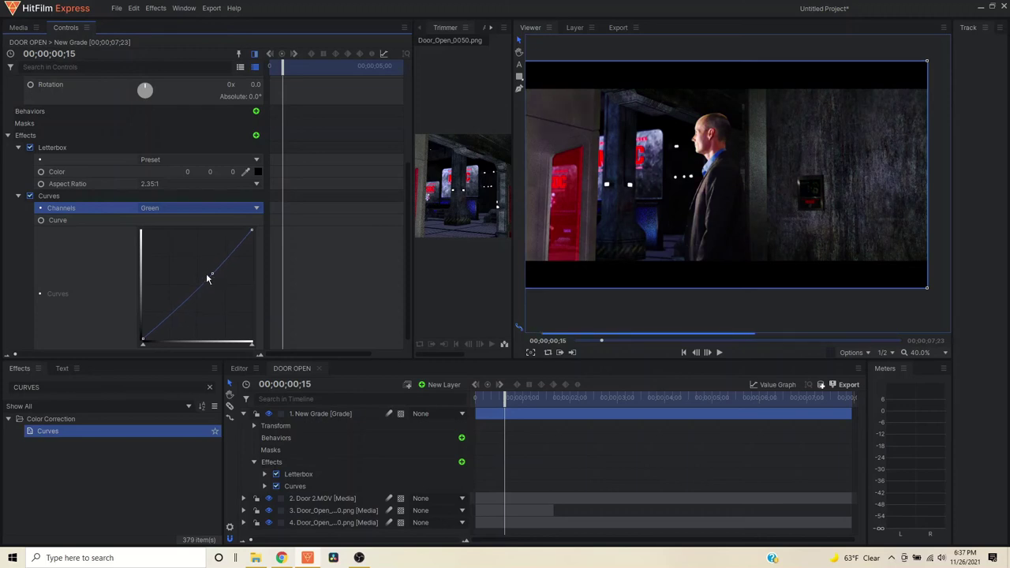
left_click(166, 208)
left_click(148, 265)
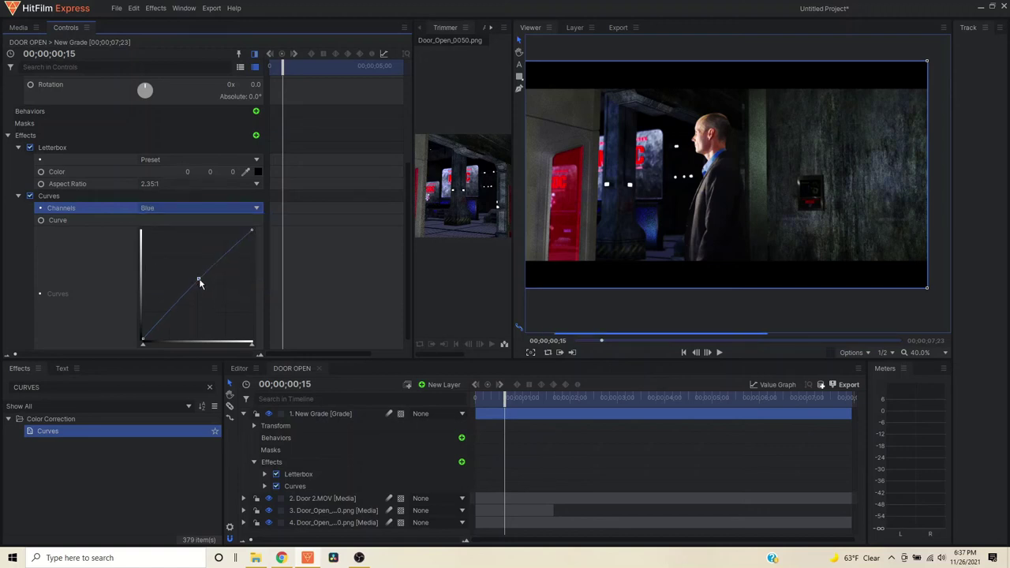
left_click(197, 279)
scroll(198, 284, "down", 1)
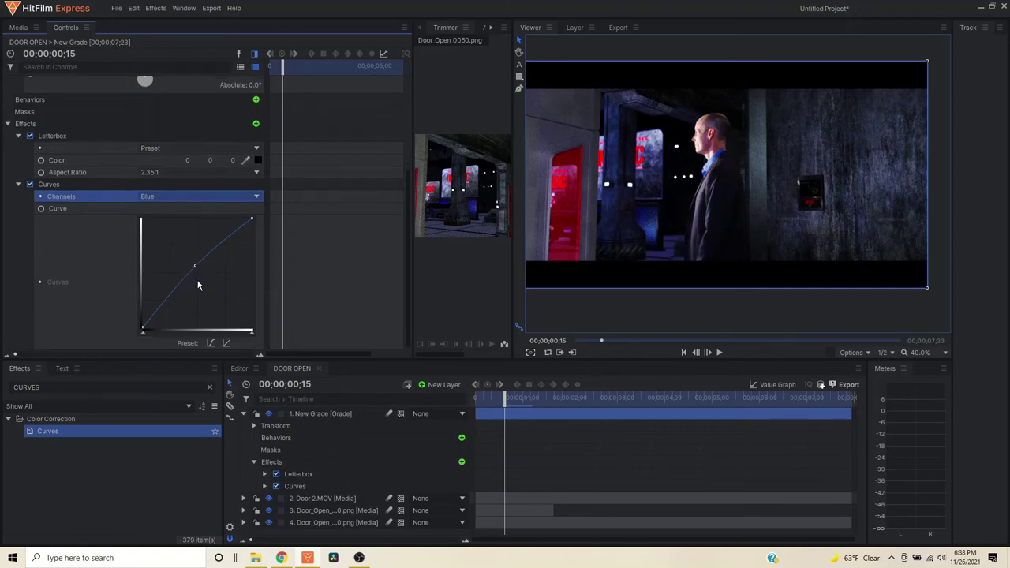
left_click(211, 345)
left_click_drag(172, 300, 172, 301)
key("ctrl+z")
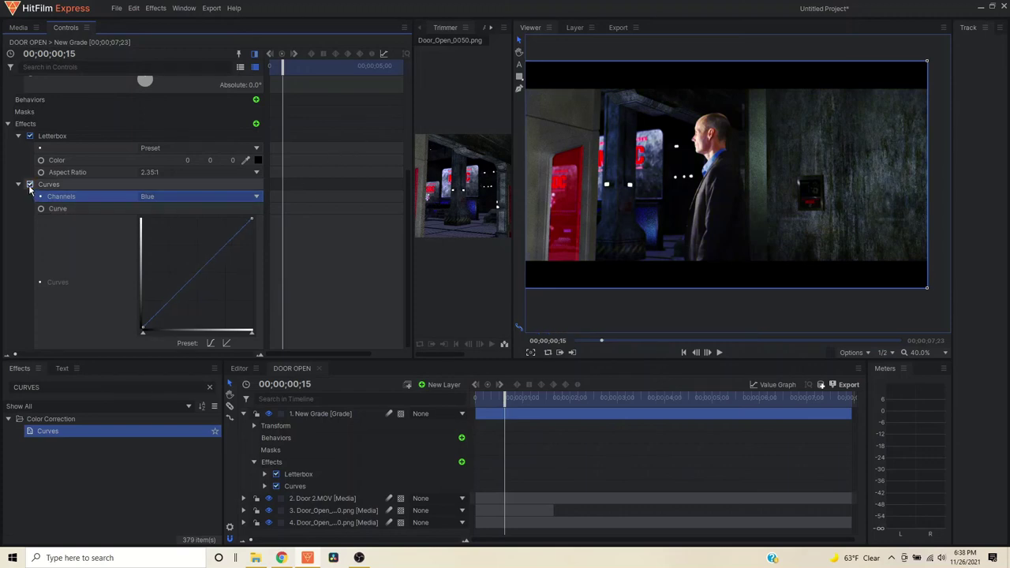
- Switch Curves back to RGB, reset to Default, apply S-Curve, and nudge both points
left_click(154, 192)
left_click(153, 207)
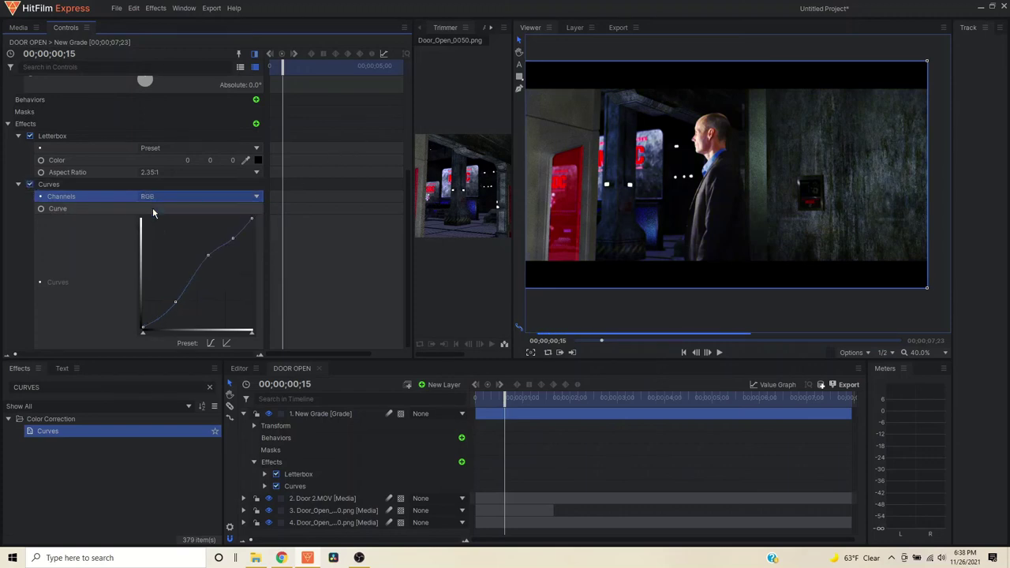
left_click(227, 344)
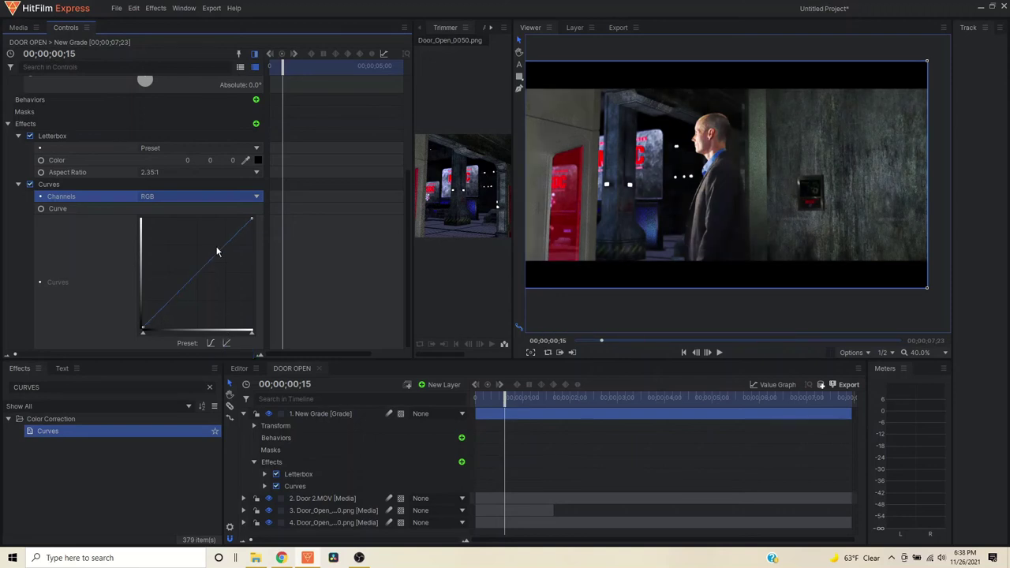
left_click(210, 344)
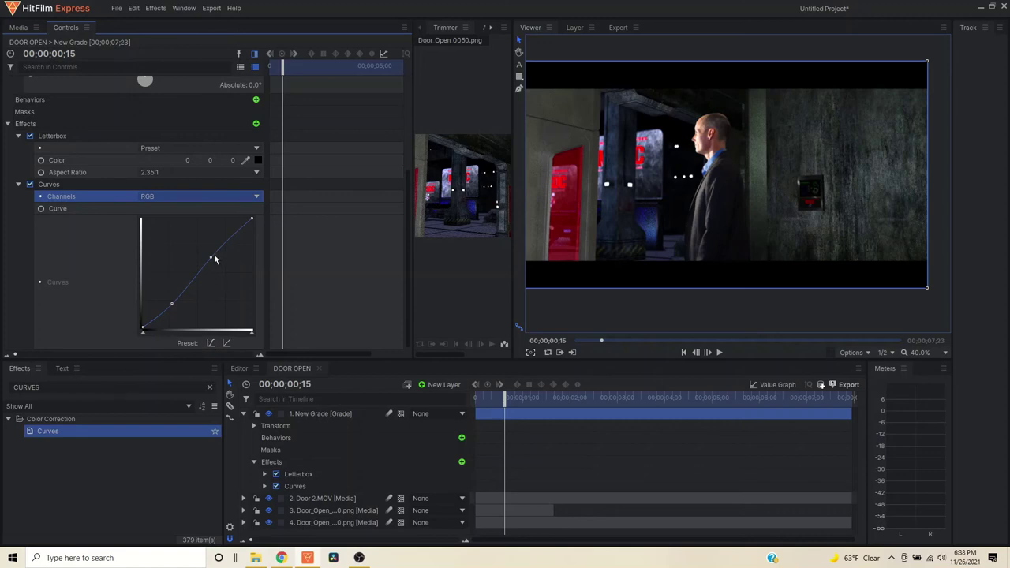
left_click_drag(211, 261, 210, 254)
left_click_drag(170, 305, 182, 303)
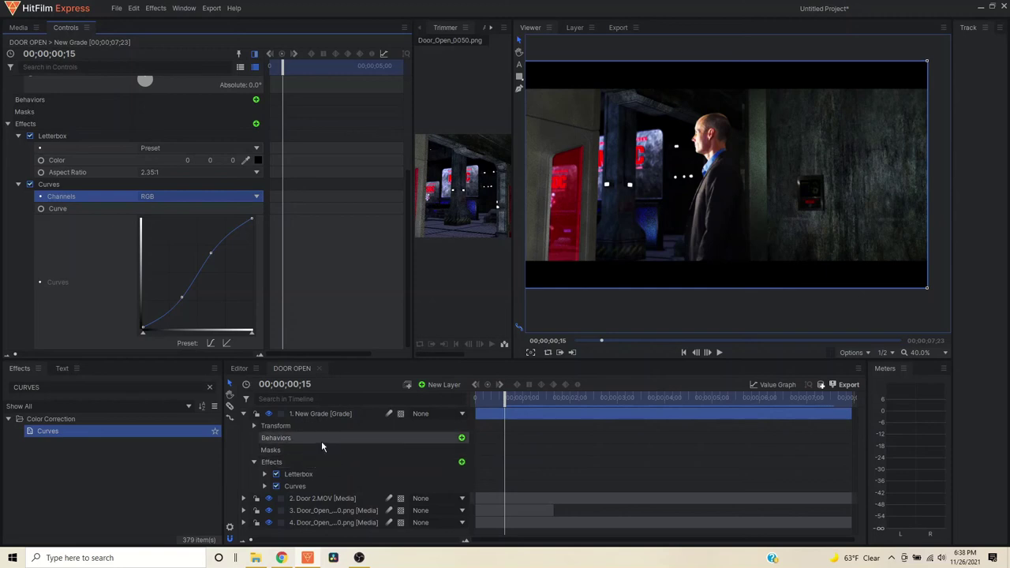
- Toggle the New Grade layer off and on to compare graded and ungraded shots
left_click(269, 414)
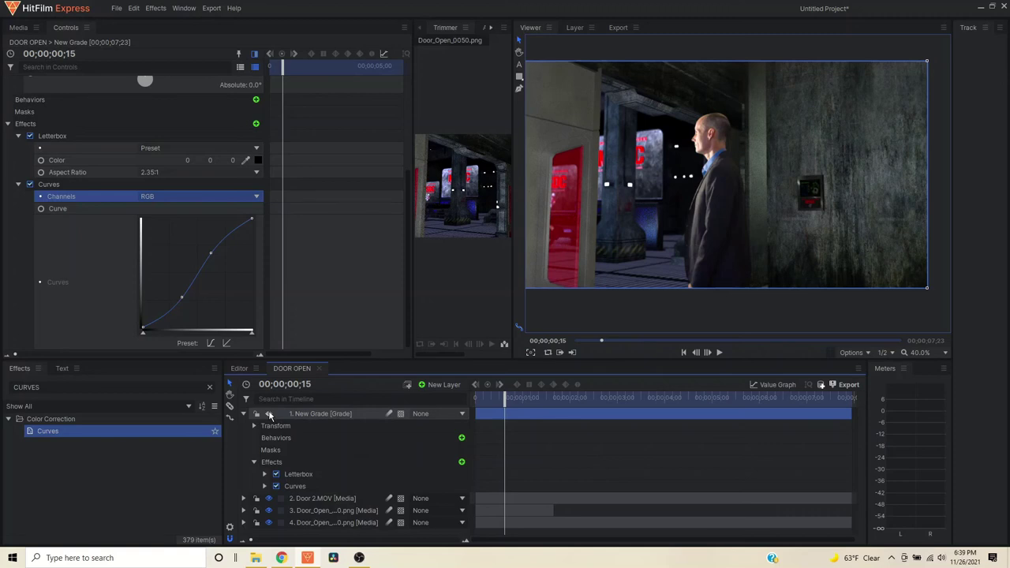
left_click(269, 413)
left_click(269, 414)
left_click(270, 414)
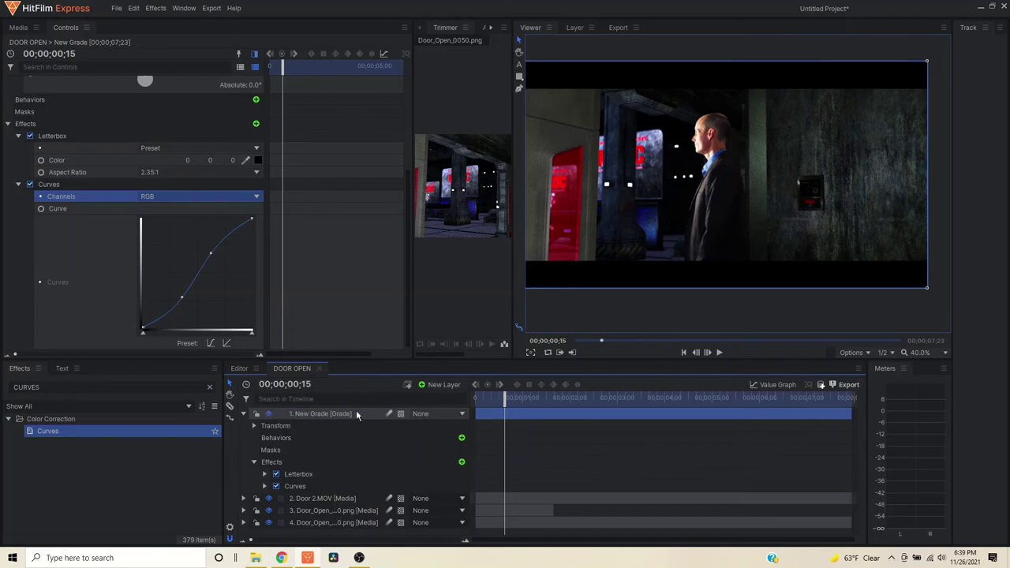
- Play the graded composite from the start, return to the first frame, and select New Grade
left_click_drag(505, 395, 479, 396)
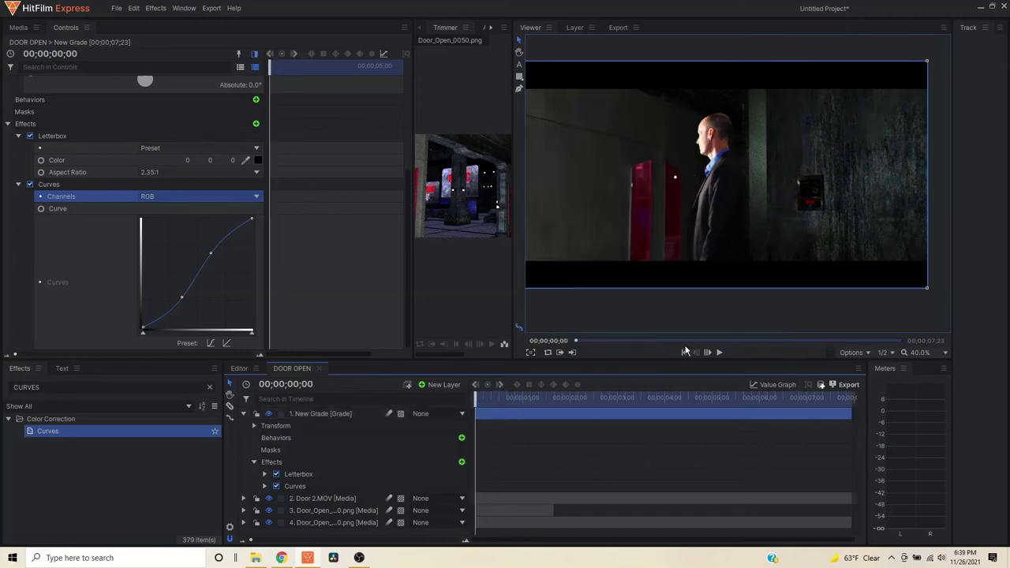
left_click(719, 353)
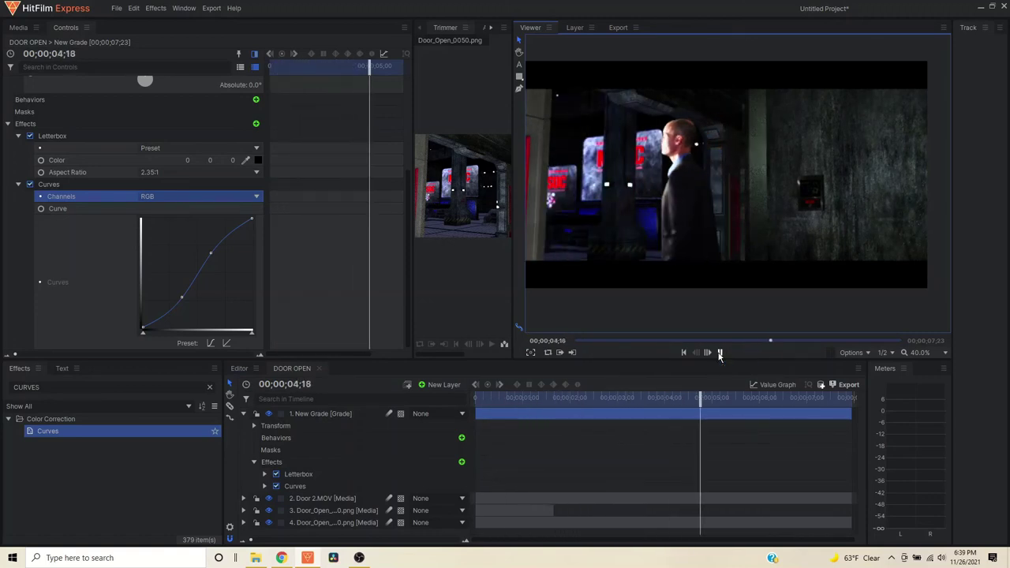
left_click(719, 353)
left_click(683, 353)
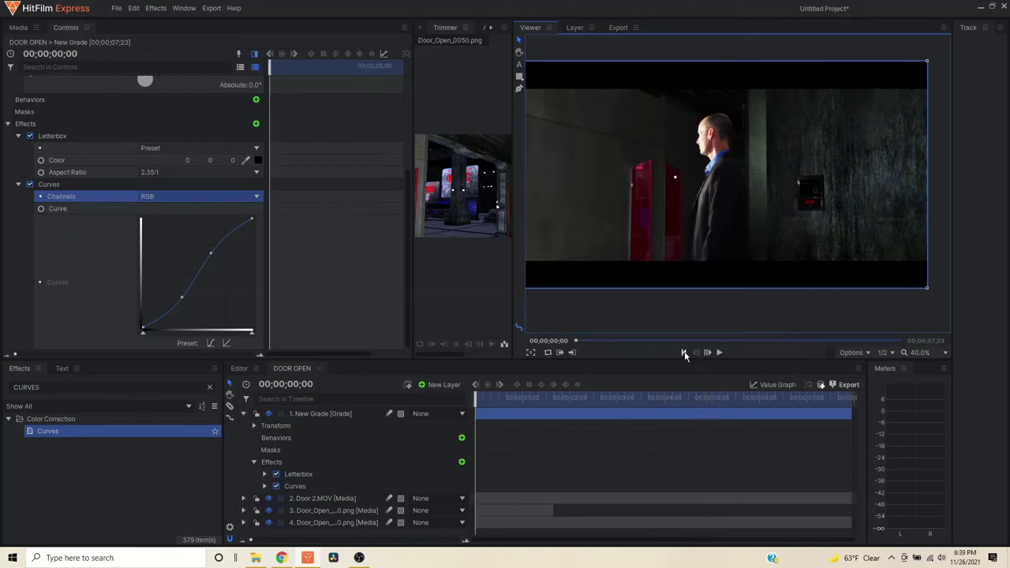
left_click(364, 412)
left_click(52, 387)
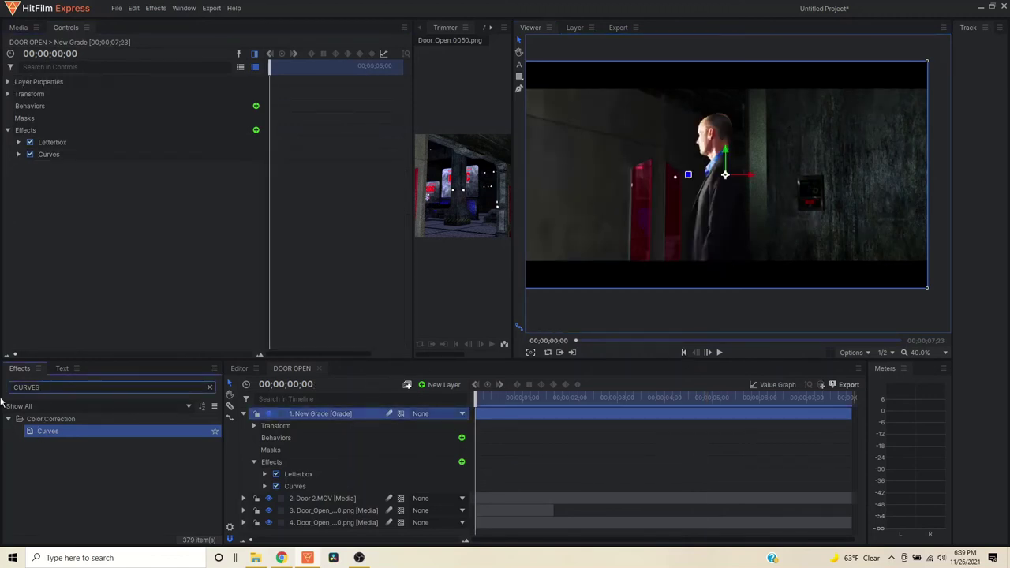
- Search effects for CRUSH and apply Crush Blacks & Whites to New Grade with the High Contrast preset
type("CUR")
key("BackSpace")
key("BackSpace")
key("BackSpace")
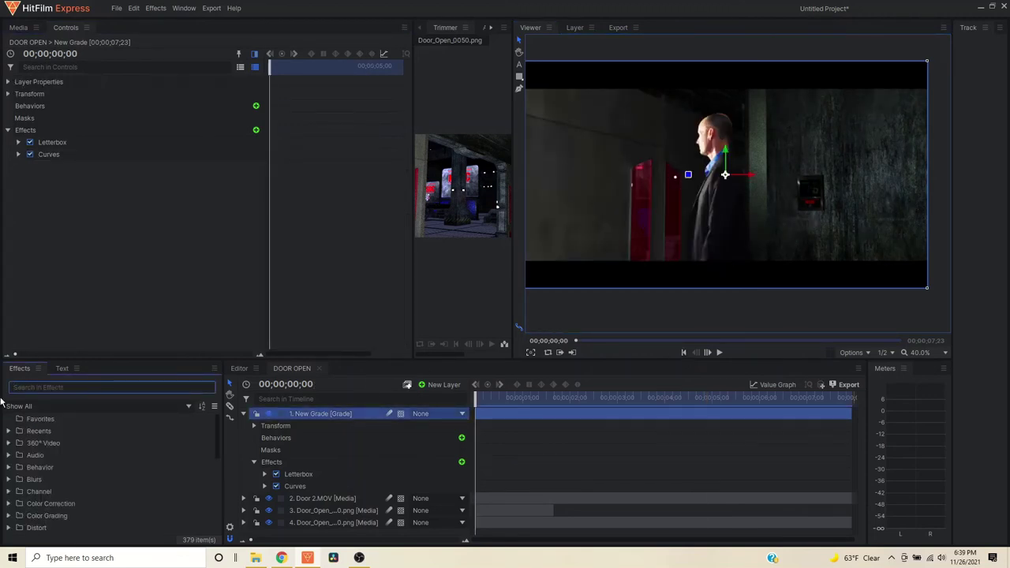
type("CRUSH")
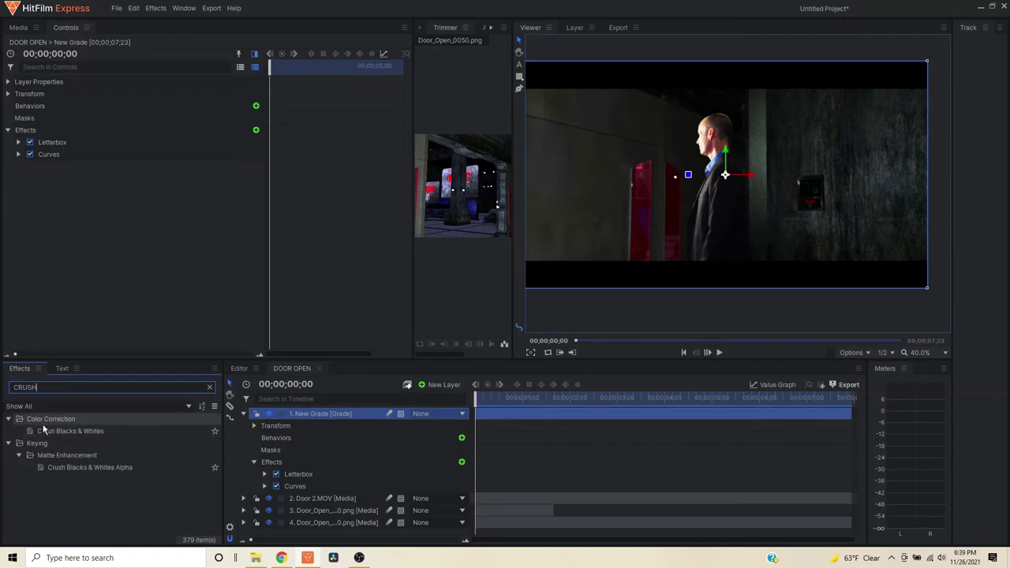
left_click_drag(52, 431, 304, 413)
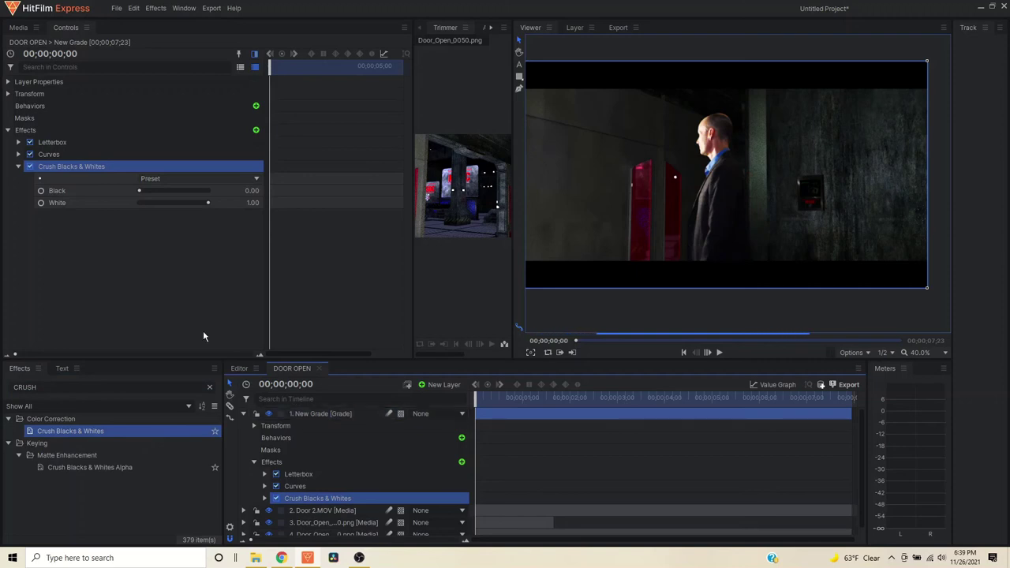
left_click(168, 180)
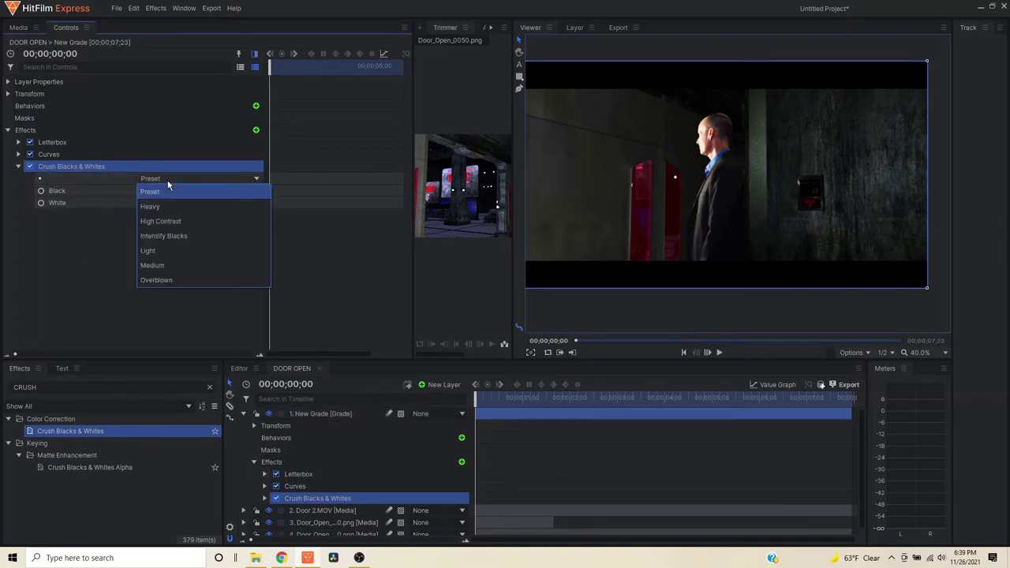
left_click(155, 221)
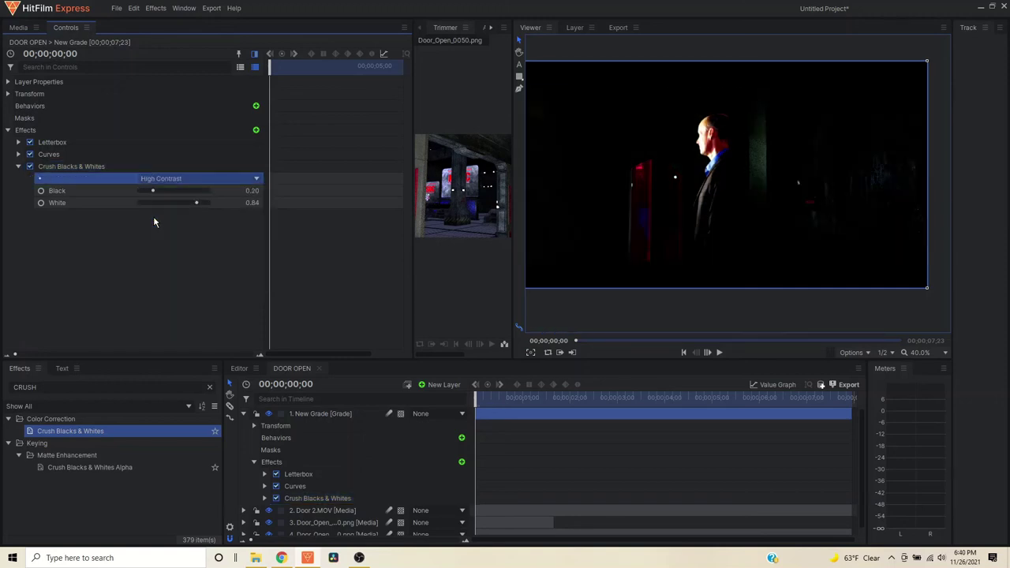
- Preview the shot, switch to the Light preset, then undo the effect
left_click(489, 398)
mouse_move(489, 398)
left_mouse_down()
mouse_move(535, 392)
mouse_move(474, 392)
left_mouse_up()
left_click(204, 177)
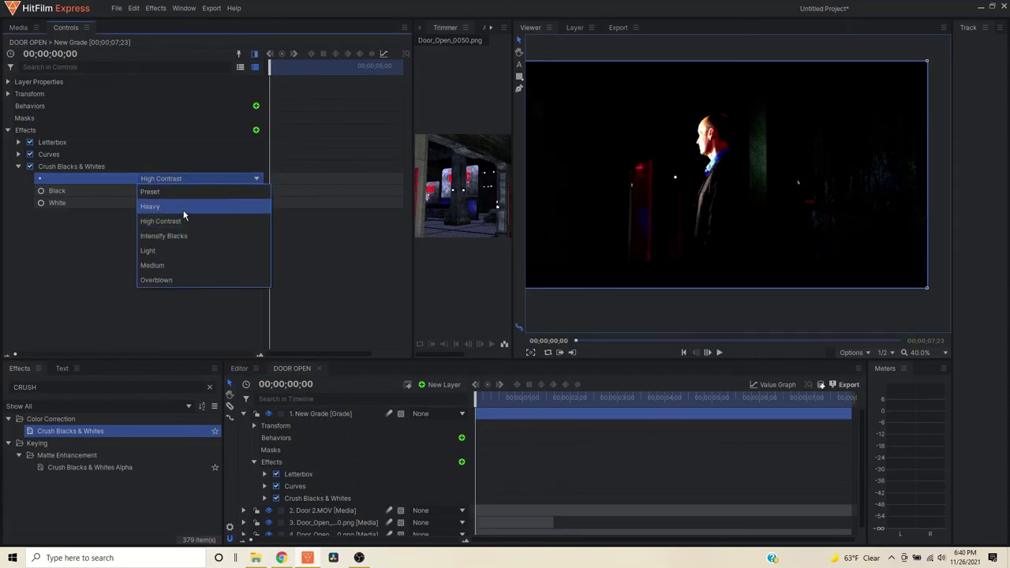
left_click(178, 251)
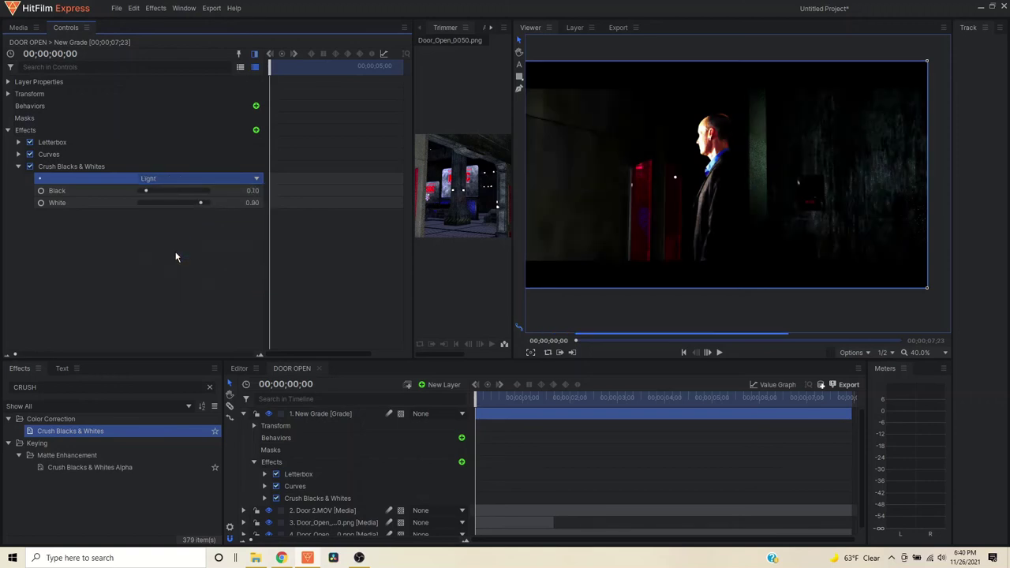
mouse_move(476, 399)
left_mouse_down()
mouse_move(536, 398)
mouse_move(475, 397)
left_mouse_up()
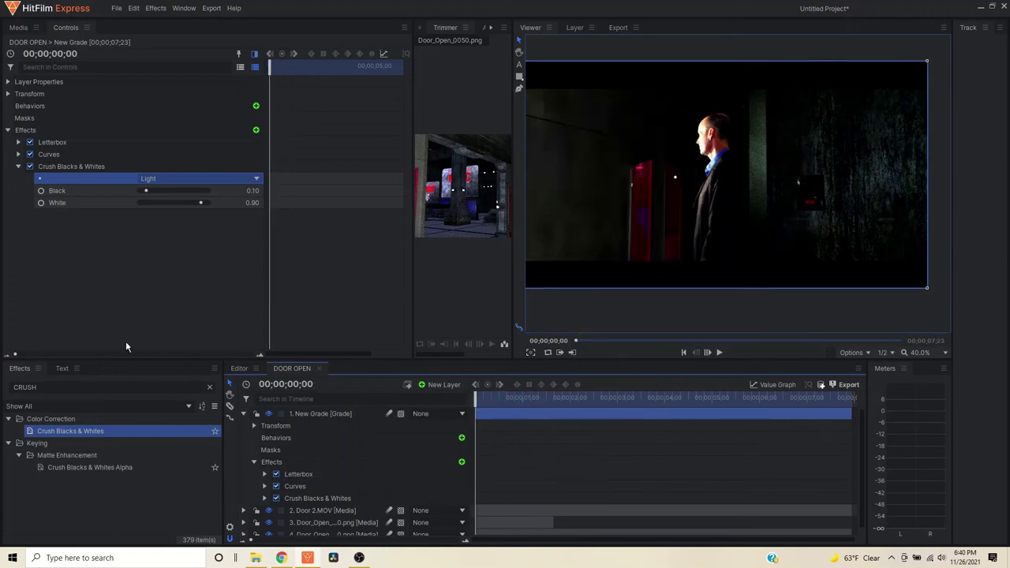
key("ctrl+z")
key("ctrl+z")
key("ctrl+z")
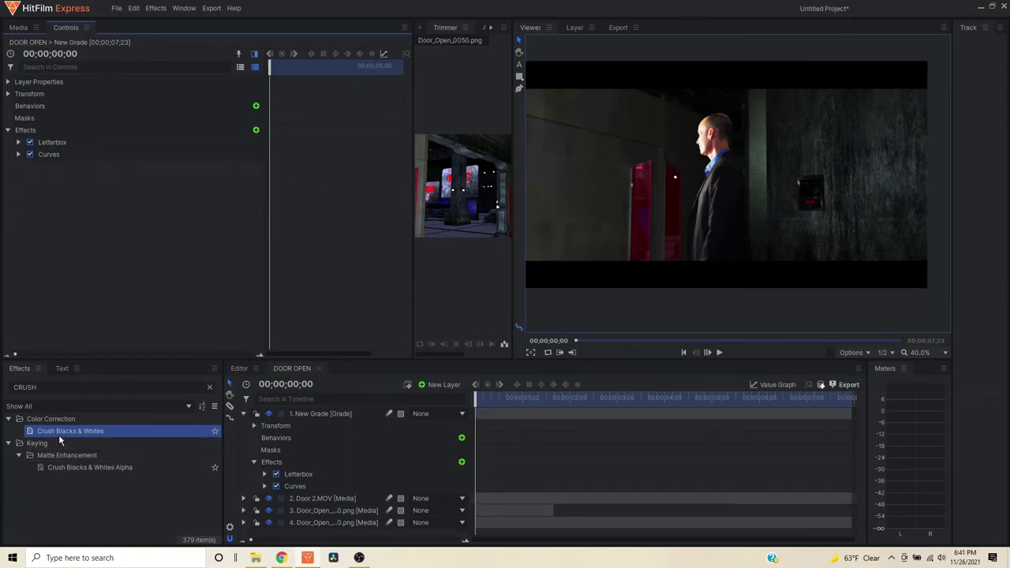
- Reapply Crush Blacks & Whites to the grade layer with Black at 0.05 and White at 0.85
left_click_drag(61, 433, 308, 414)
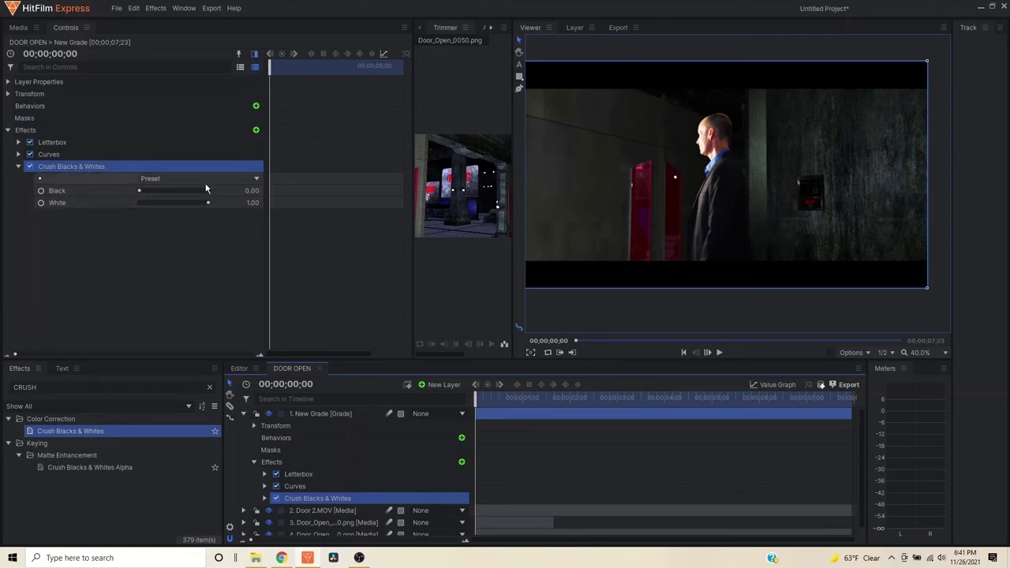
left_click(140, 192)
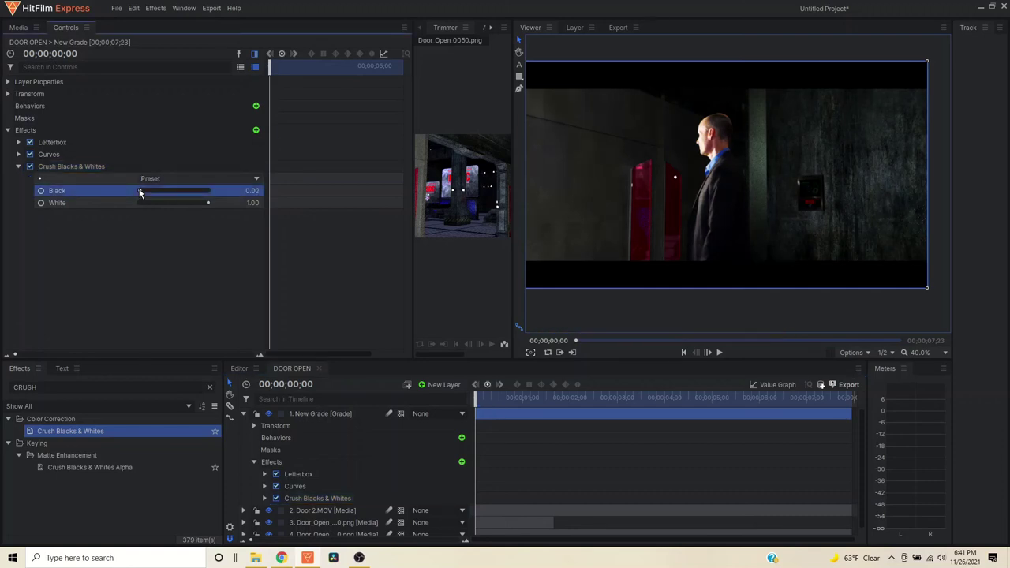
mouse_move(140, 193)
left_mouse_down()
mouse_move(151, 193)
mouse_move(139, 194)
left_mouse_up()
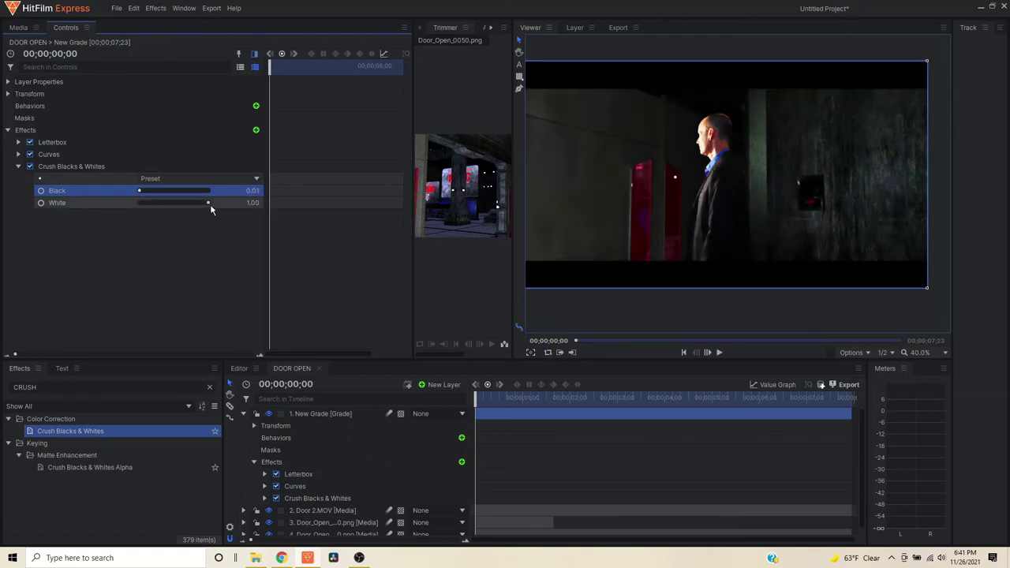
left_click_drag(208, 205, 171, 204)
left_click_drag(175, 203, 198, 202)
left_click_drag(150, 192, 142, 192)
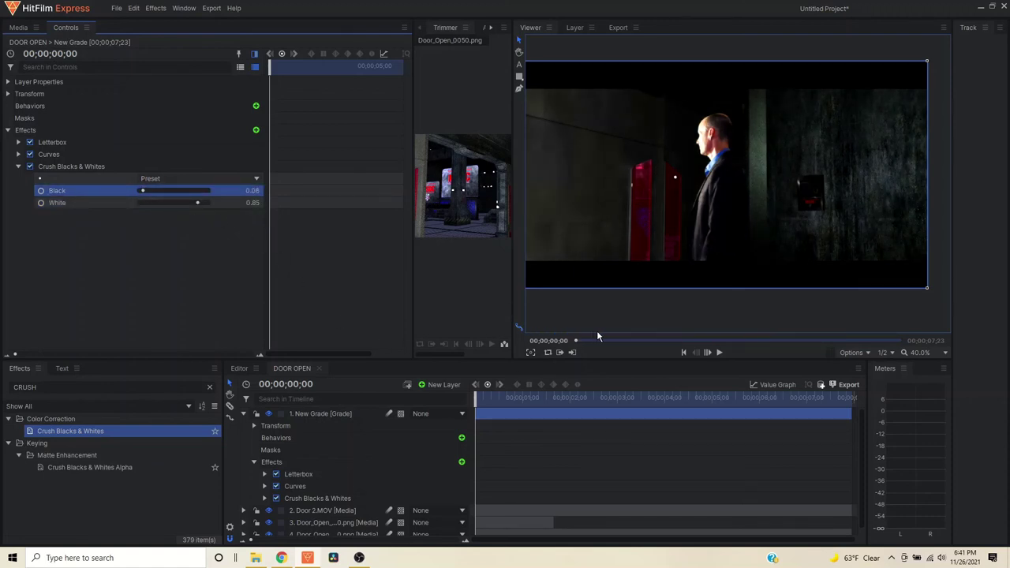
- Preview the crushed composite, then remove Crush Blacks & Whites from the layer
left_click(719, 353)
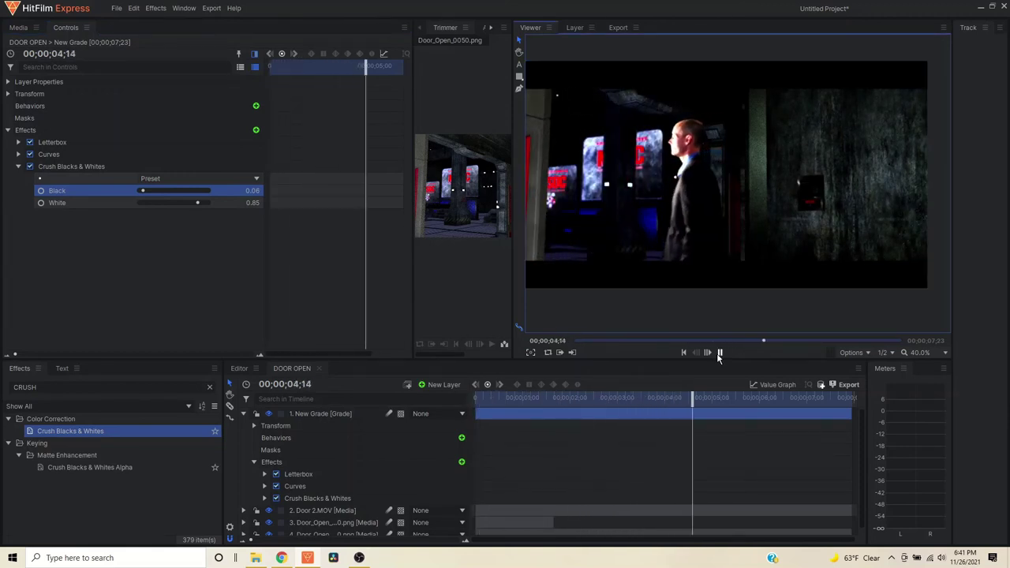
left_click(719, 353)
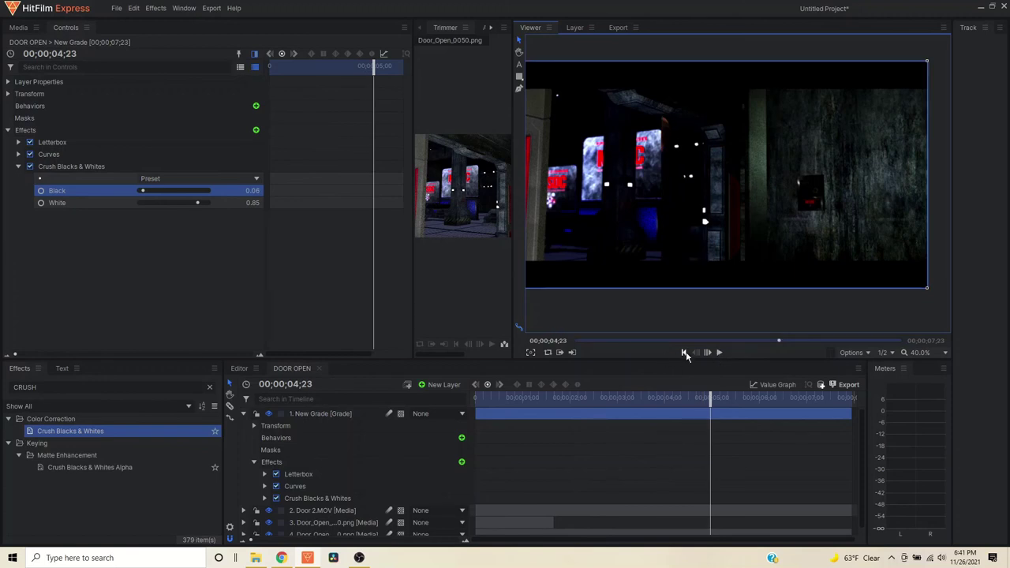
left_click(685, 353)
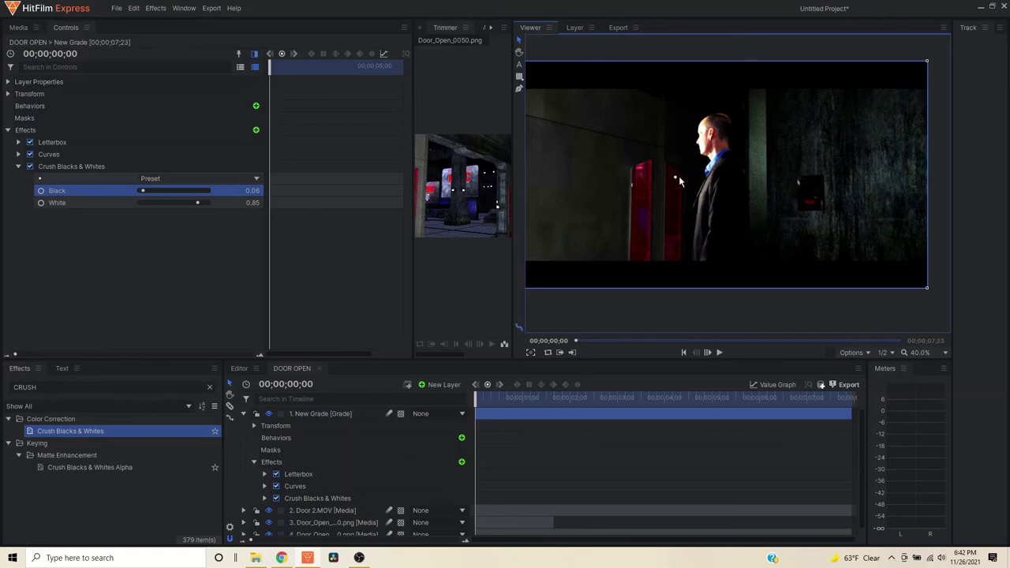
left_click(78, 167)
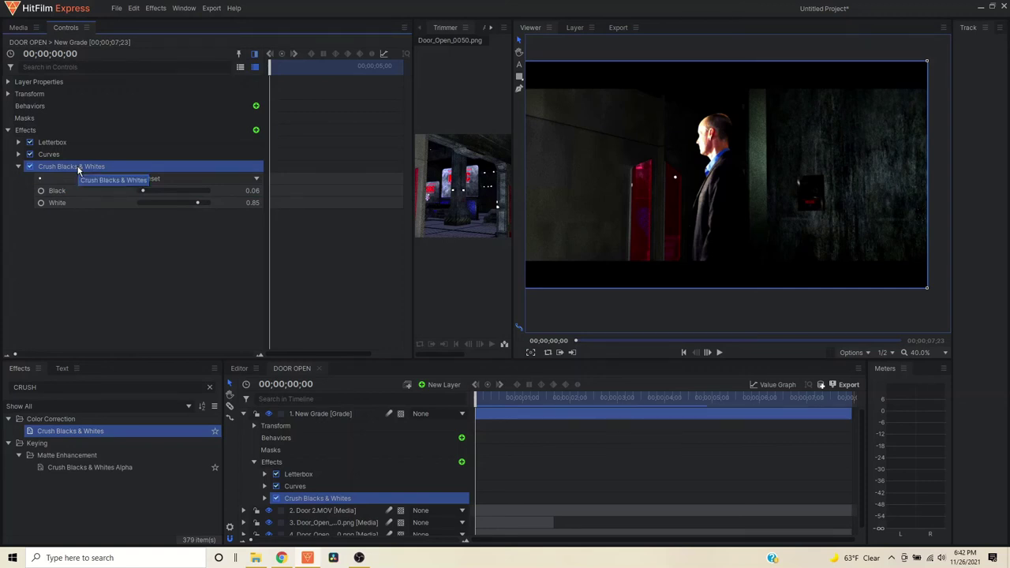
right_click(78, 168)
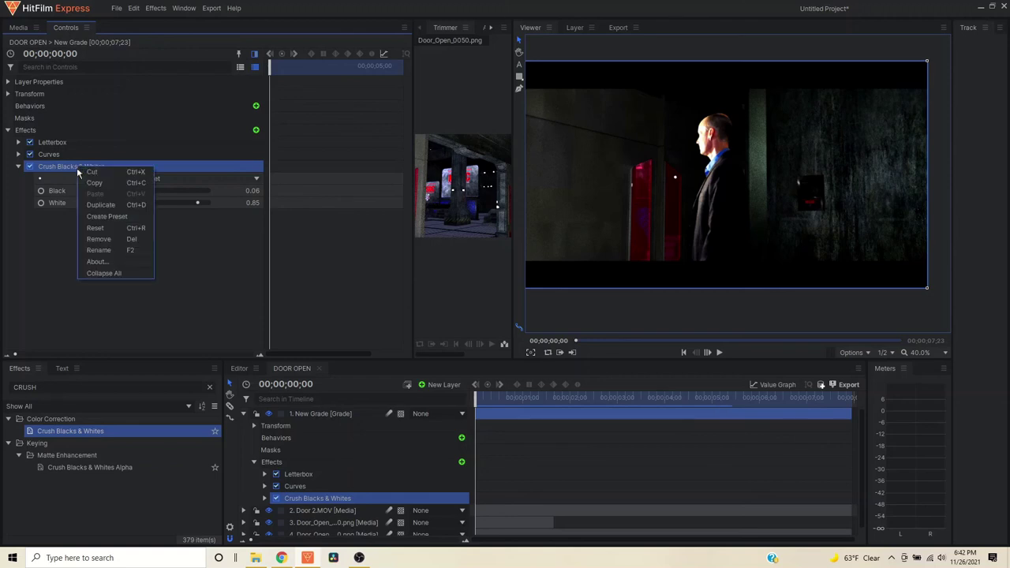
left_click(99, 240)
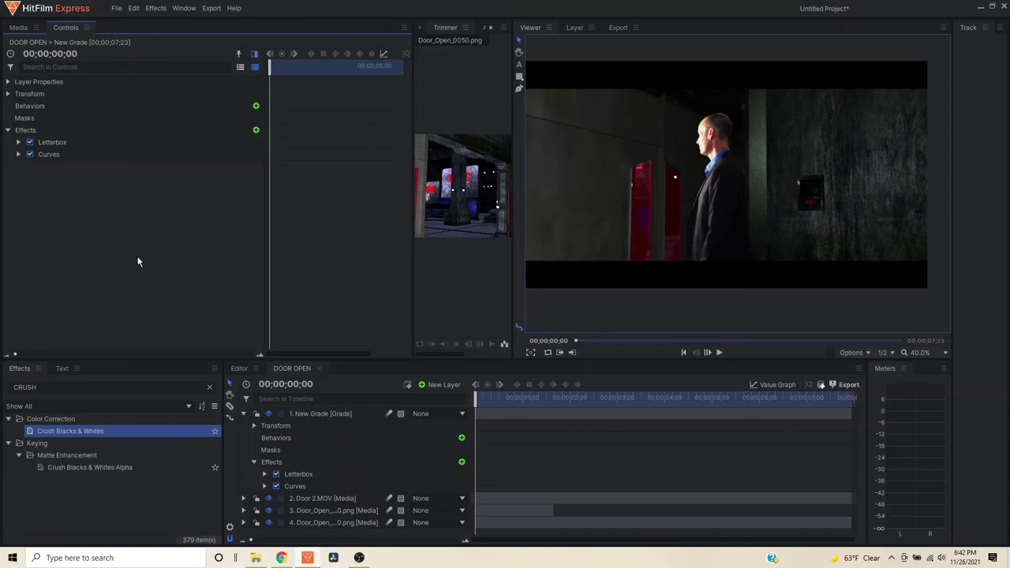
left_click(719, 353)
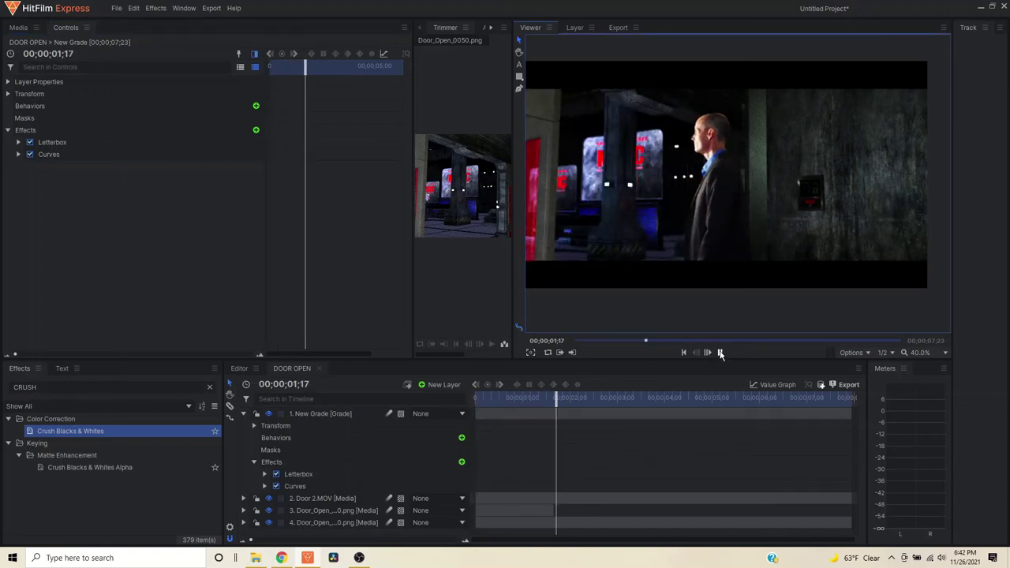
left_click(720, 353)
key("Home")
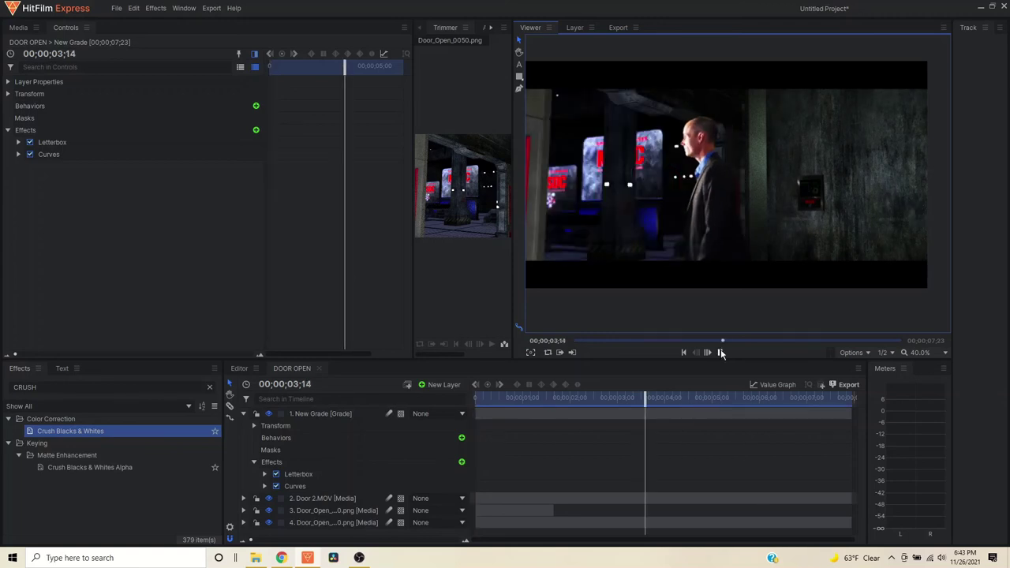
left_click(719, 352)
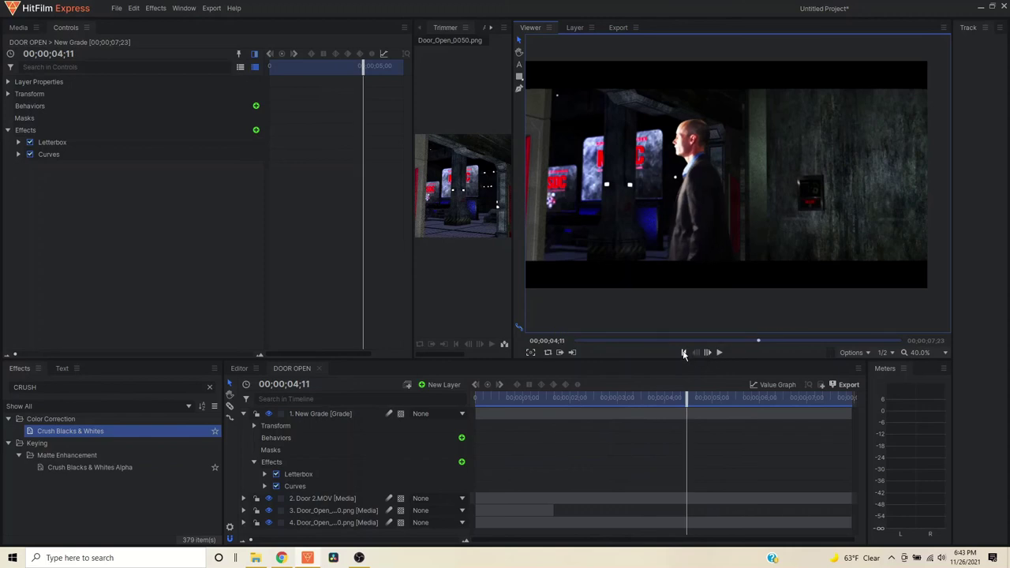
- Zoom the Viewer in on the actor's head, then scrub back toward the shot's start
scroll(685, 246, "up", 3)
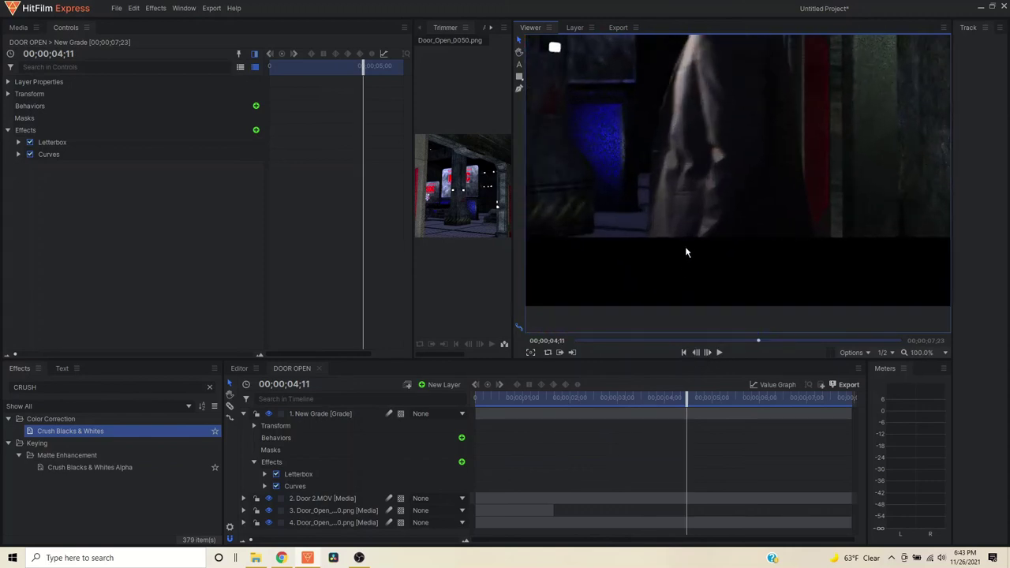
left_click(705, 211)
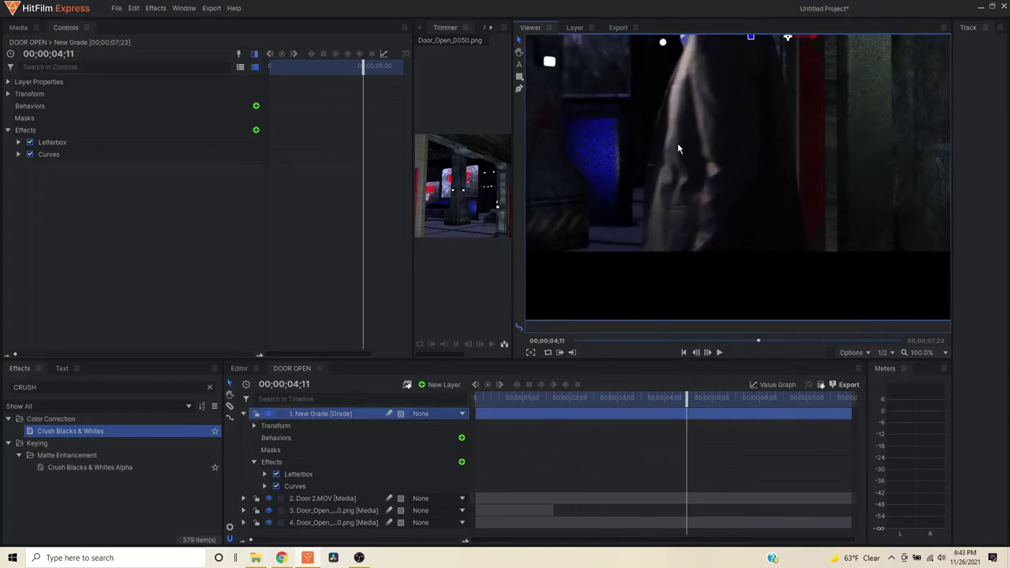
middle_click_drag(677, 148, 681, 321)
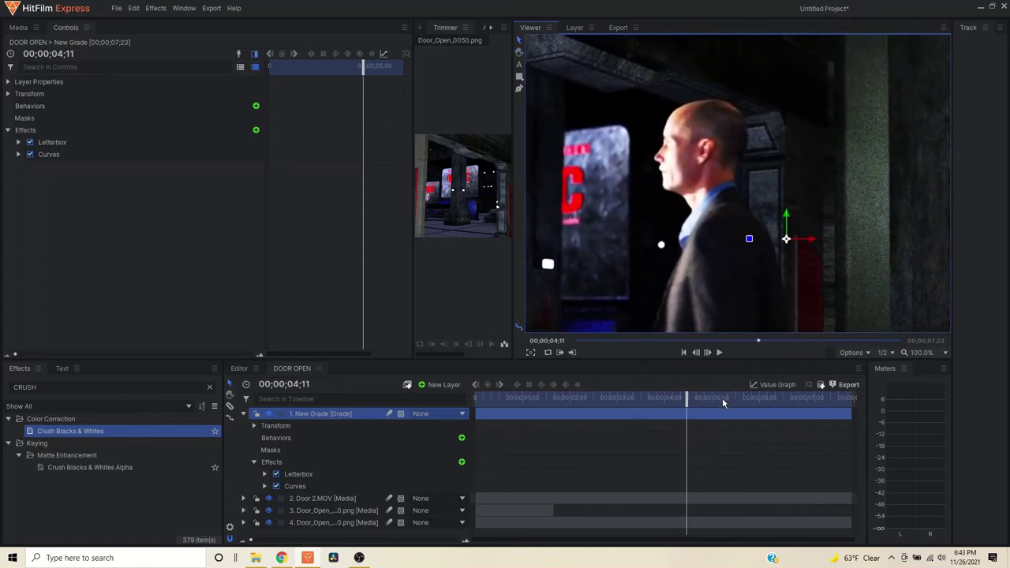
left_click_drag(688, 394, 416, 414)
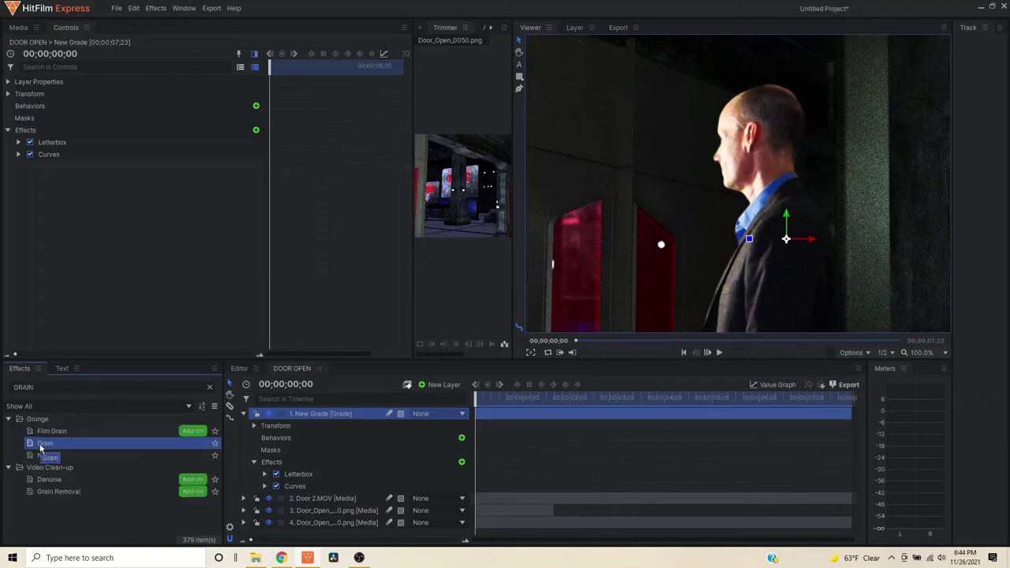
- Add Grain at Amount 20.0 to the New Grade layer and play the composite
left_click_drag(41, 448, 315, 413)
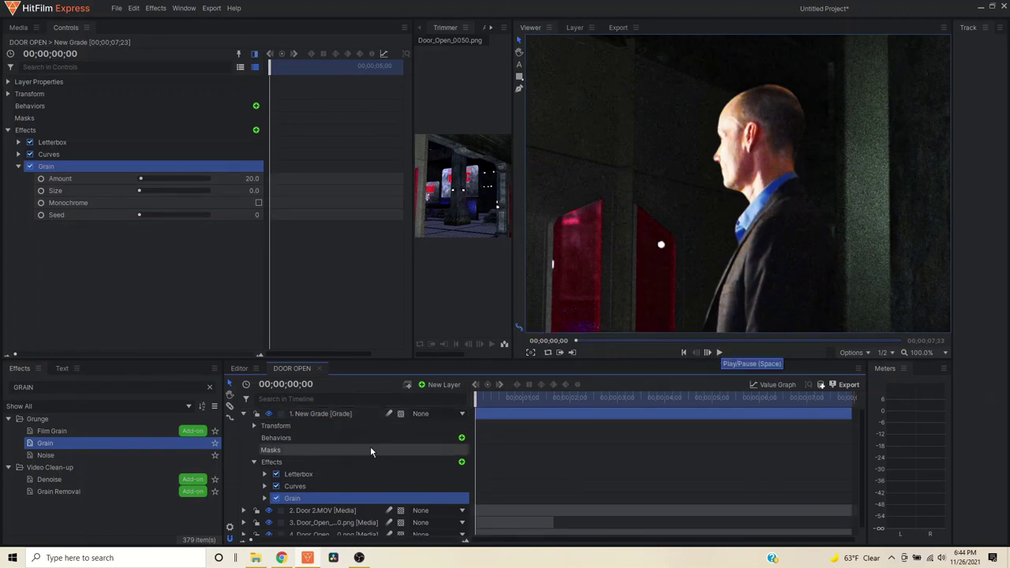
left_click(316, 415)
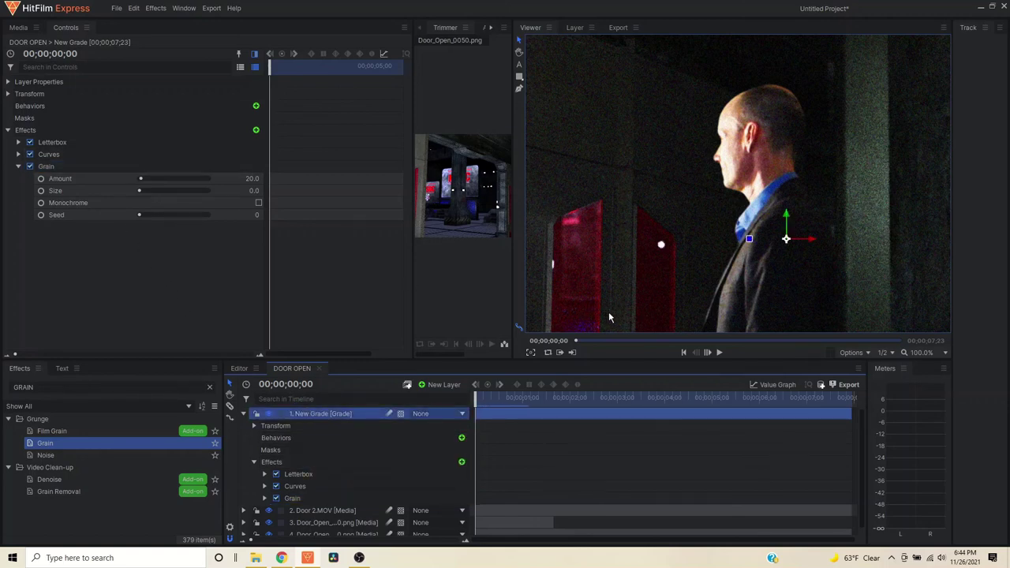
left_click(719, 353)
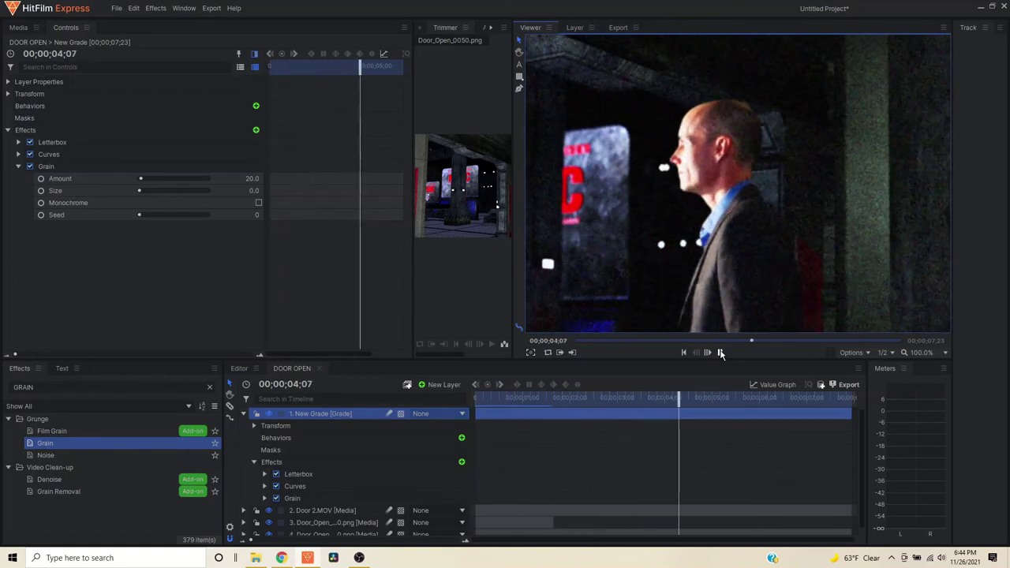
- Zoom the Viewer back out and drag the panel dividers left to widen it
left_click(720, 353)
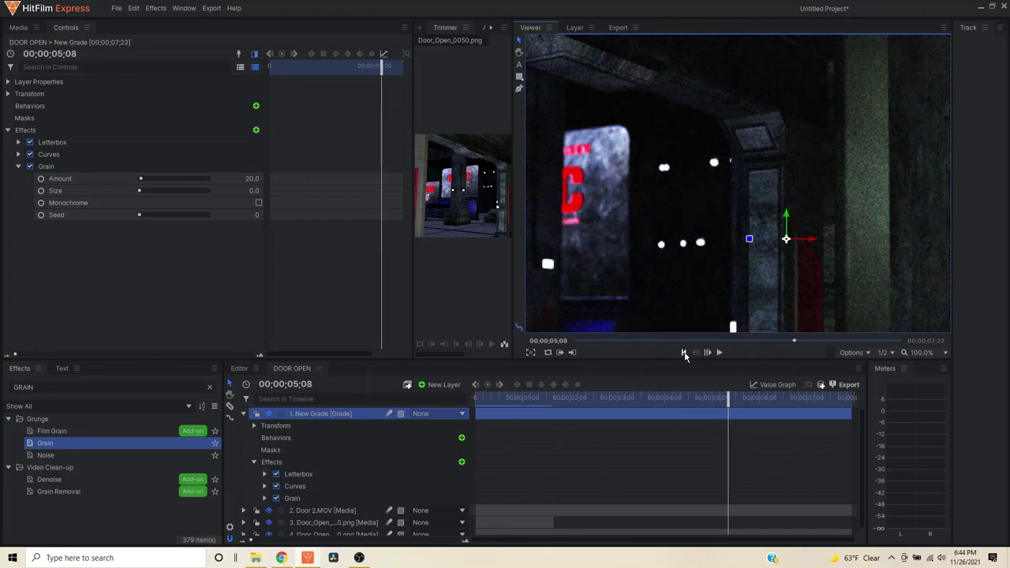
left_click(683, 353)
scroll(702, 257, "down", 2)
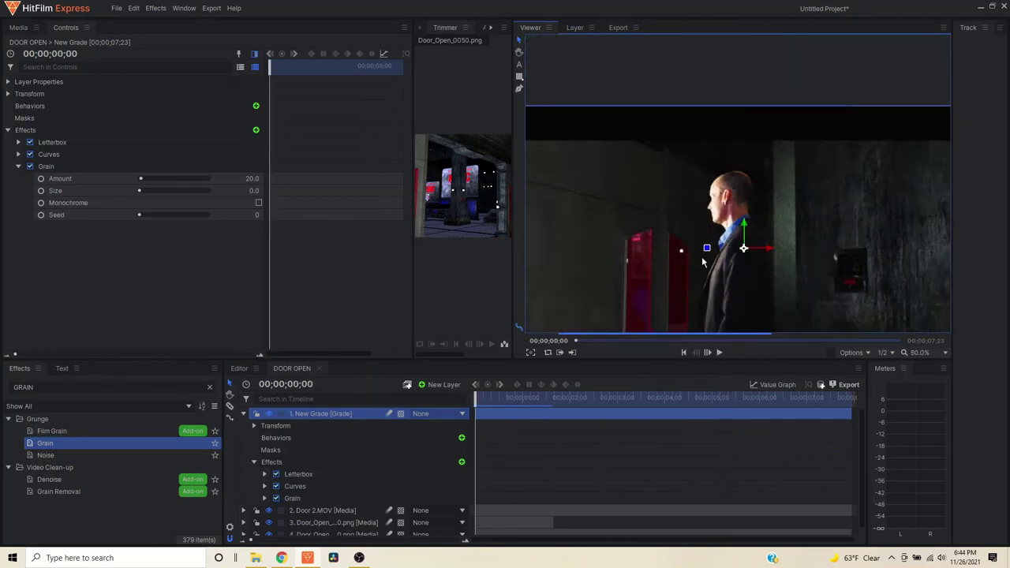
scroll(703, 262, "down", 1)
middle_click_drag(716, 121, 697, 42)
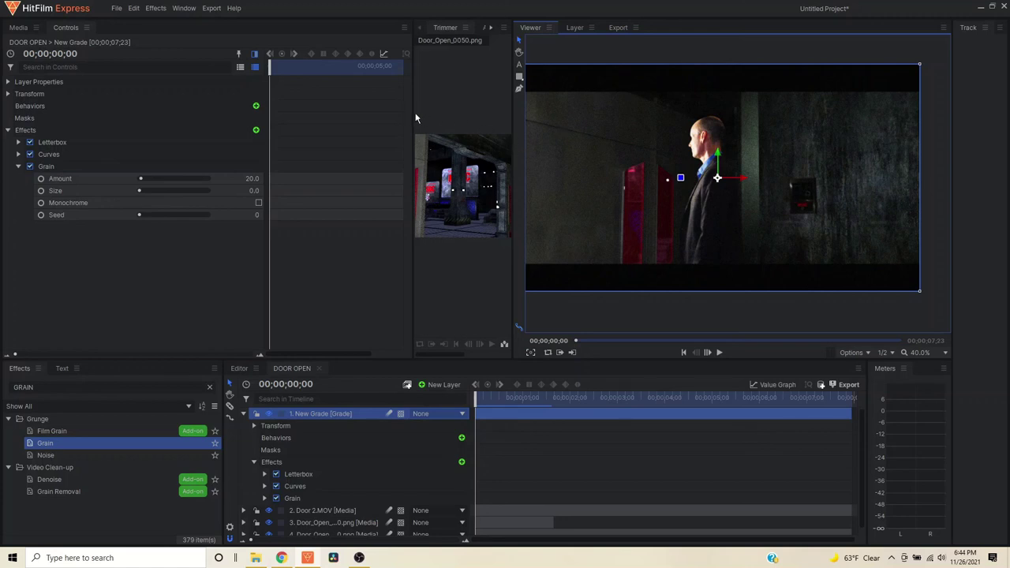
left_click_drag(411, 111, 277, 126)
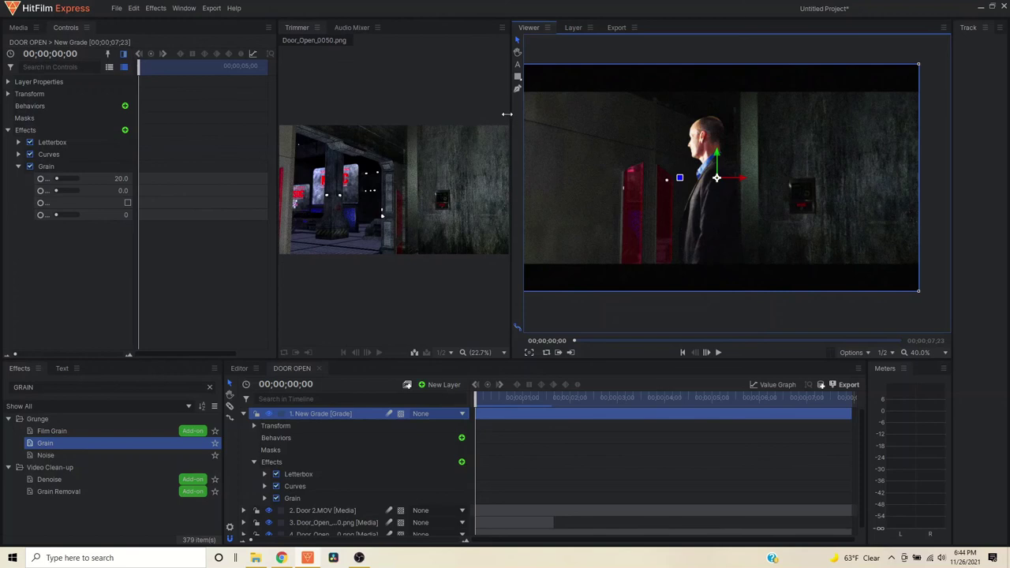
left_click_drag(507, 114, 379, 119)
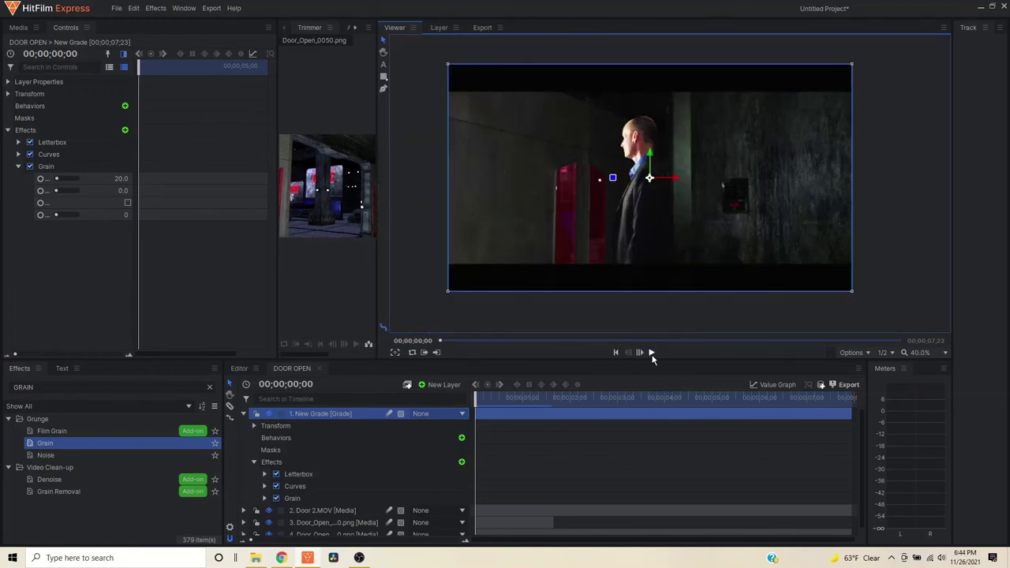
- Replay the shot and toggle the New Grade layer off and on twice to compare
left_click(652, 353)
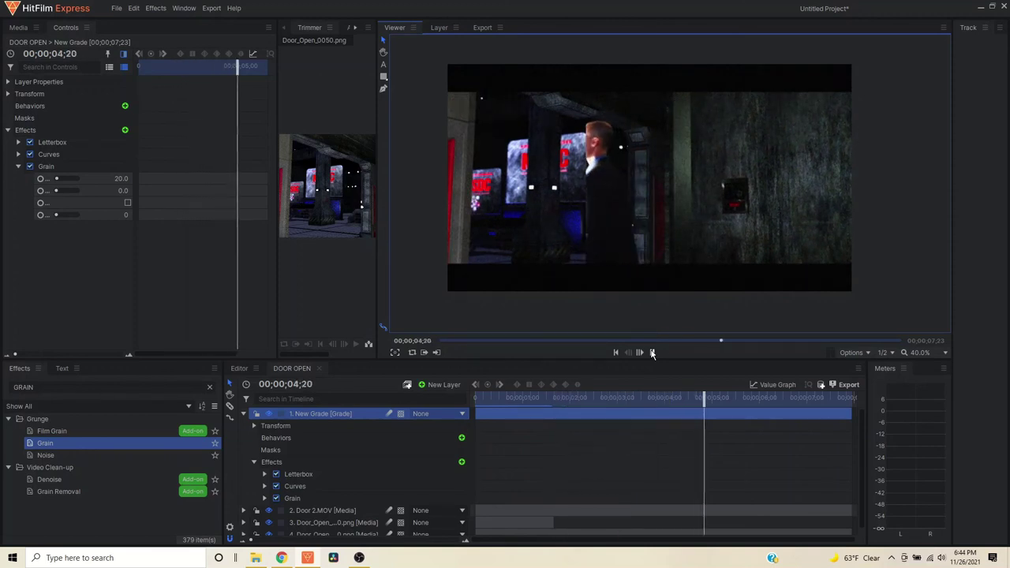
left_click(651, 353)
left_click(616, 353)
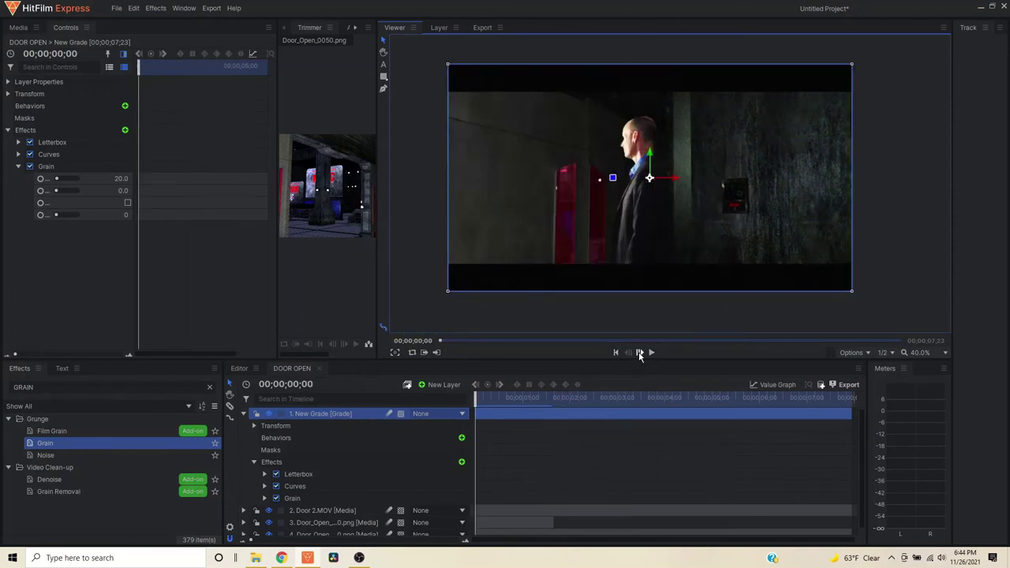
left_click(652, 353)
left_click(651, 353)
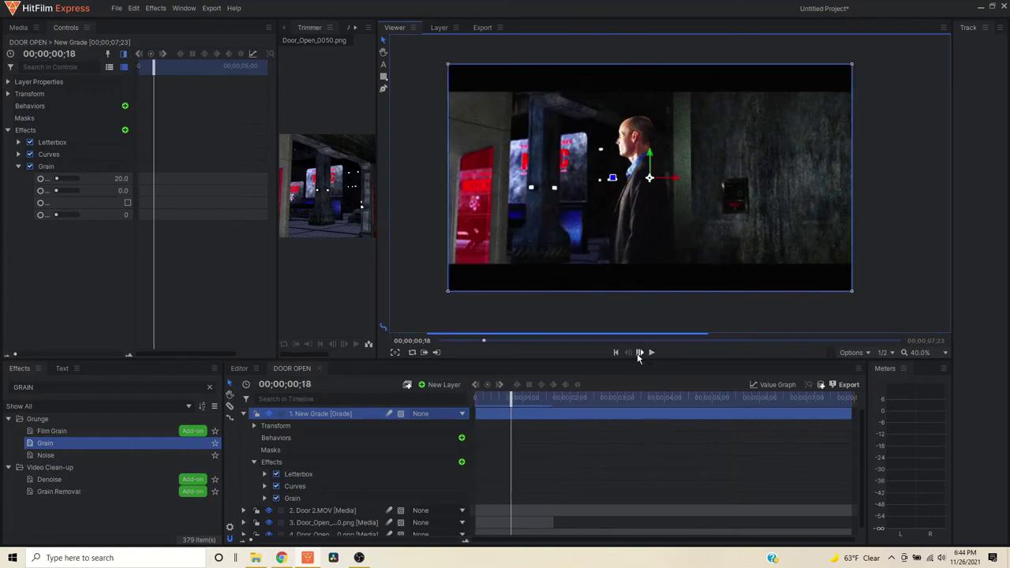
left_click(268, 413)
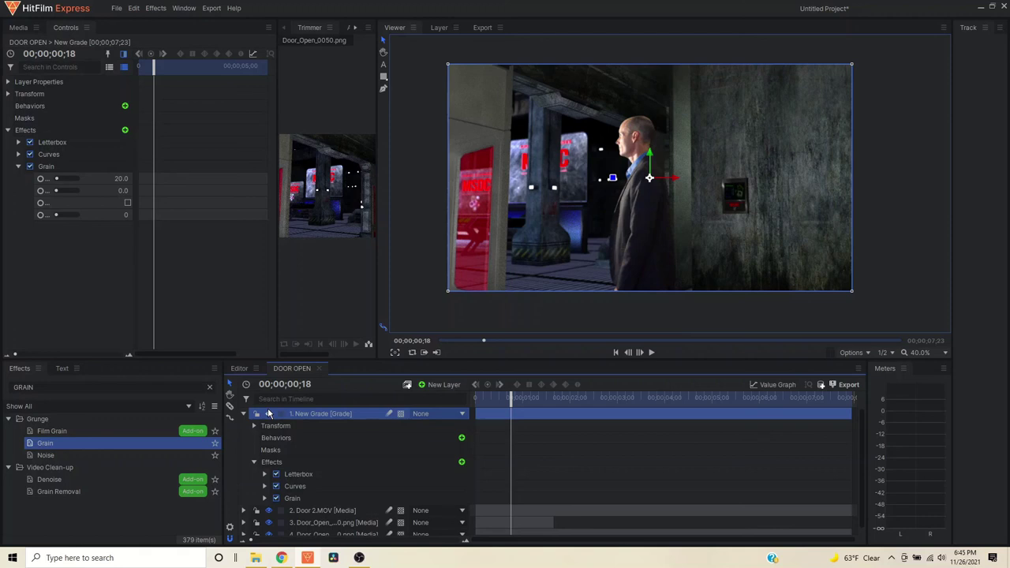
left_click(268, 413)
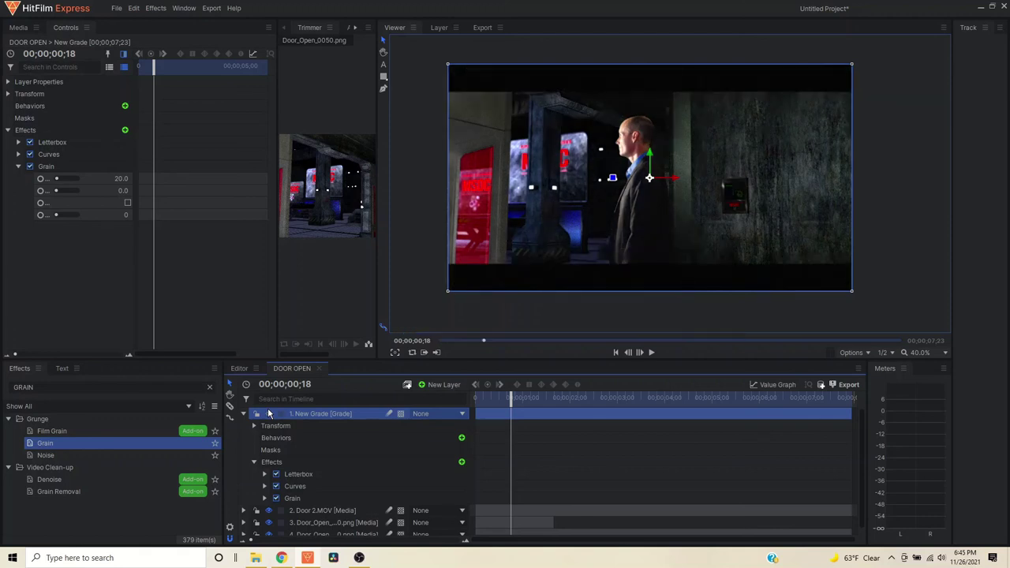
left_click(269, 414)
left_click(269, 414)
- Scrub through the shot, back to the start, then to the man at the door
left_click_drag(511, 397, 596, 397)
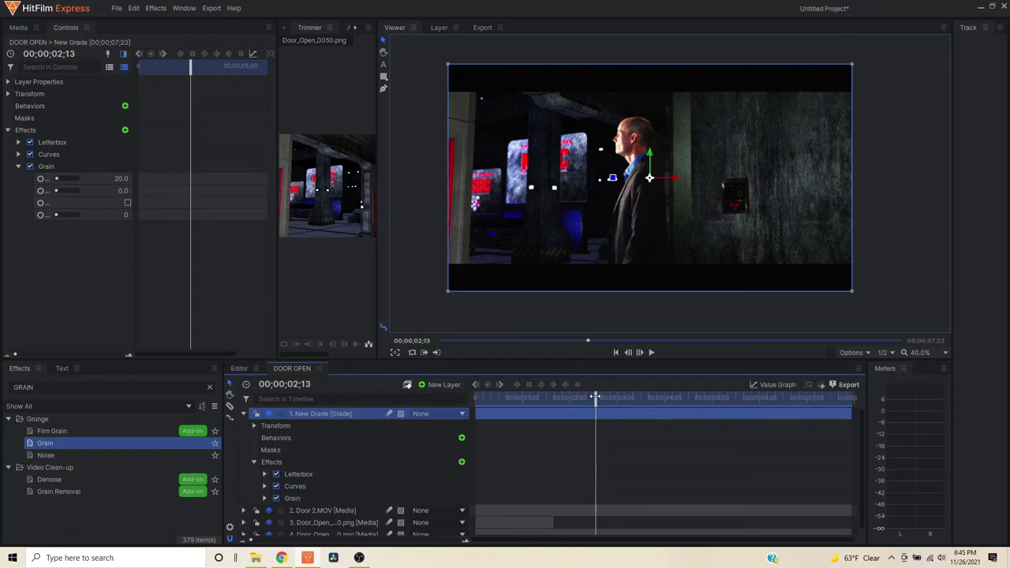
left_click_drag(596, 397, 716, 439)
left_click_drag(738, 441, 324, 468)
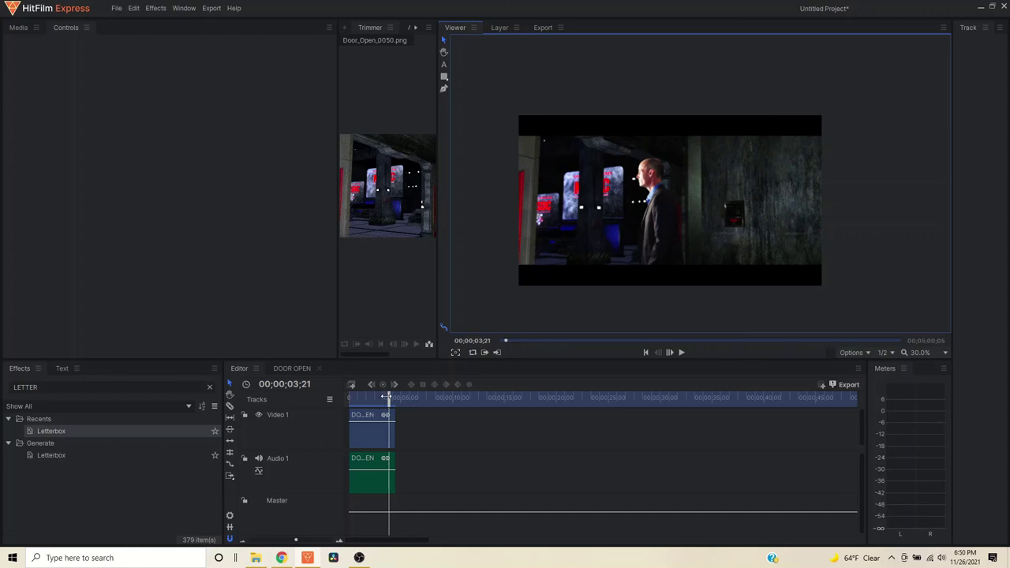
- Scrub the DOOR OPEN composite to check the letterbox, then return to the Editor timeline
left_click_drag(388, 397, 367, 397)
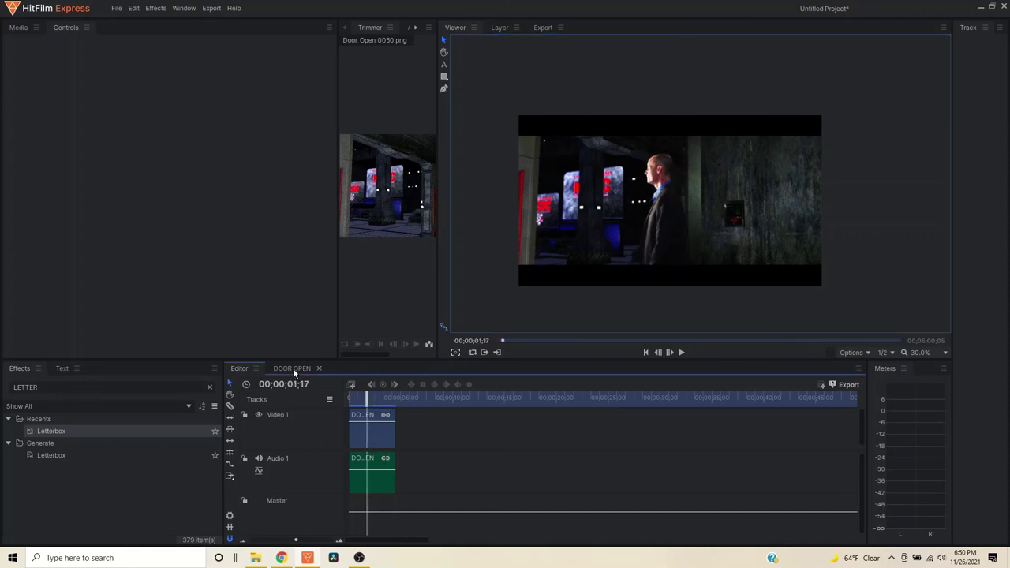
left_click(292, 369)
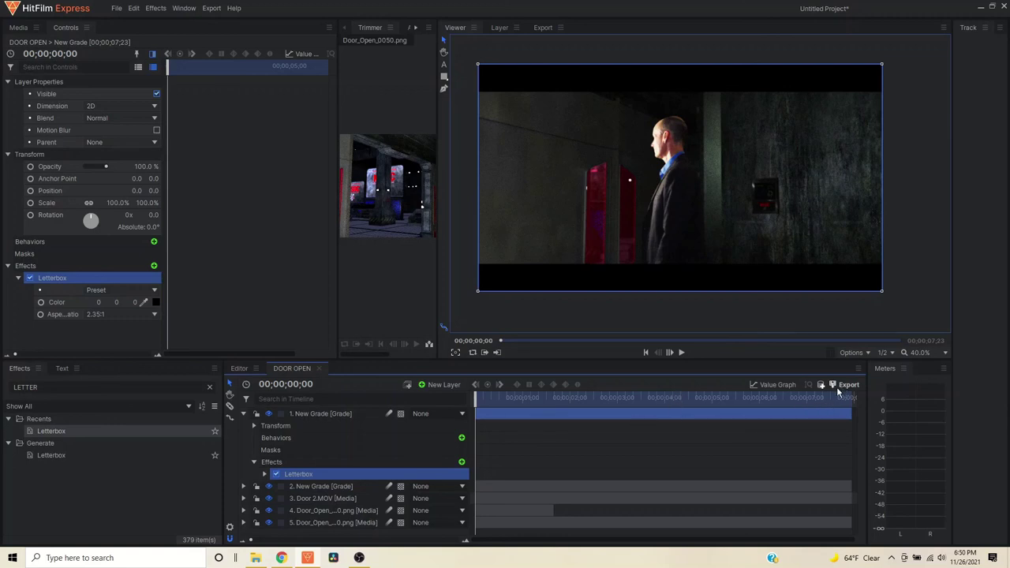
left_click_drag(476, 405, 846, 405)
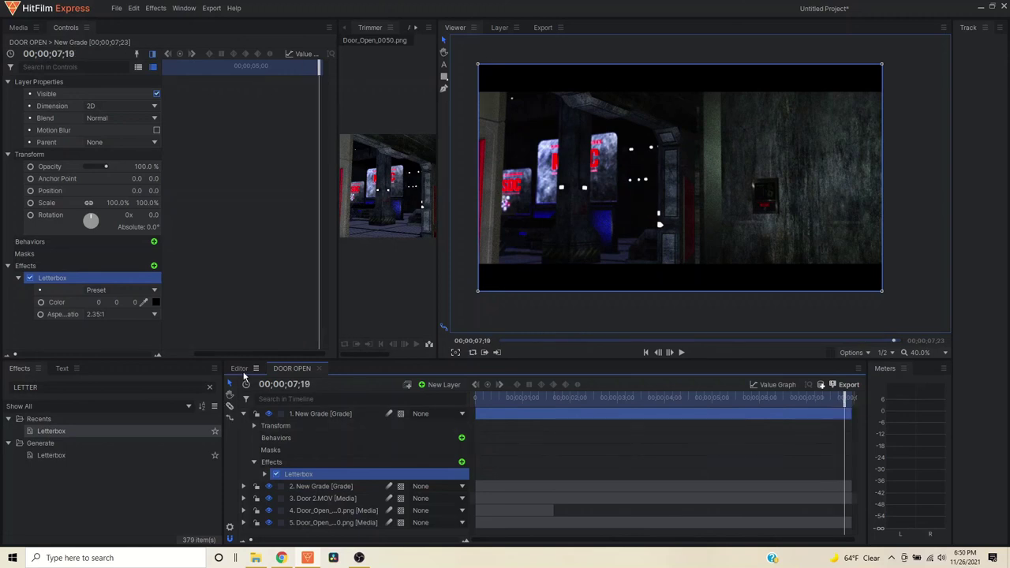
left_click(239, 369)
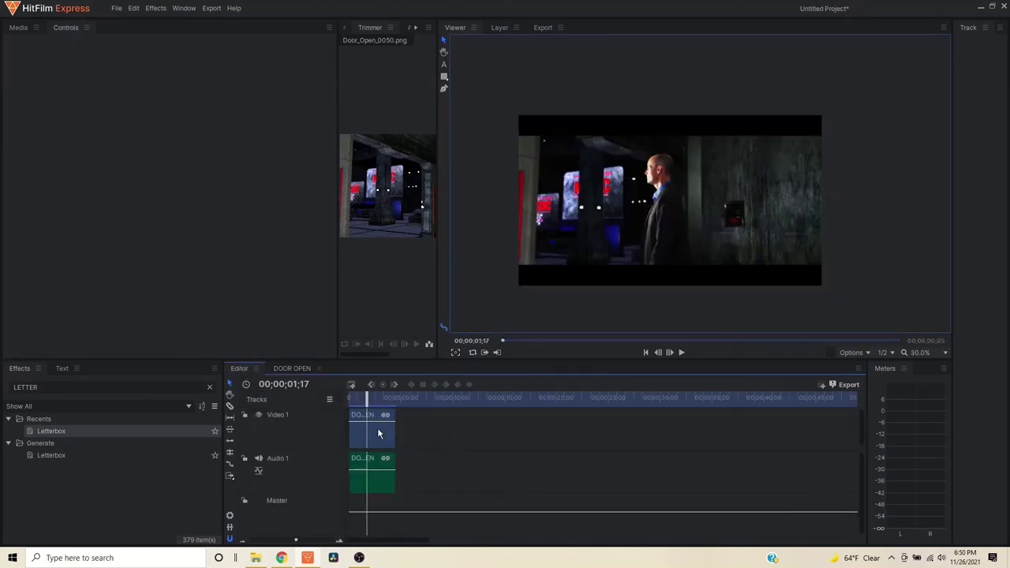
- Queue the whole Editor timeline contents for export as YouTube 1080p HD
left_click(377, 434)
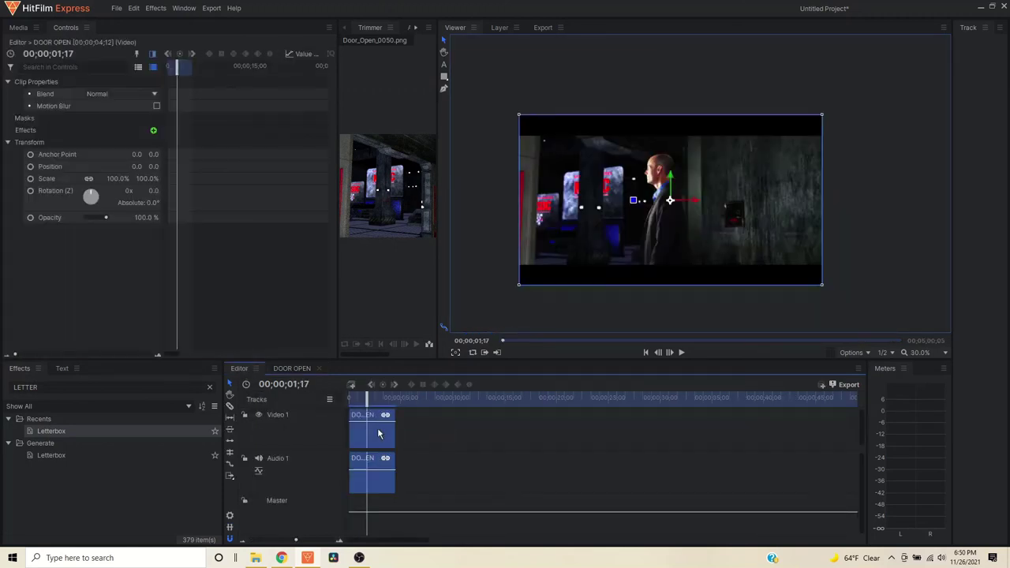
left_click(845, 385)
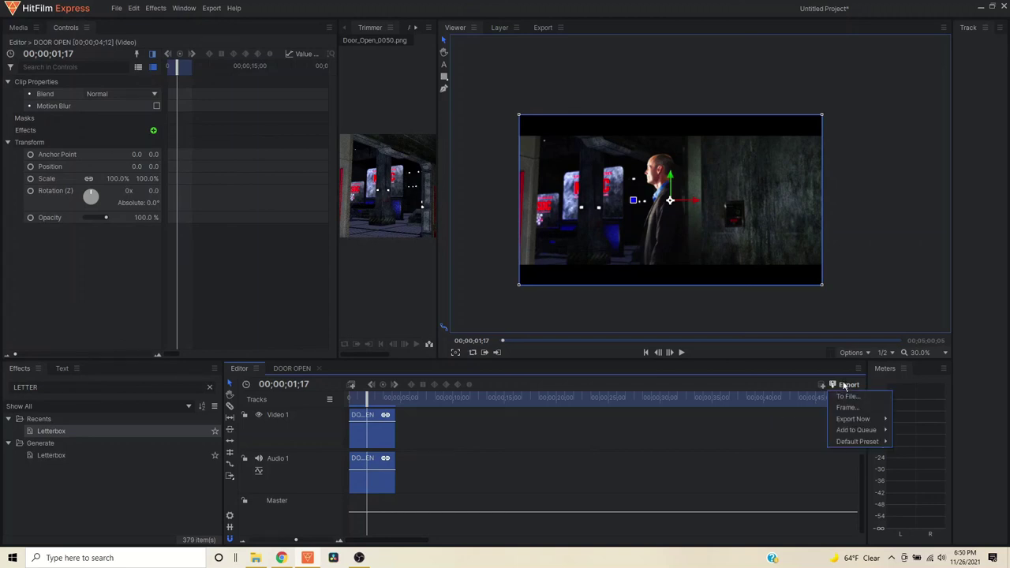
mouse_move(859, 430)
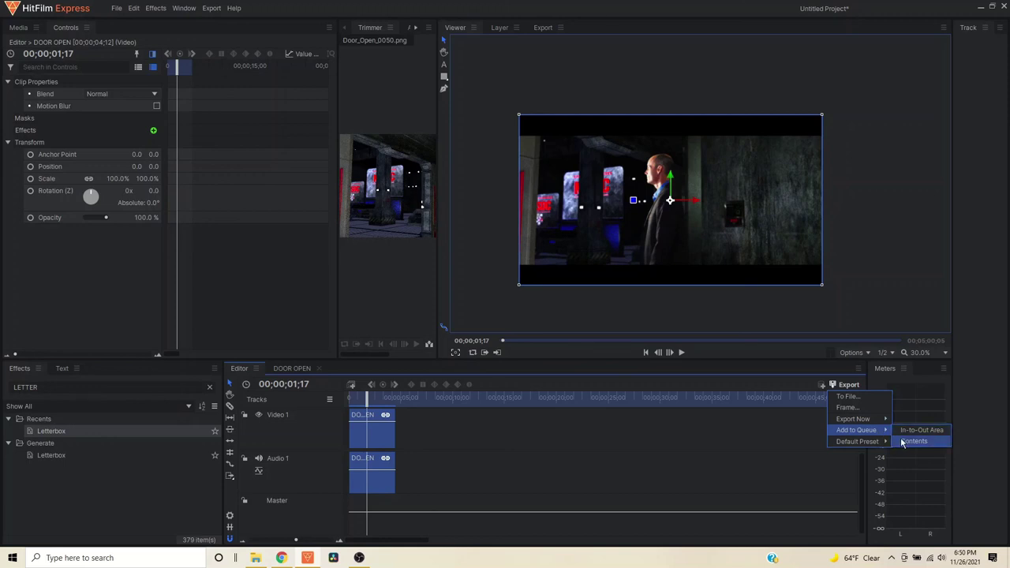
left_click(902, 442)
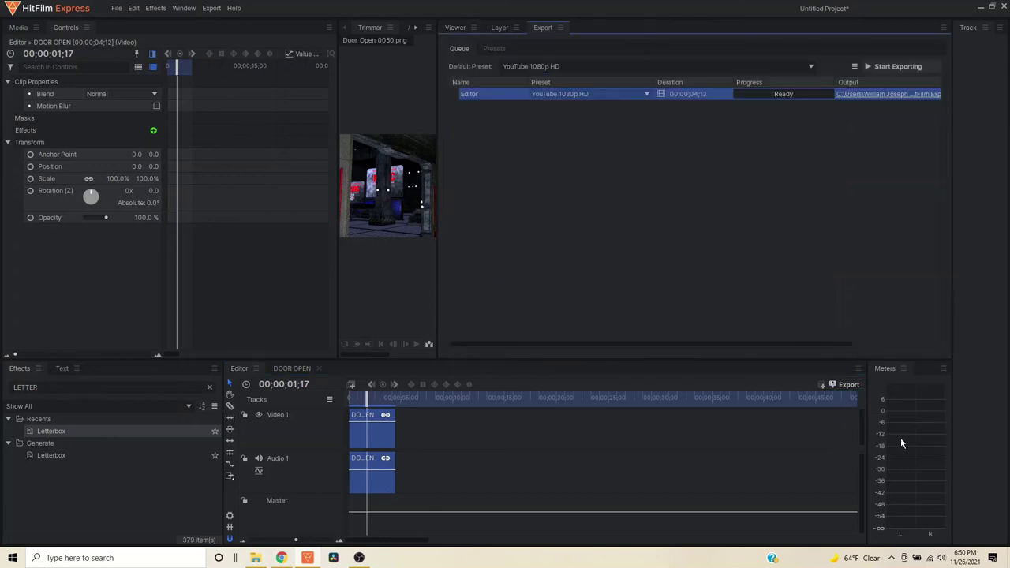
- Keep the YouTube 1080p HD preset and start rendering the queued Editor MP4
left_click(550, 94)
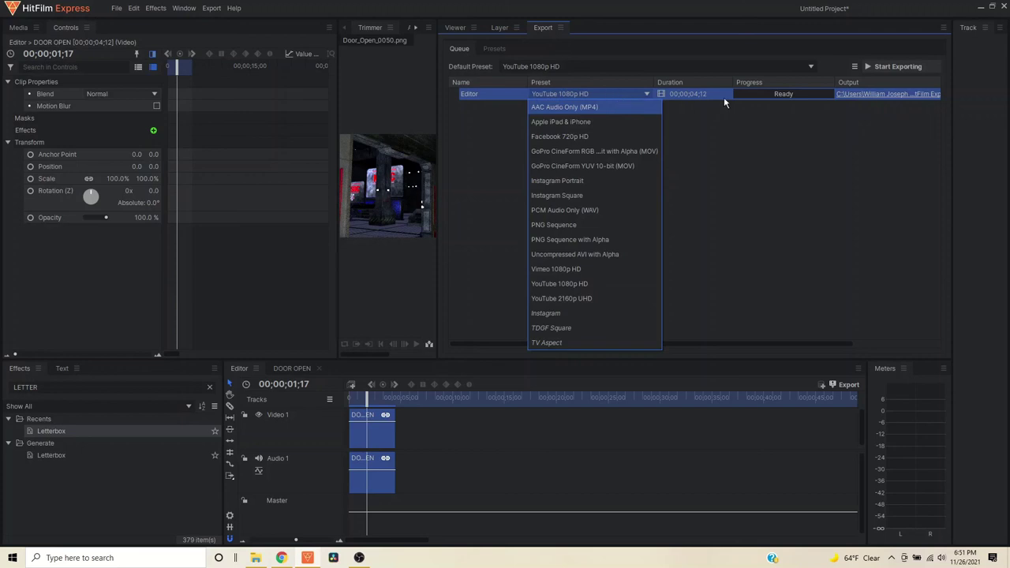
left_click(880, 67)
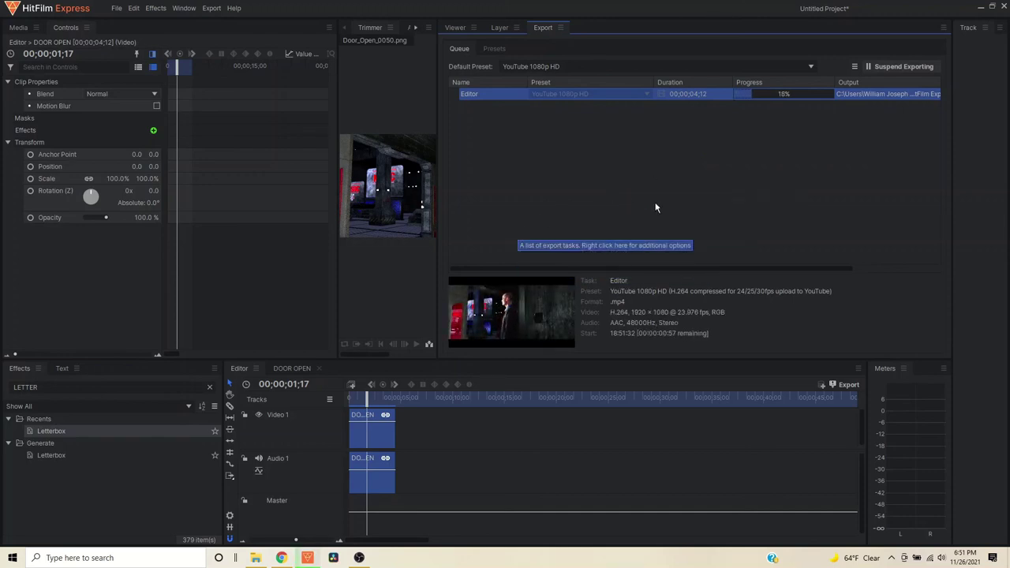
- Open the exported Editor MP4 from the Desktop's HitFilm Express folder in File Explorer
left_click(255, 558)
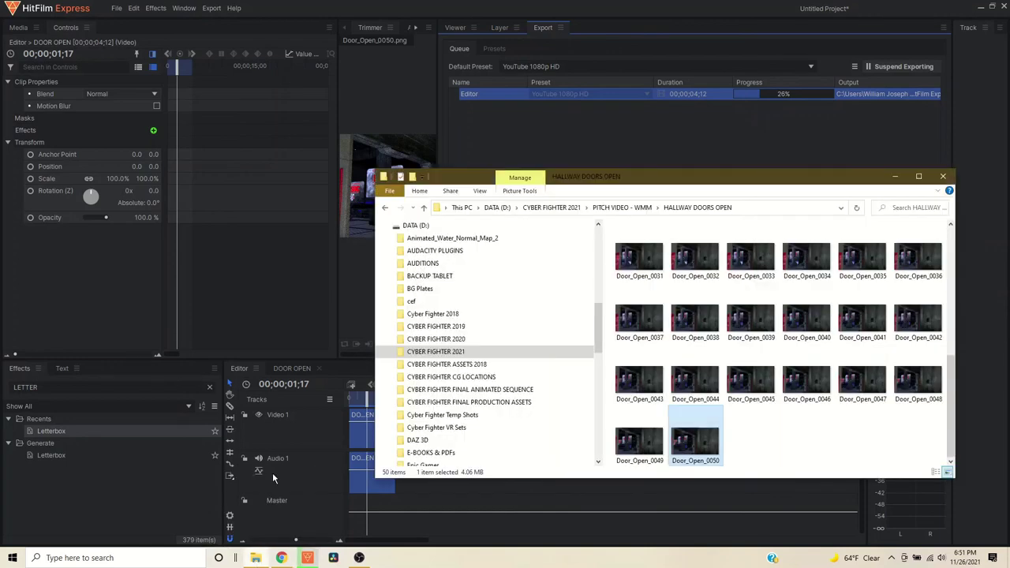
scroll(489, 271, "up", 6)
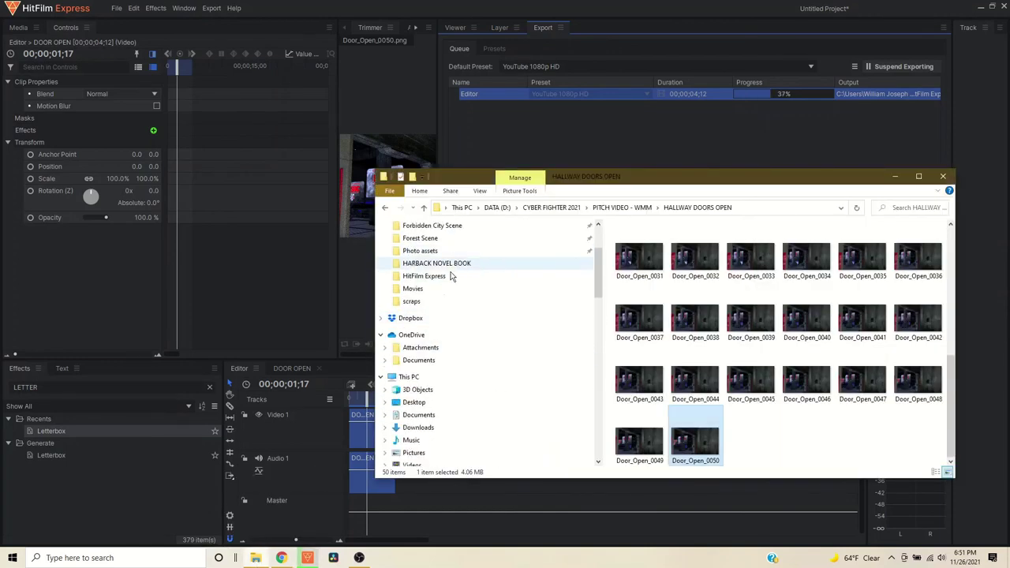
left_click(476, 400)
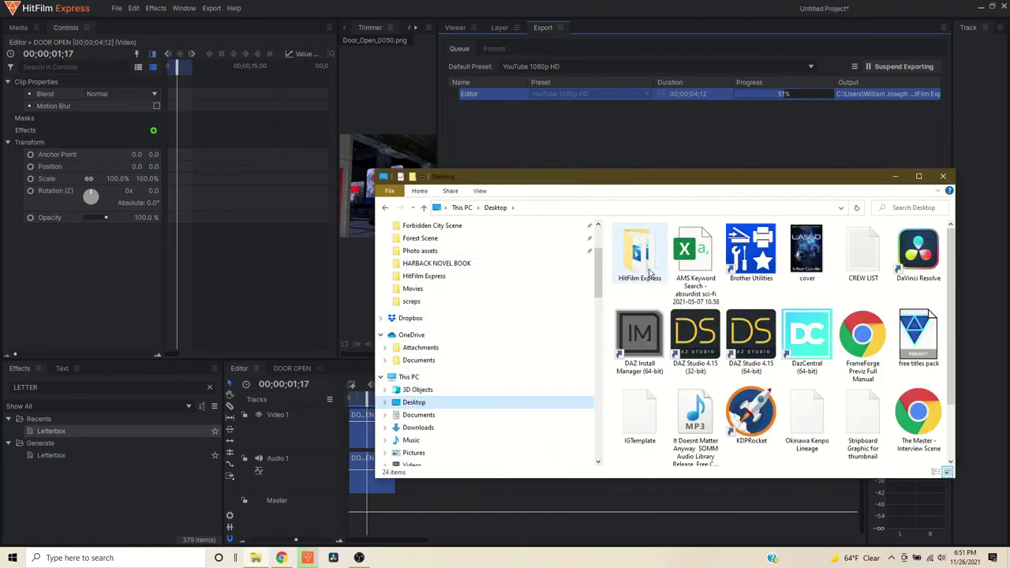
double_click(639, 256)
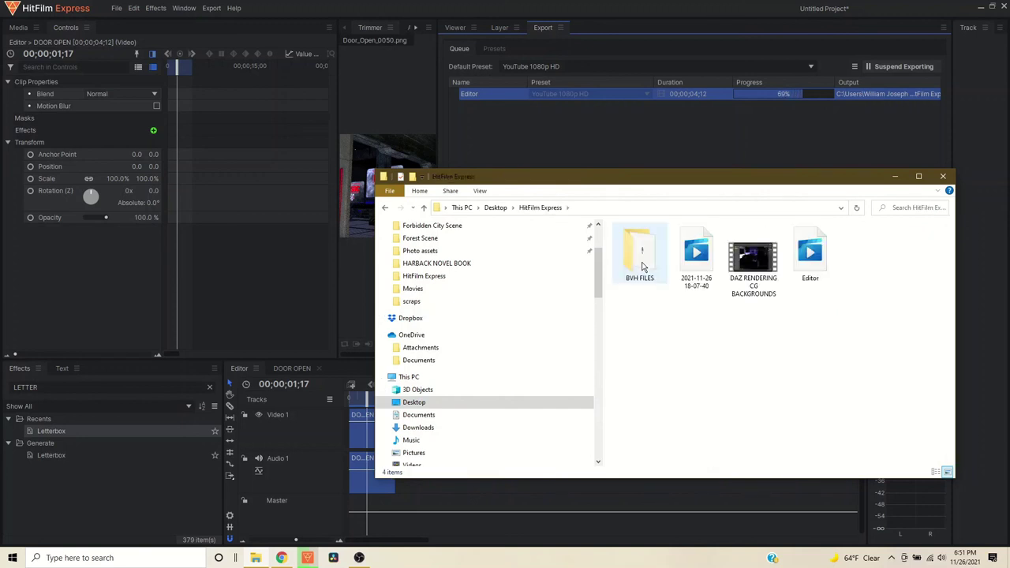
left_click_drag(695, 183, 405, 161)
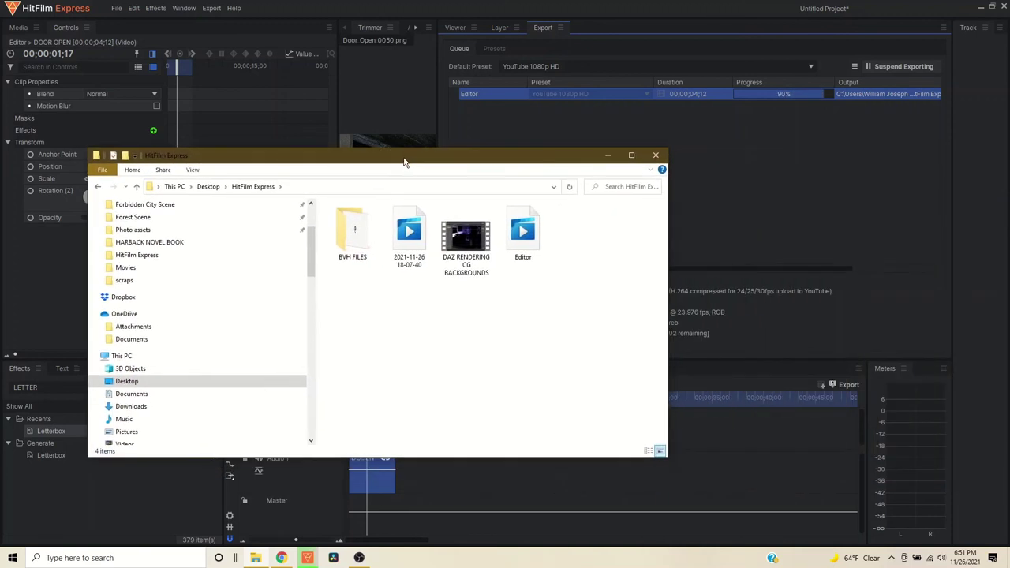
double_click(522, 240)
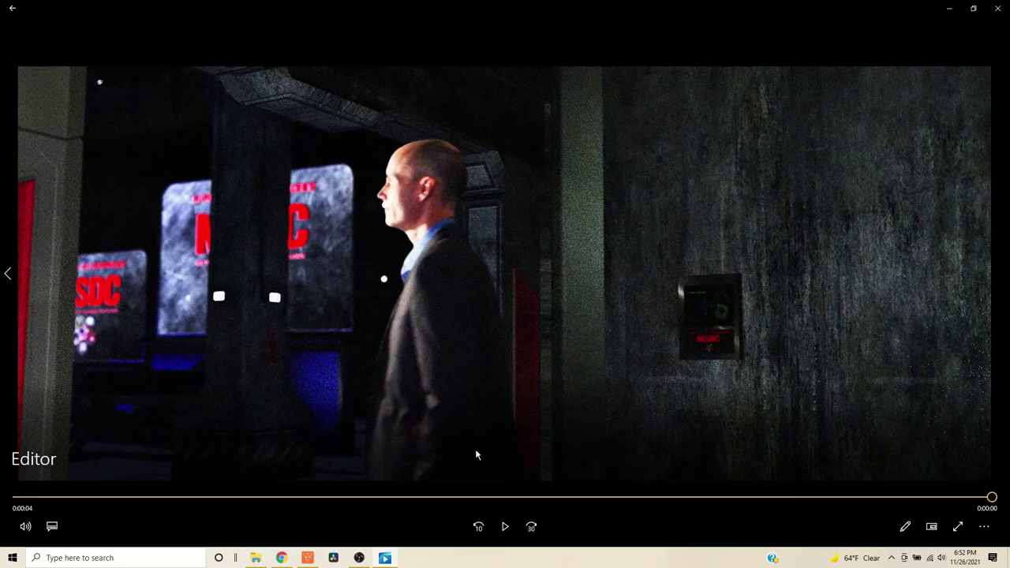
- Replay the exported Editor video several times, pause it, and seek back to an earlier point
left_click(505, 527)
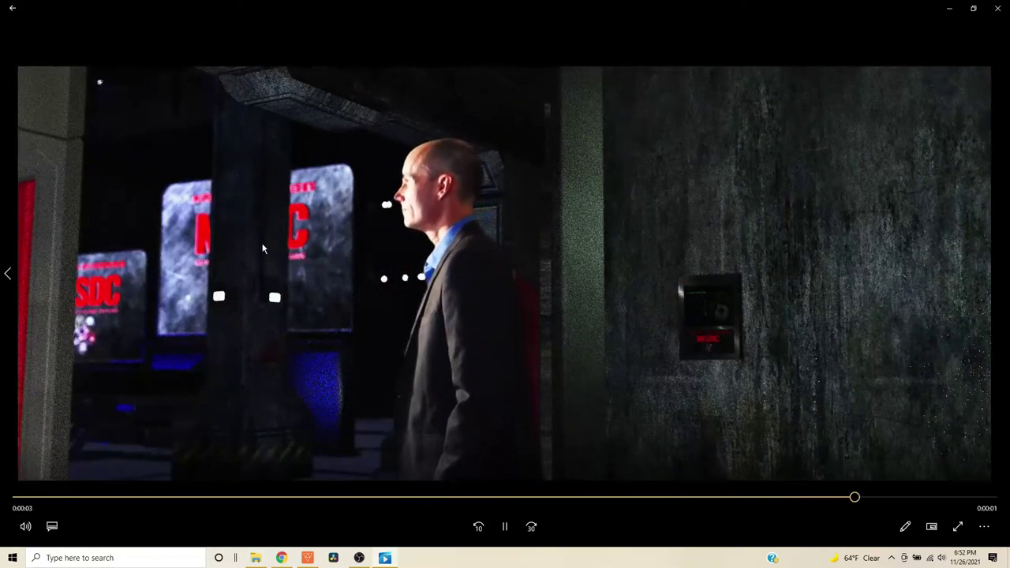
left_click(506, 527)
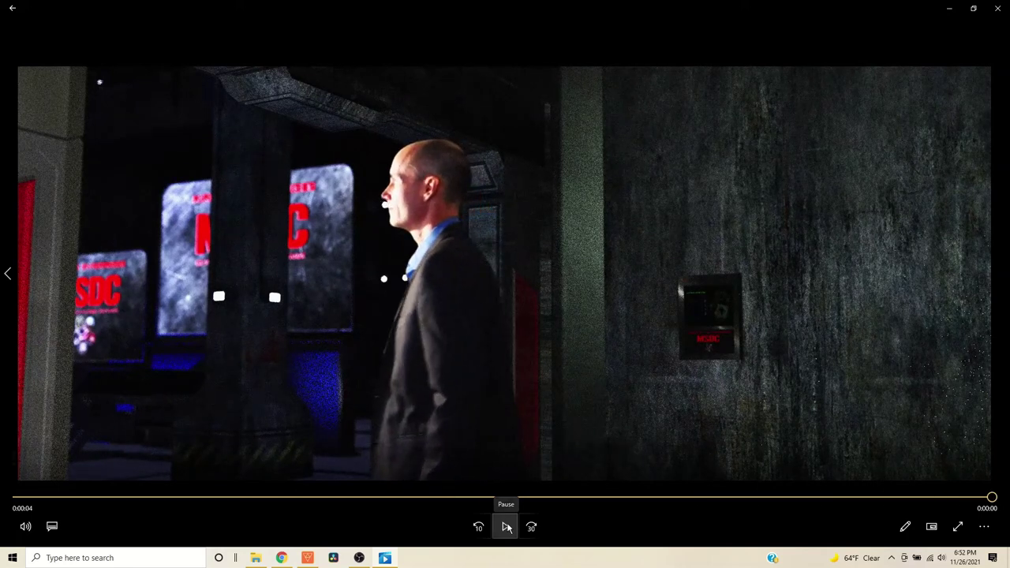
left_click(506, 527)
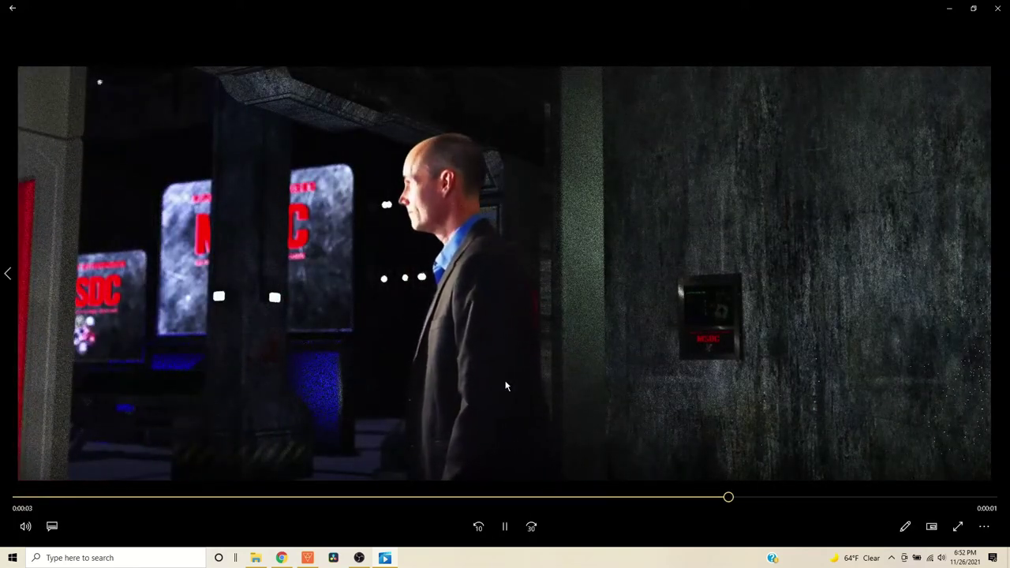
left_click(507, 532)
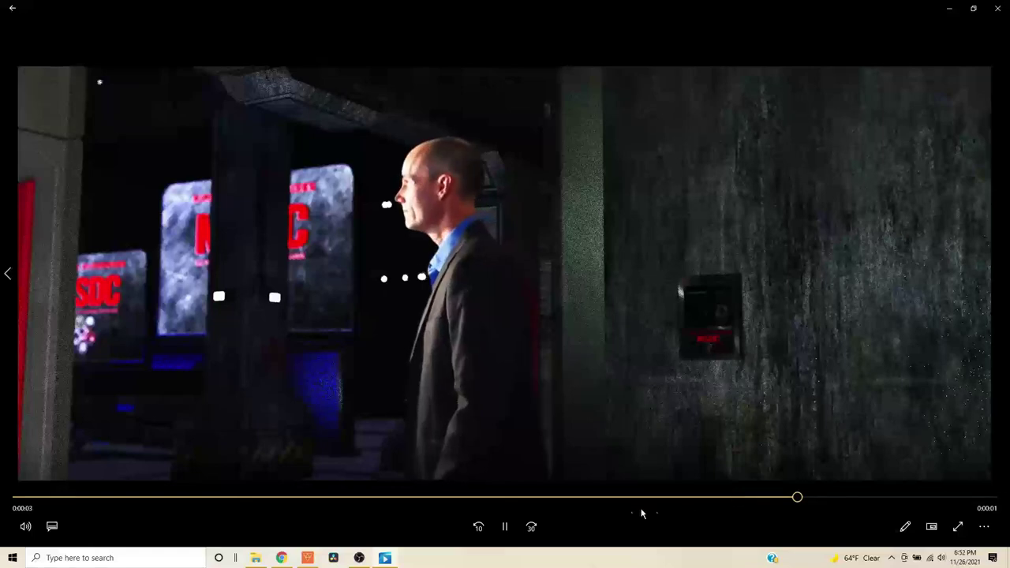
left_click(507, 527)
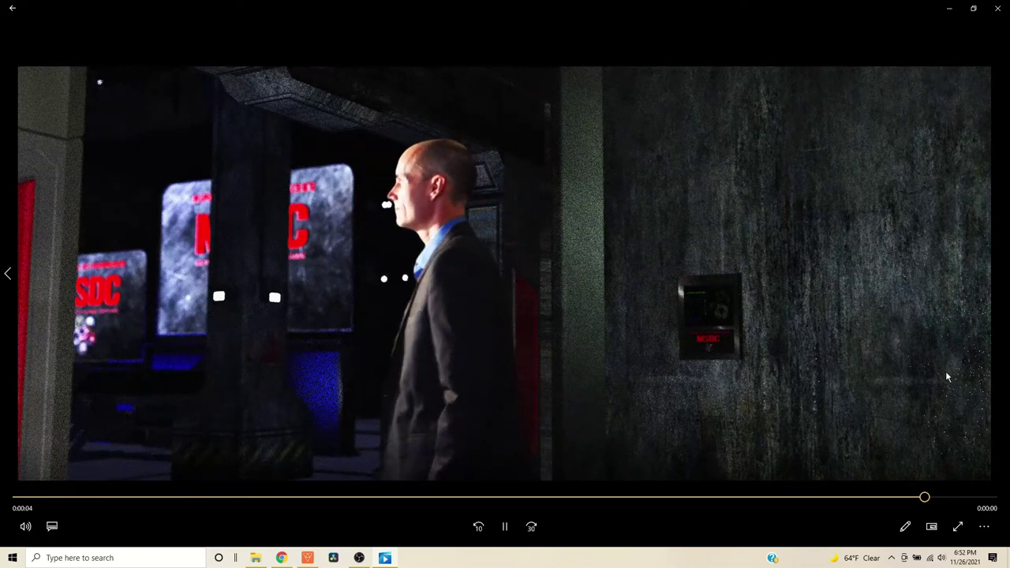
left_click(506, 529)
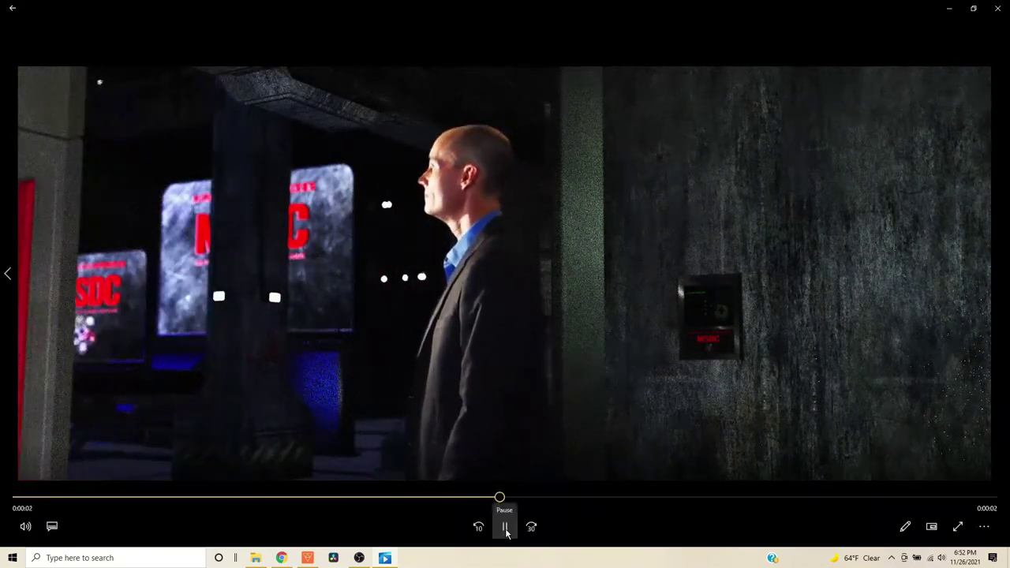
left_click(505, 529)
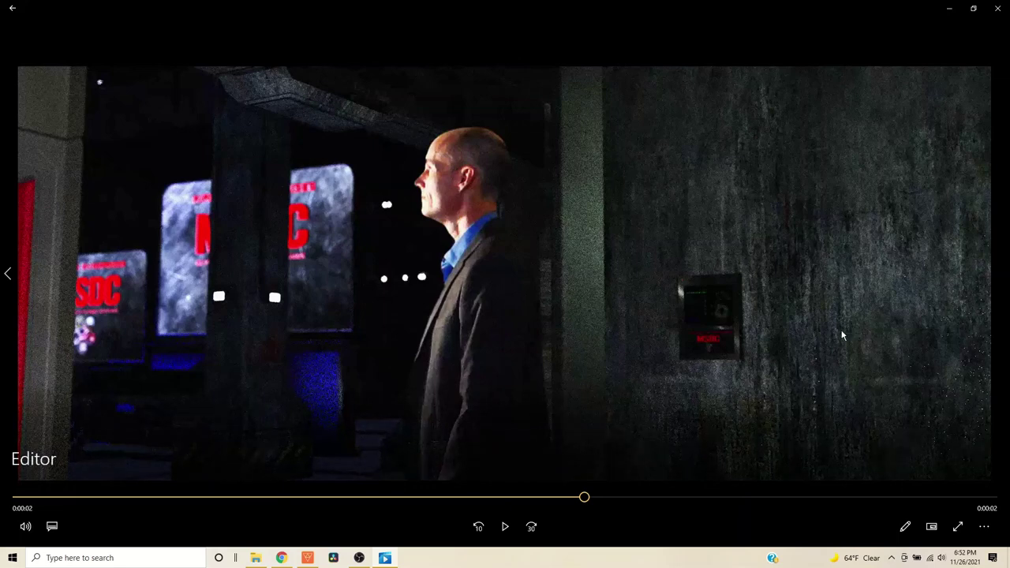
left_click_drag(512, 499, 140, 409)
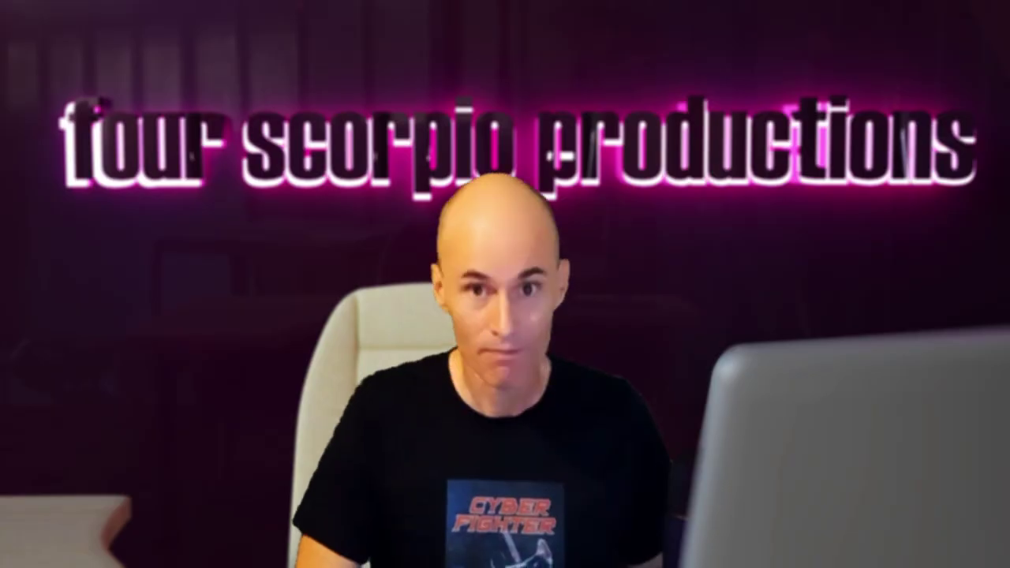